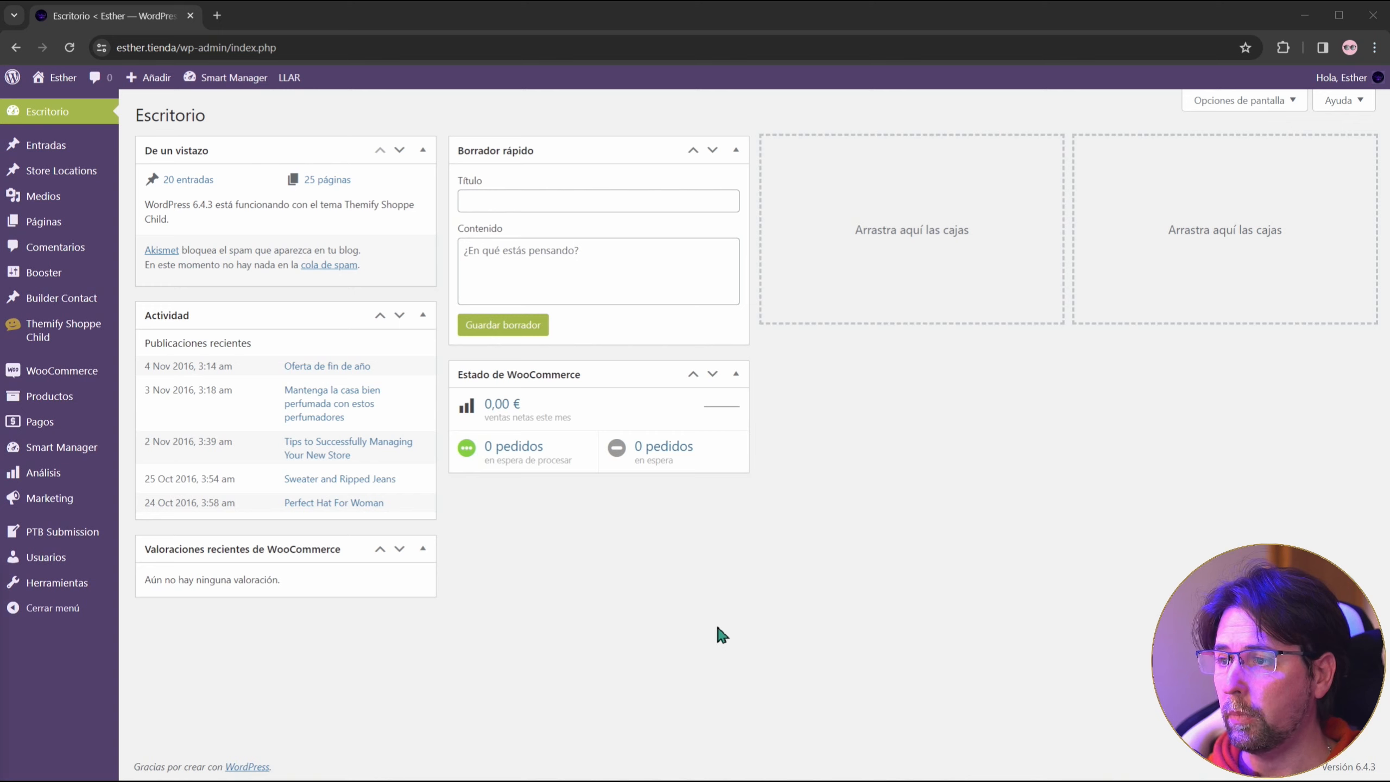
Step: Open the full list of store products and hide its Cupones vinculados and Peso de Búsqueda columns
mouse_move(82, 396)
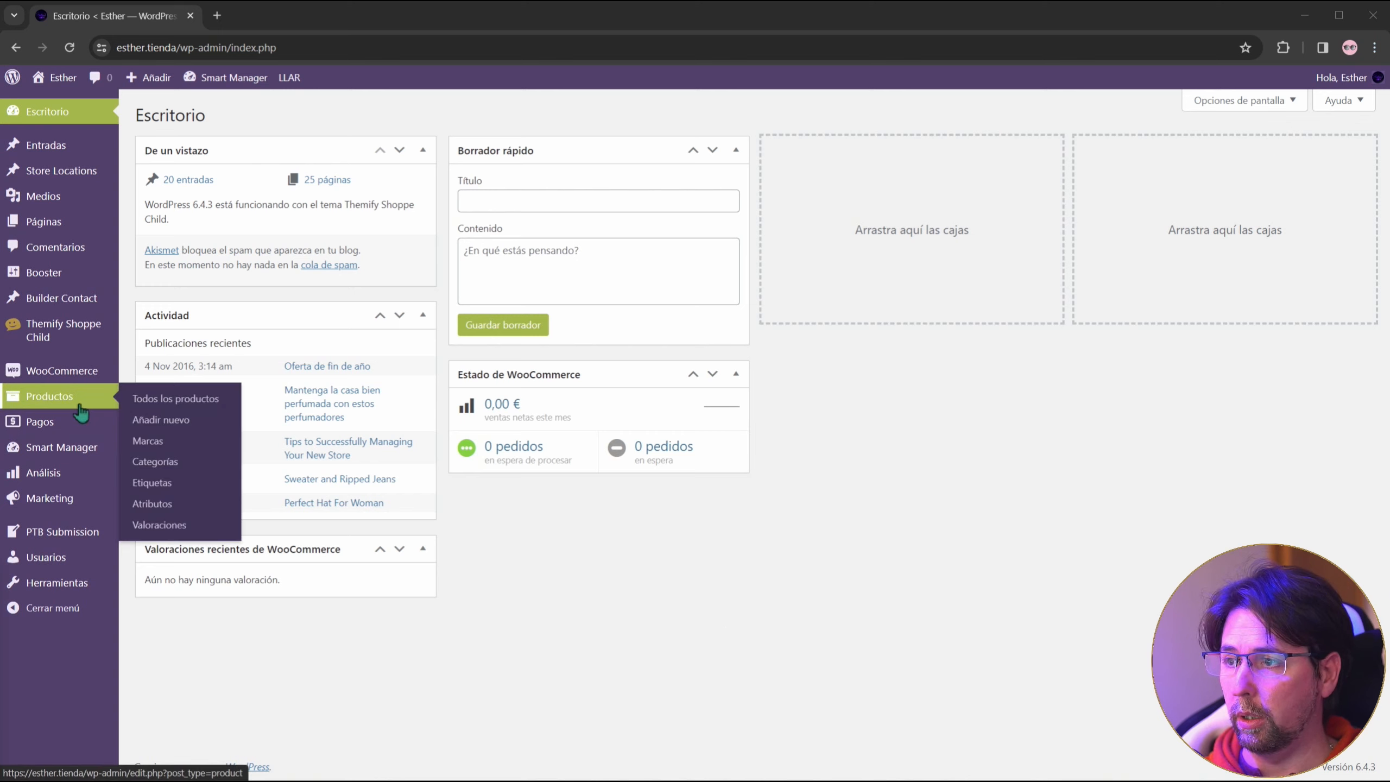
click(158, 397)
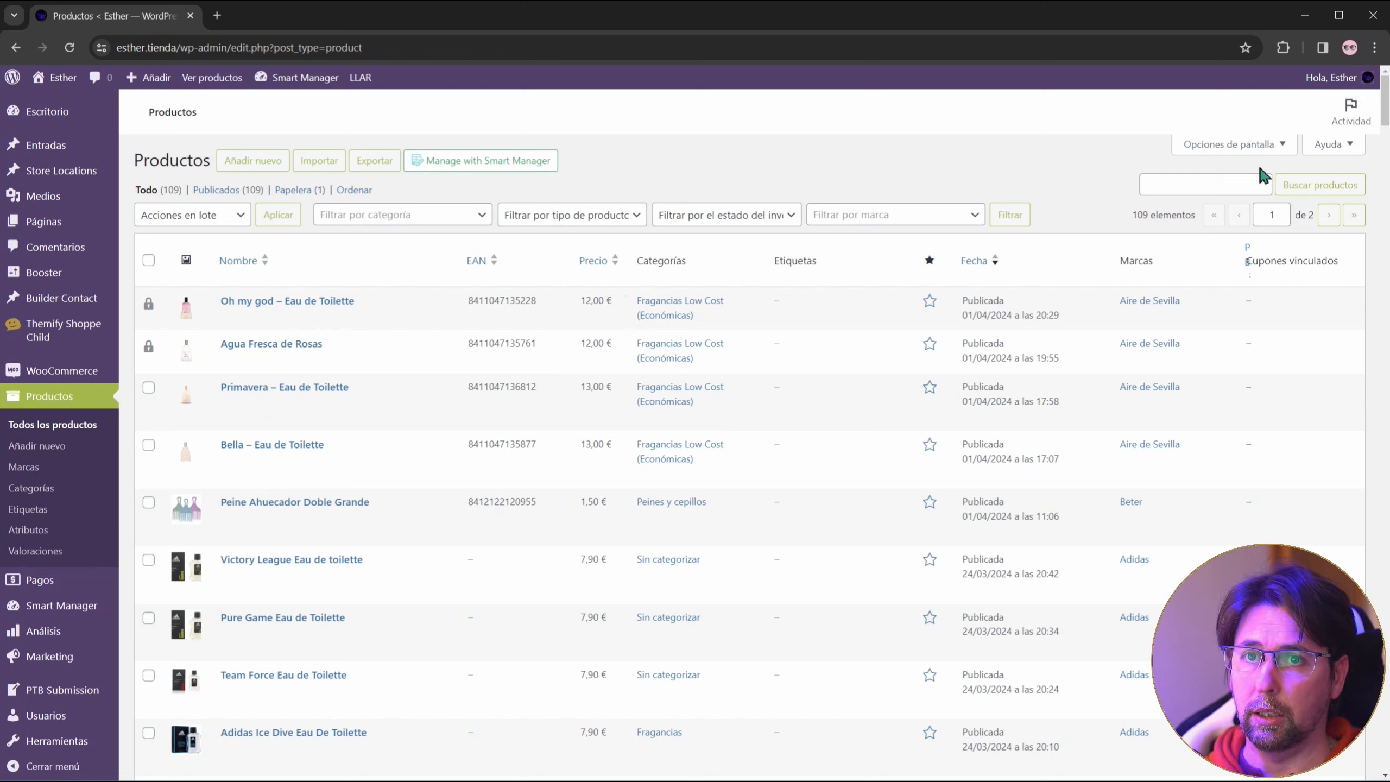
click(1224, 155)
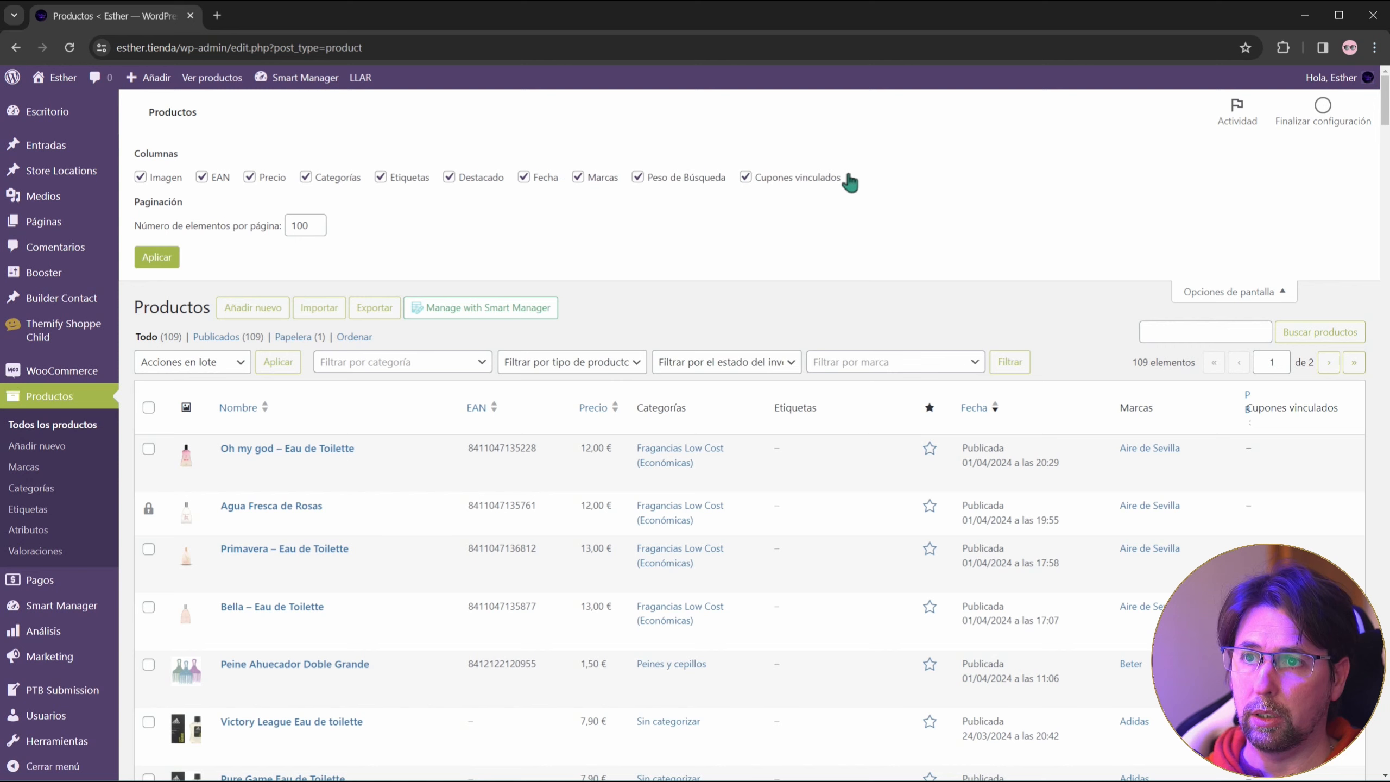
click(746, 178)
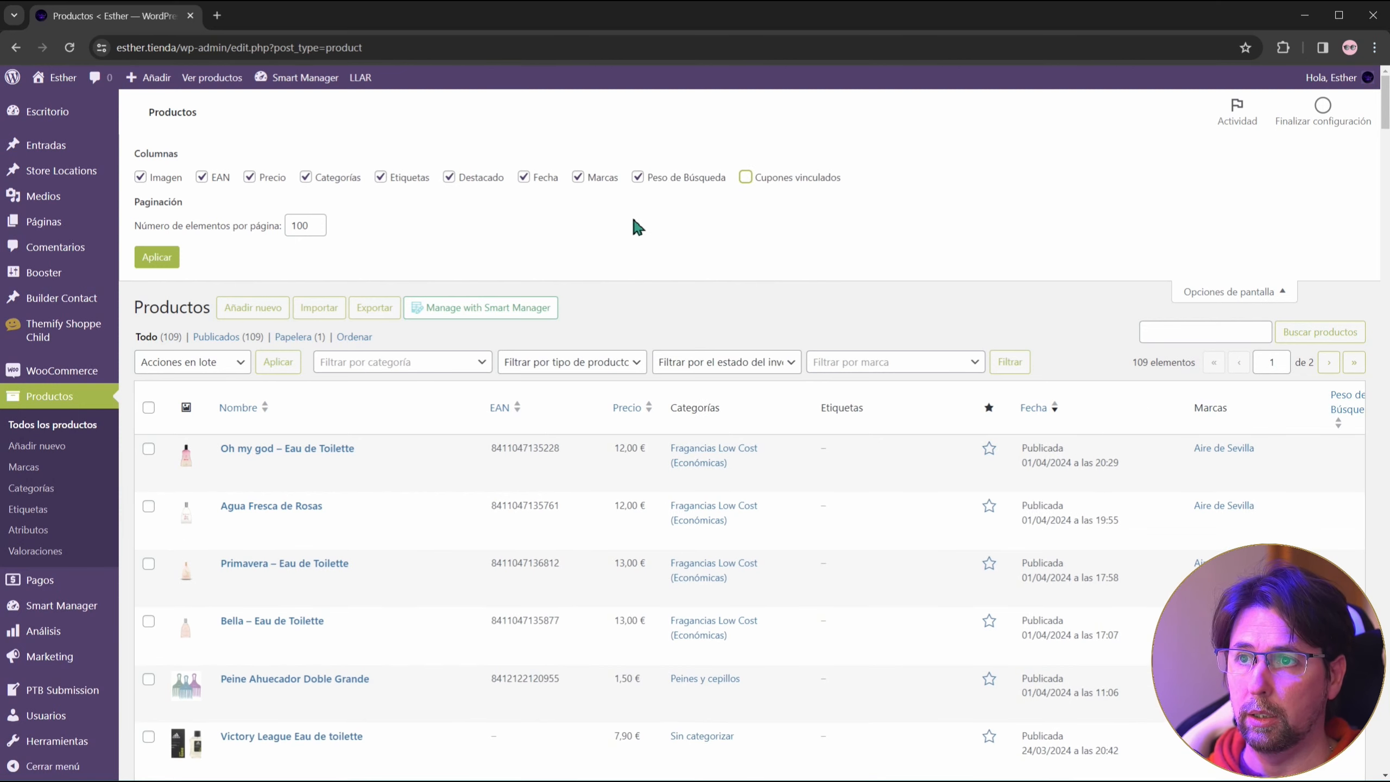
click(637, 178)
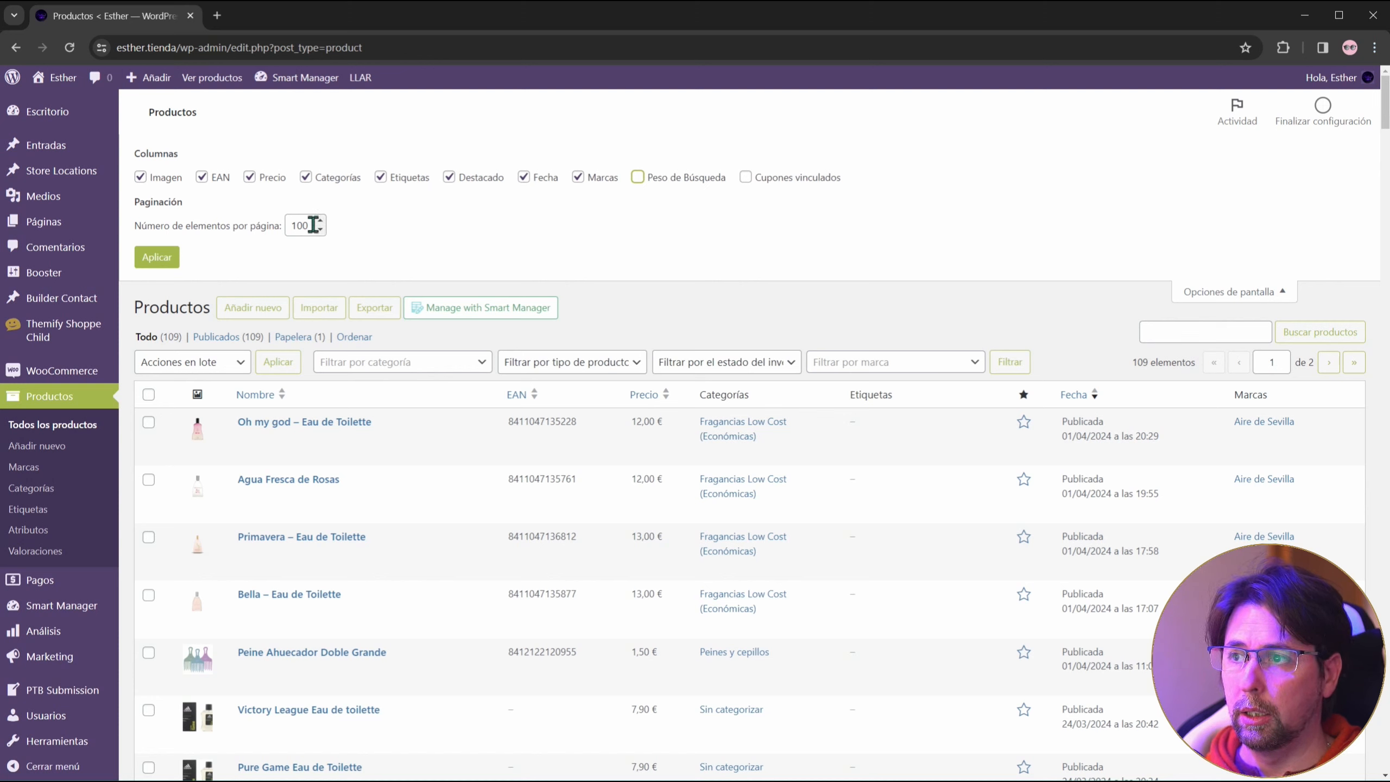
Step: Apply the product list's screen options with 100 elements per page
drag(313, 225, 270, 226)
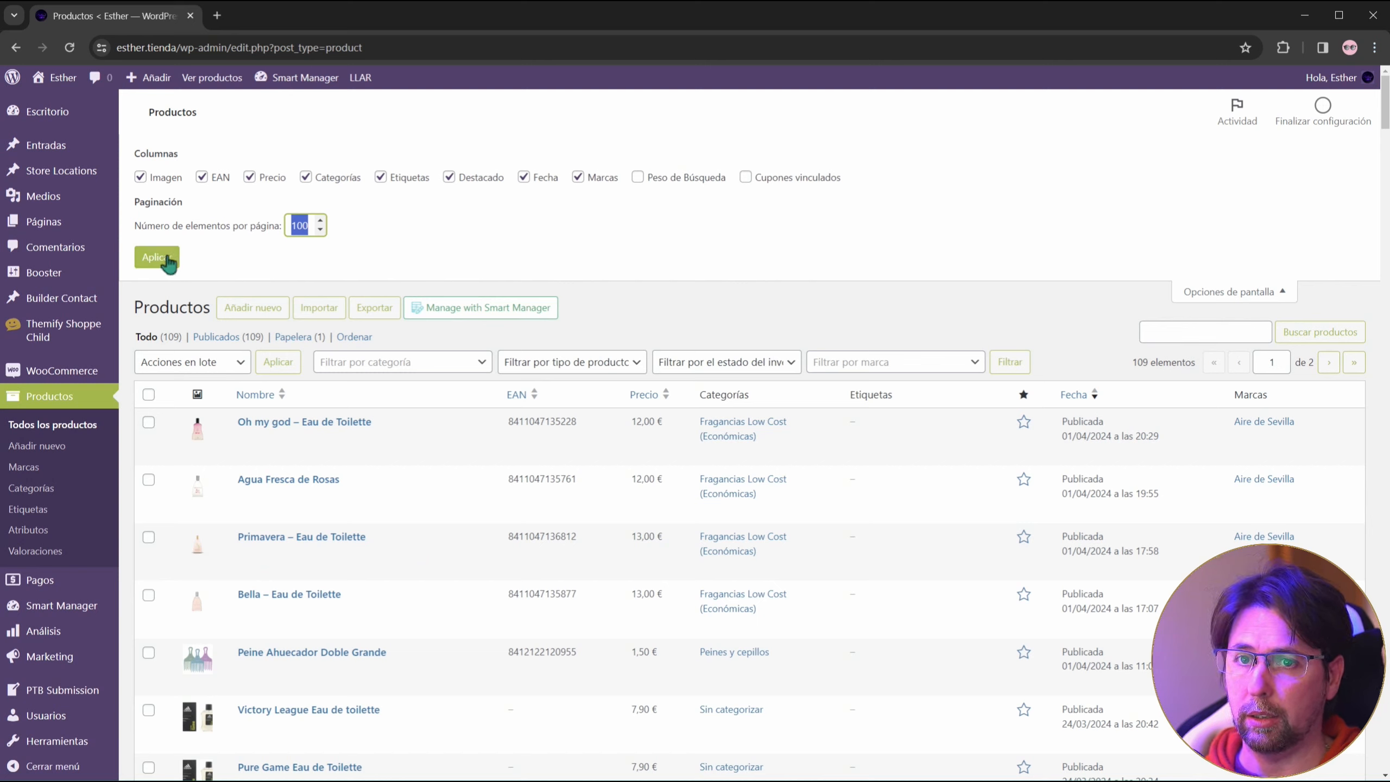
click(1275, 362)
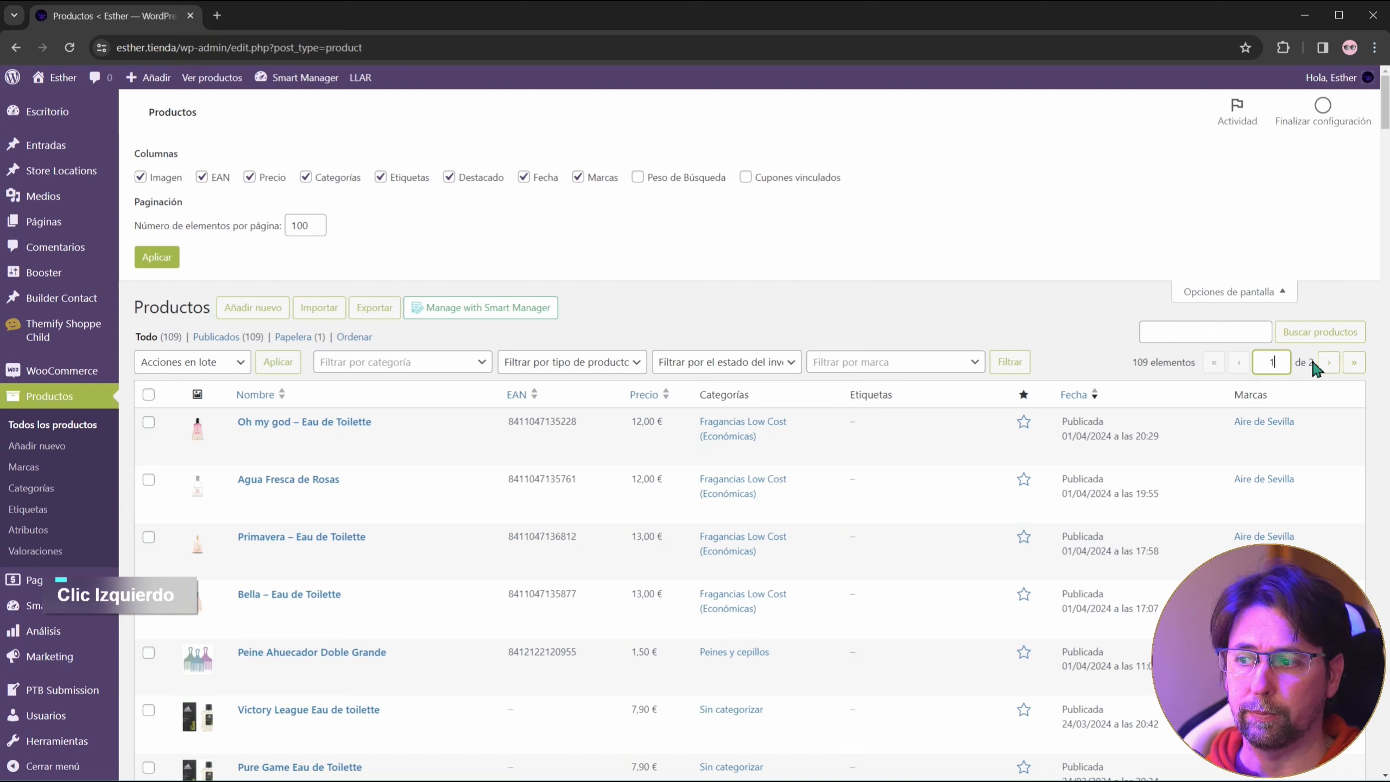
click(157, 257)
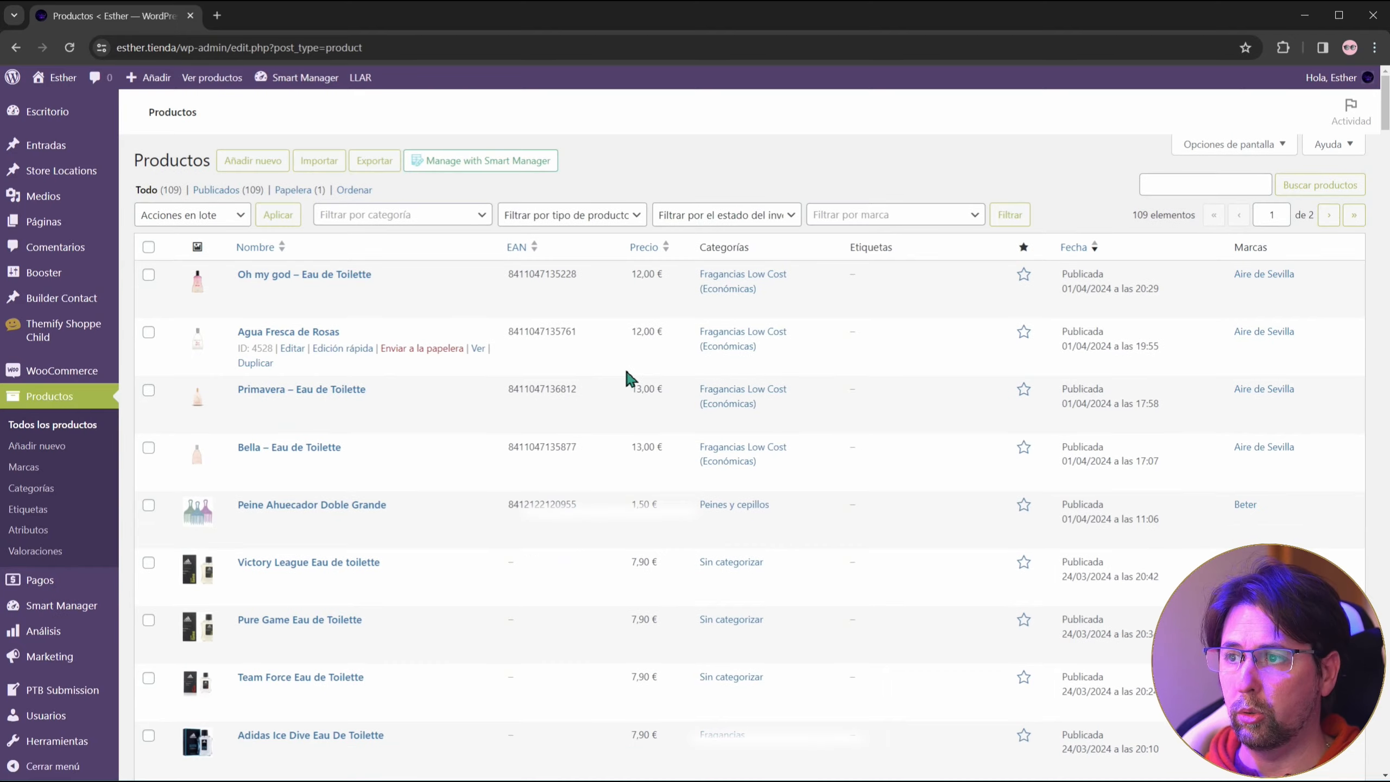
Step: Find the product Miss Dior – Eau de Parfum in the list and open it for editing
scroll(630, 376, down, 20)
scroll(635, 378, down, 5)
scroll(637, 378, up, 15)
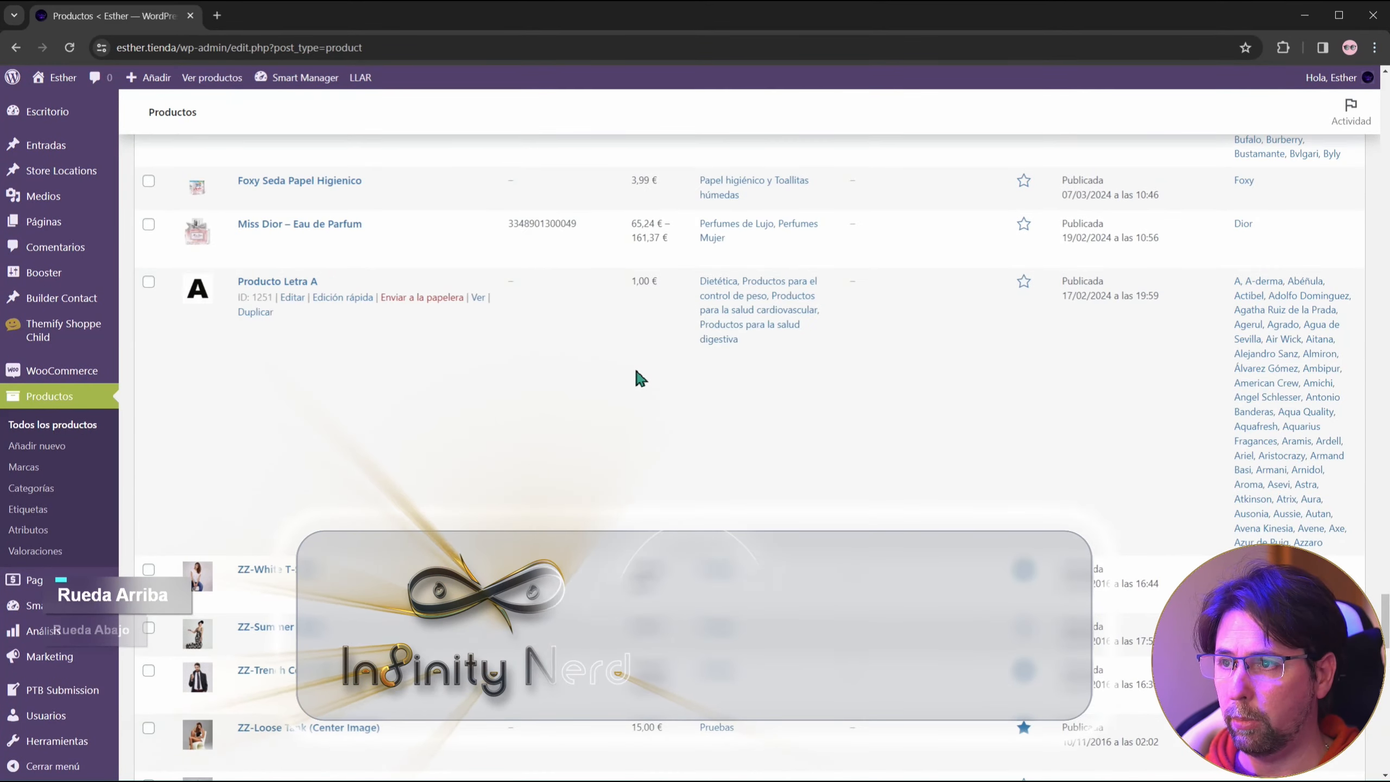
scroll(638, 377, up, 5)
scroll(618, 382, down, 3)
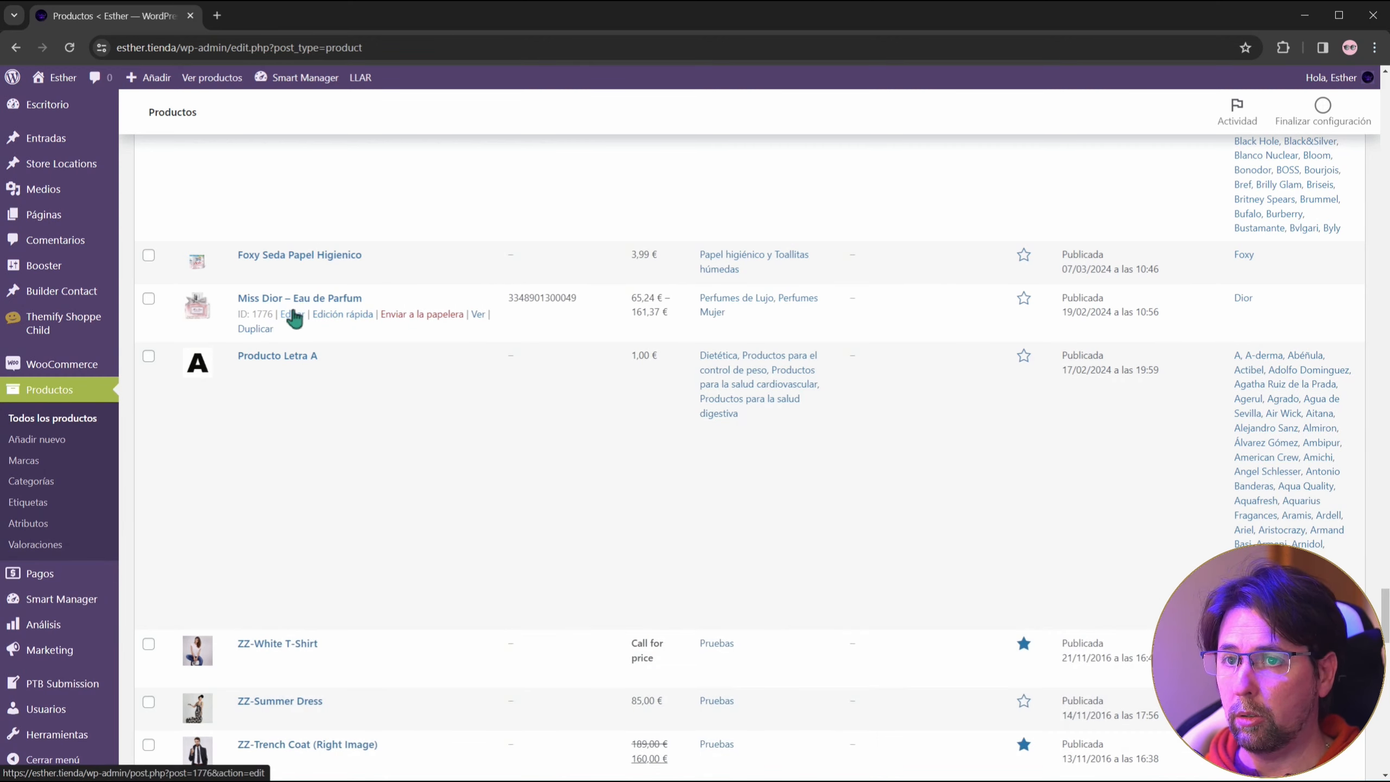
click(293, 316)
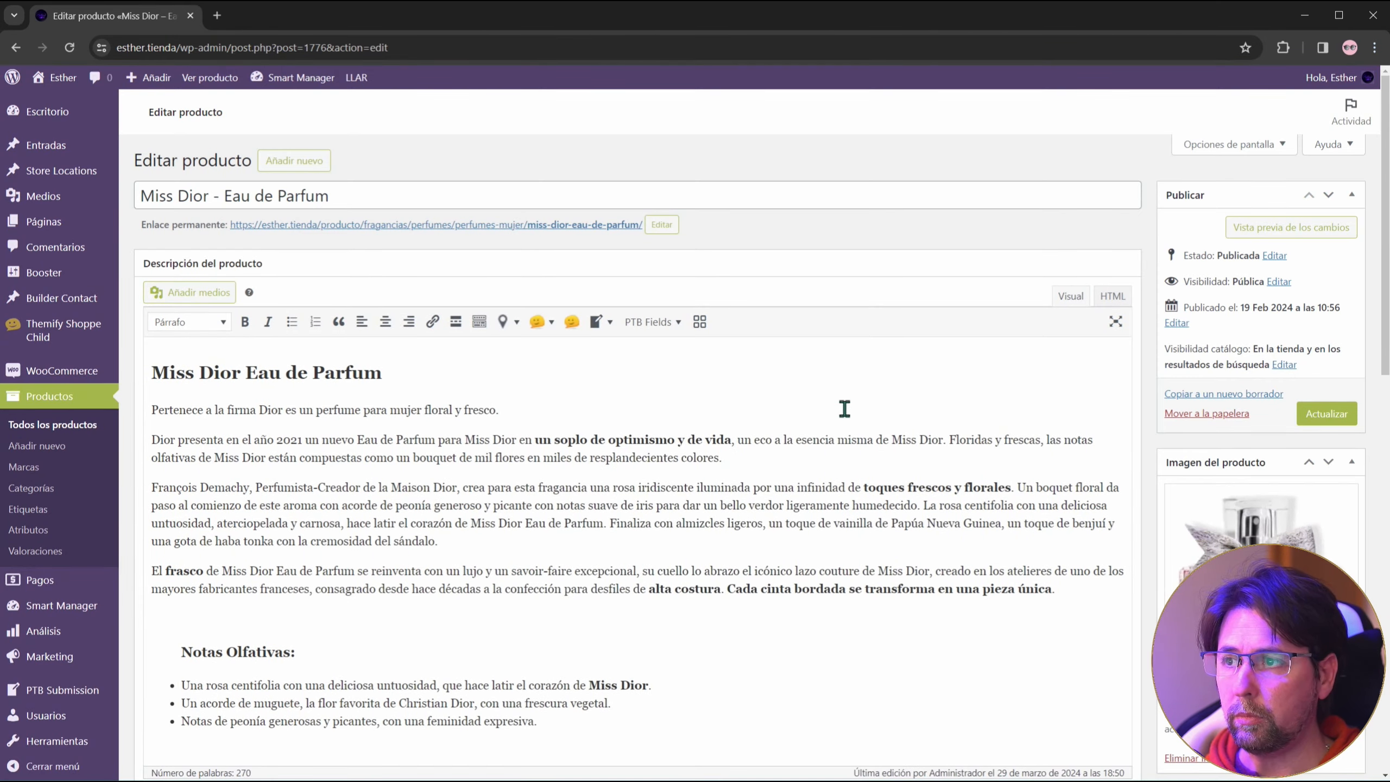
Step: Collapse the Valoraciones, Descripción corta del producto and Datos del producto boxes, leaving Themify Custom Panel collapsed too
scroll(844, 408, down, 10)
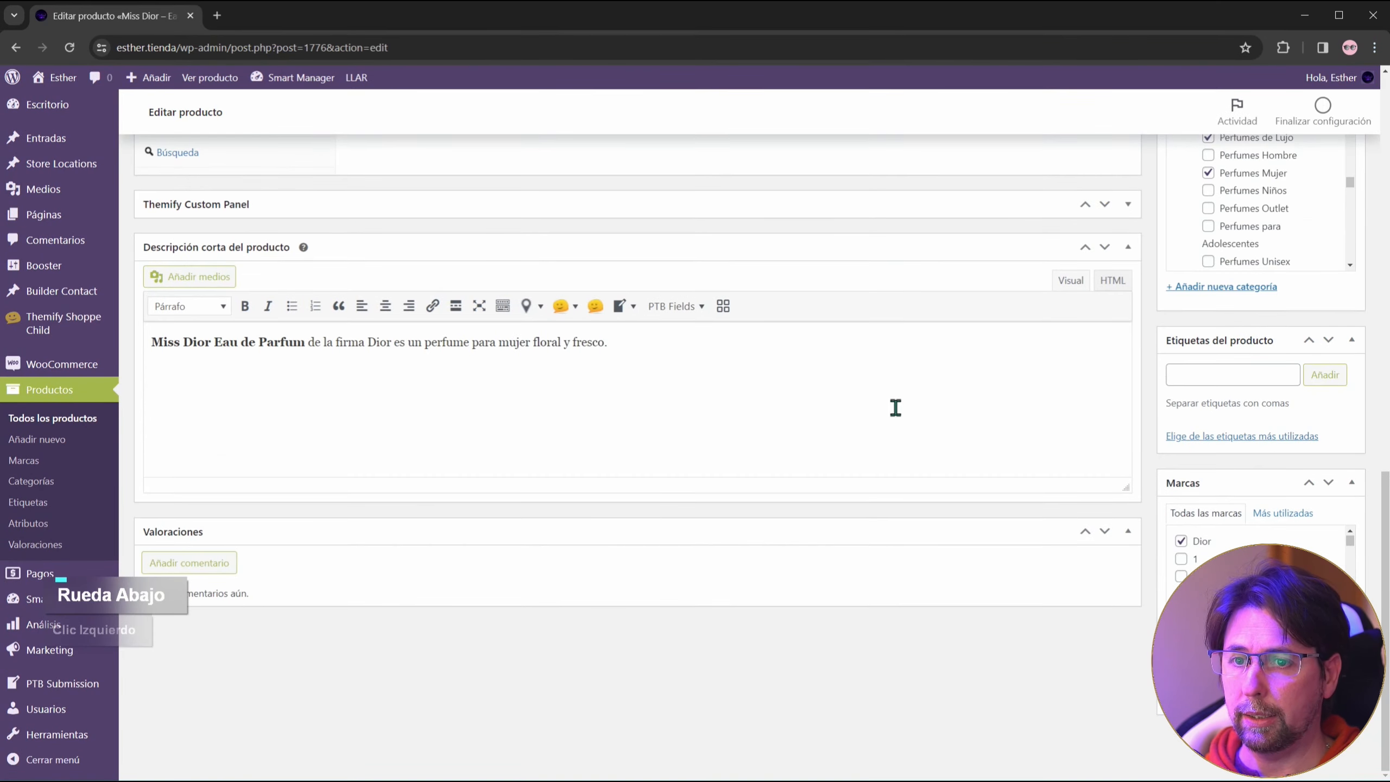
scroll(1027, 459, up, 10)
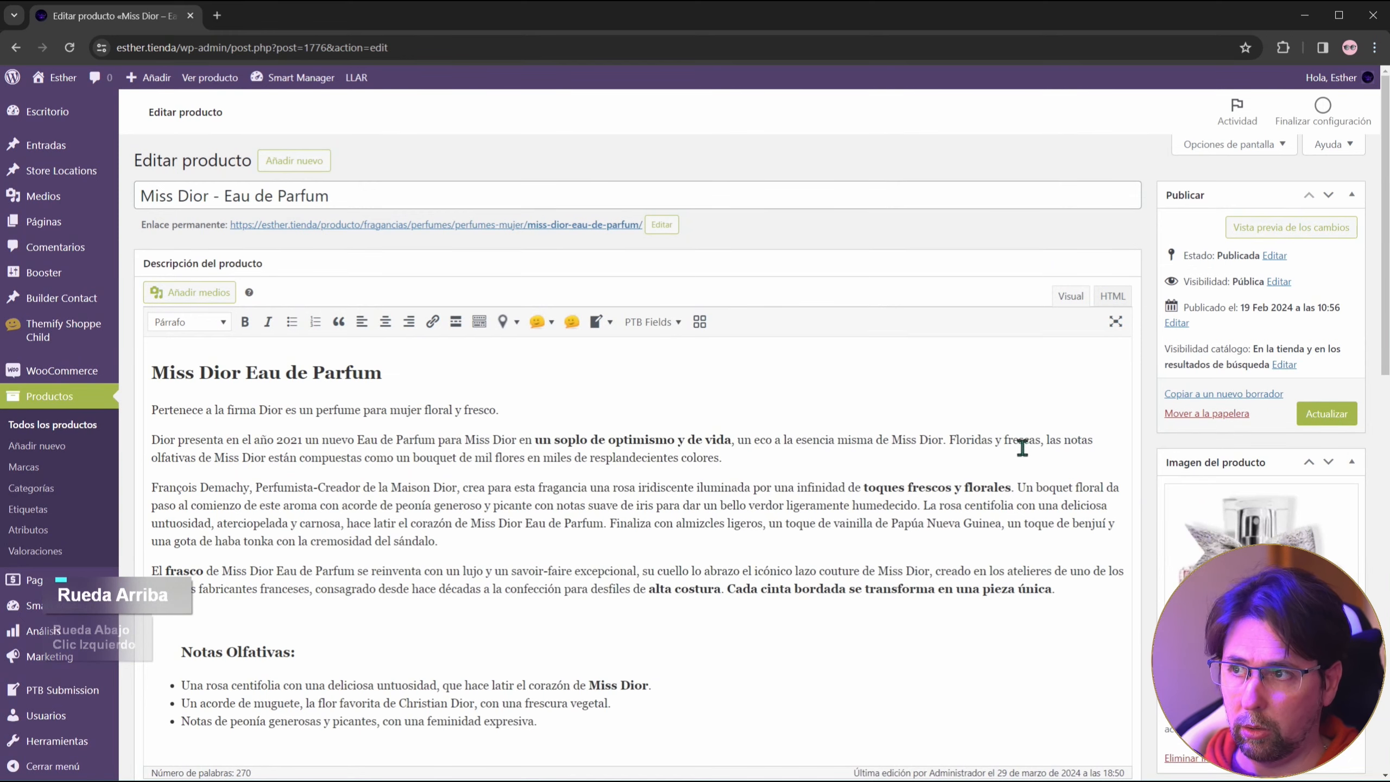
scroll(1022, 445, down, 10)
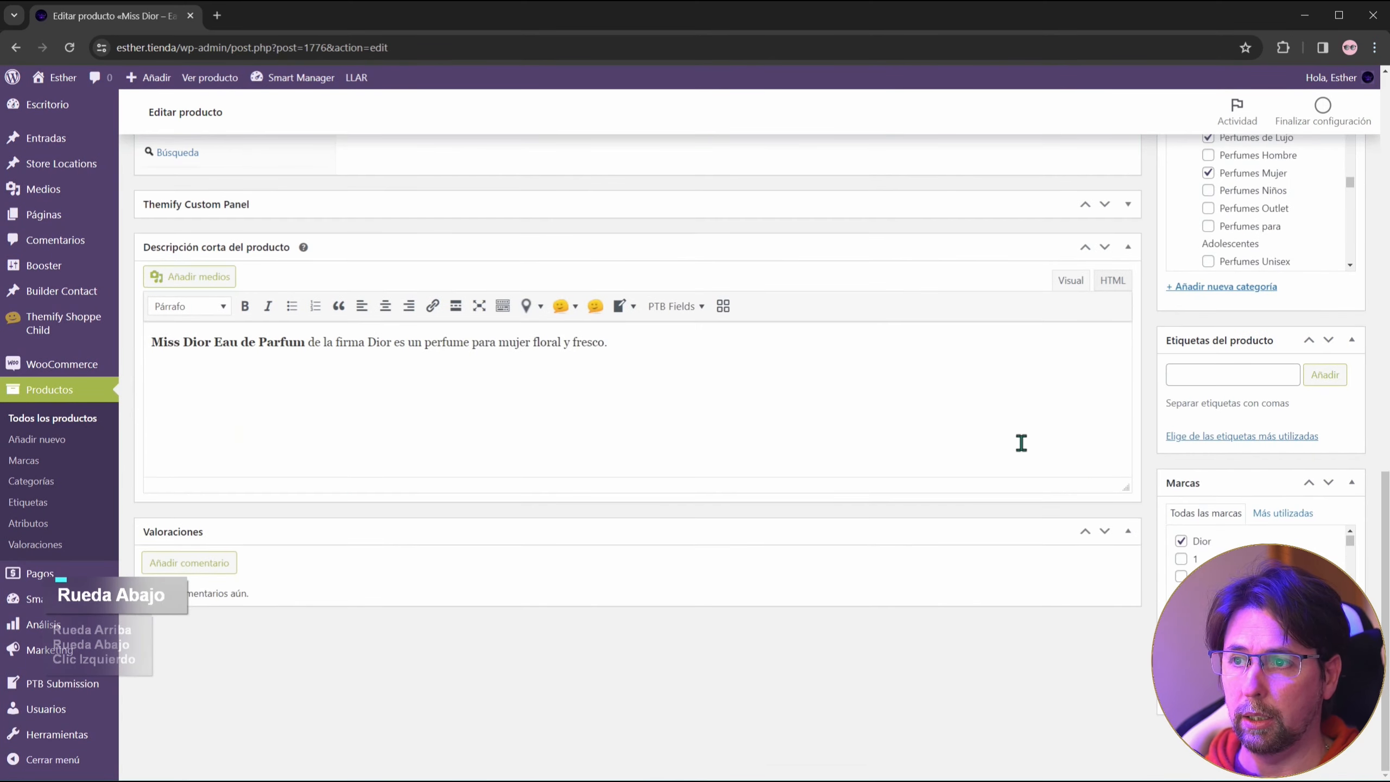
scroll(1021, 443, up, 2)
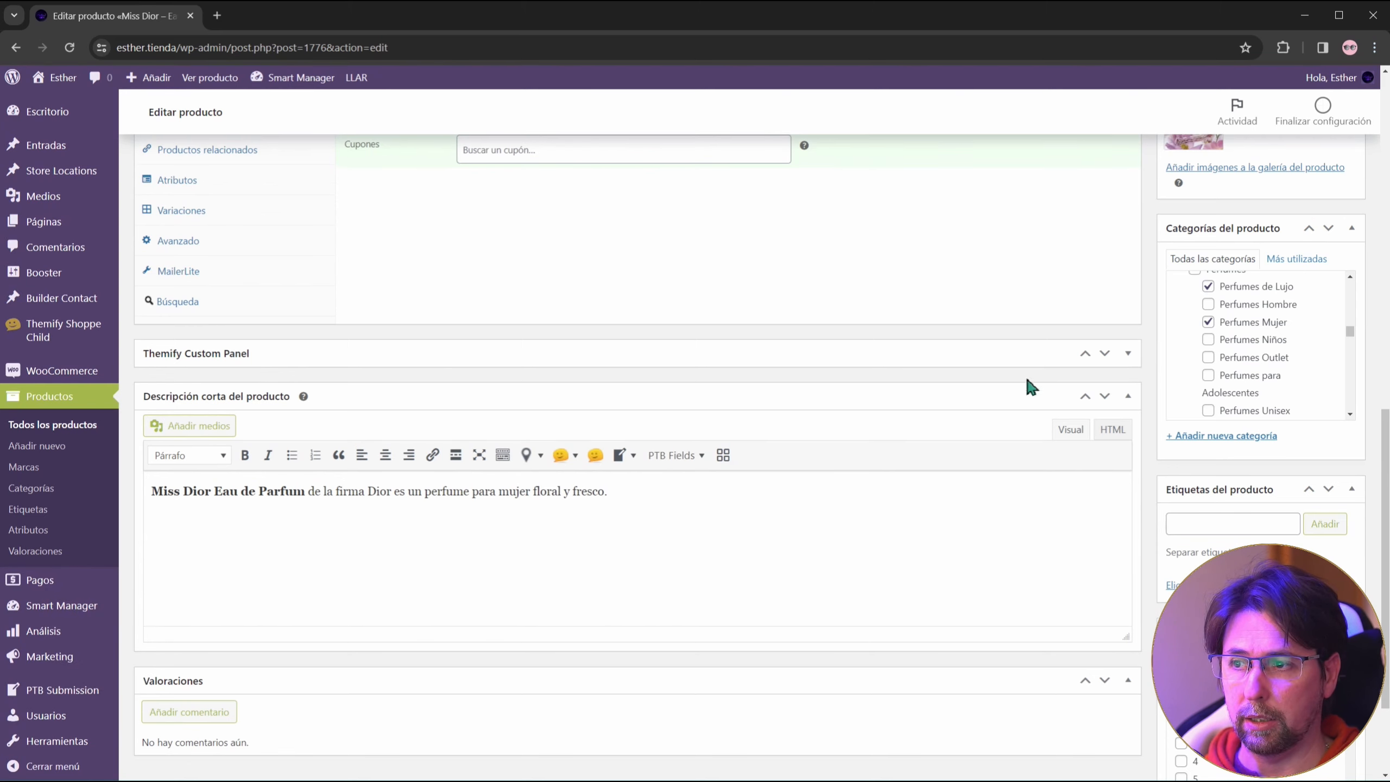
scroll(1085, 660, down, 3)
click(1128, 532)
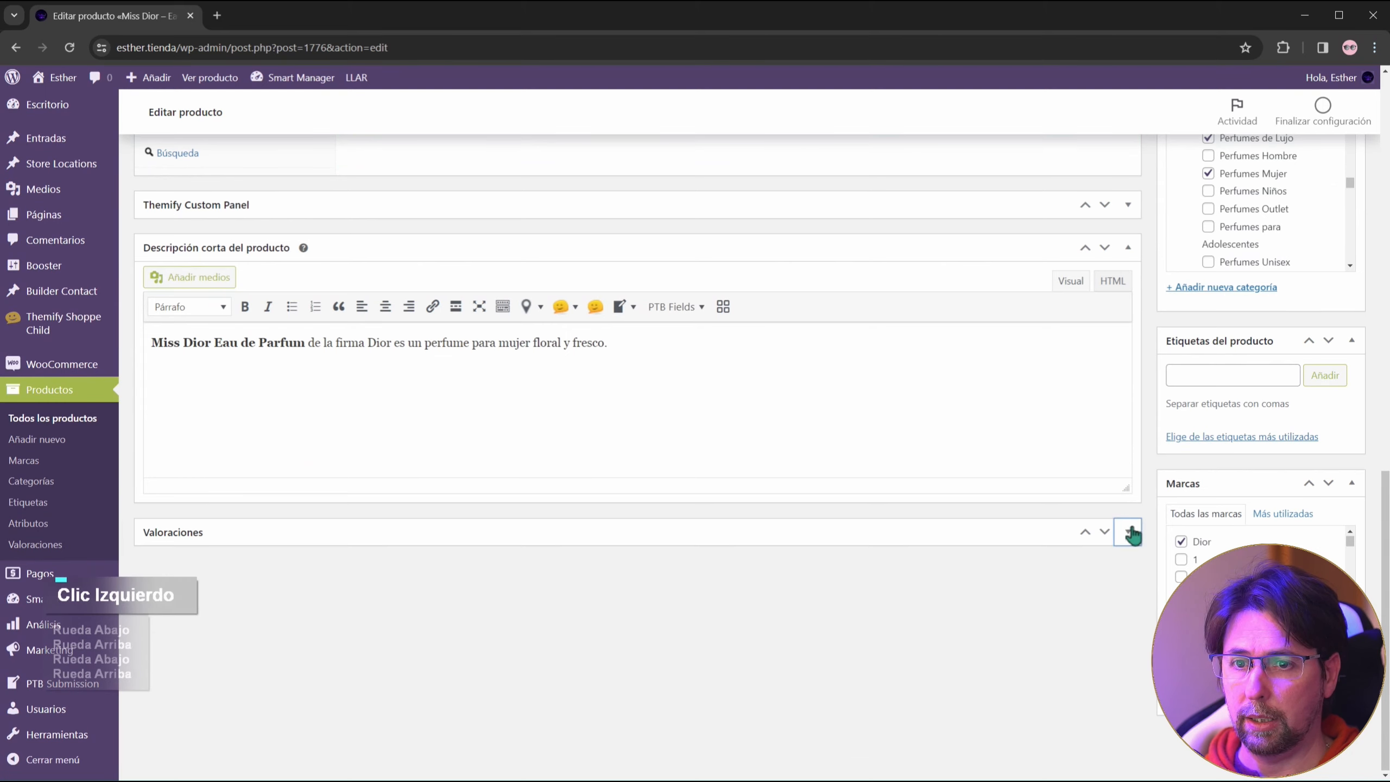
click(1128, 247)
click(1128, 205)
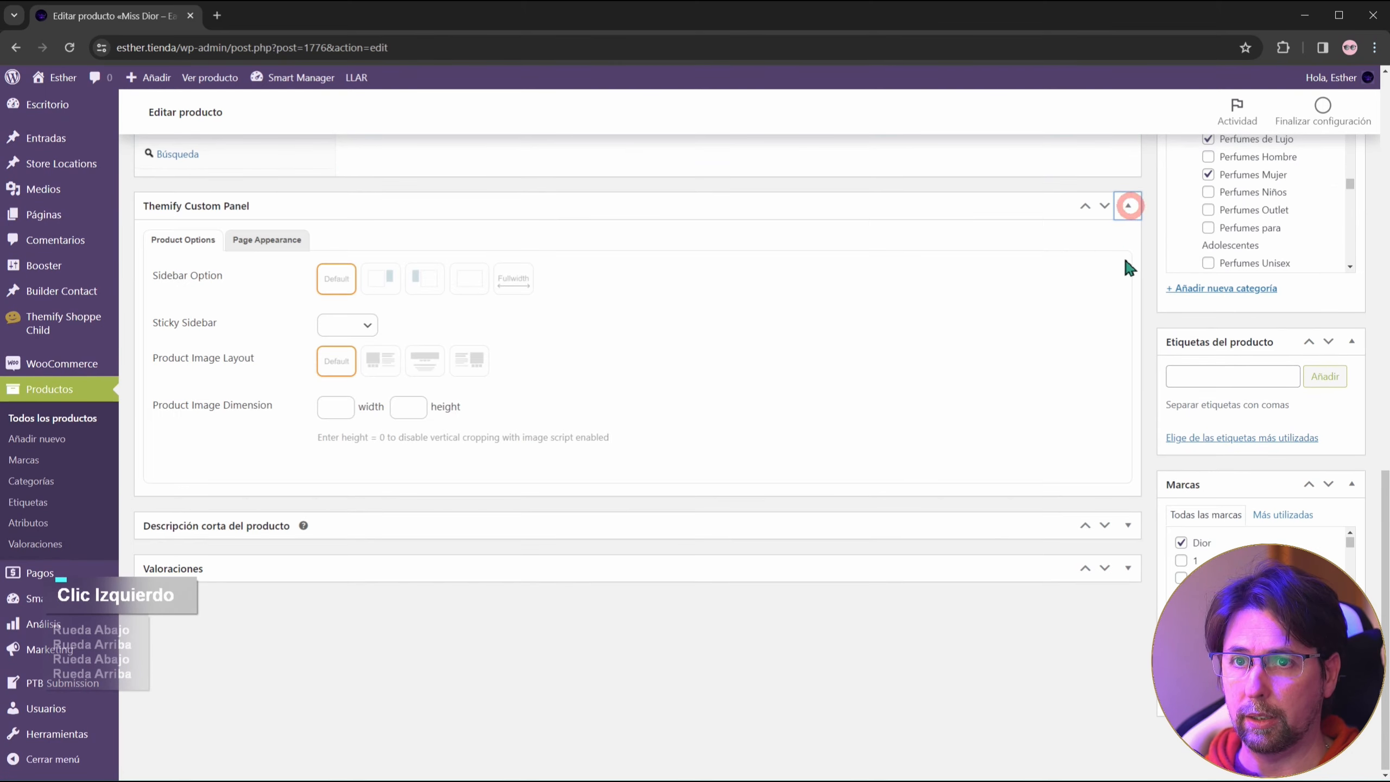
click(1128, 205)
scroll(1119, 301, up, 10)
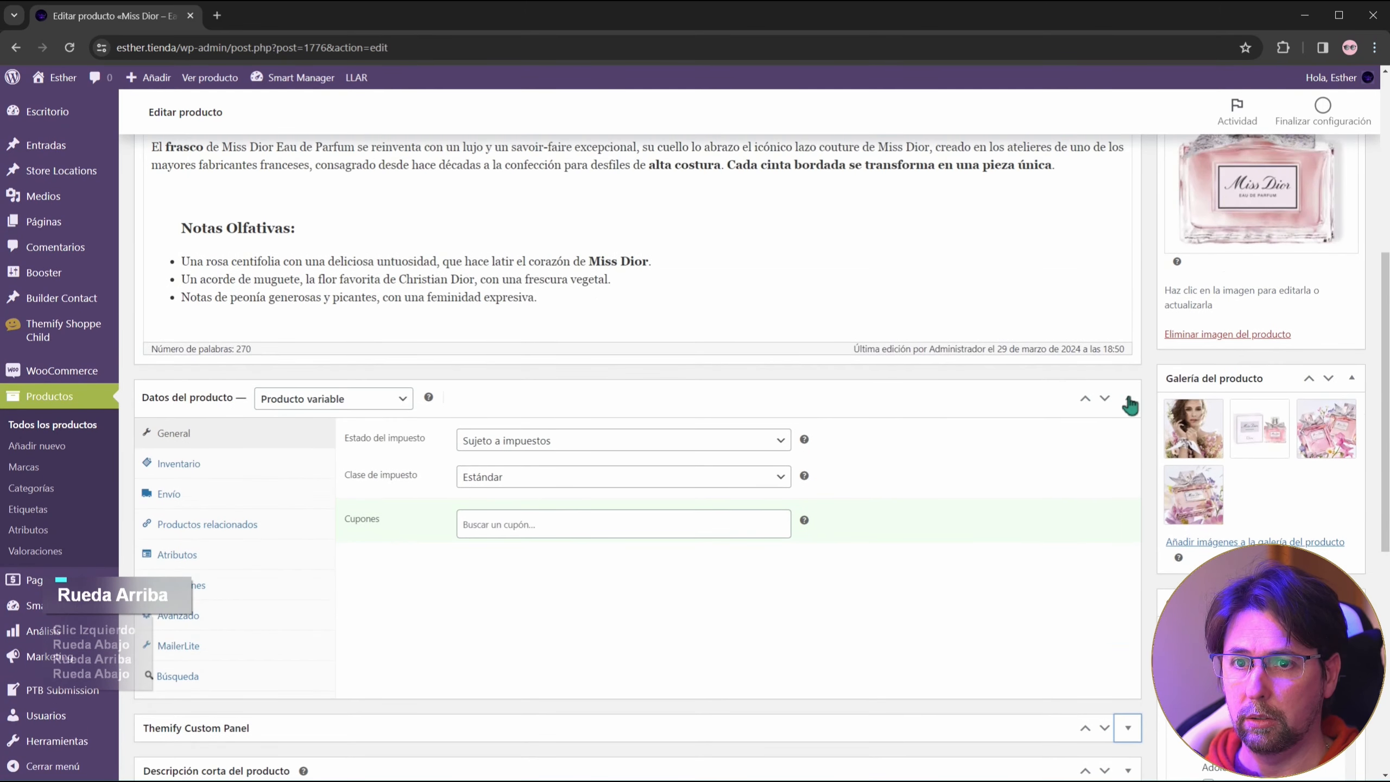
click(1127, 398)
Step: Collapse the Publicar, Imagen del producto, Galería del producto, Categorías del producto, Etiquetas del producto and Marcas boxes
scroll(1127, 404, up, 8)
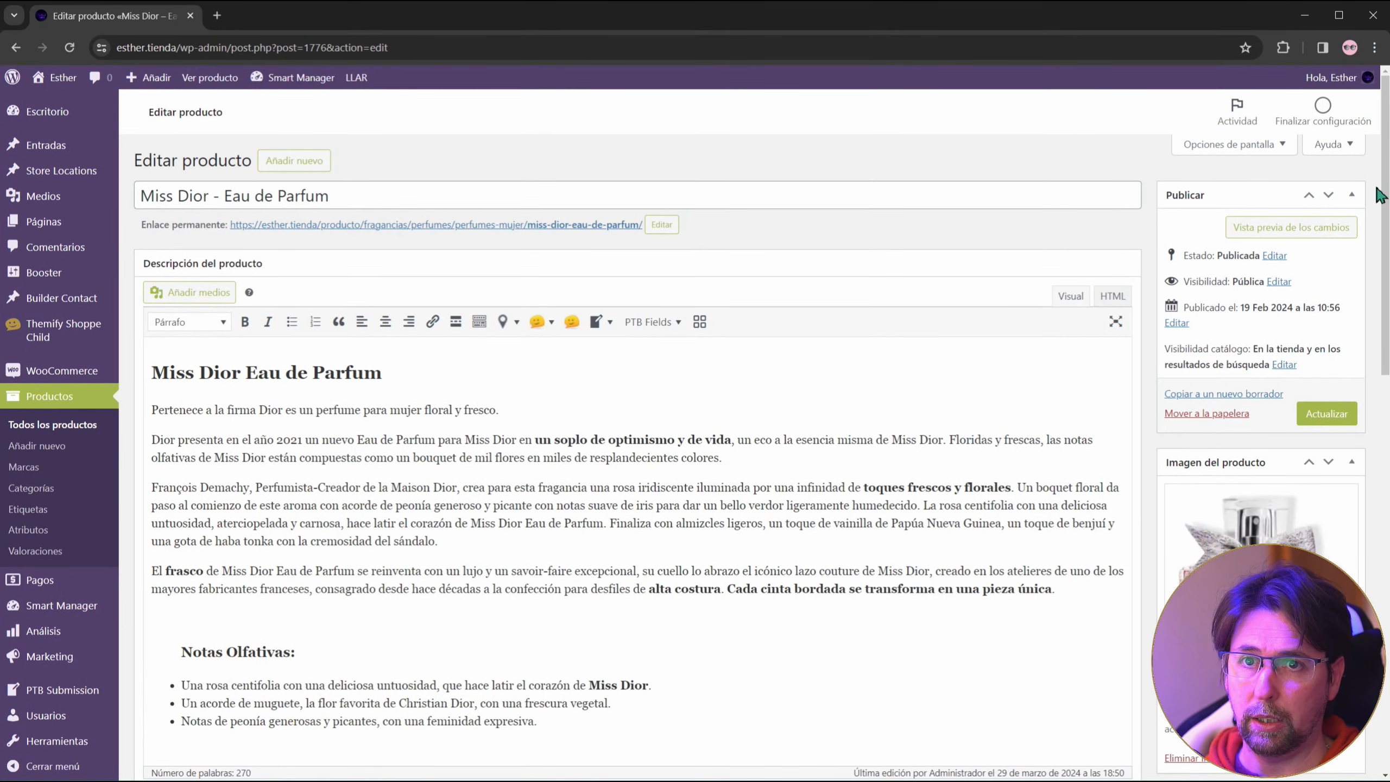
click(1351, 194)
click(1352, 237)
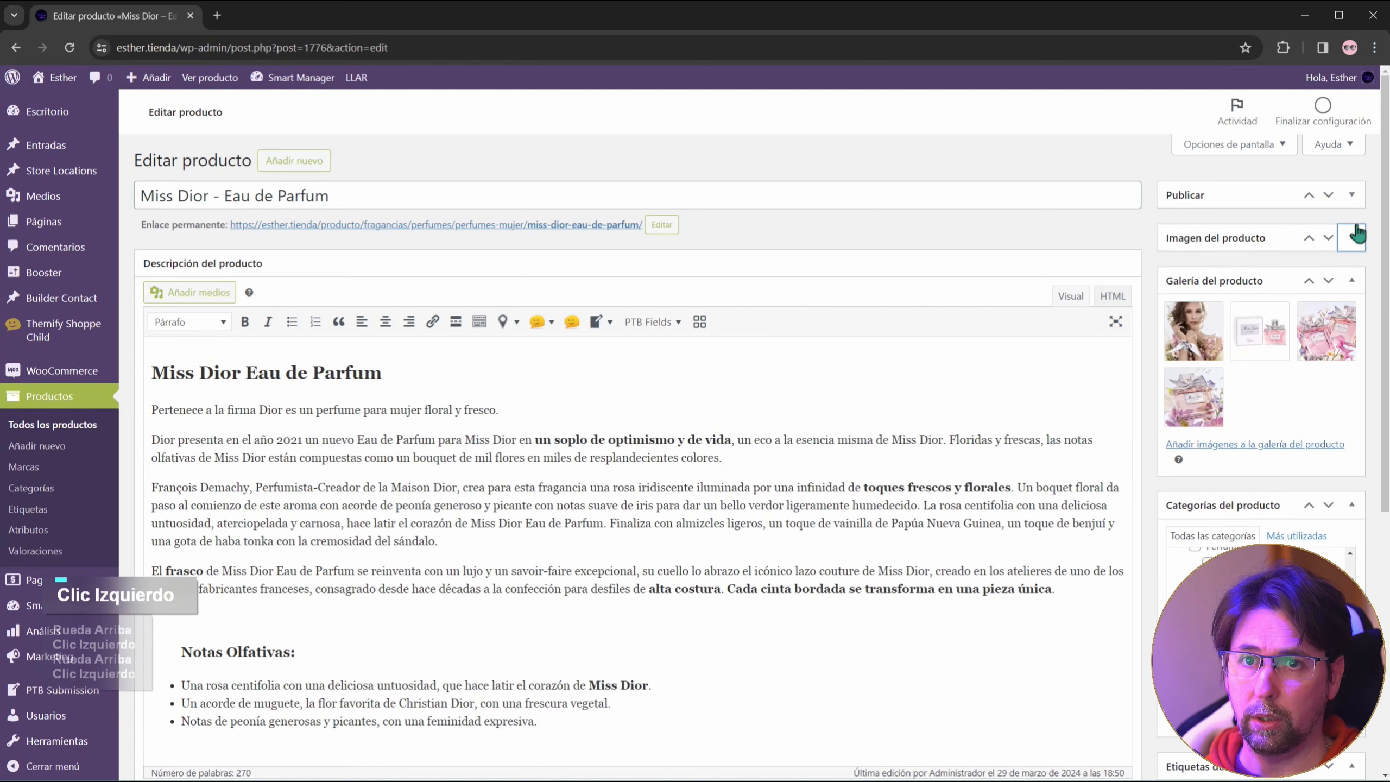
click(1352, 281)
click(1352, 323)
click(1352, 366)
click(1352, 408)
Step: Move the Publicar box one place down in the side column and return it to its original place
scroll(1153, 463, down, 4)
scroll(1152, 463, up, 4)
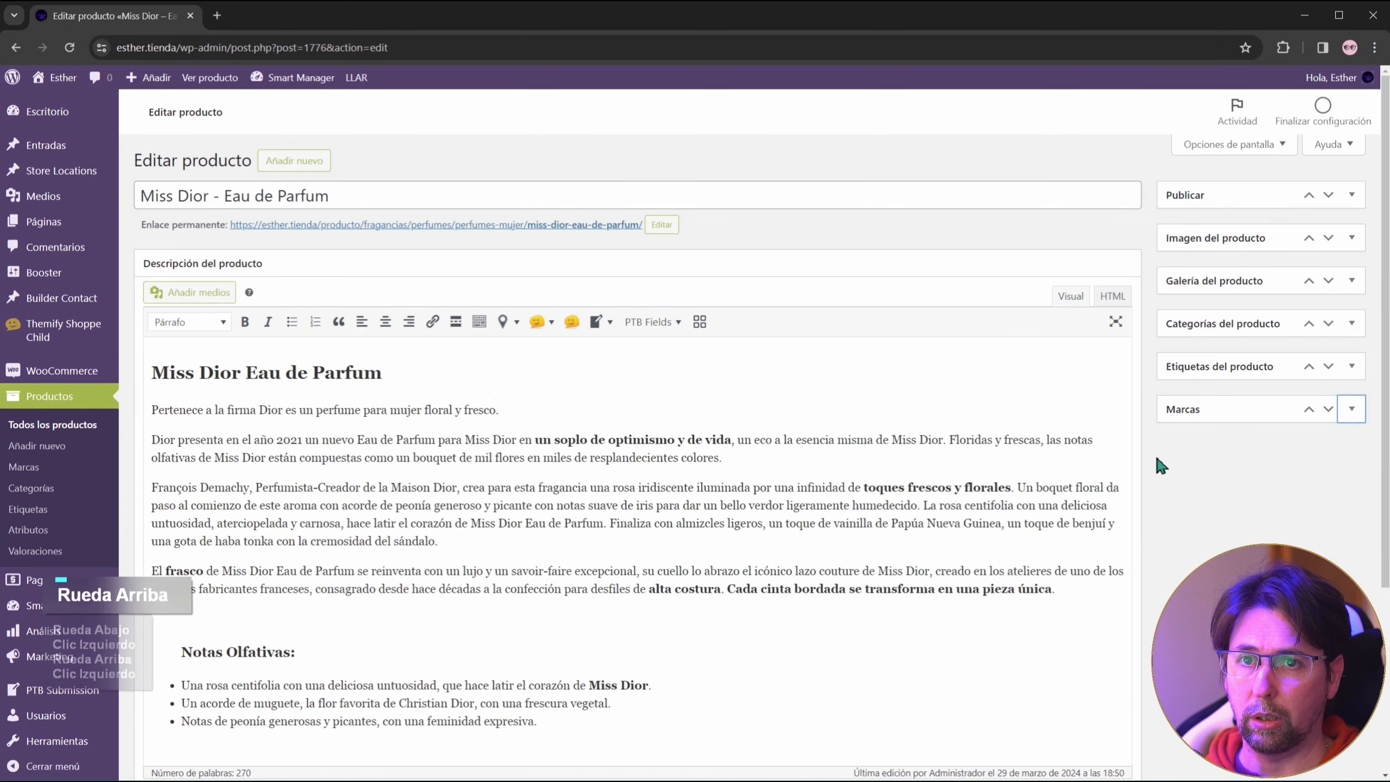
click(1329, 196)
click(1309, 238)
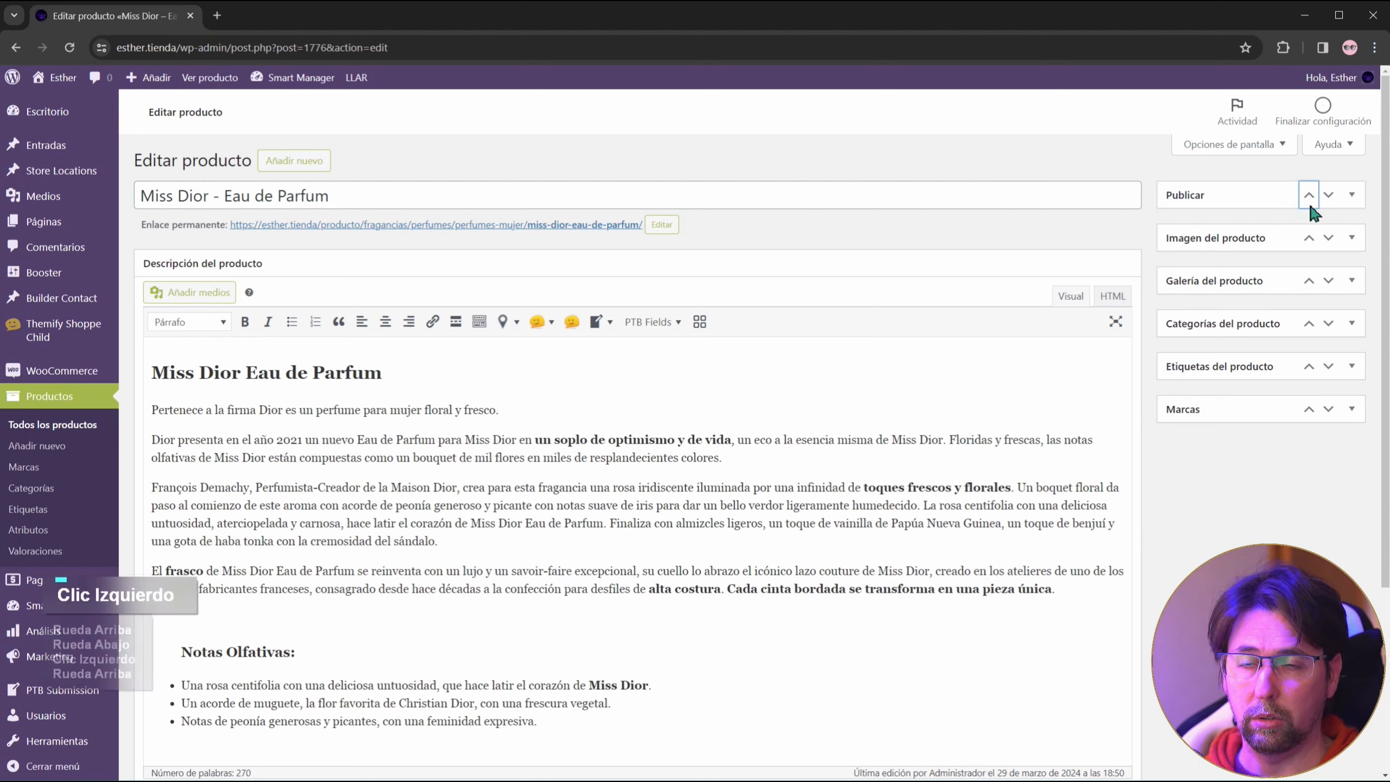
Step: Expand the Publicar, Imagen del producto, Galería del producto, Categorías del producto, Etiquetas del producto and Marcas boxes again
click(1352, 195)
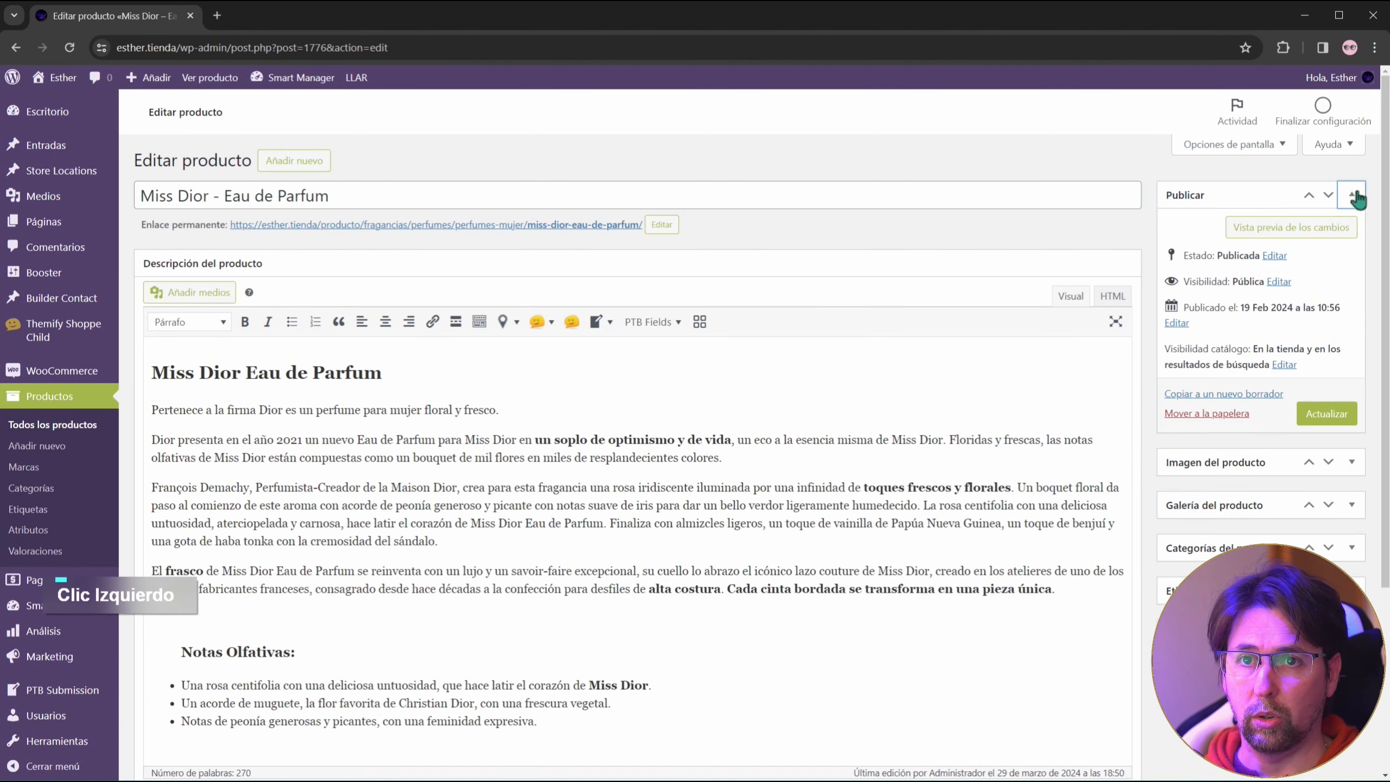
click(1354, 463)
scroll(1360, 455, down, 5)
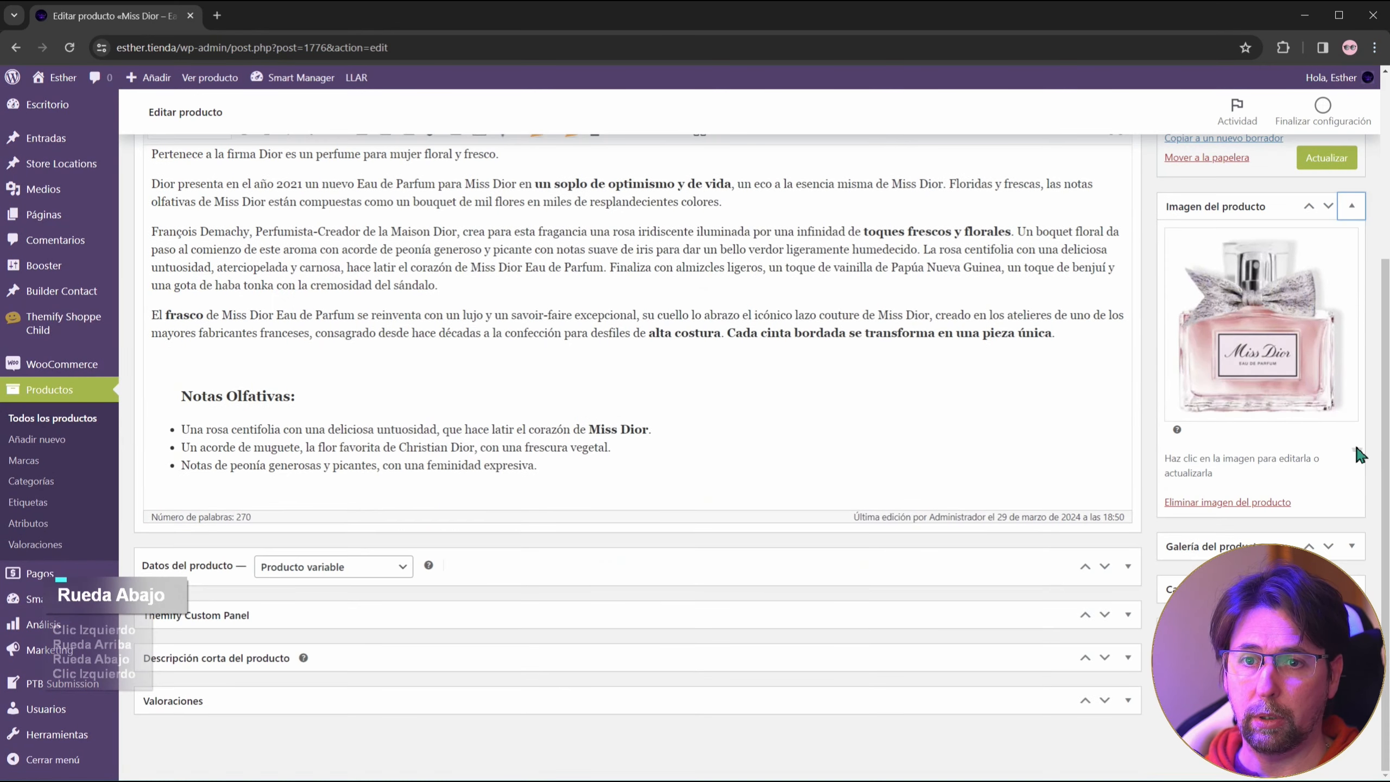
click(1357, 547)
scroll(1357, 550, down, 3)
click(1351, 612)
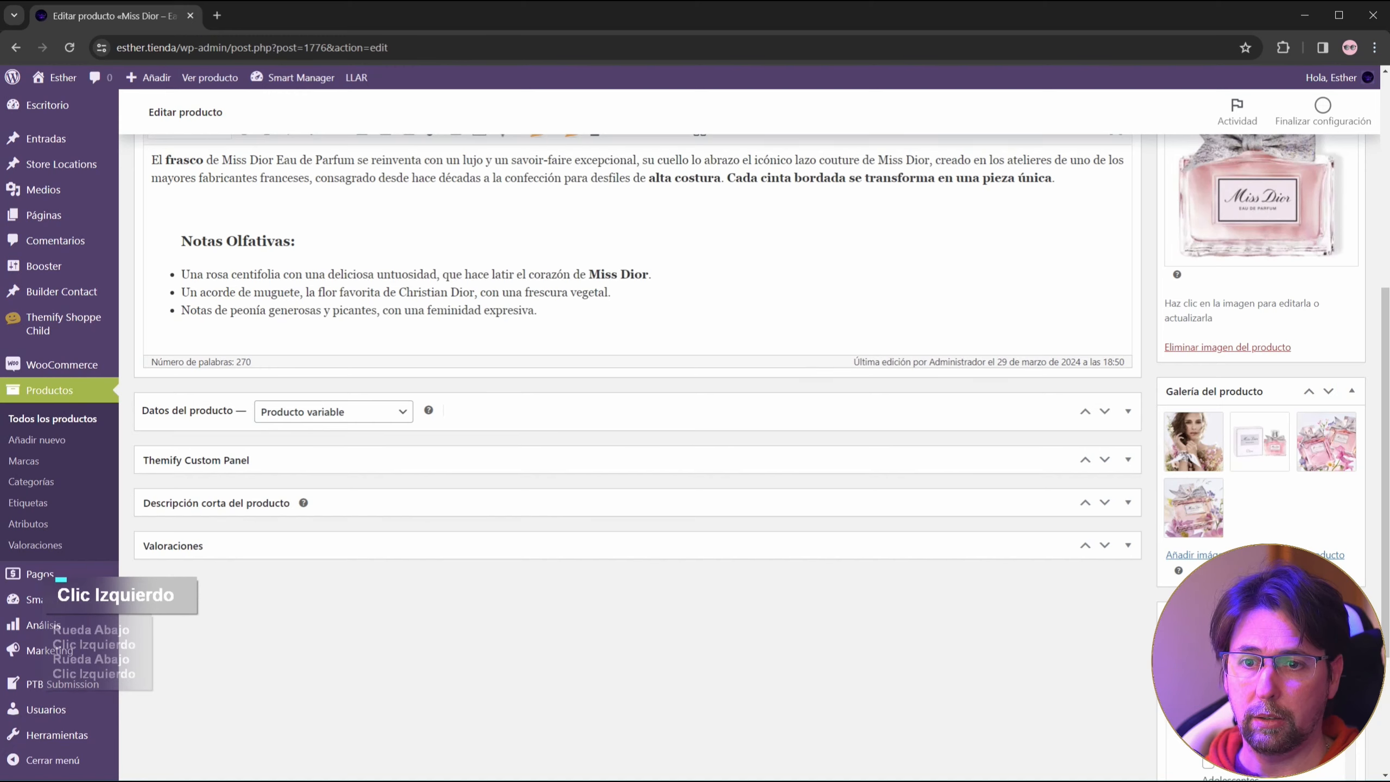
scroll(1352, 612, down, 4)
click(1352, 657)
scroll(1352, 558, down, 2)
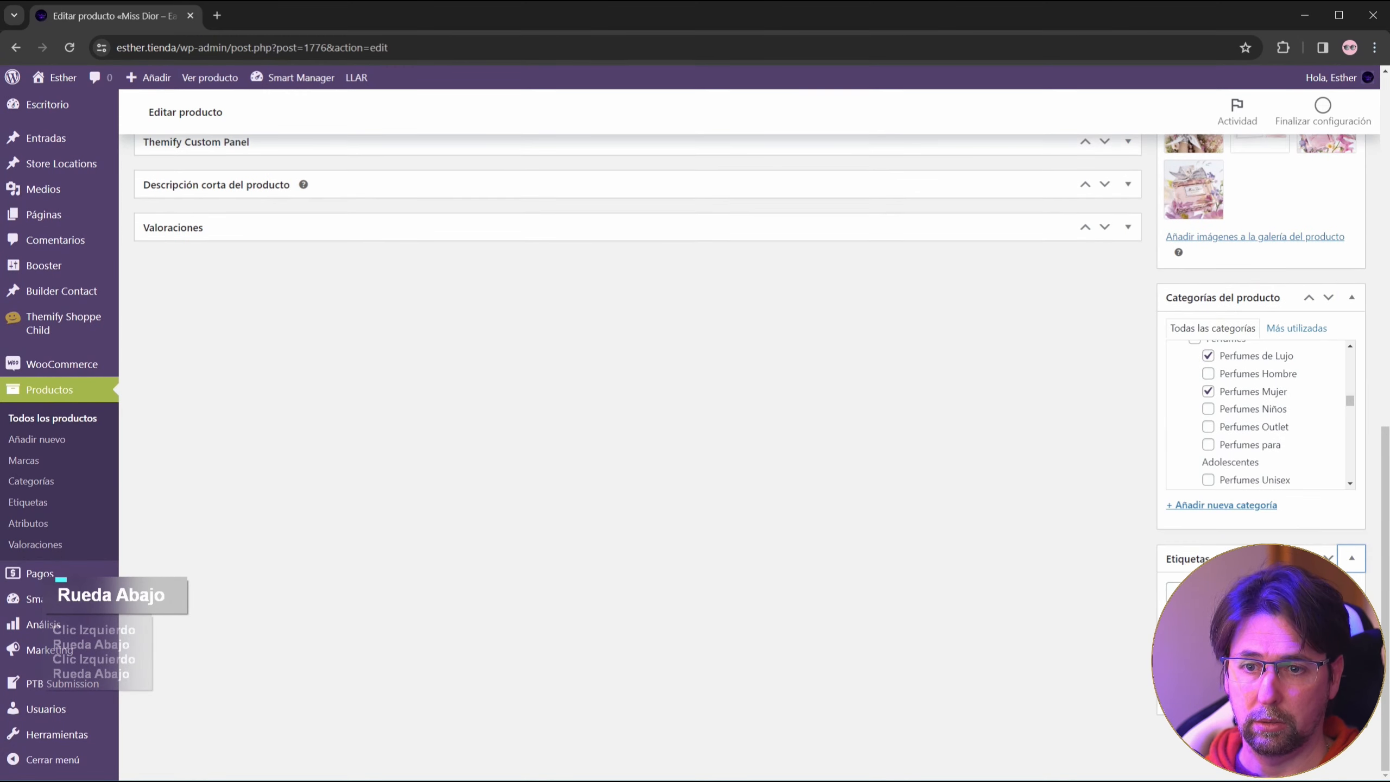
click(1351, 701)
Step: Move the Marcas box up one place so it sits above Etiquetas del producto
scroll(1352, 700, down, 4)
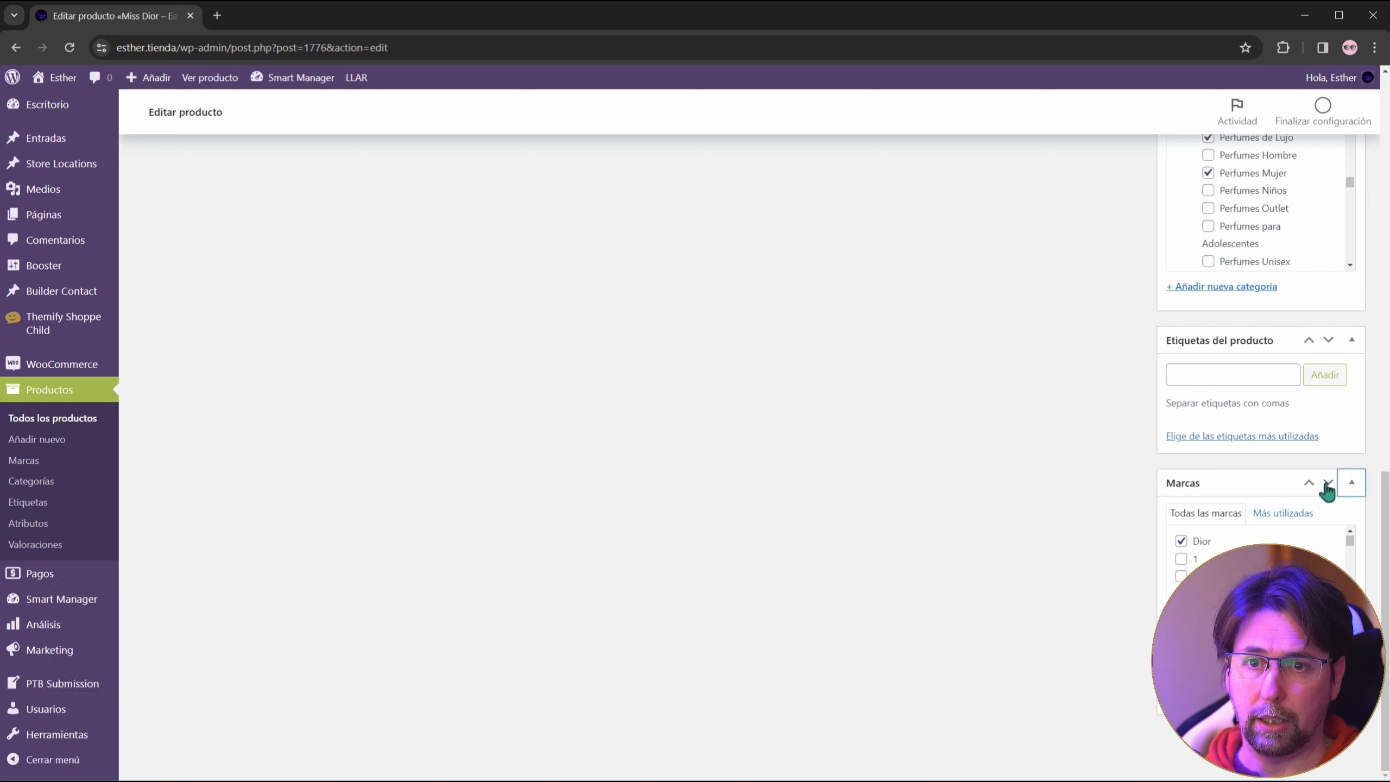
click(1309, 483)
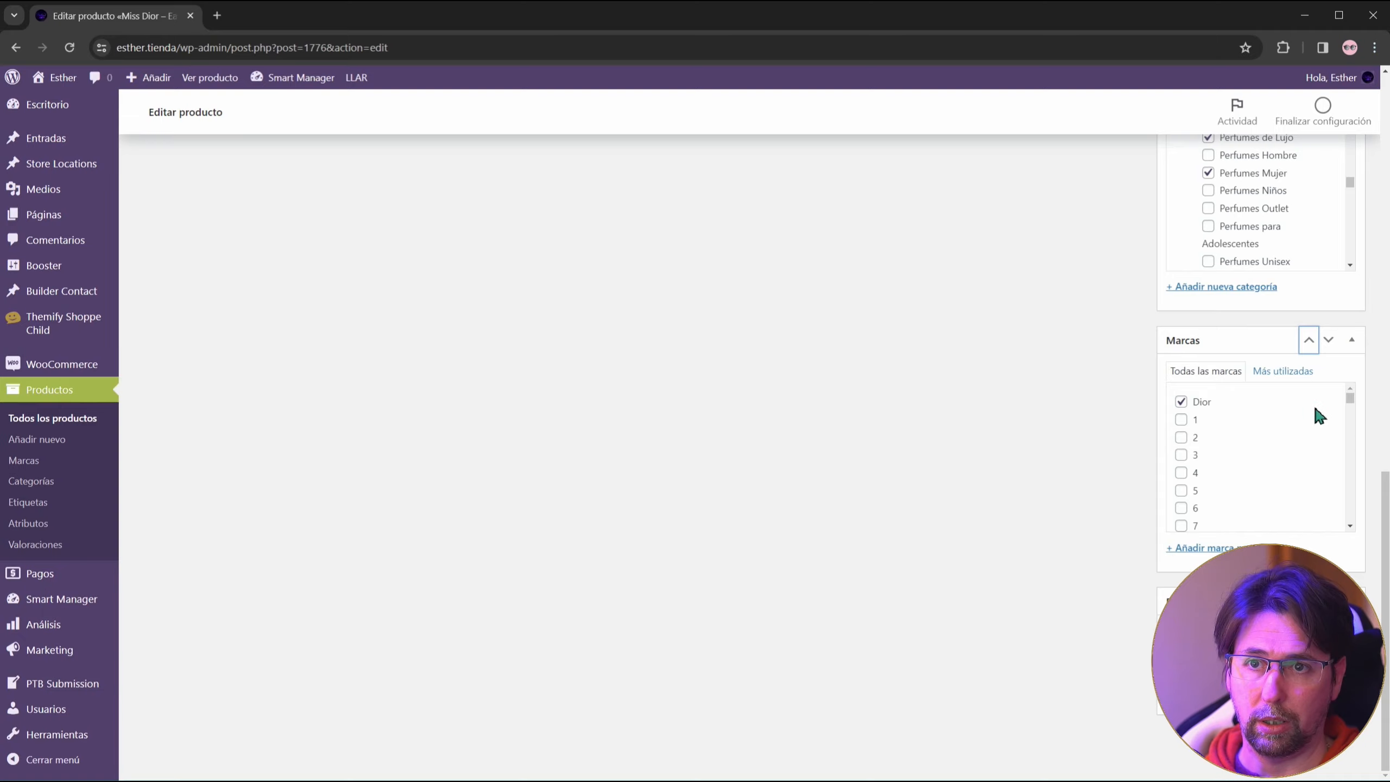
scroll(1285, 464, up, 5)
scroll(1284, 458, up, 3)
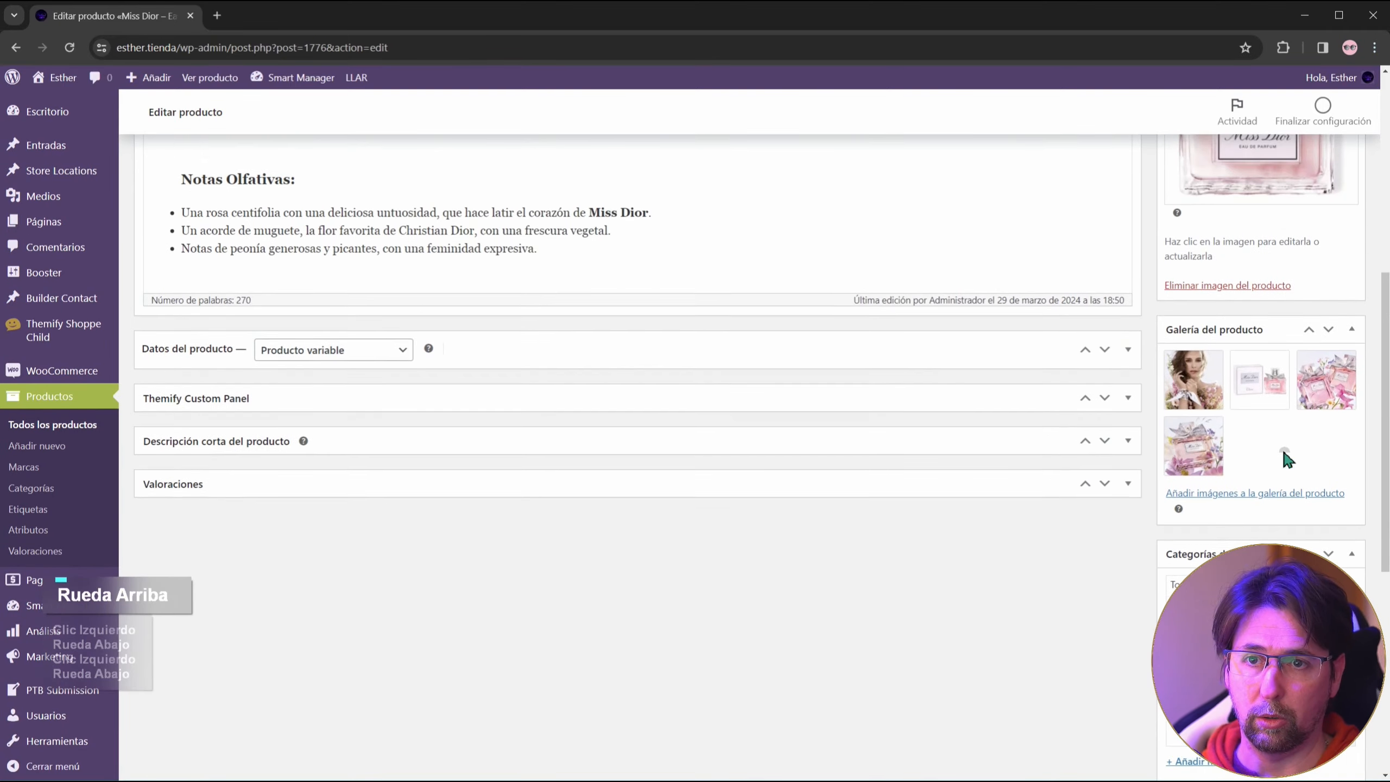
scroll(1282, 443, up, 6)
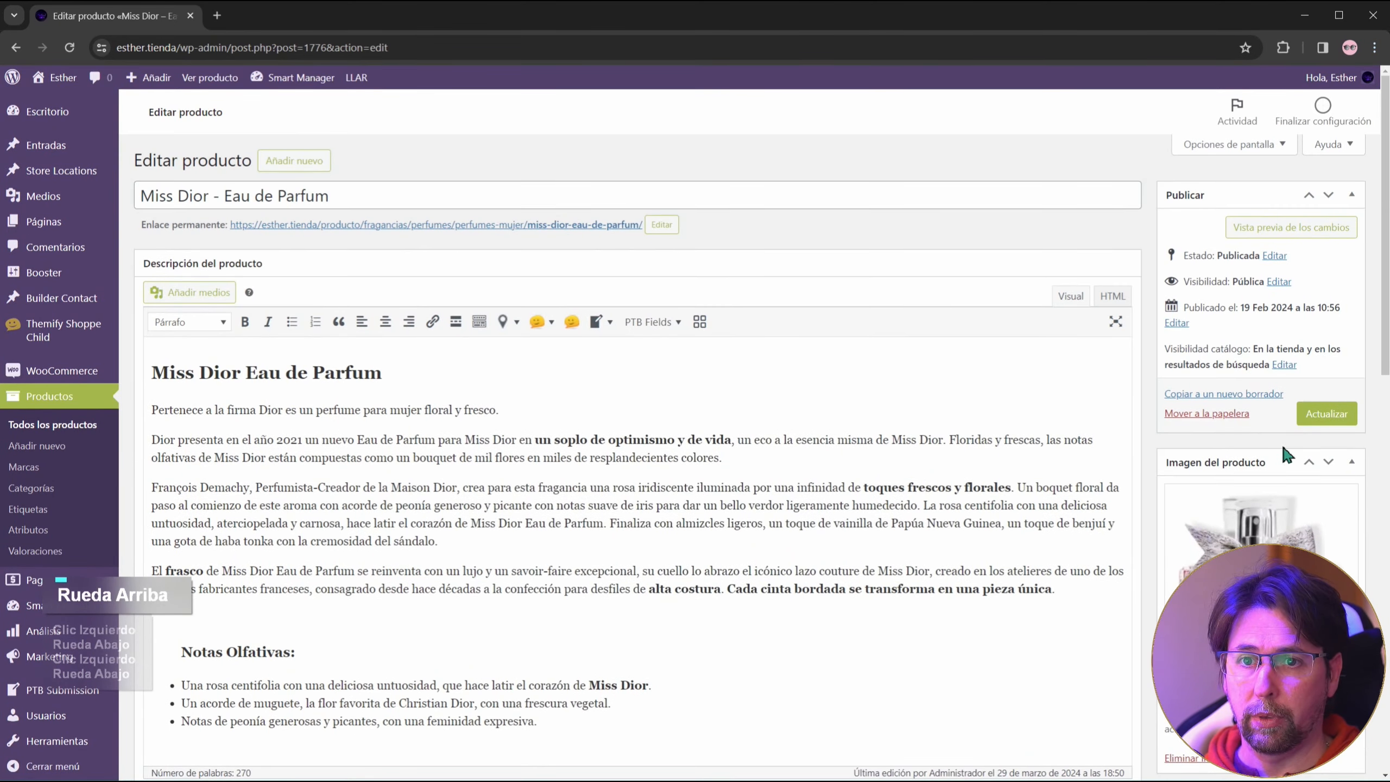
Step: Move the Descripción corta del producto box up two places, directly below the product description and above Datos del producto
scroll(1281, 443, down, 7)
scroll(1274, 443, up, 6)
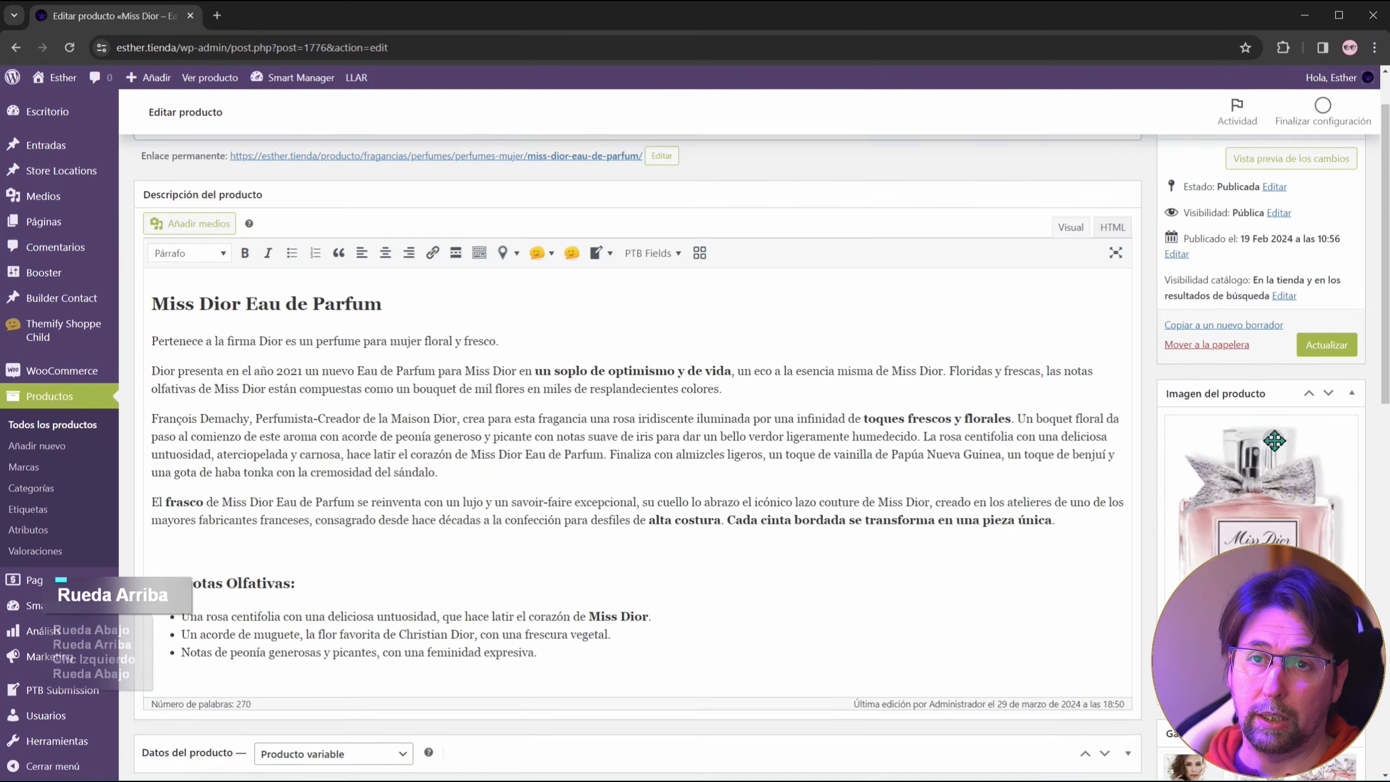
scroll(1274, 442, up, 1)
scroll(1271, 437, down, 9)
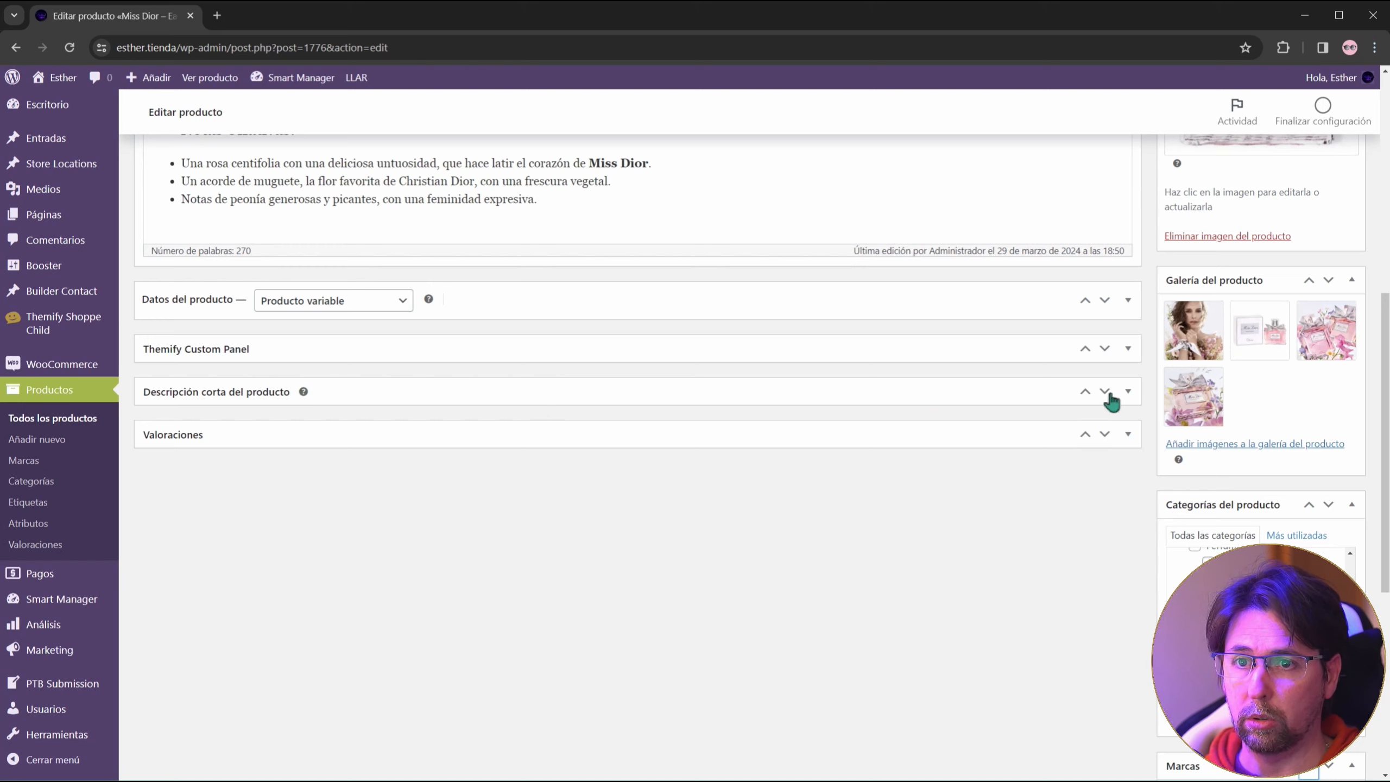
click(1084, 392)
click(1085, 349)
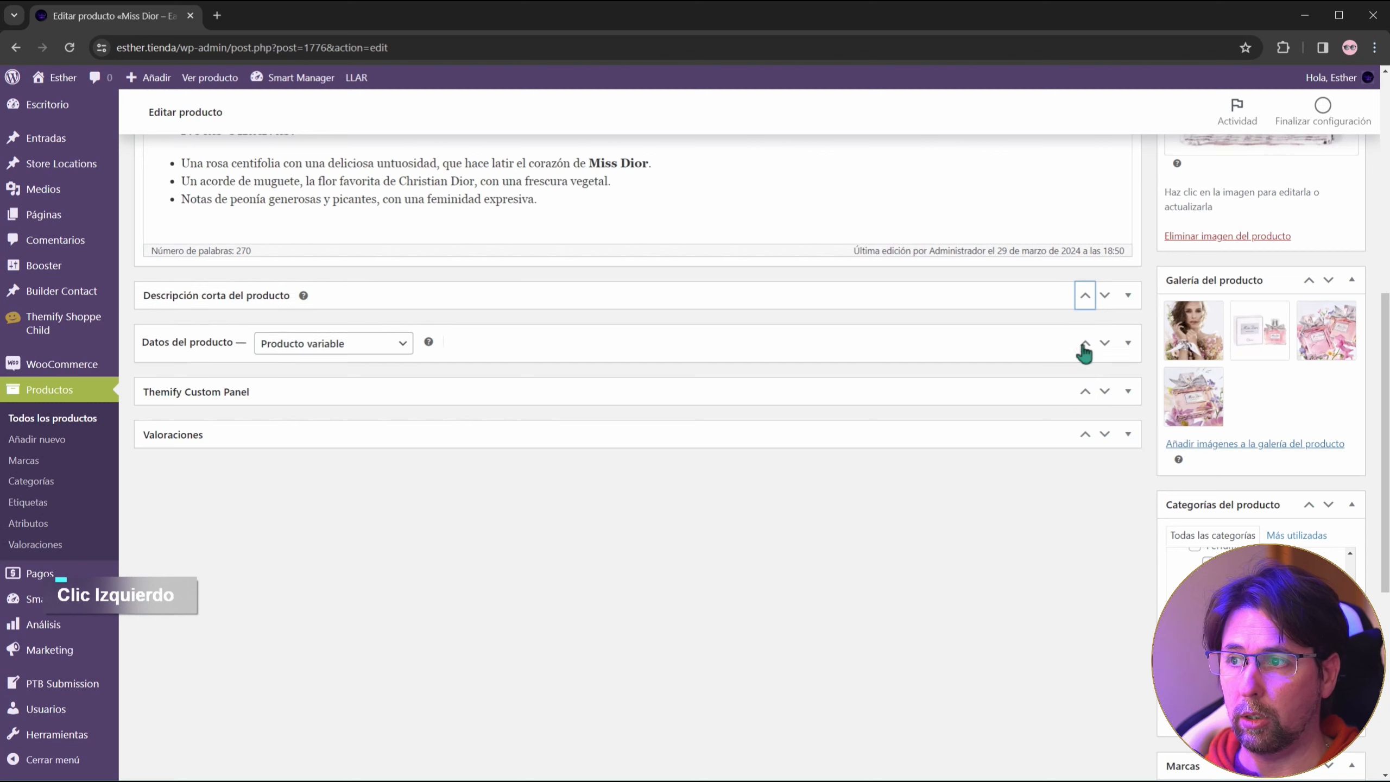
scroll(413, 382, up, 5)
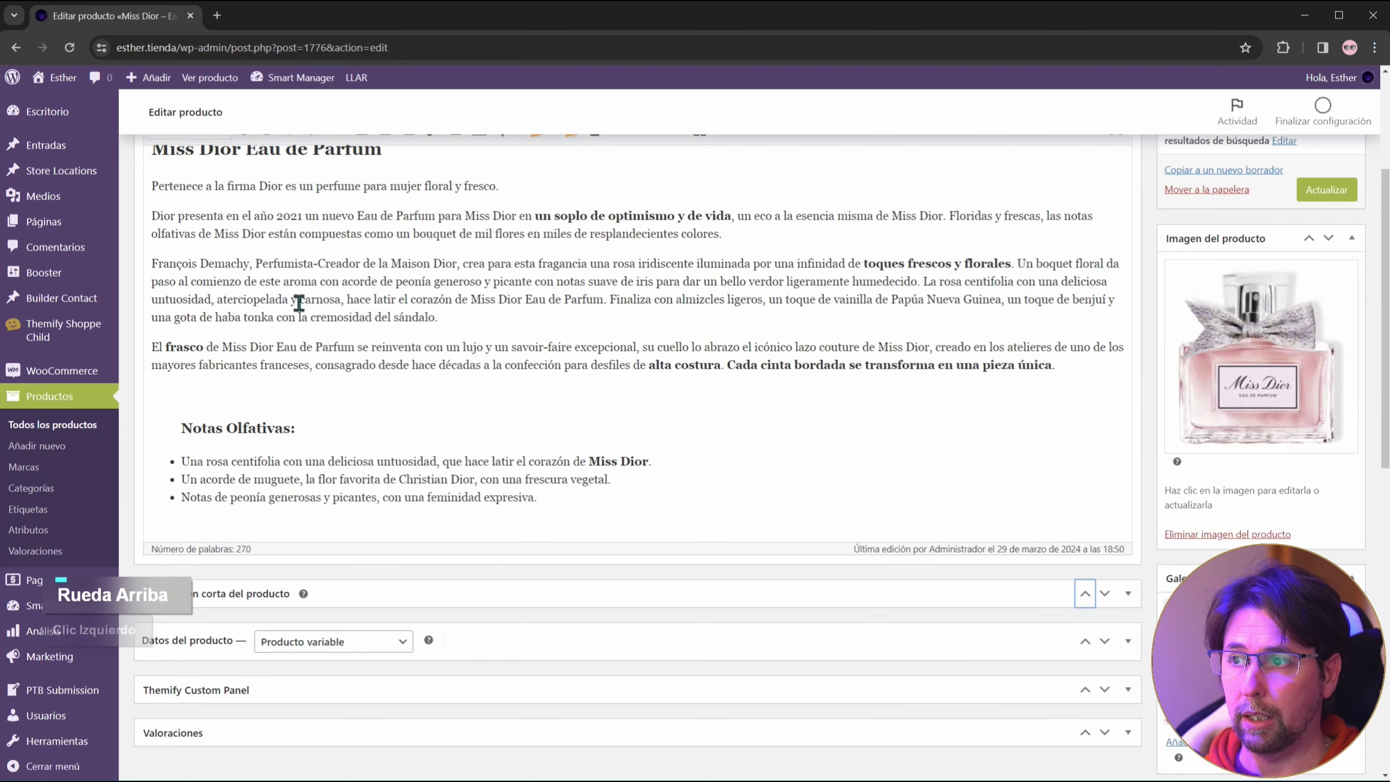
scroll(147, 434, down, 3)
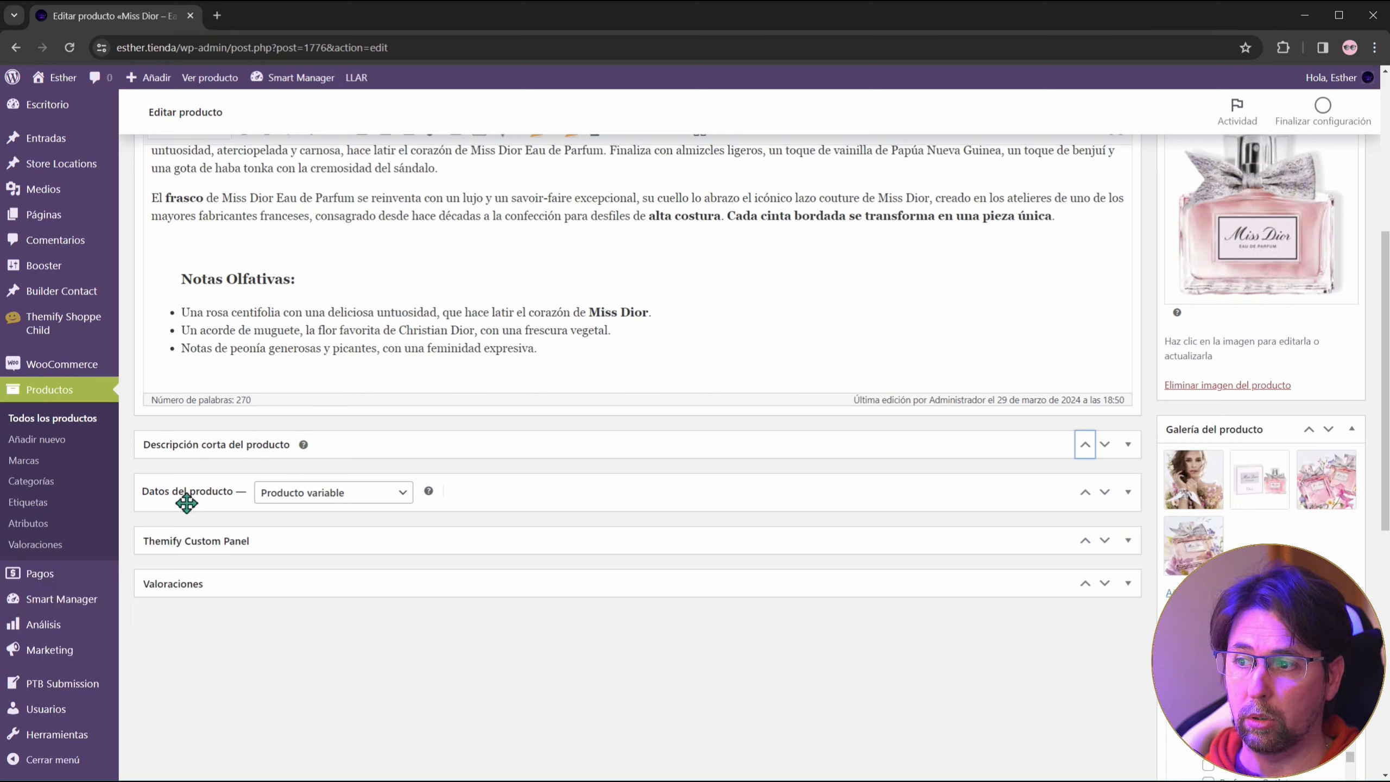
Step: Expand the Descripción corta del producto and Datos del producto boxes and review the product page's main column
click(1128, 445)
scroll(1134, 574, down, 5)
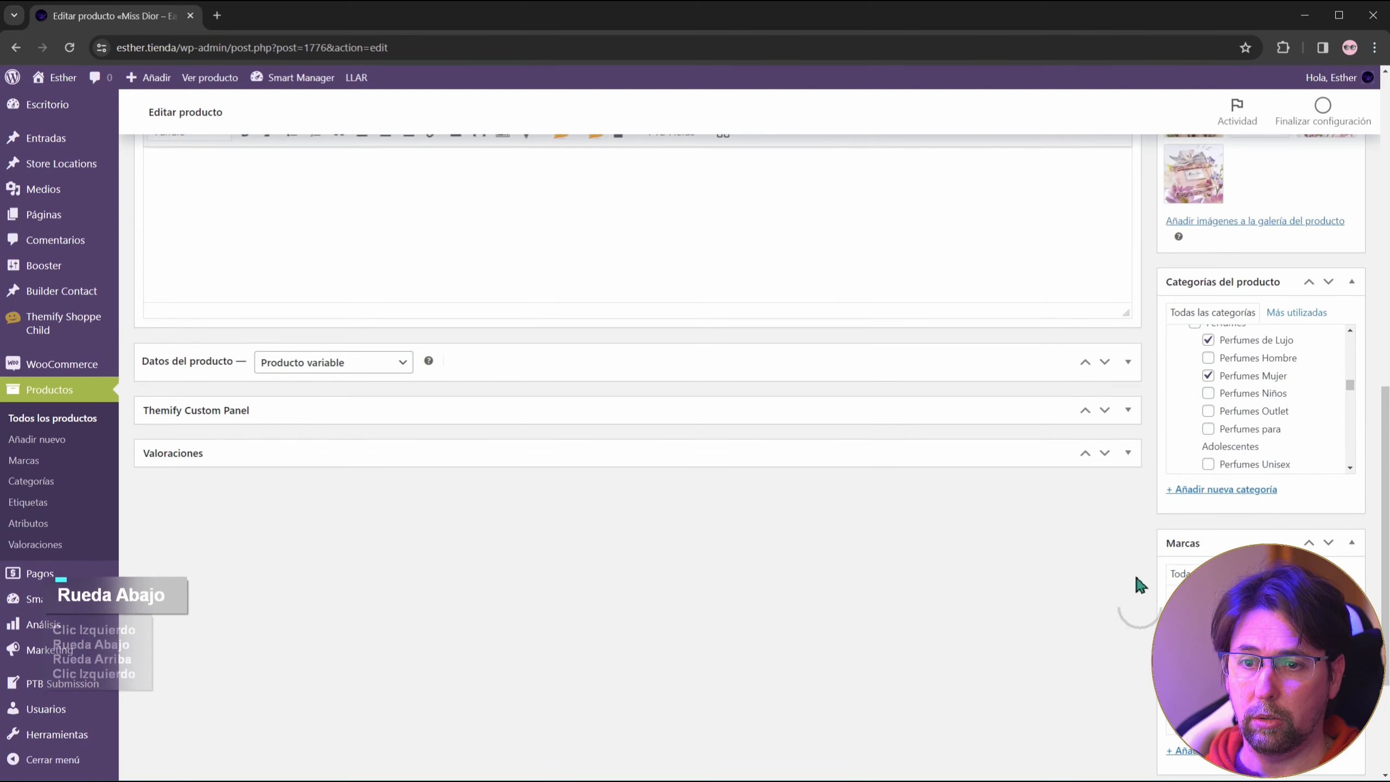
click(1129, 363)
scroll(1024, 529, up, 10)
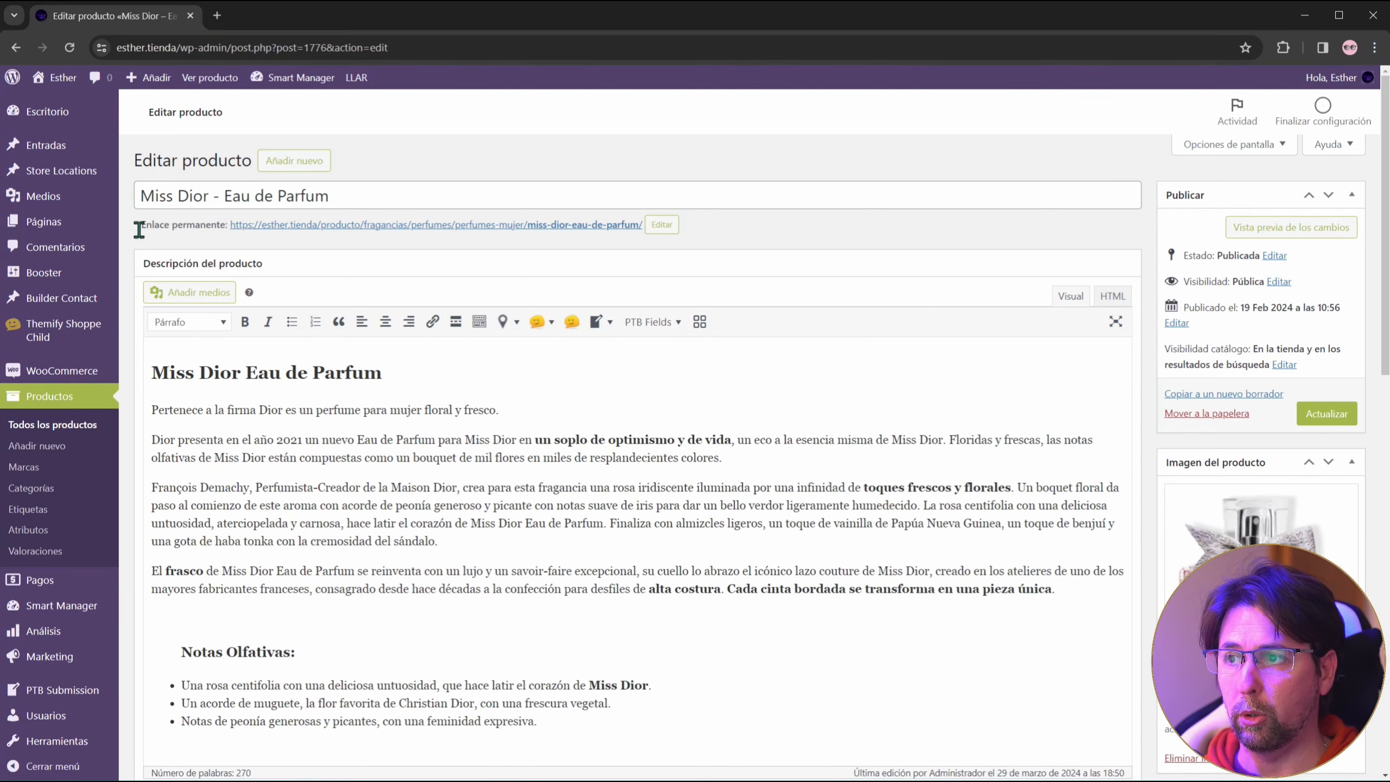
scroll(358, 547, down, 10)
scroll(301, 459, down, 7)
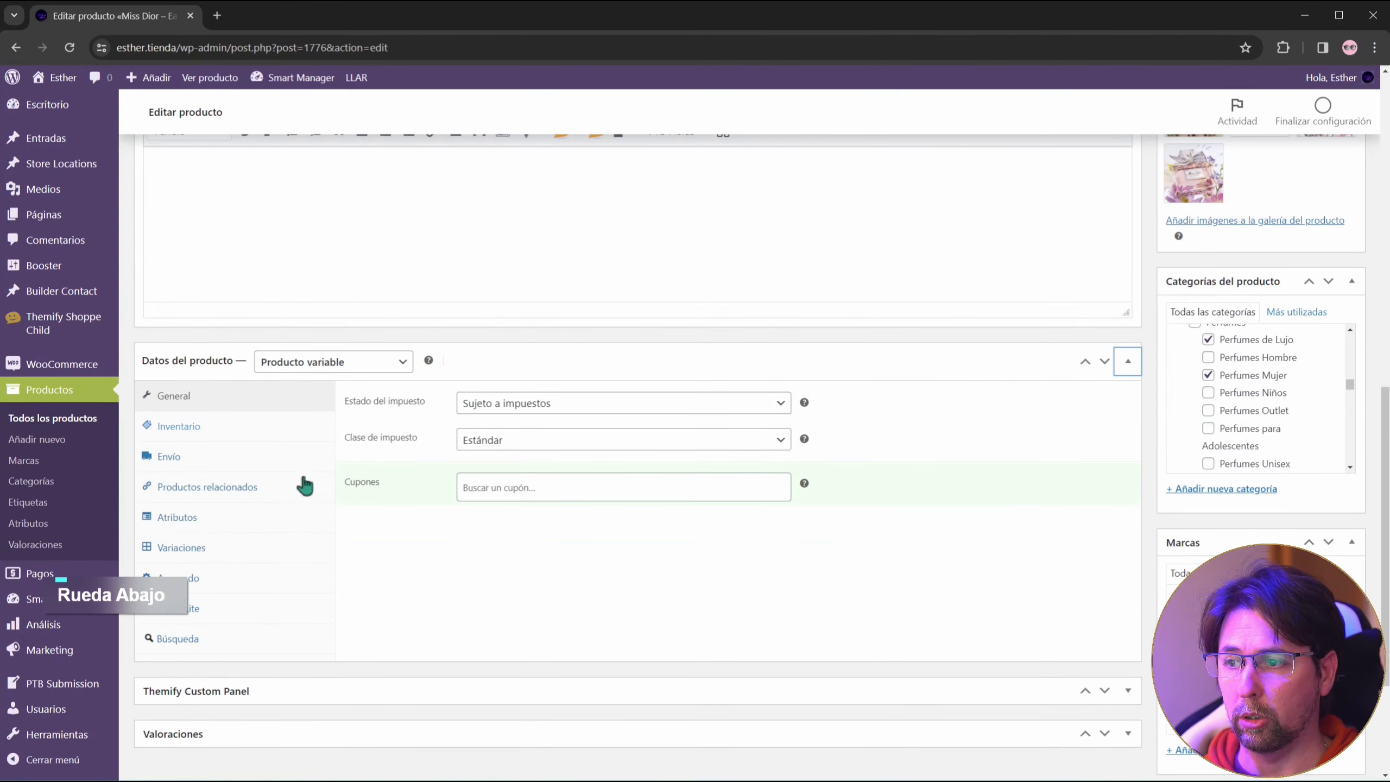
scroll(397, 450, up, 6)
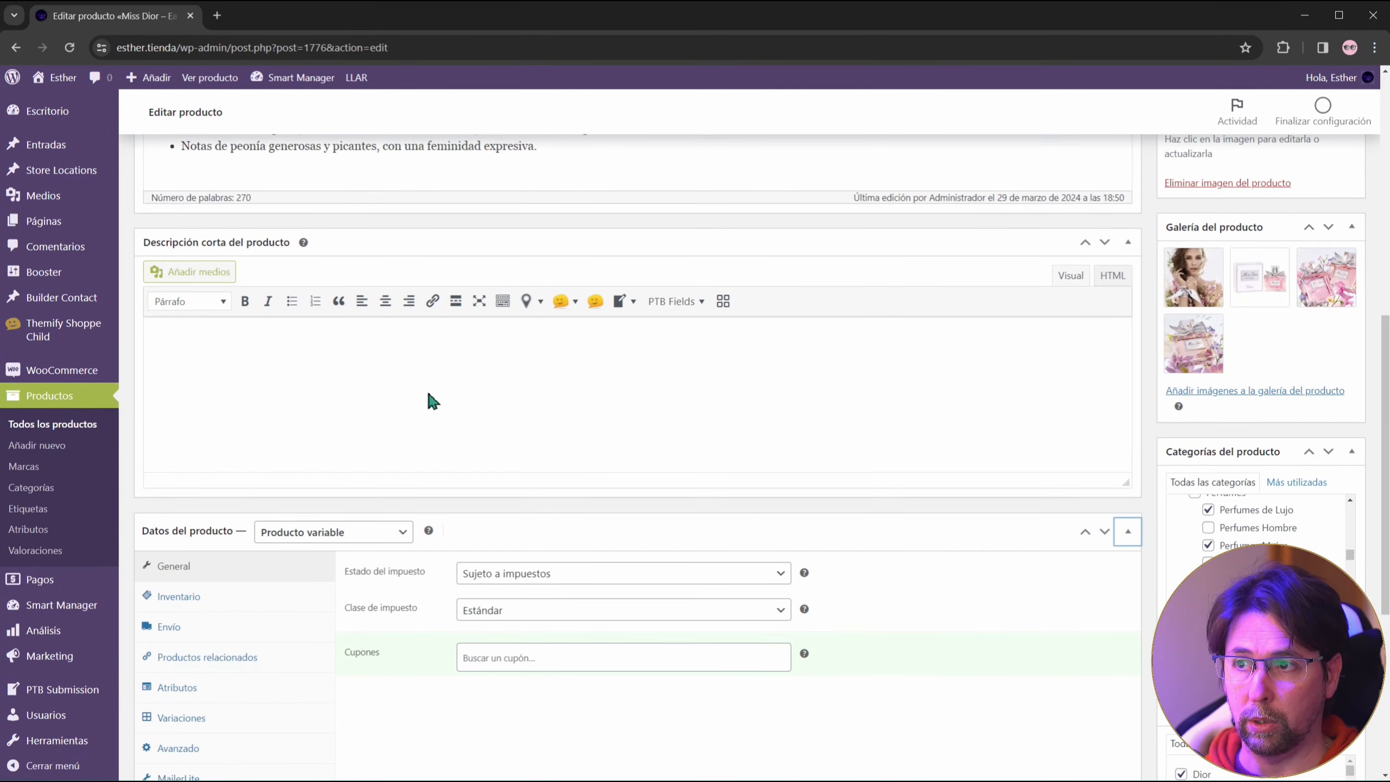
Step: Check which heading style the Miss Dior Eau de Parfum and Notas Olfativas headings use in the product description
scroll(429, 394, up, 8)
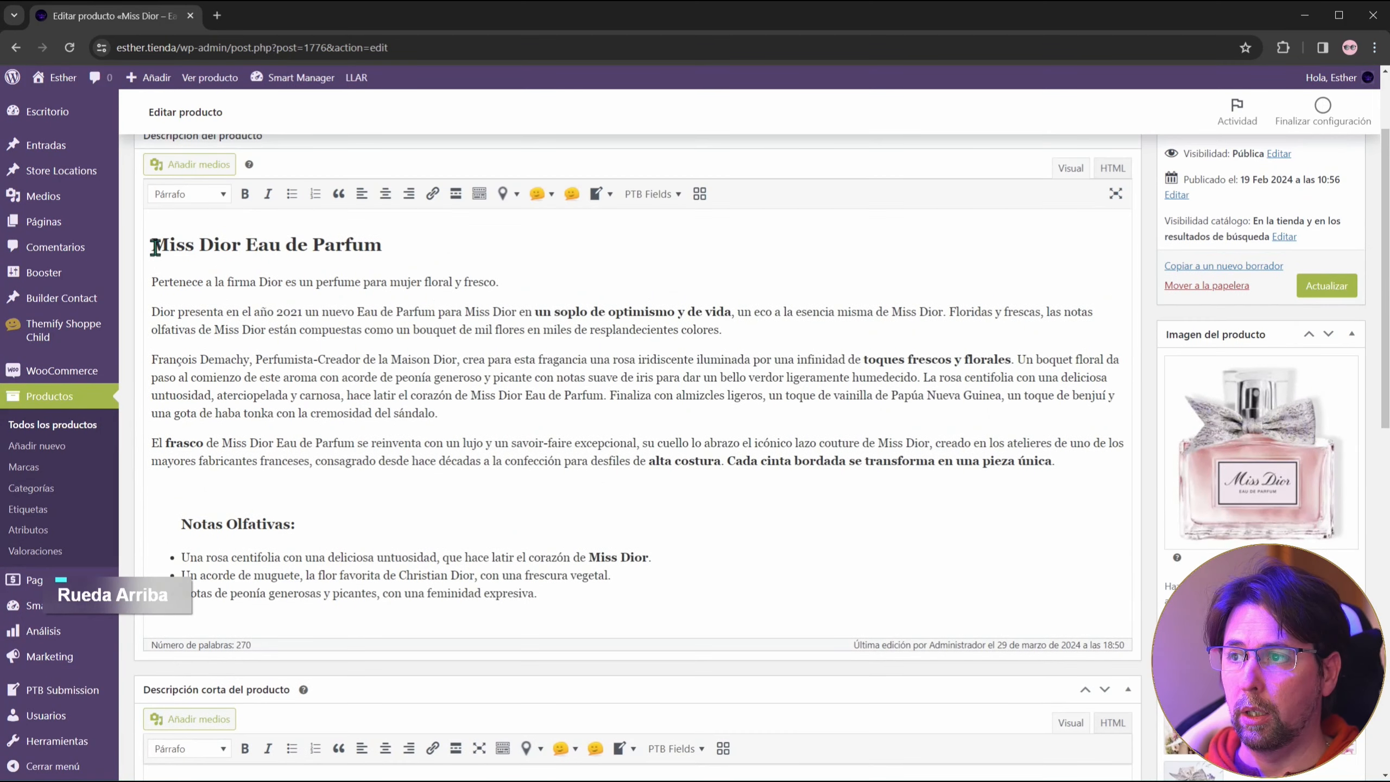
drag(156, 247, 473, 252)
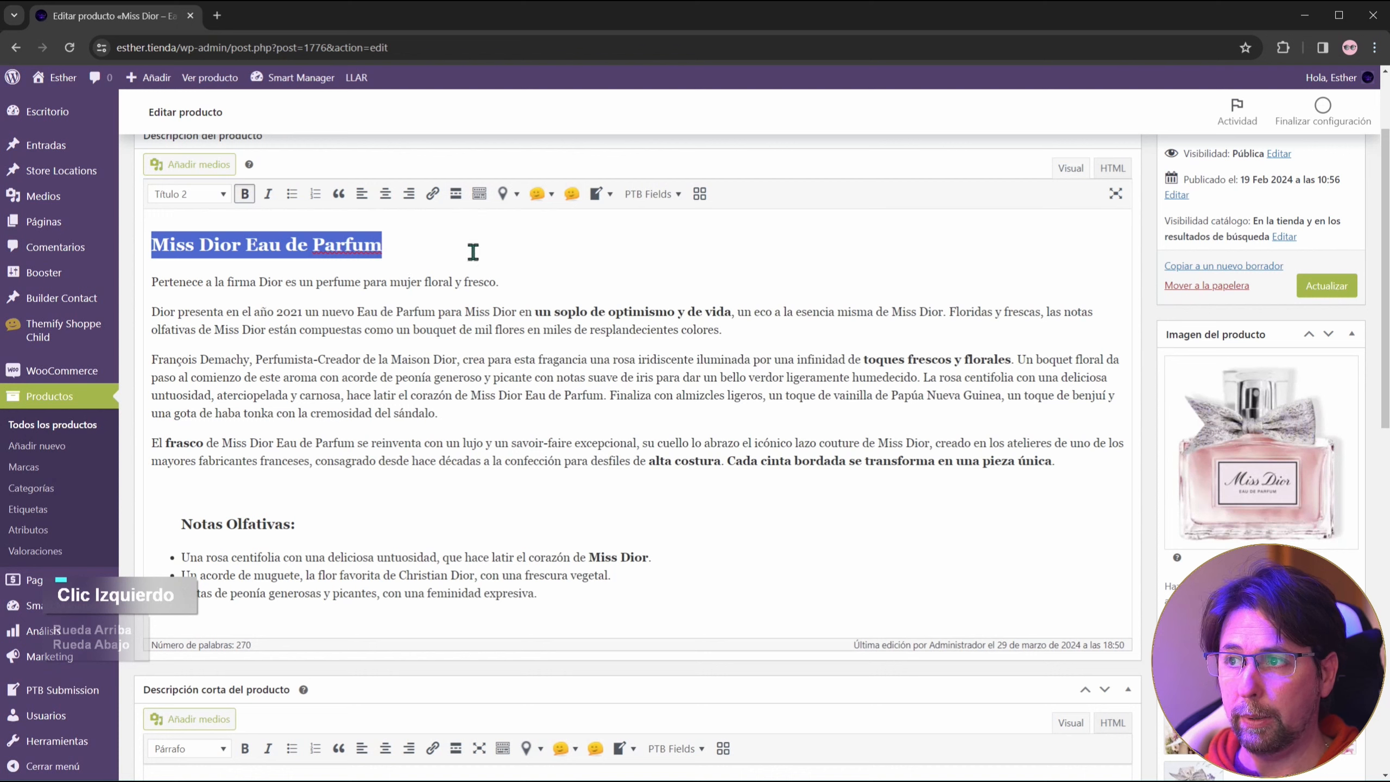
click(201, 195)
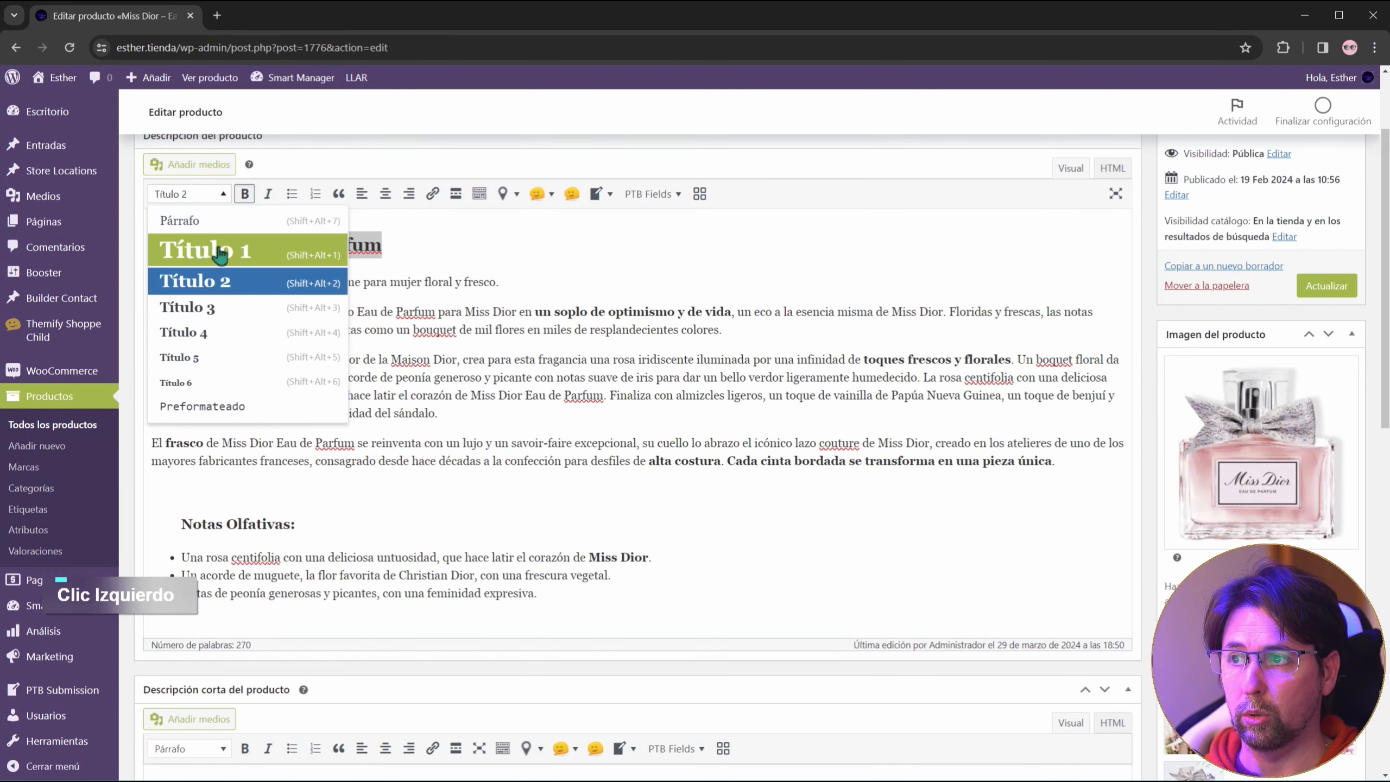
click(430, 244)
drag(182, 524, 372, 521)
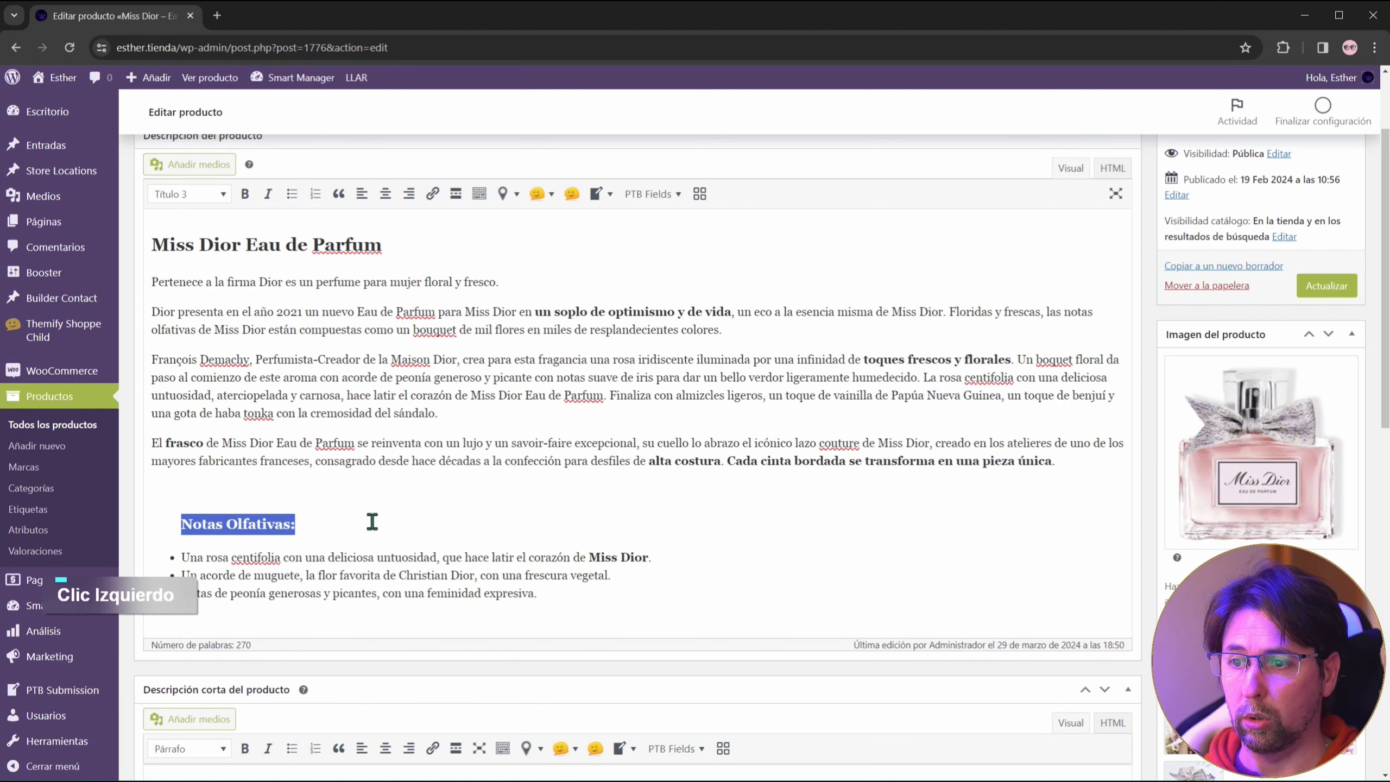
click(203, 195)
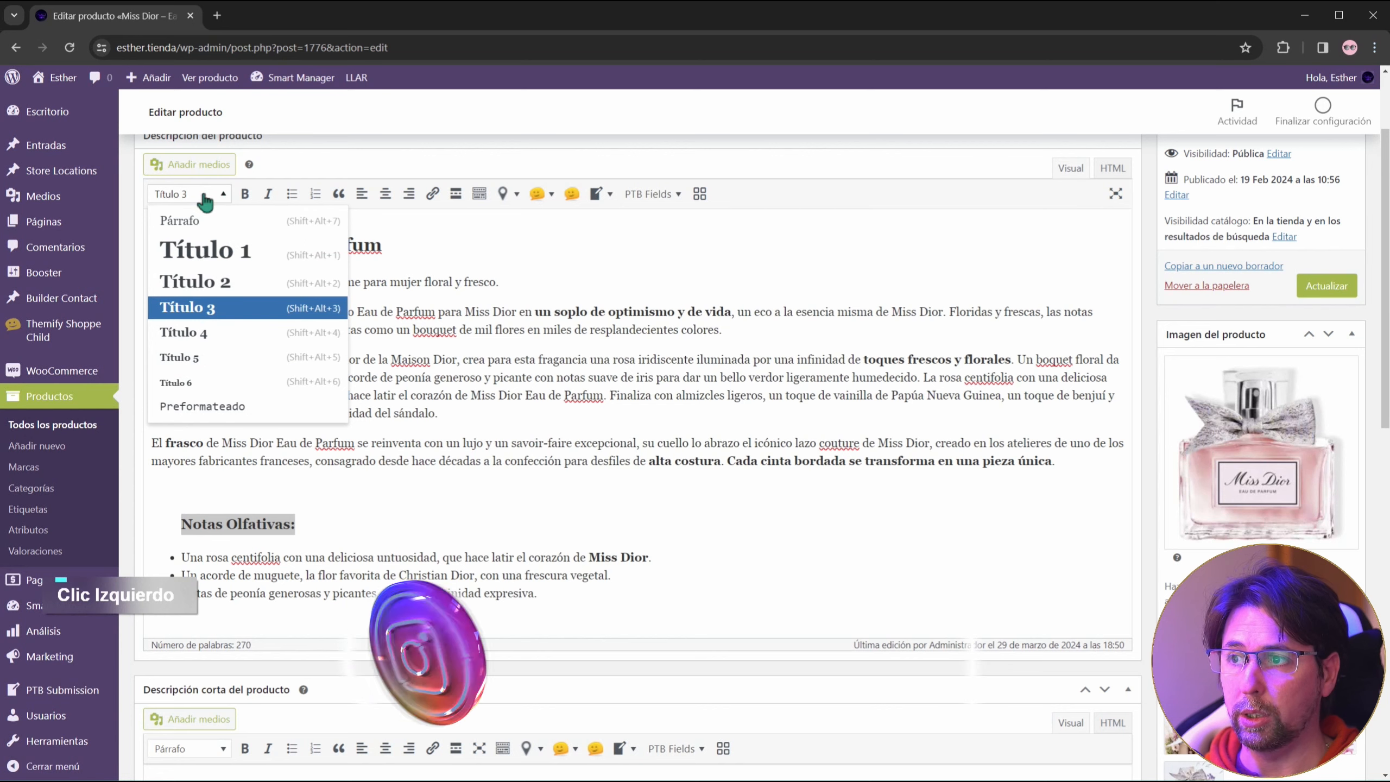
click(205, 196)
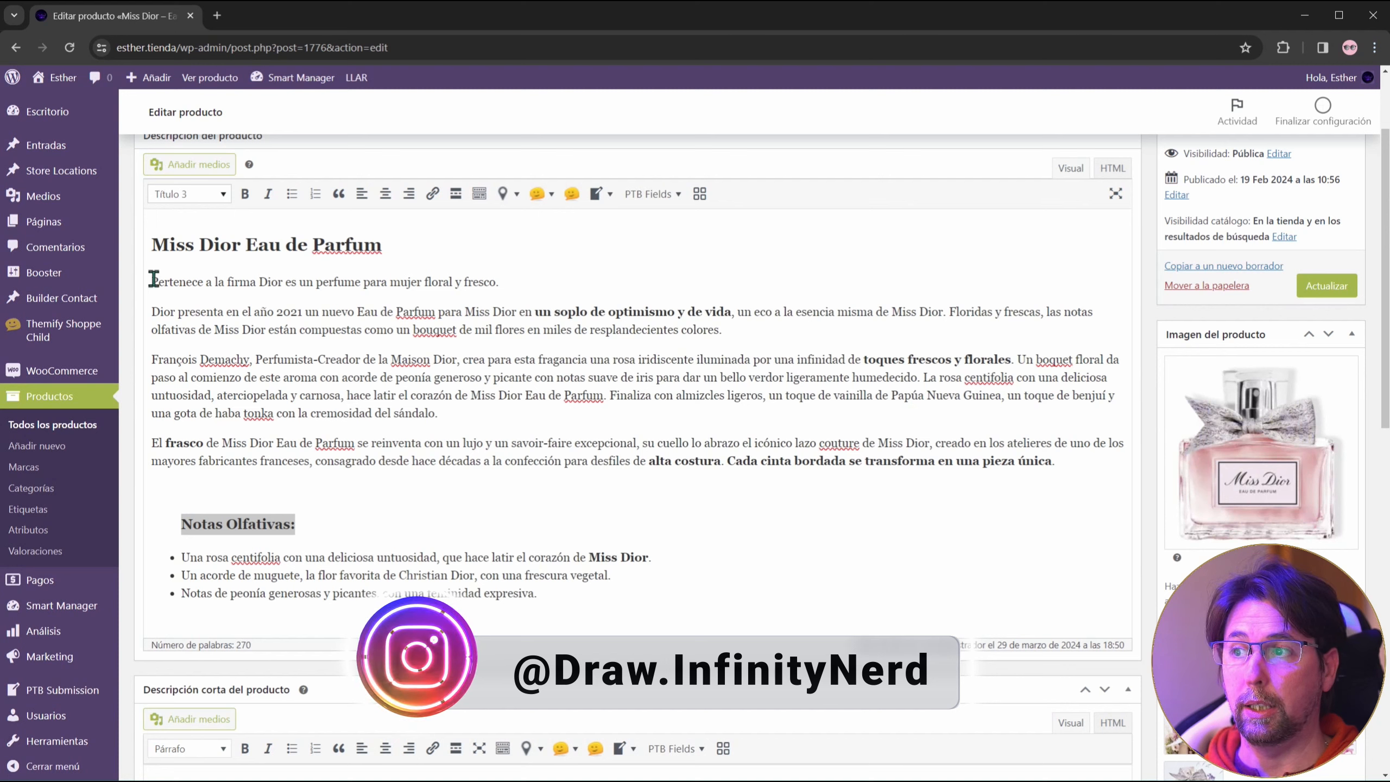
Step: Apply the Párrafo style to the four body paragraphs between the main heading and Notas Olfativas
drag(154, 279, 1073, 471)
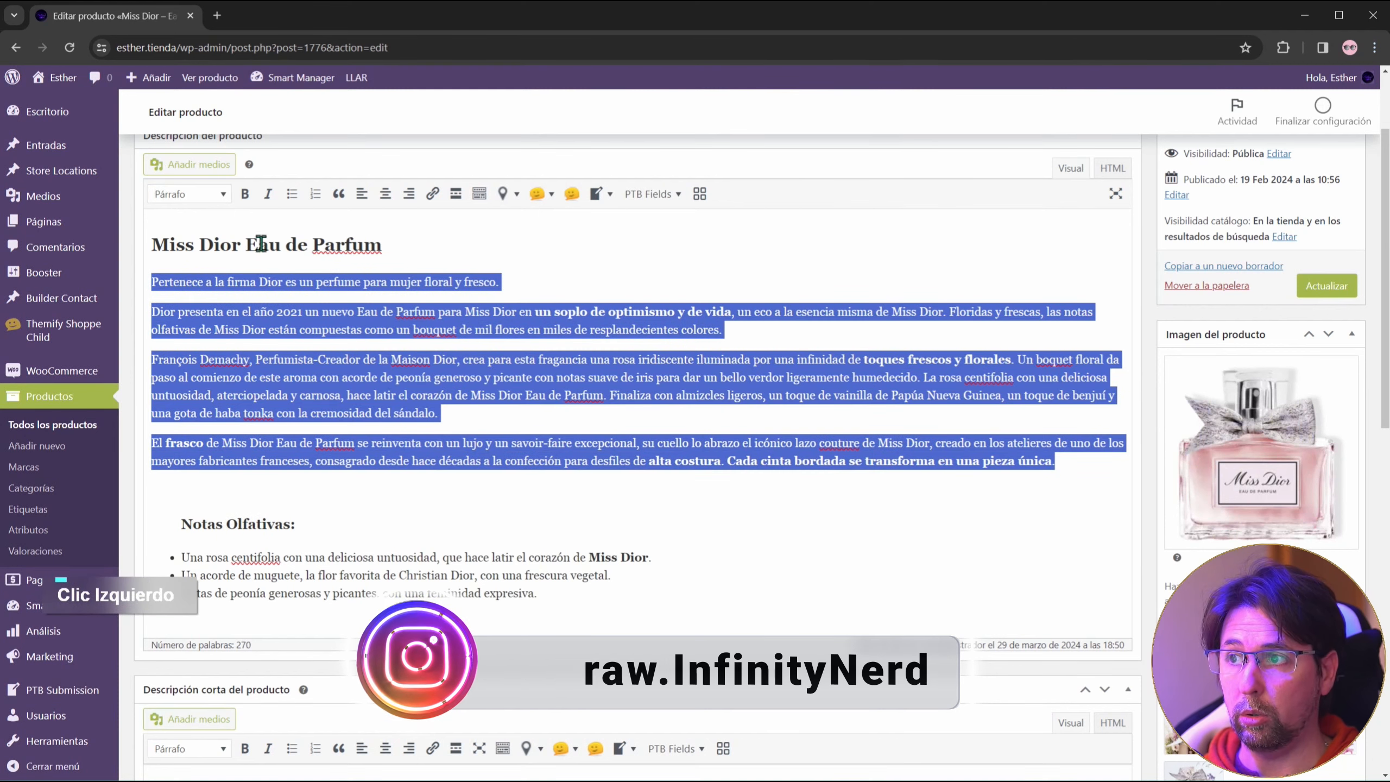
click(222, 194)
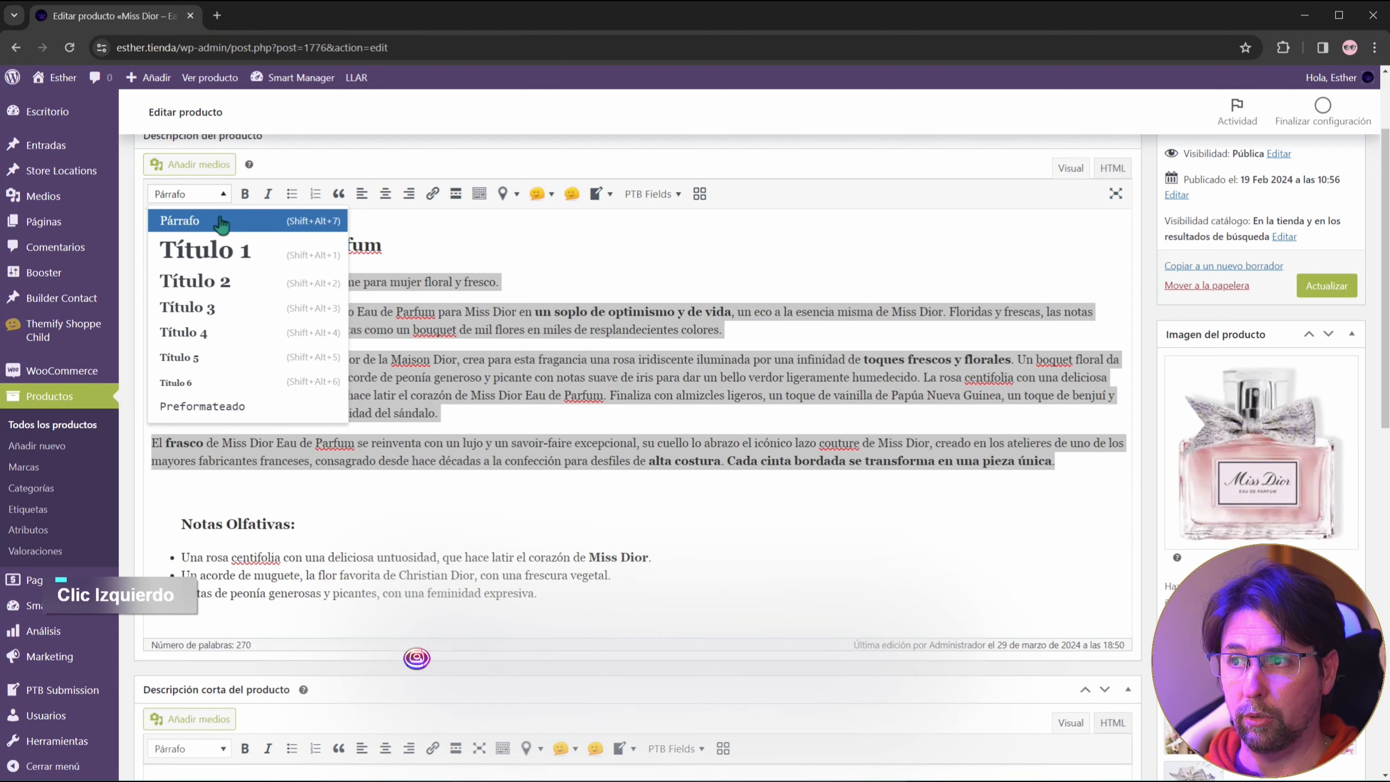
click(183, 222)
Step: Examine the bold phrases in the description paragraphs and the bulleted list under Notas Olfativas
drag(535, 312, 736, 318)
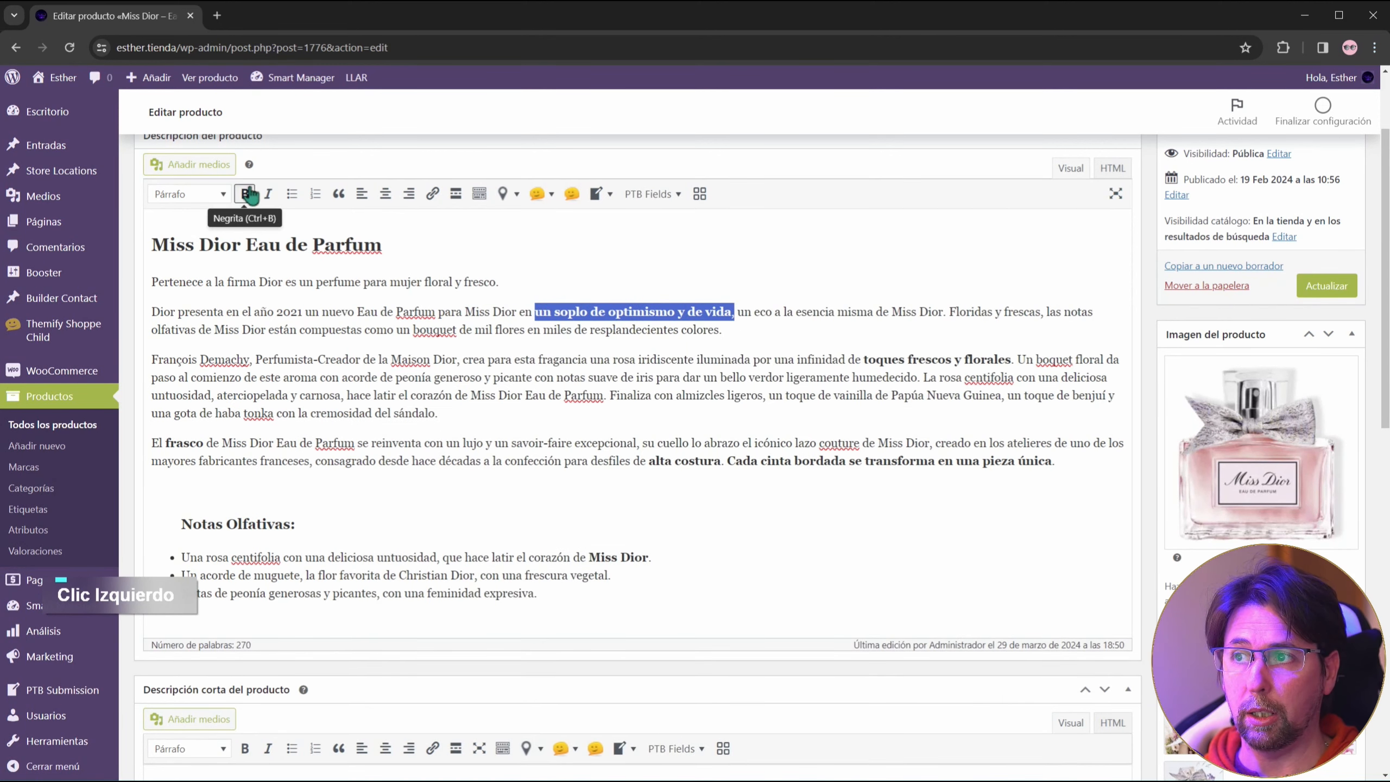
drag(864, 362, 1012, 363)
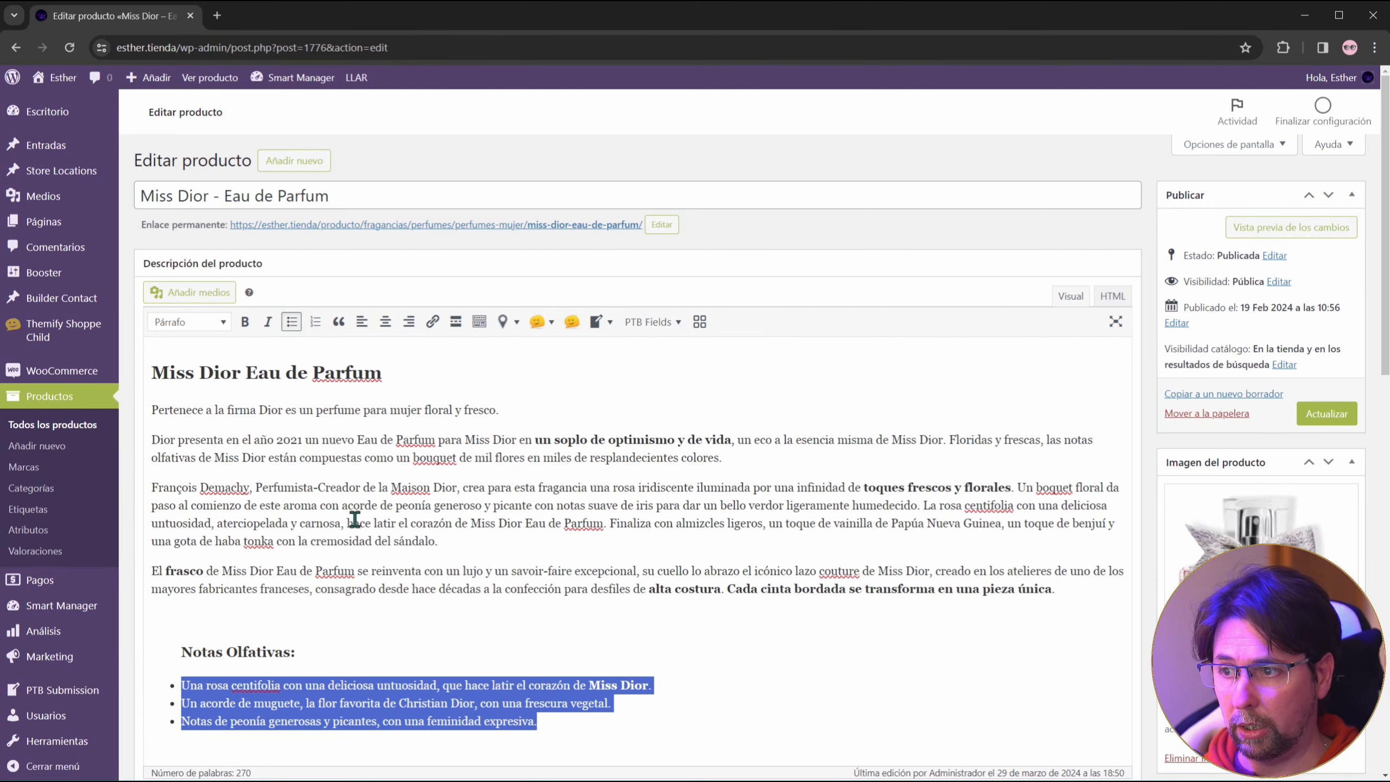
scroll(377, 542, down, 5)
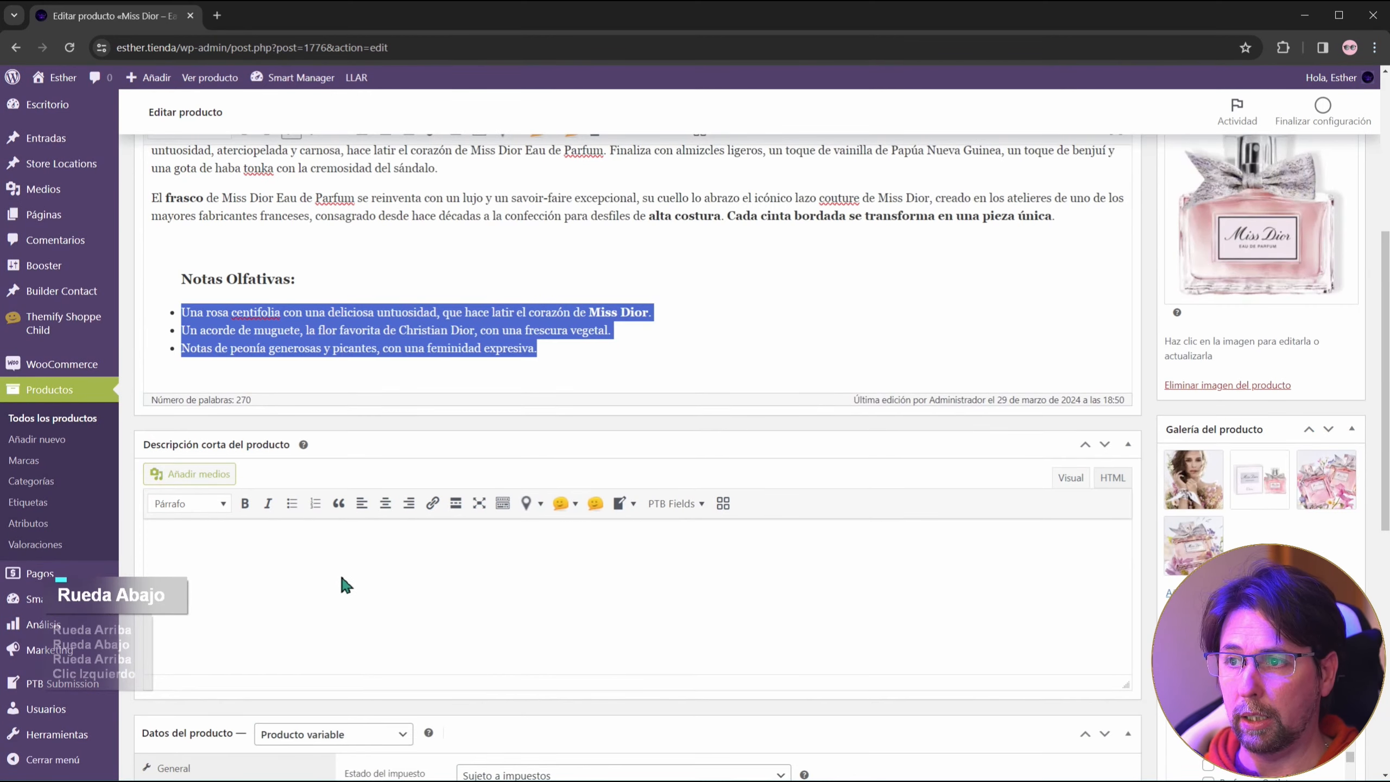
scroll(361, 578, up, 5)
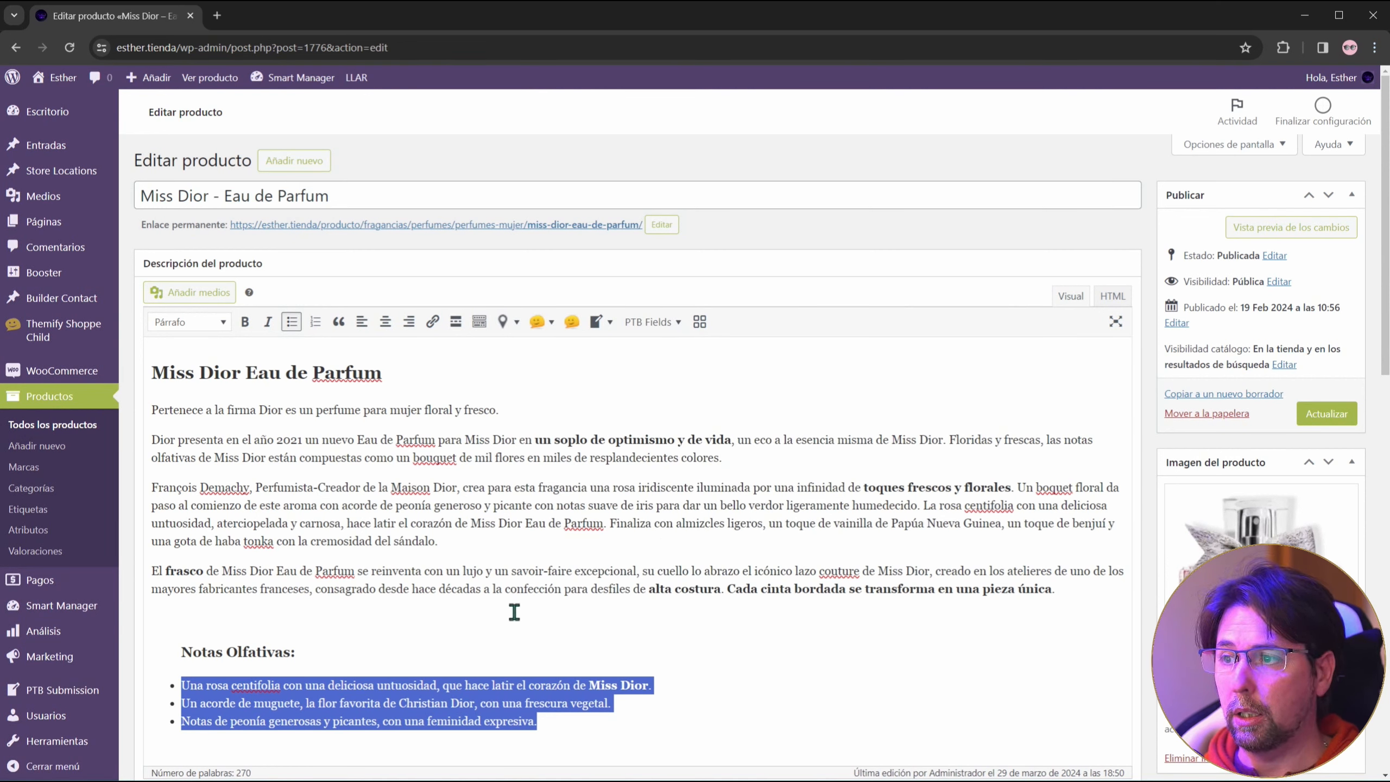
click(138, 605)
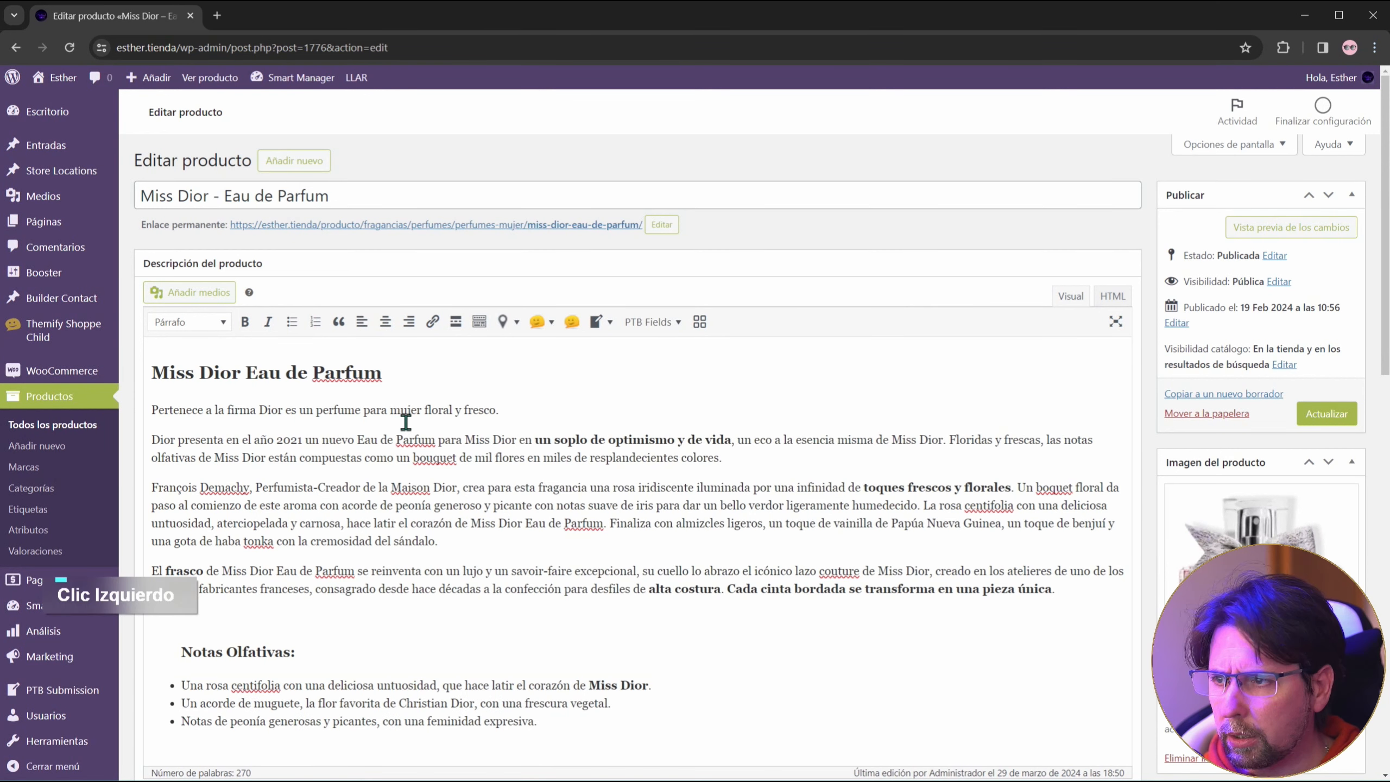
Step: Copy the description paragraph beginning "Dior presenta en el año 2021" into the Descripción corta del producto editor
drag(152, 440, 943, 425)
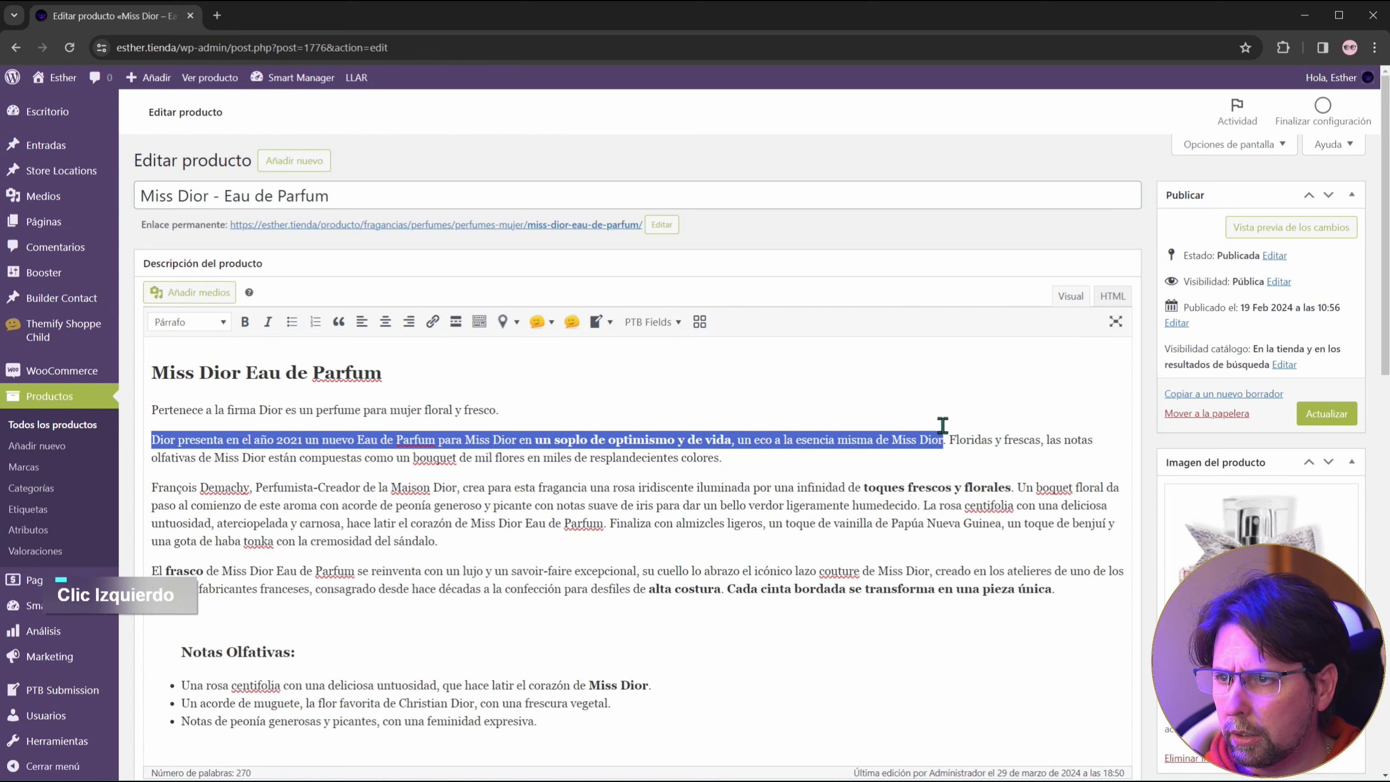
drag(943, 426, 834, 458)
key(ctrl+c)
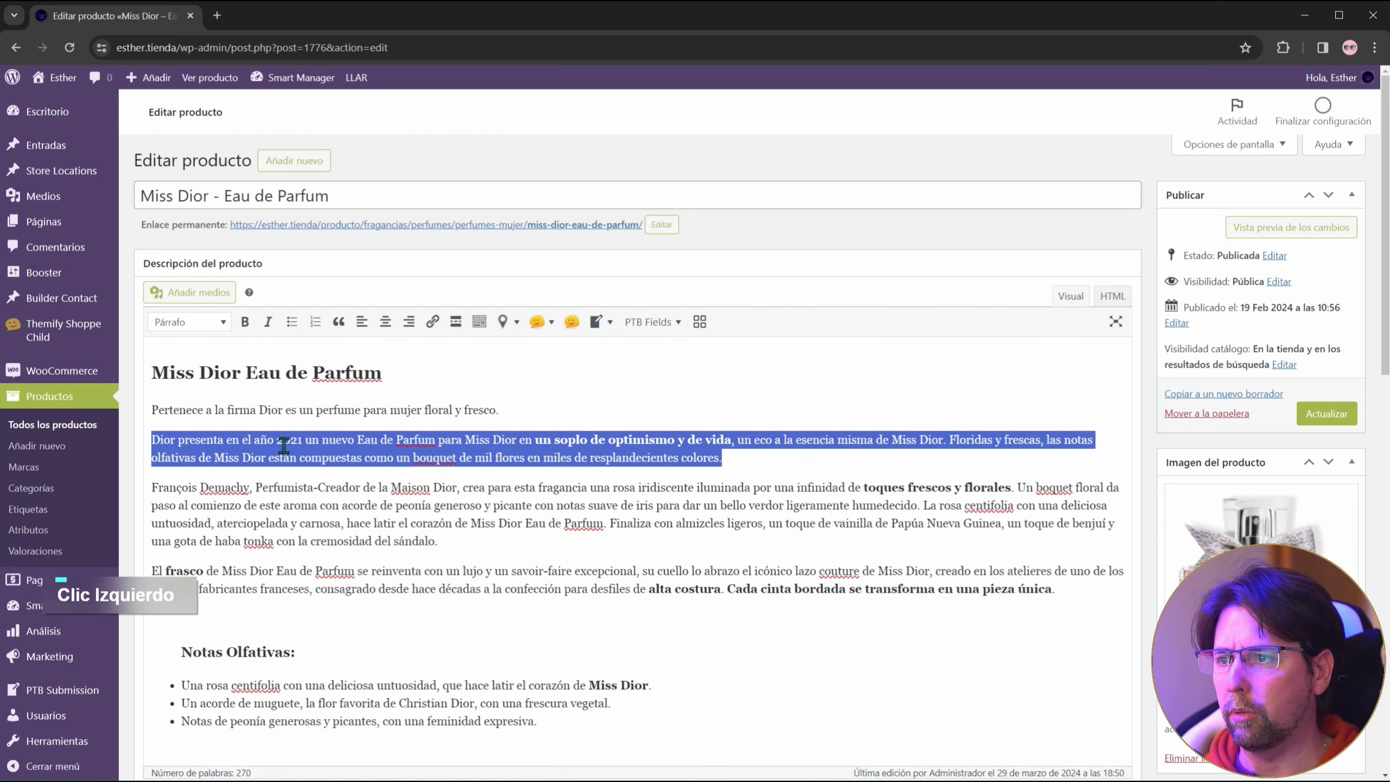
right_click(250, 442)
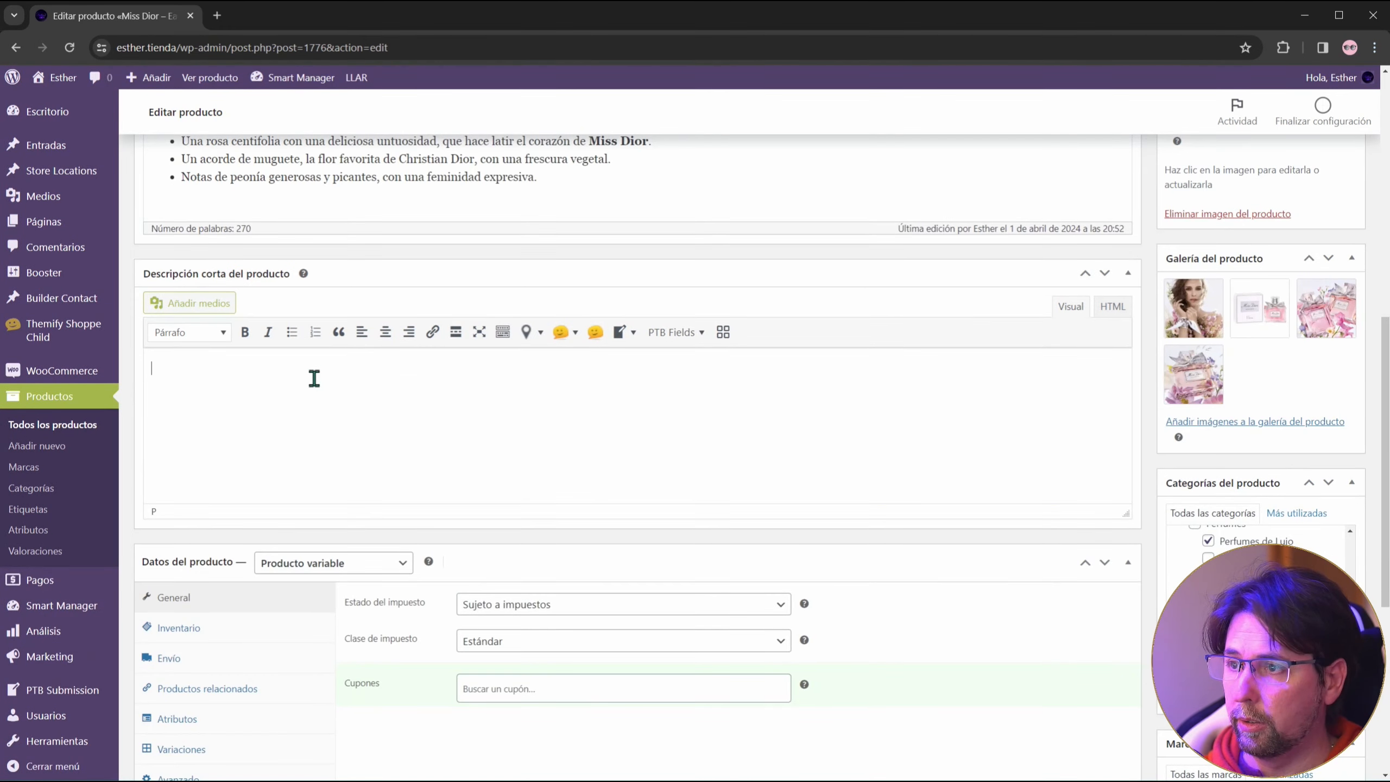
key(ctrl+v)
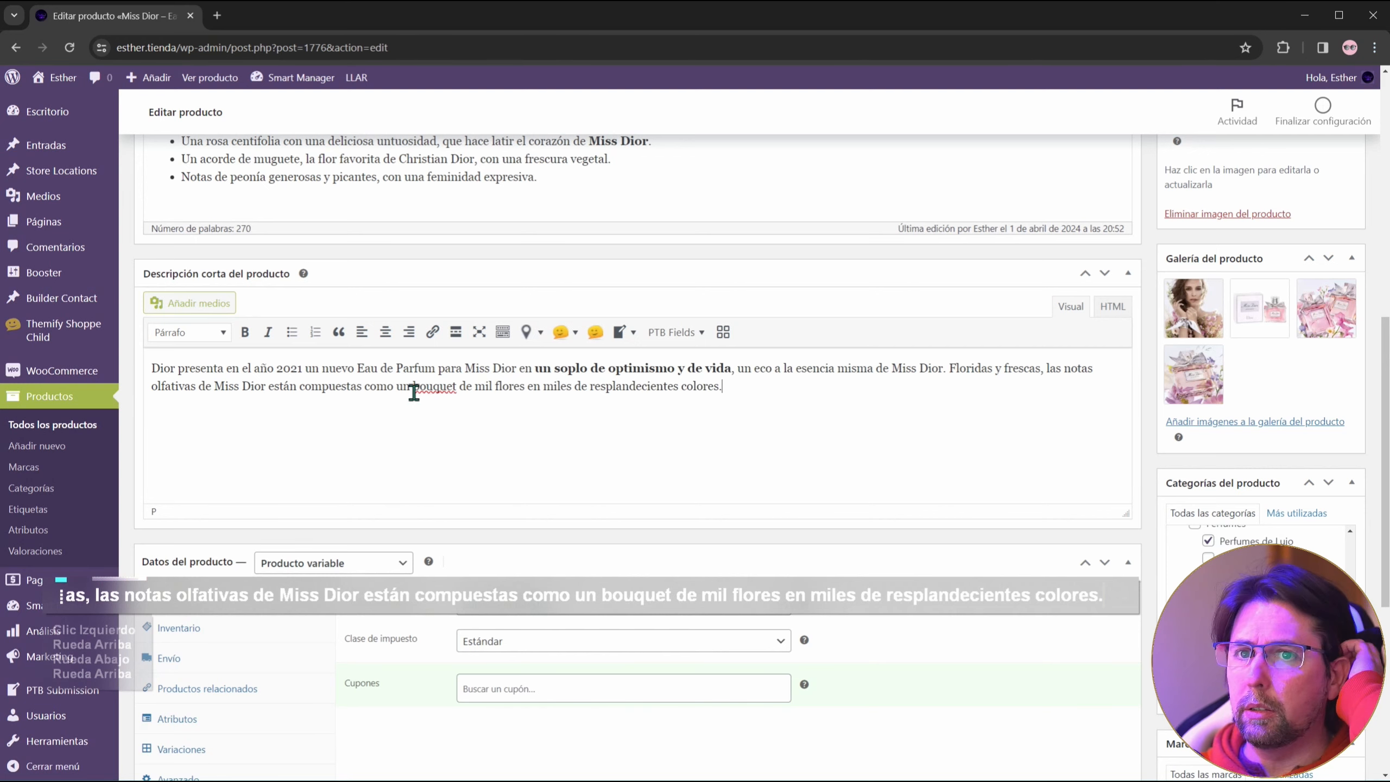
Step: Tick the parent category Perfumes in Categorías del producto and untick it again
scroll(777, 621, up, 3)
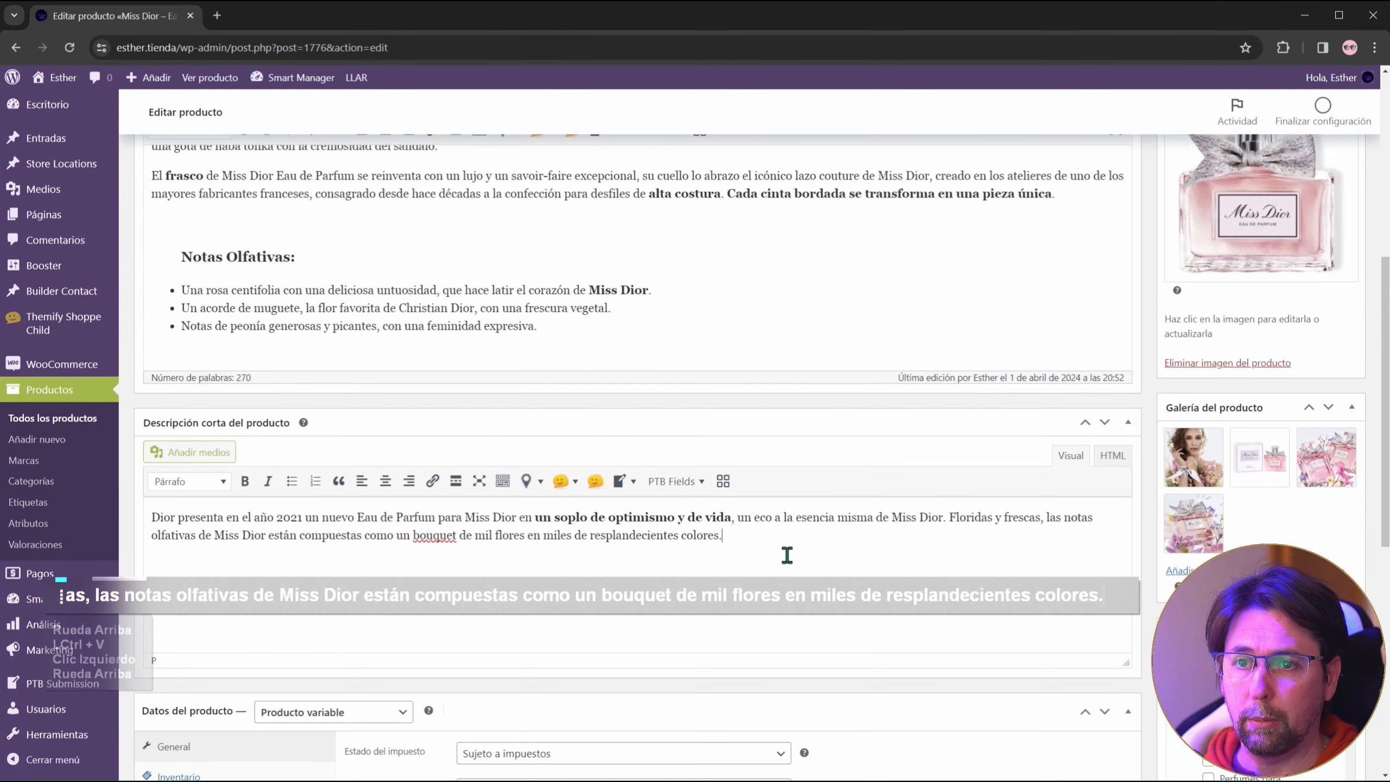
scroll(1201, 394, up, 4)
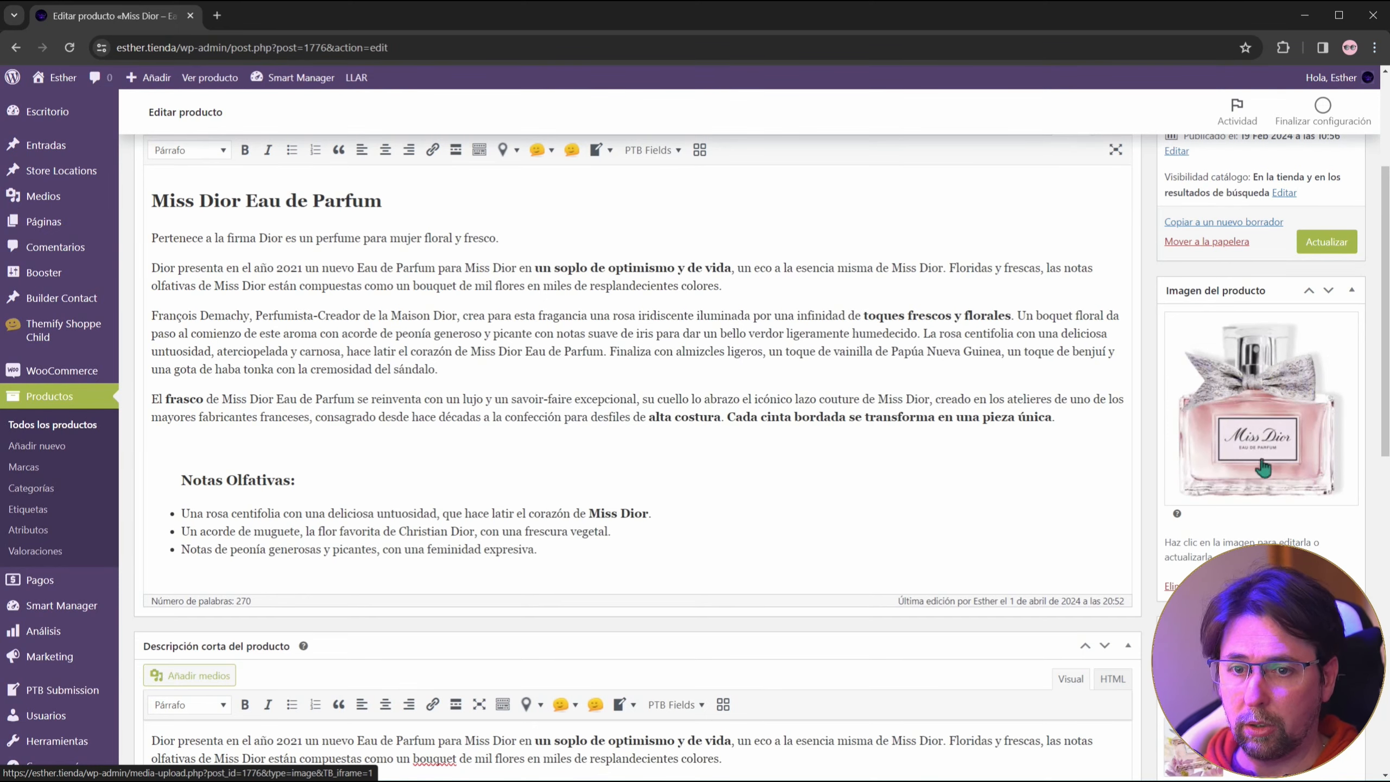
scroll(1263, 470, down, 2)
scroll(1265, 539, down, 1)
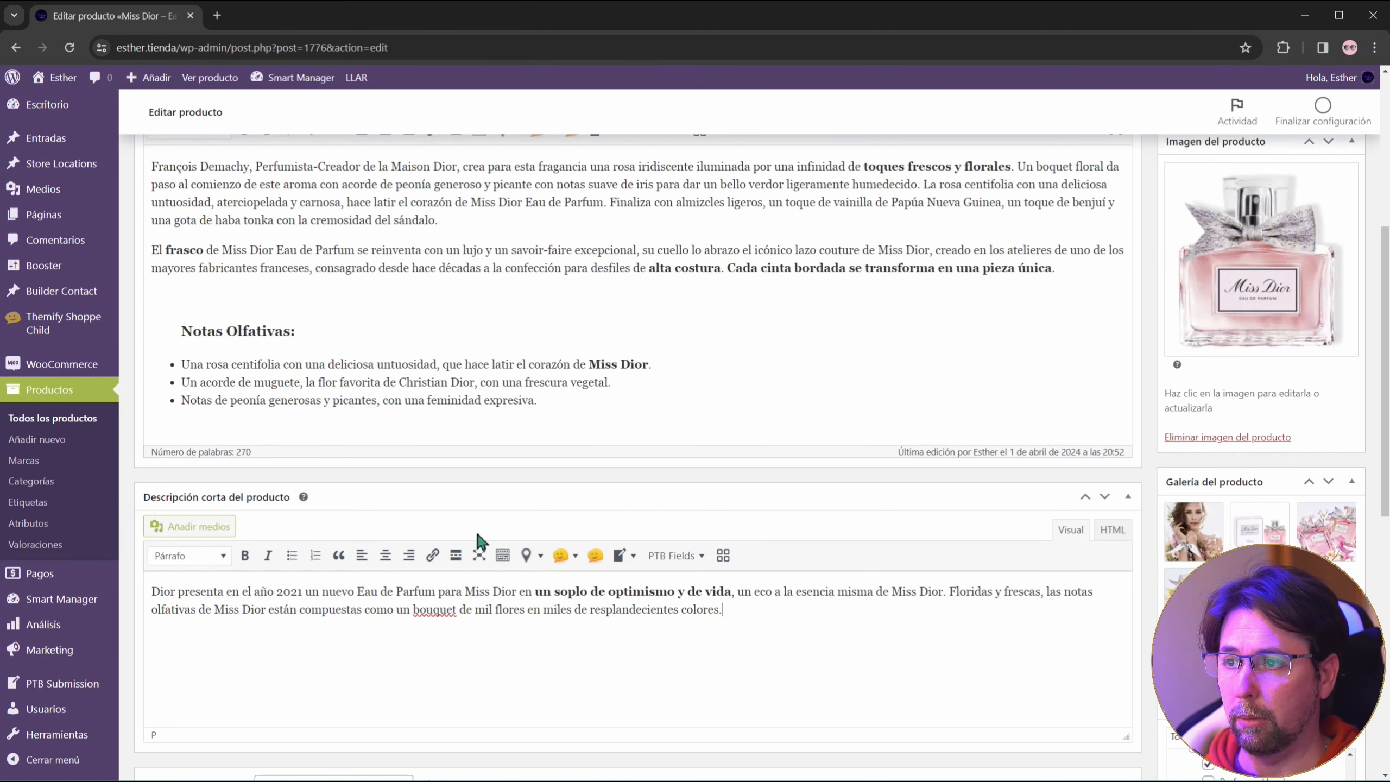
scroll(518, 471, down, 10)
scroll(520, 476, up, 3)
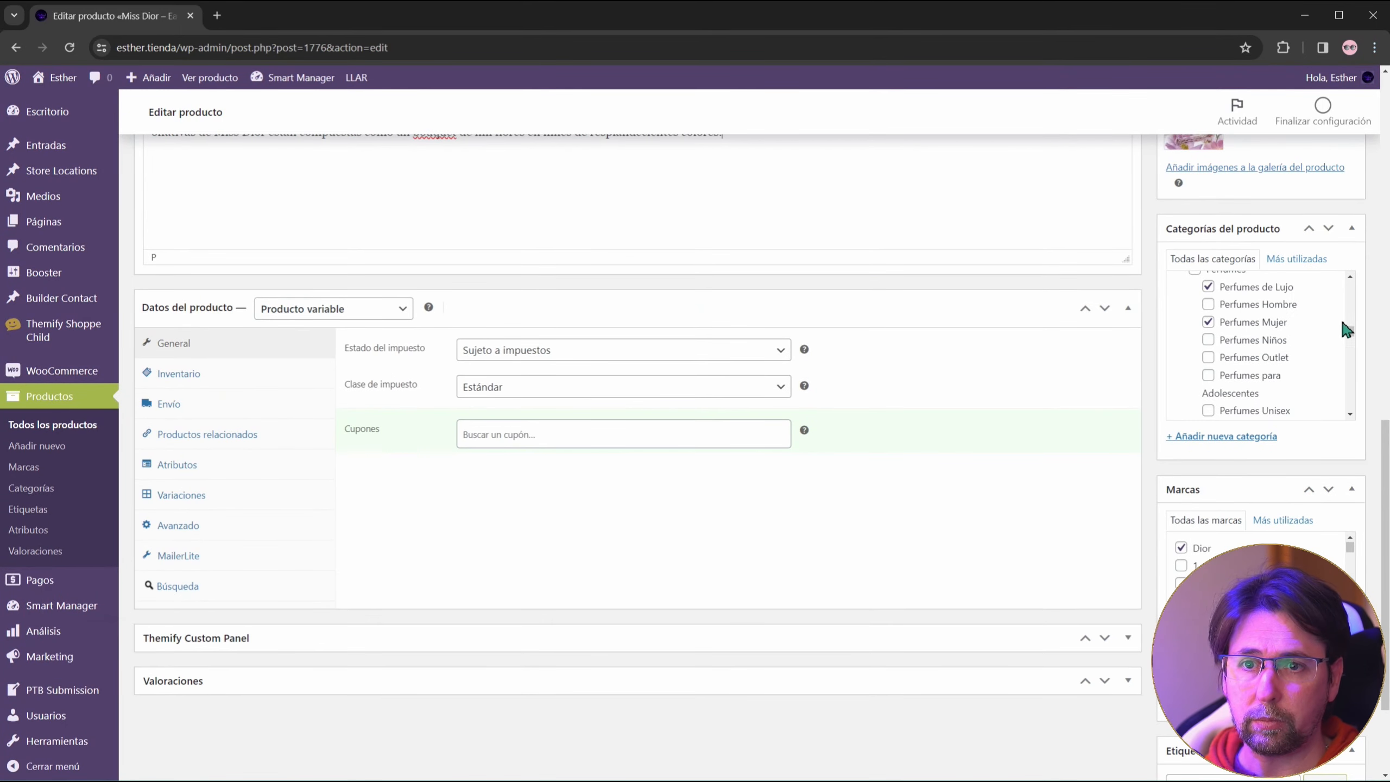
mouse_move(1350, 338)
mouse_down()
mouse_move(1364, 278)
mouse_move(1349, 405)
mouse_move(1348, 332)
mouse_up()
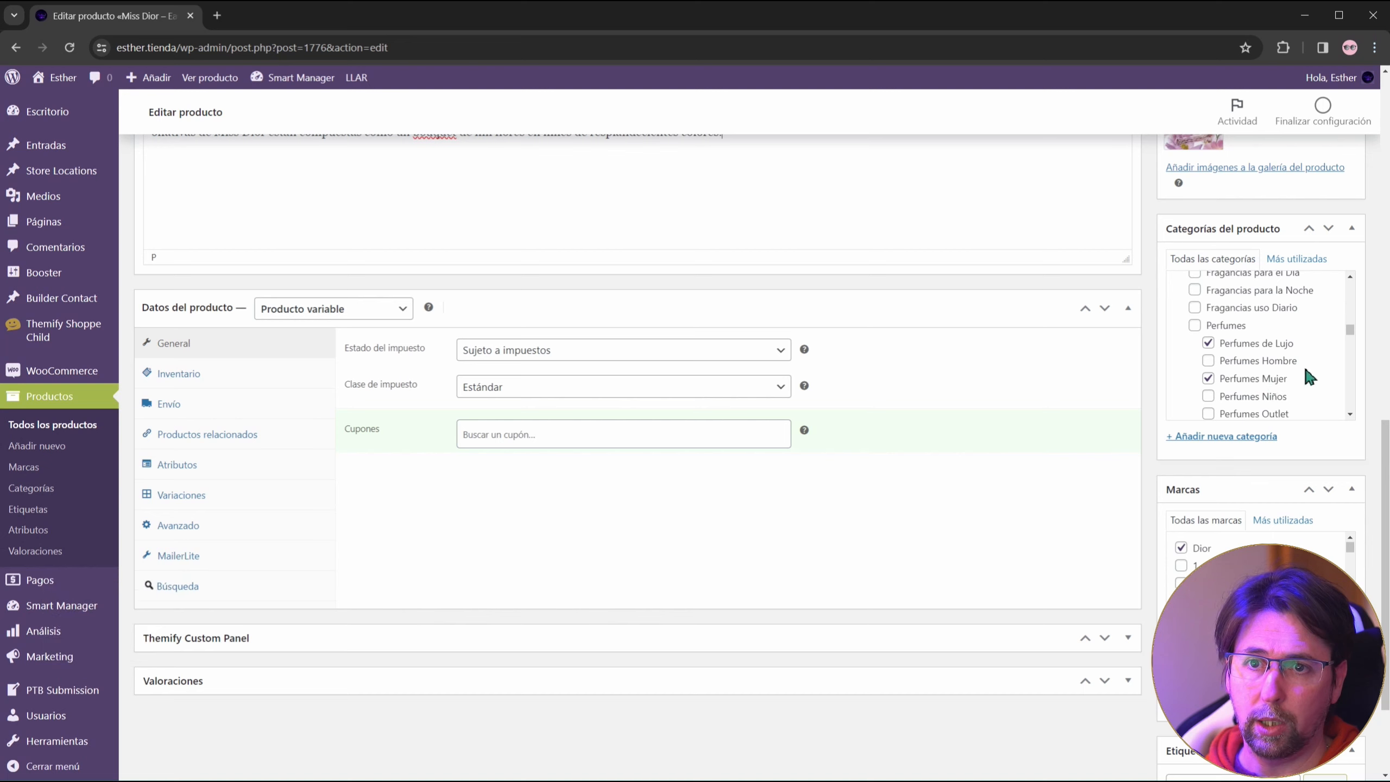
click(1196, 326)
click(1195, 326)
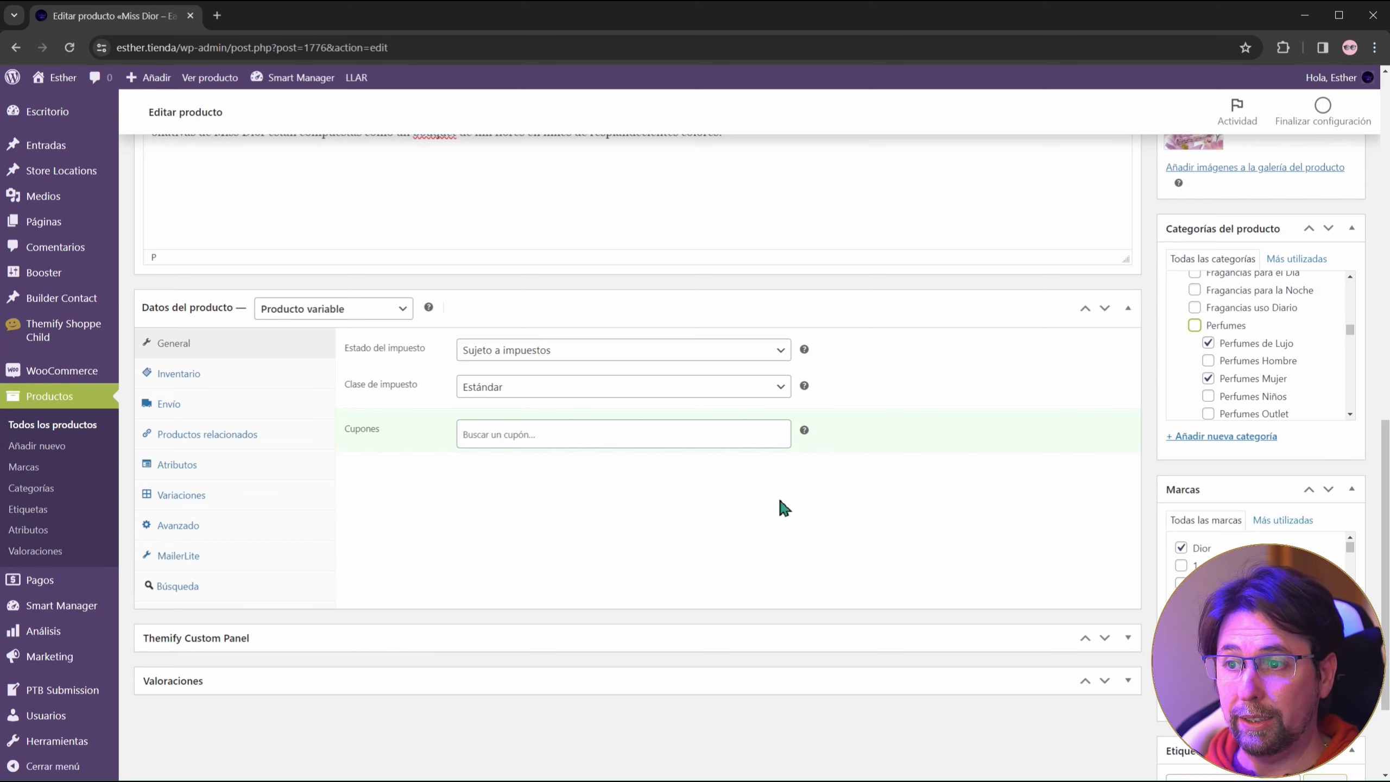
Step: Update the Miss Dior - Eau de Parfum product to save the changes
scroll(659, 469, up, 10)
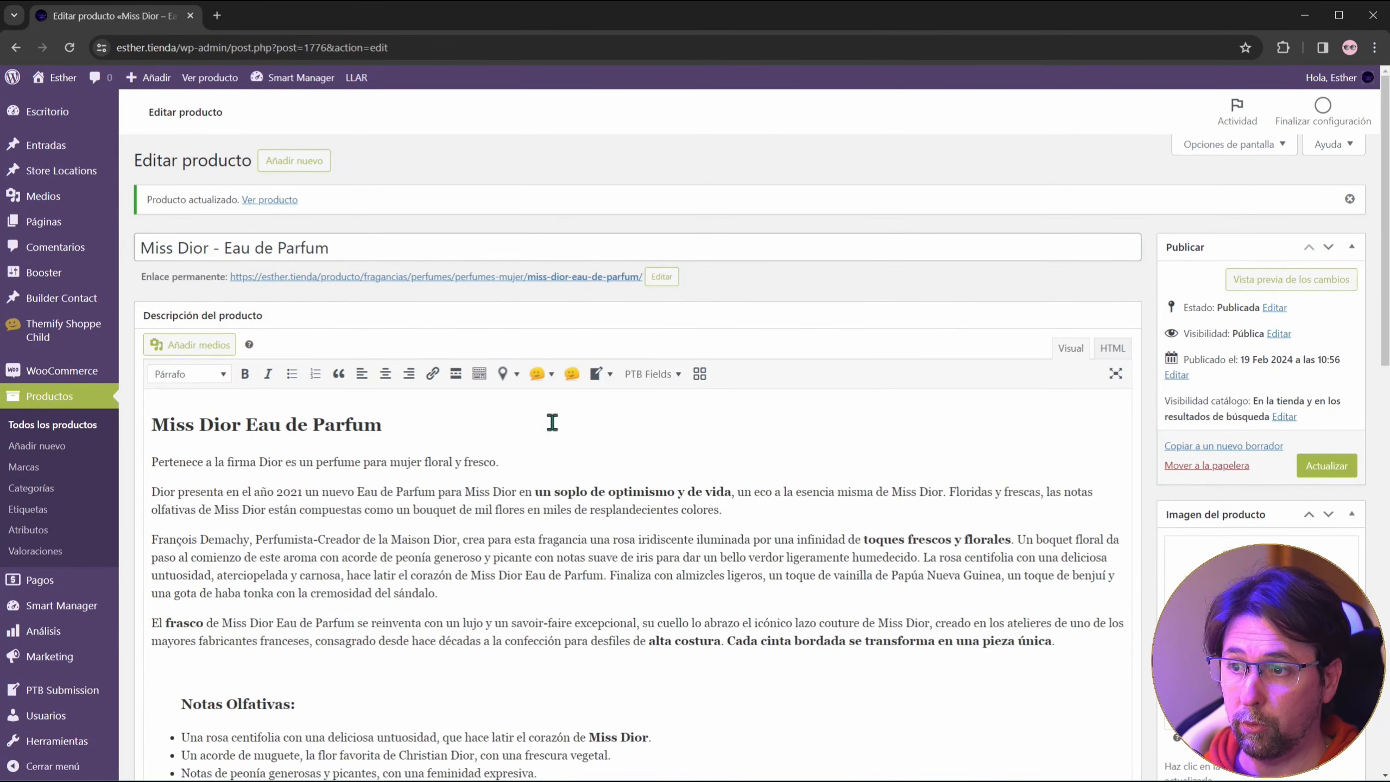
Step: Browse the product category tree around Fragancias, Estuches, Perfumes and Higiene personal to examine its subcategories
scroll(583, 435, down, 4)
scroll(720, 410, up, 1)
scroll(720, 410, down, 10)
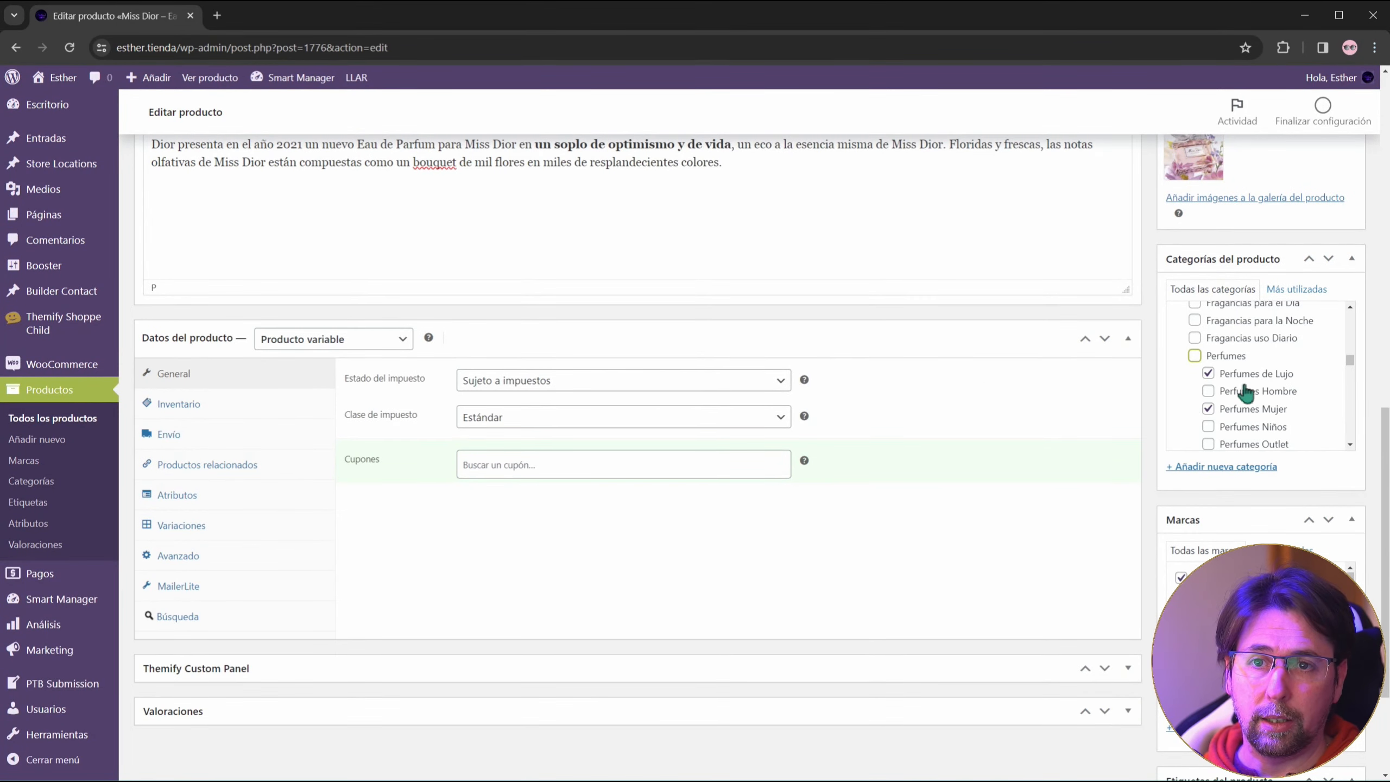
double_click(1349, 445)
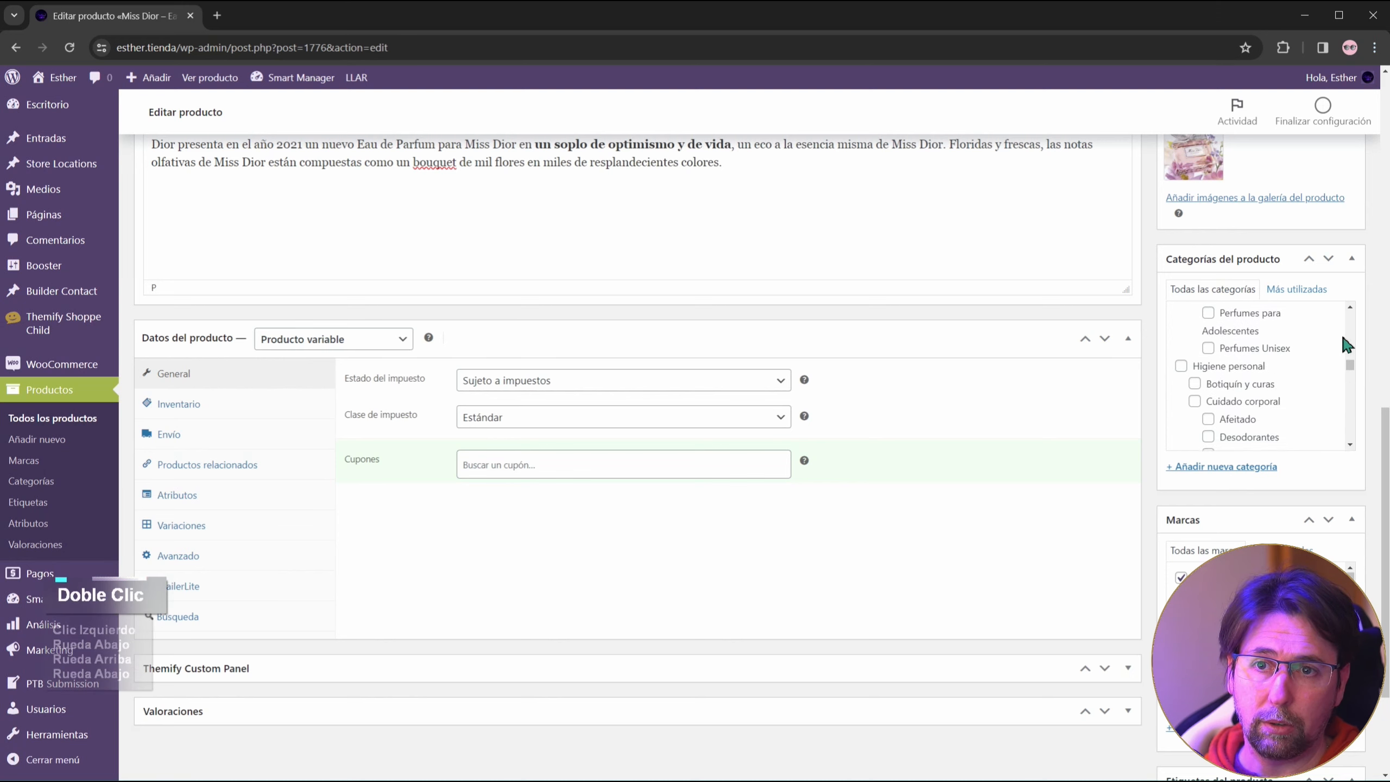
click(1348, 307)
double_click(1348, 306)
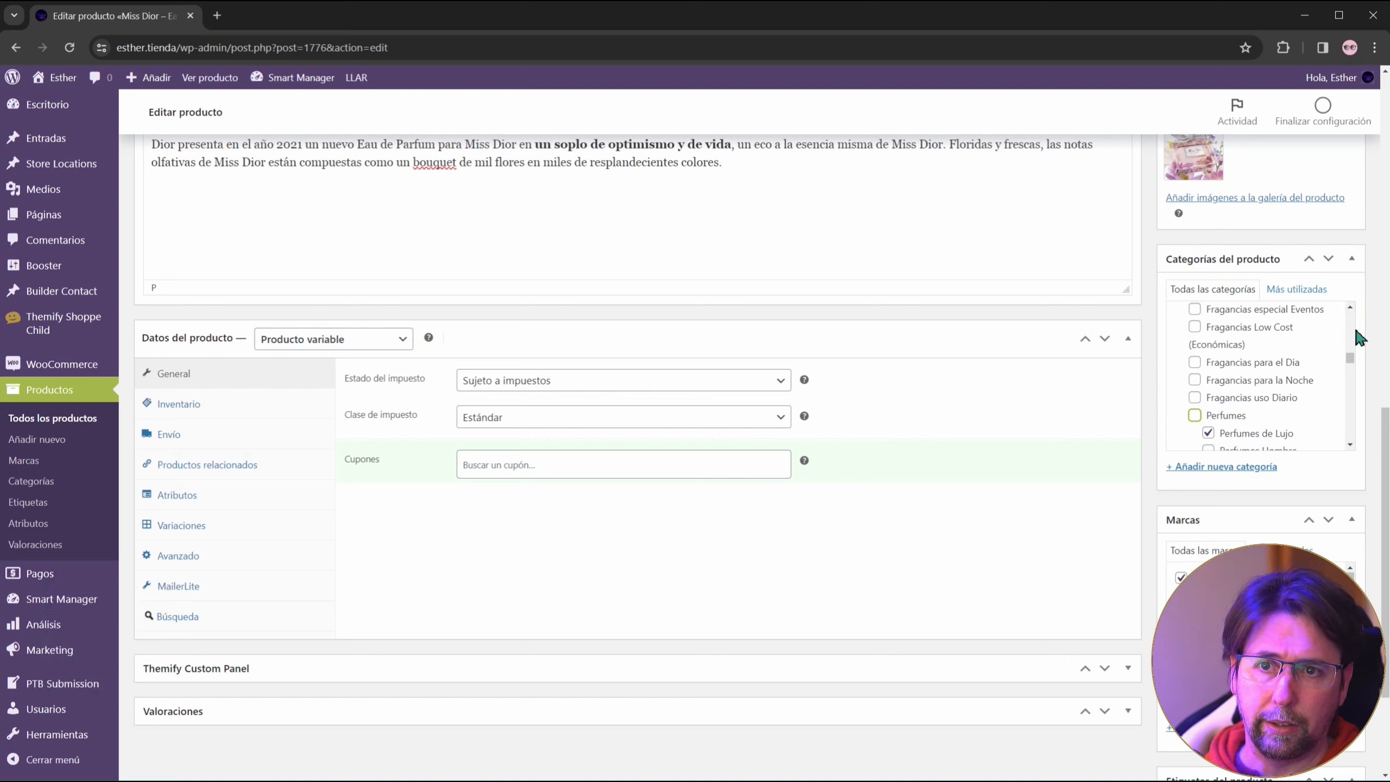
double_click(1350, 308)
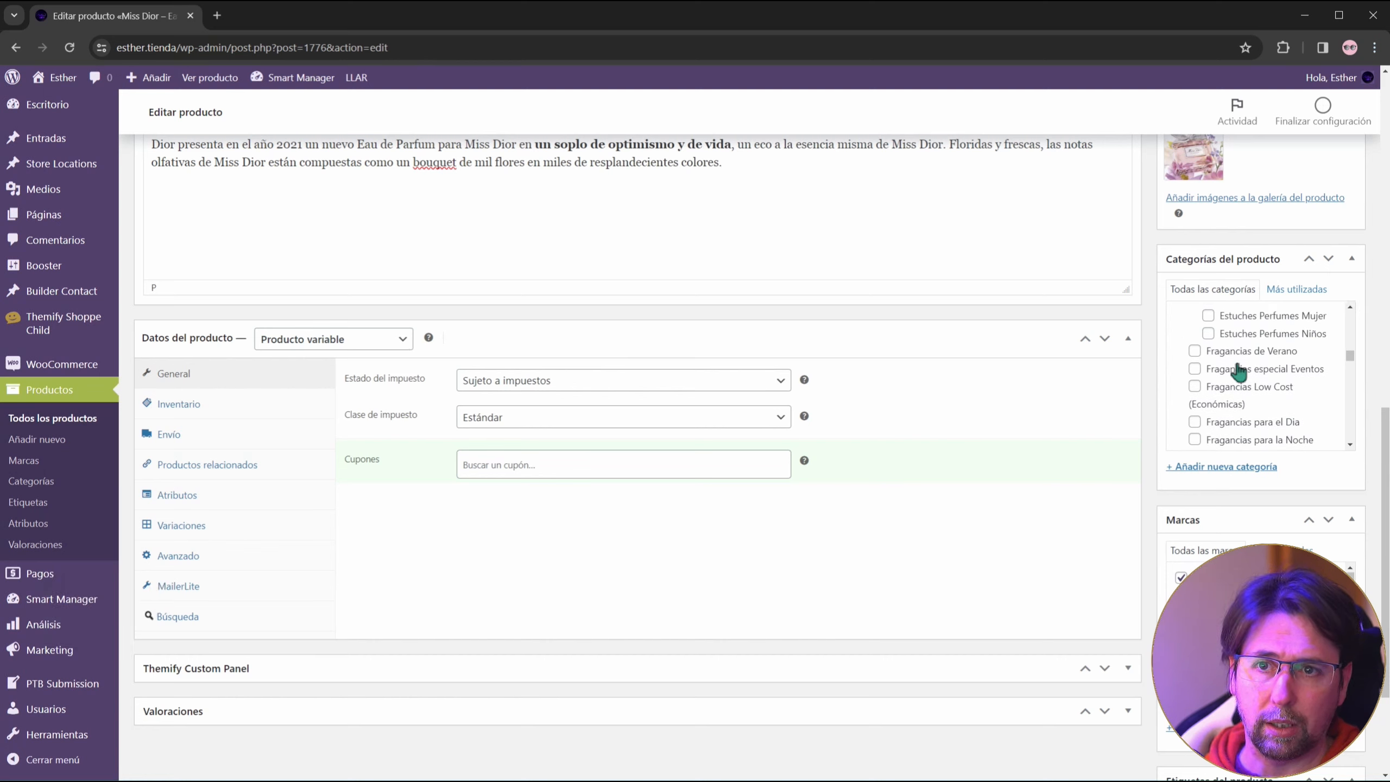
double_click(1351, 307)
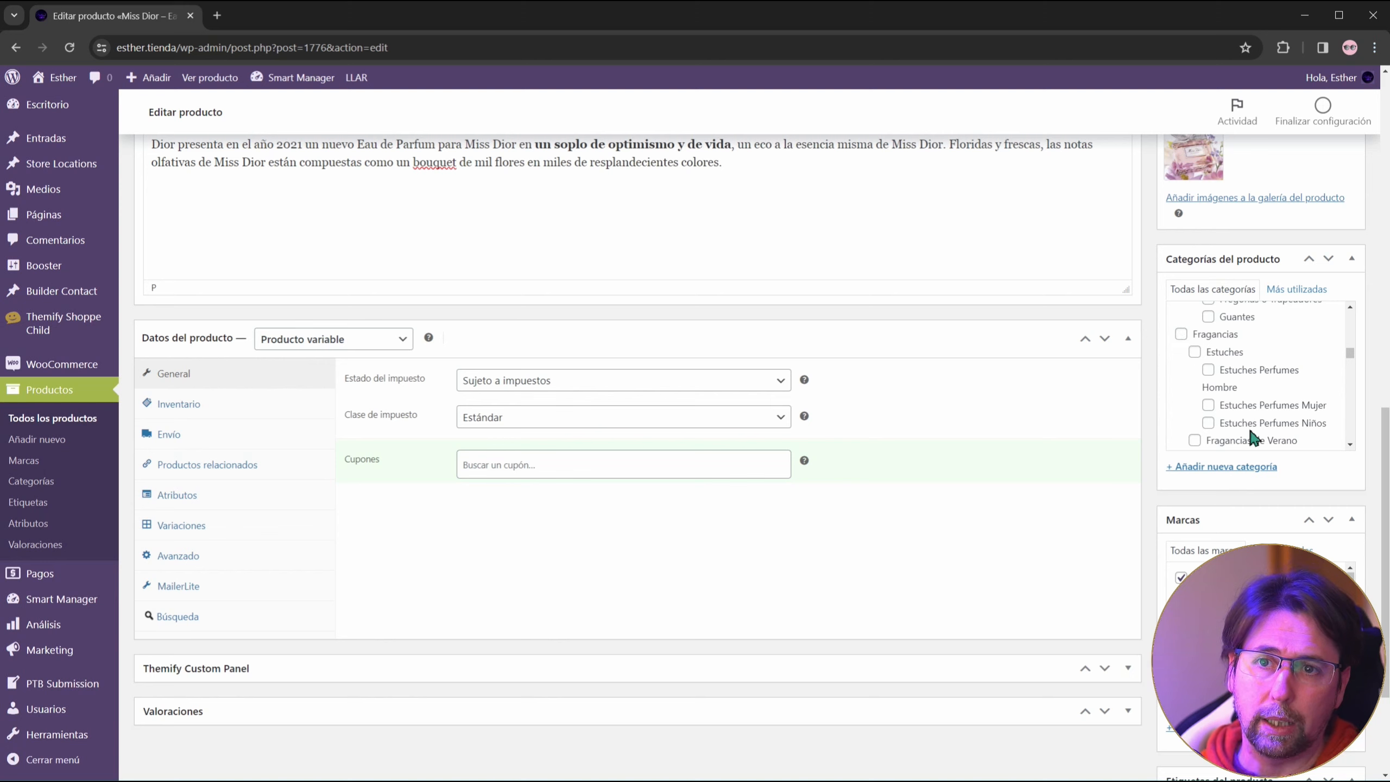
scroll(1221, 388, down, 1)
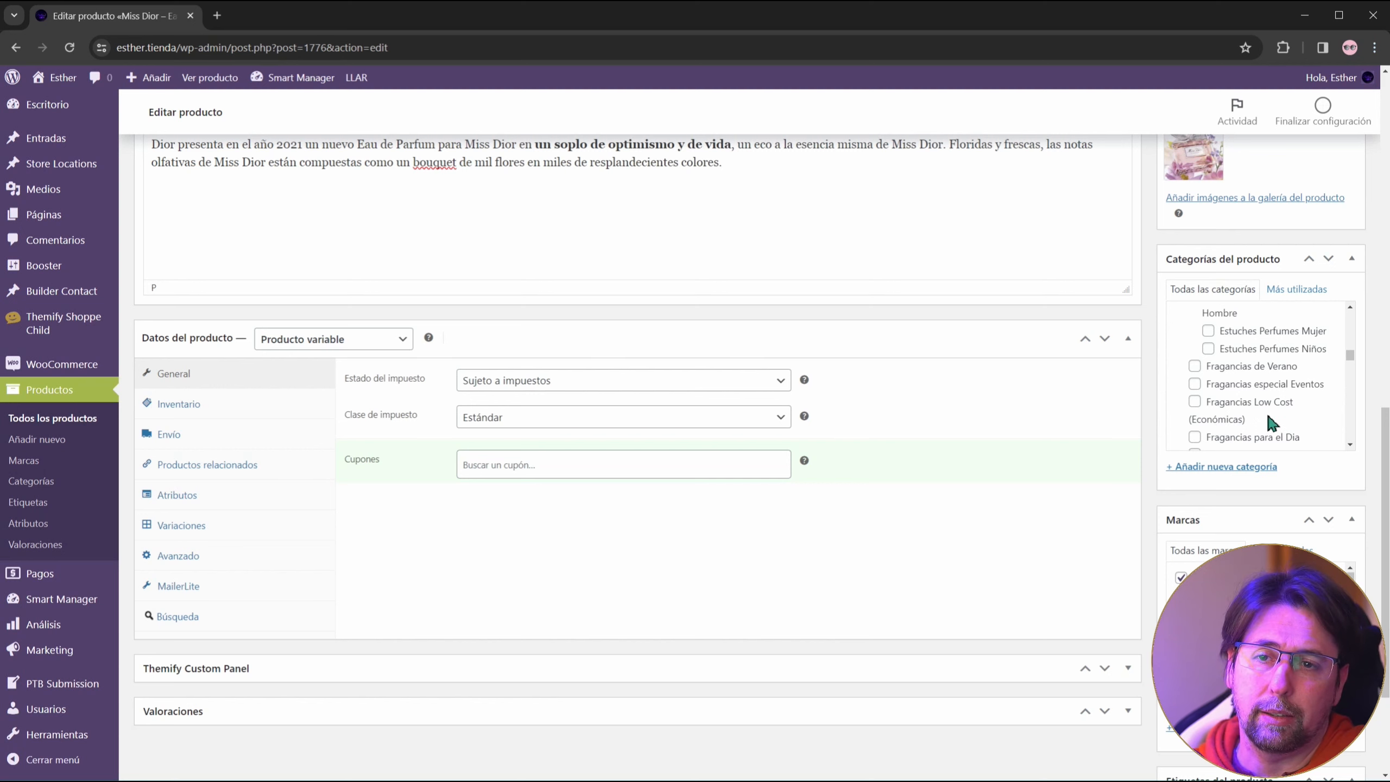
scroll(1266, 411, down, 1)
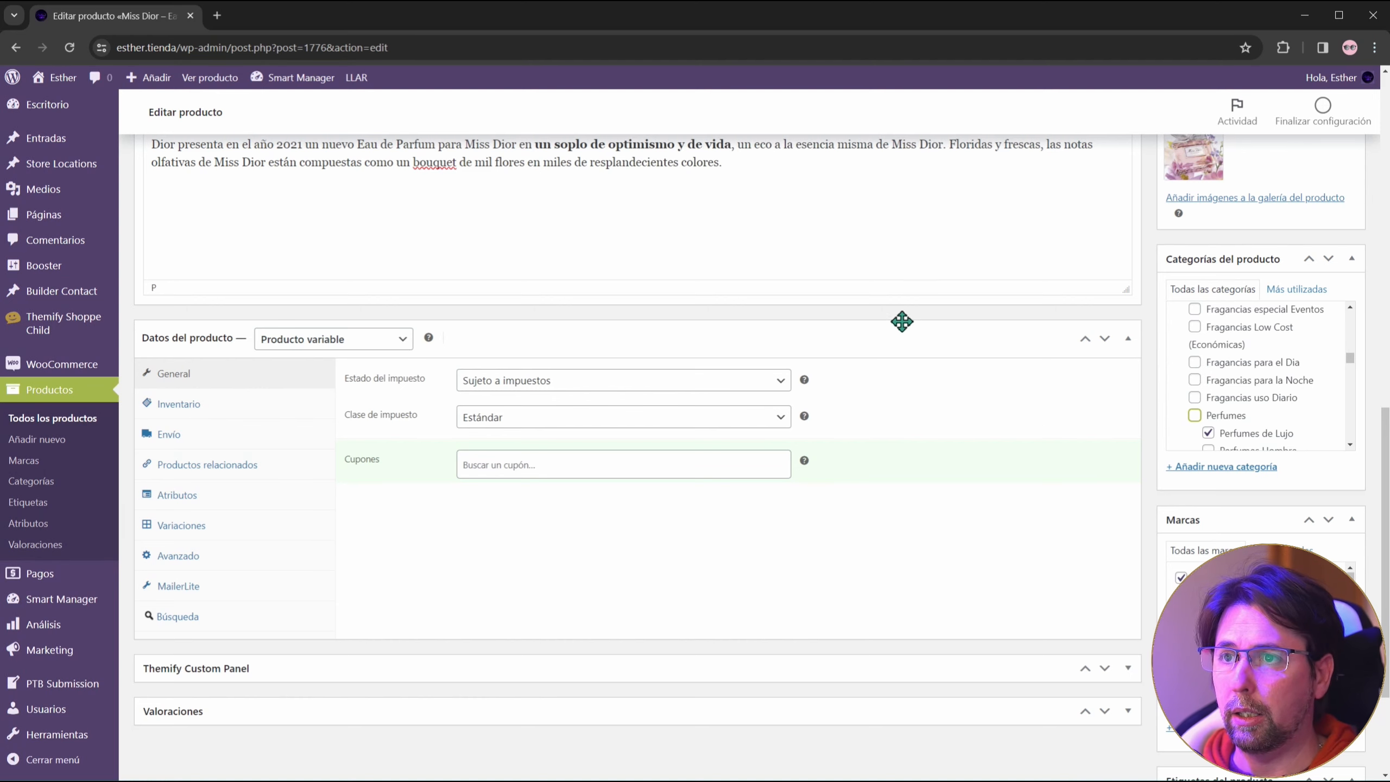
Step: Review the product's Inventario and Envío data, checking the EAN, weight, dimensions and shipping class
scroll(900, 319, up, 5)
scroll(513, 359, up, 5)
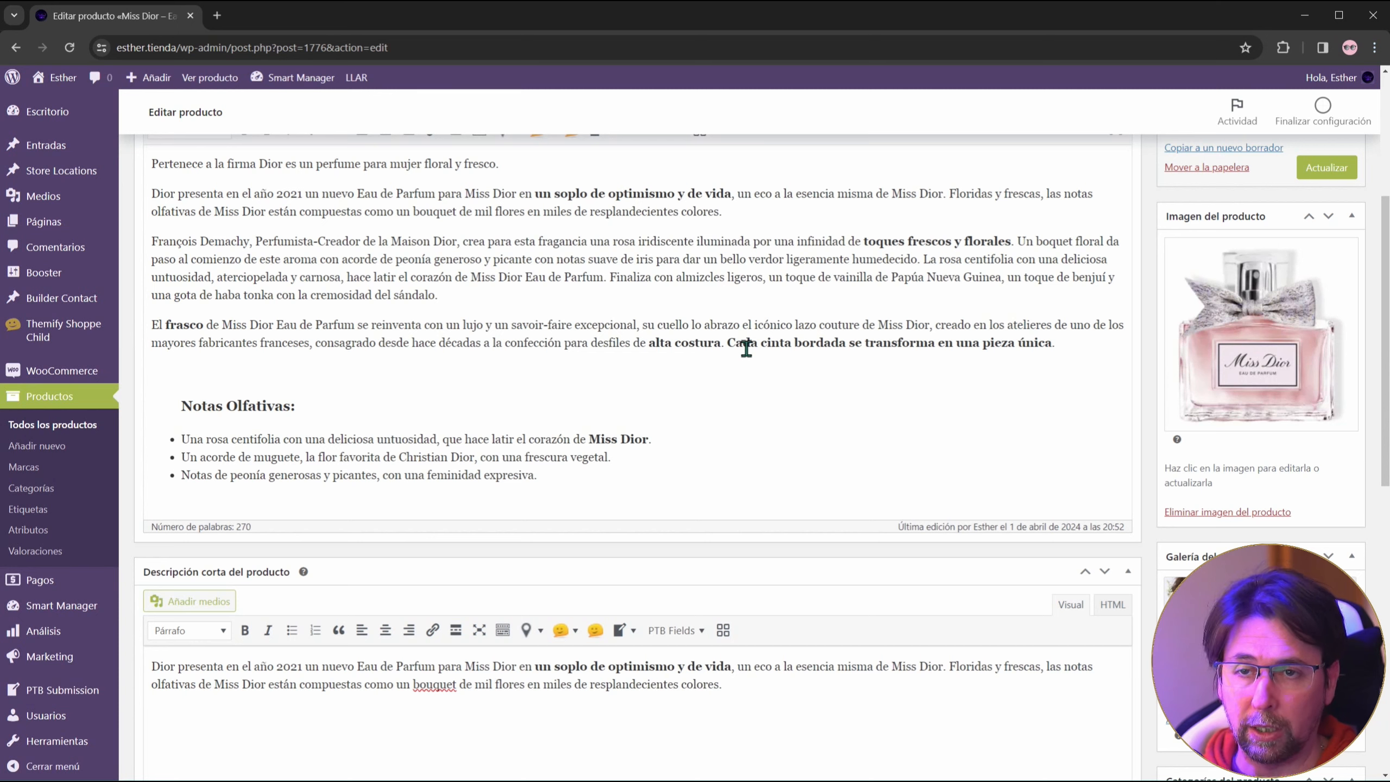
scroll(937, 401, down, 5)
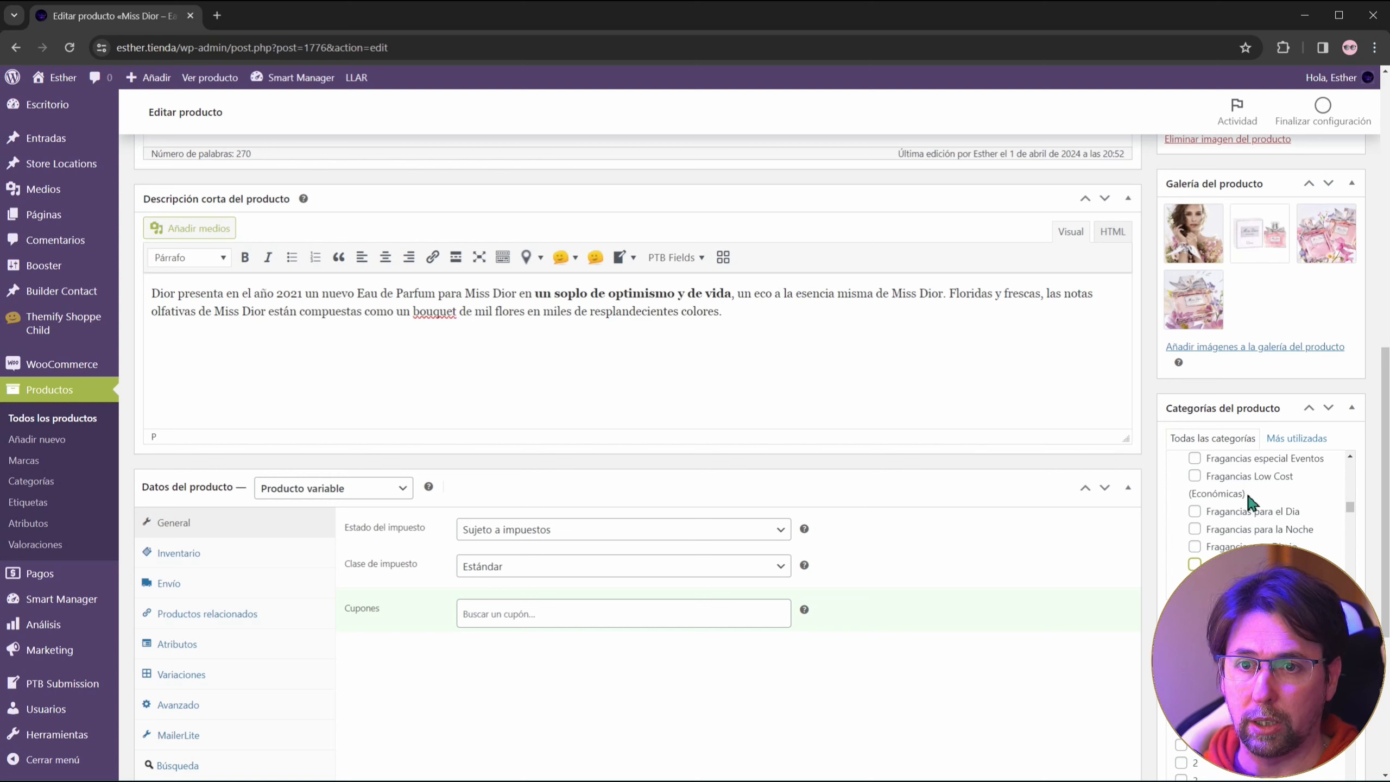
scroll(1248, 491, up, 5)
scroll(1250, 491, down, 2)
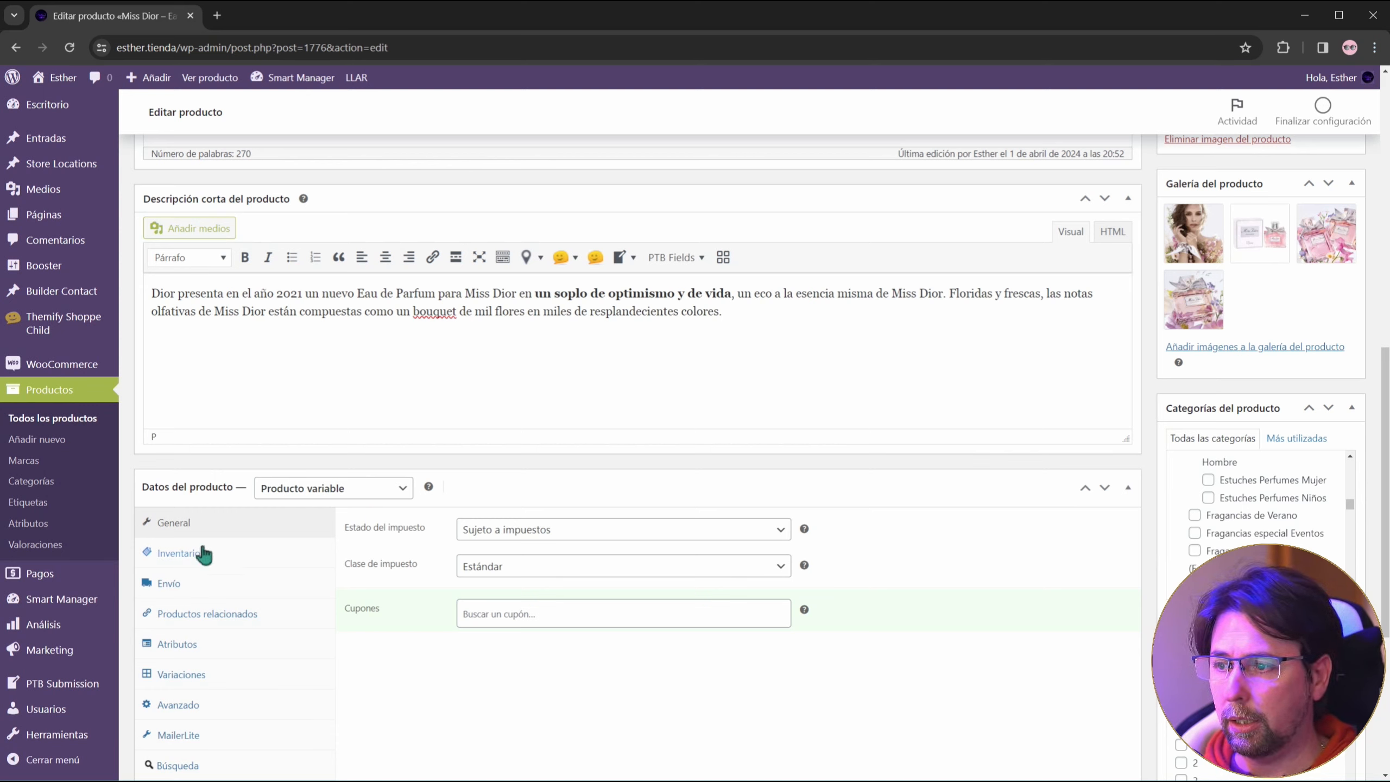
click(178, 553)
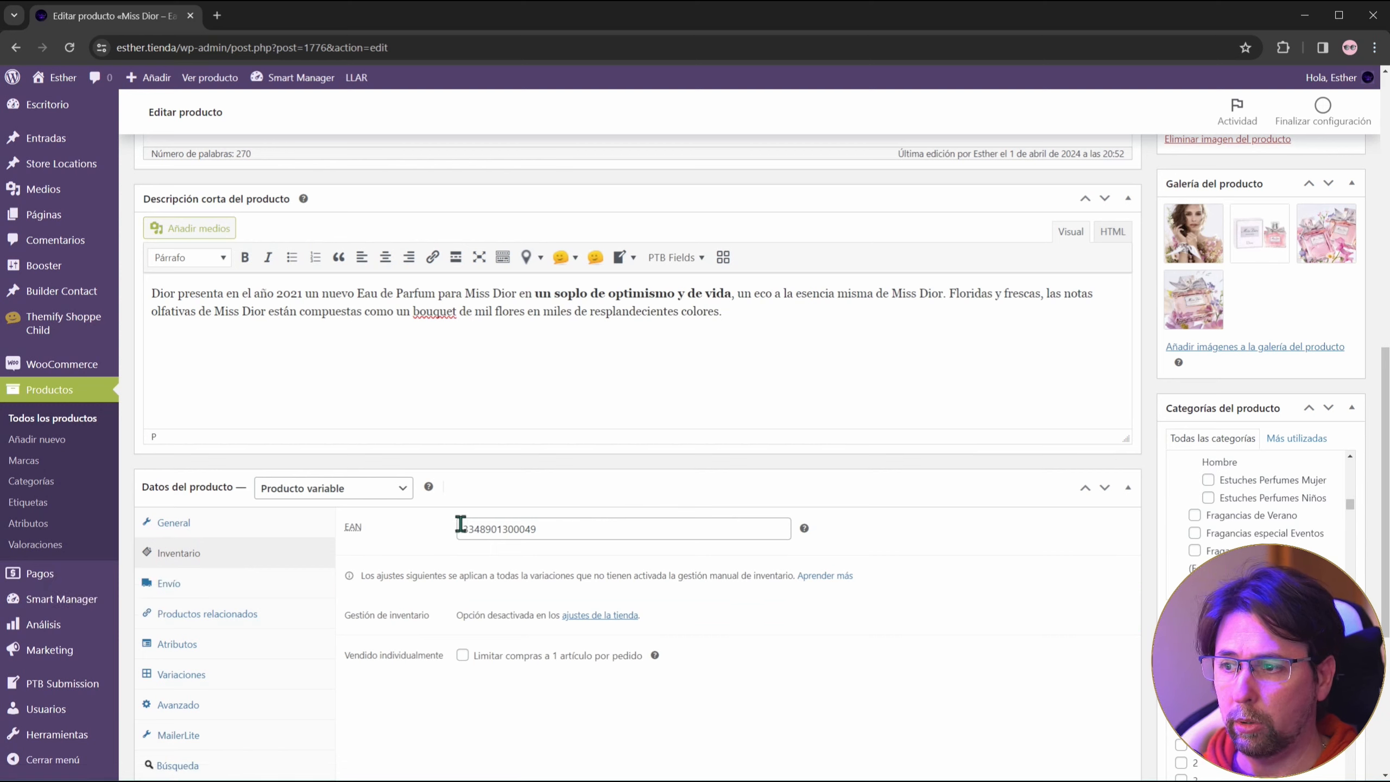
click(184, 587)
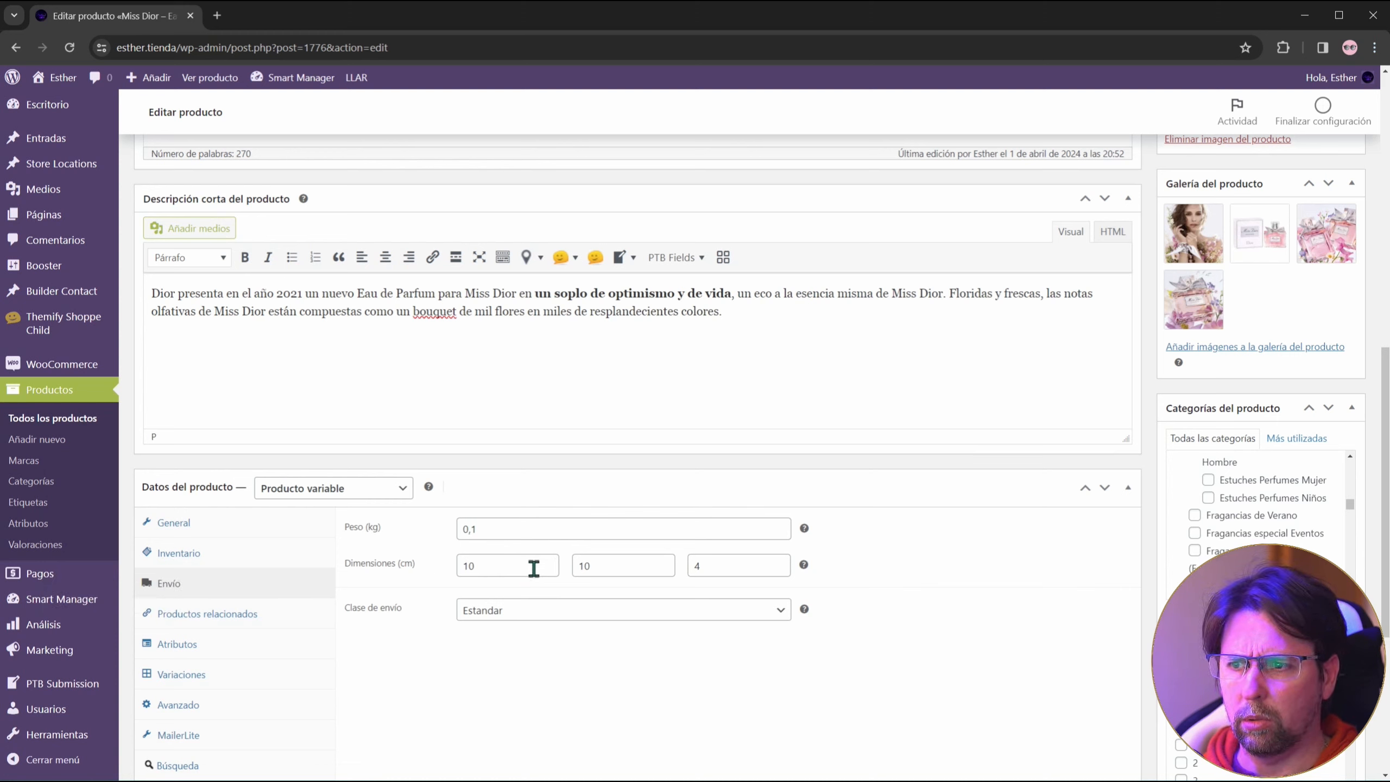
scroll(535, 574, up, 8)
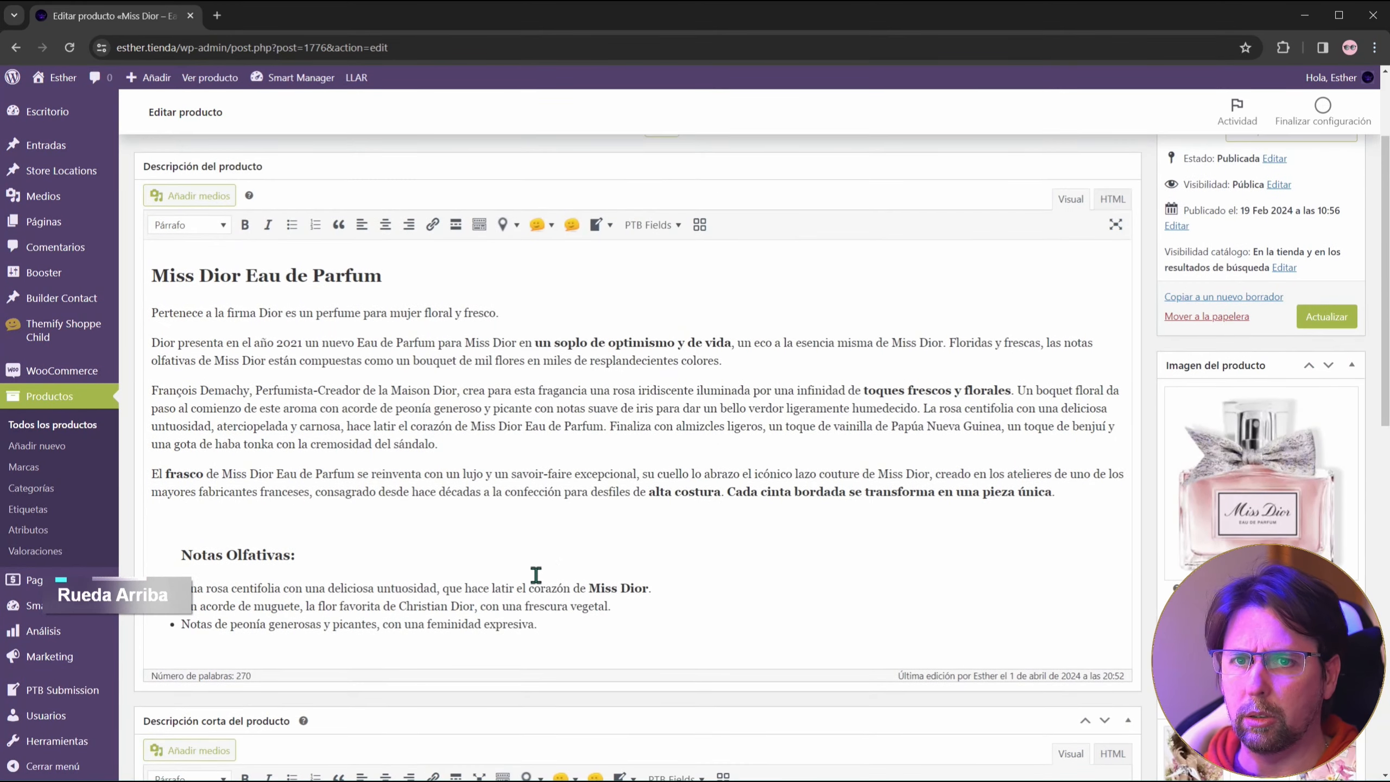
scroll(538, 574, up, 3)
scroll(532, 568, down, 15)
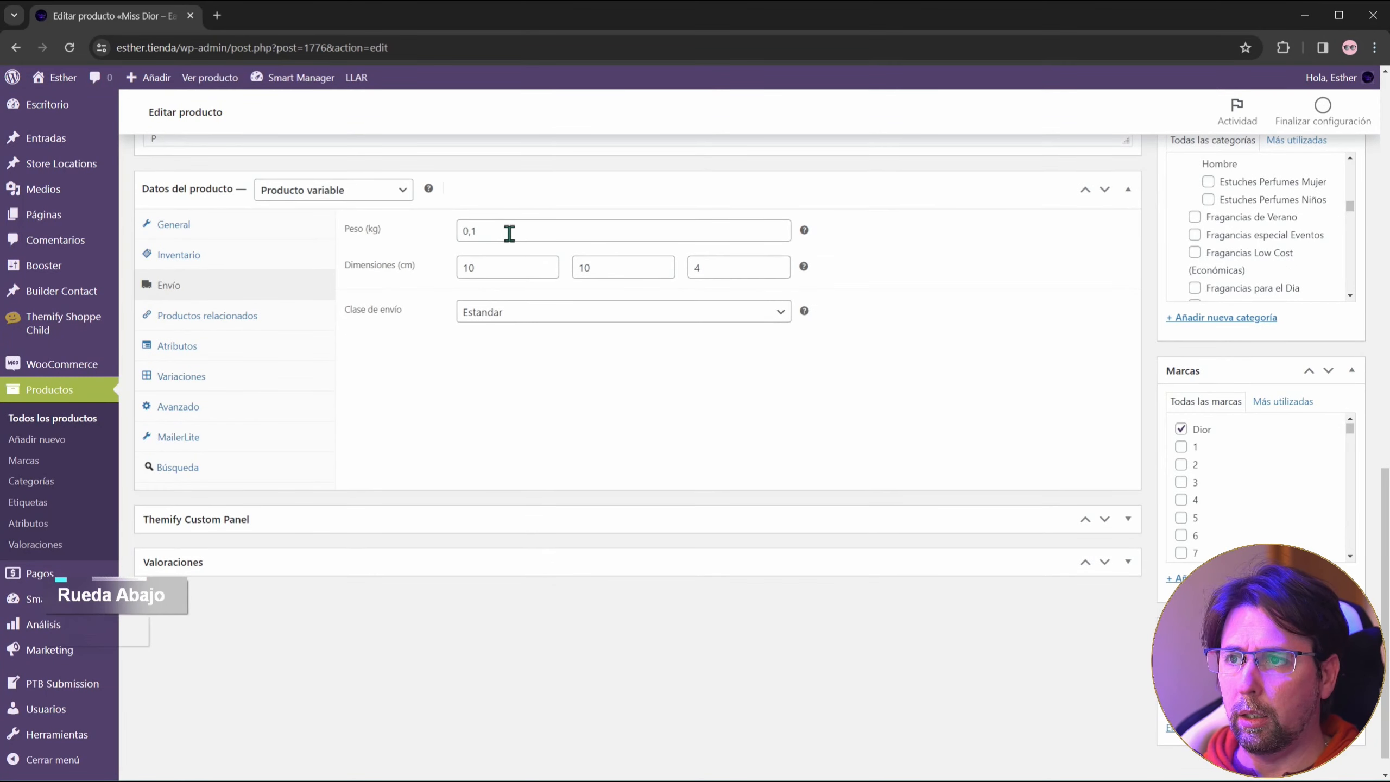
double_click(508, 232)
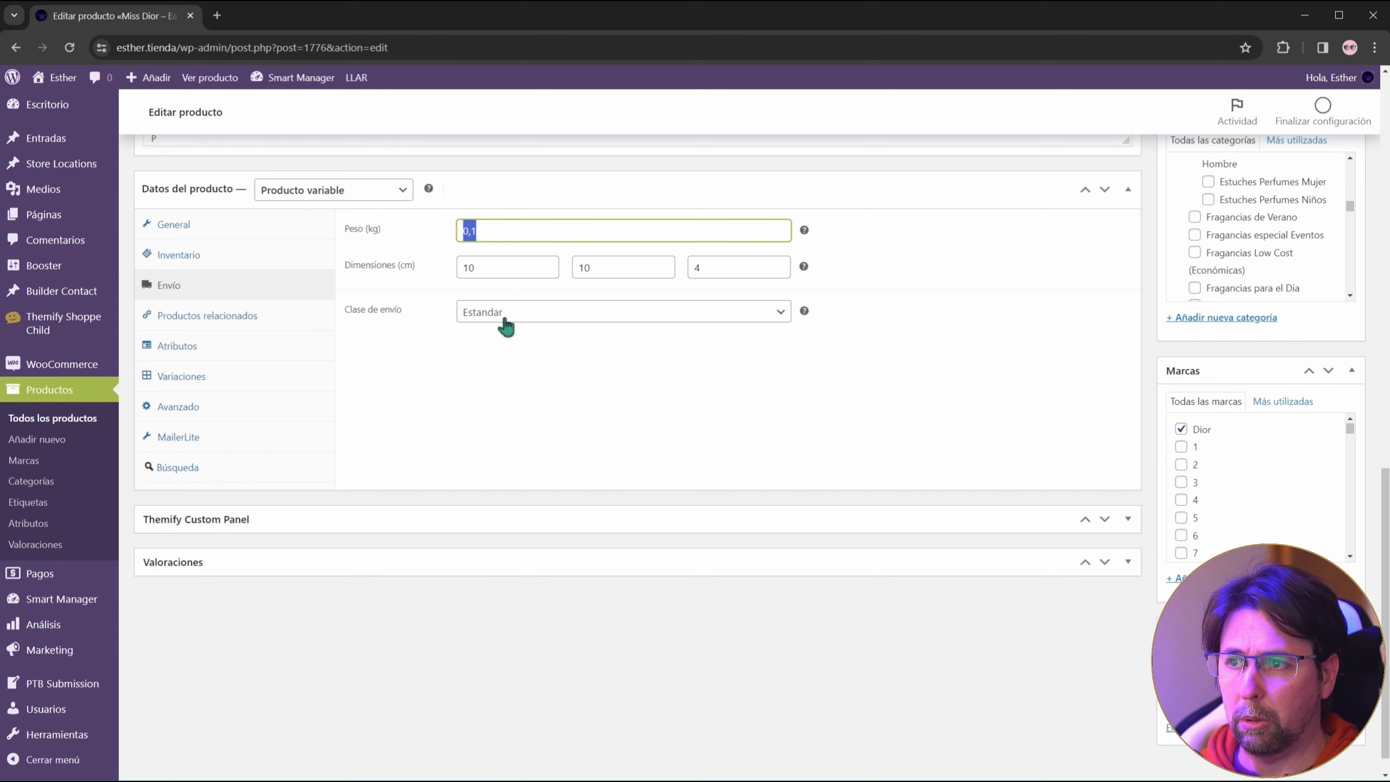
Step: Open the product's Productos relacionados data and browse the shop's Fragancias category page for products to relate
click(167, 312)
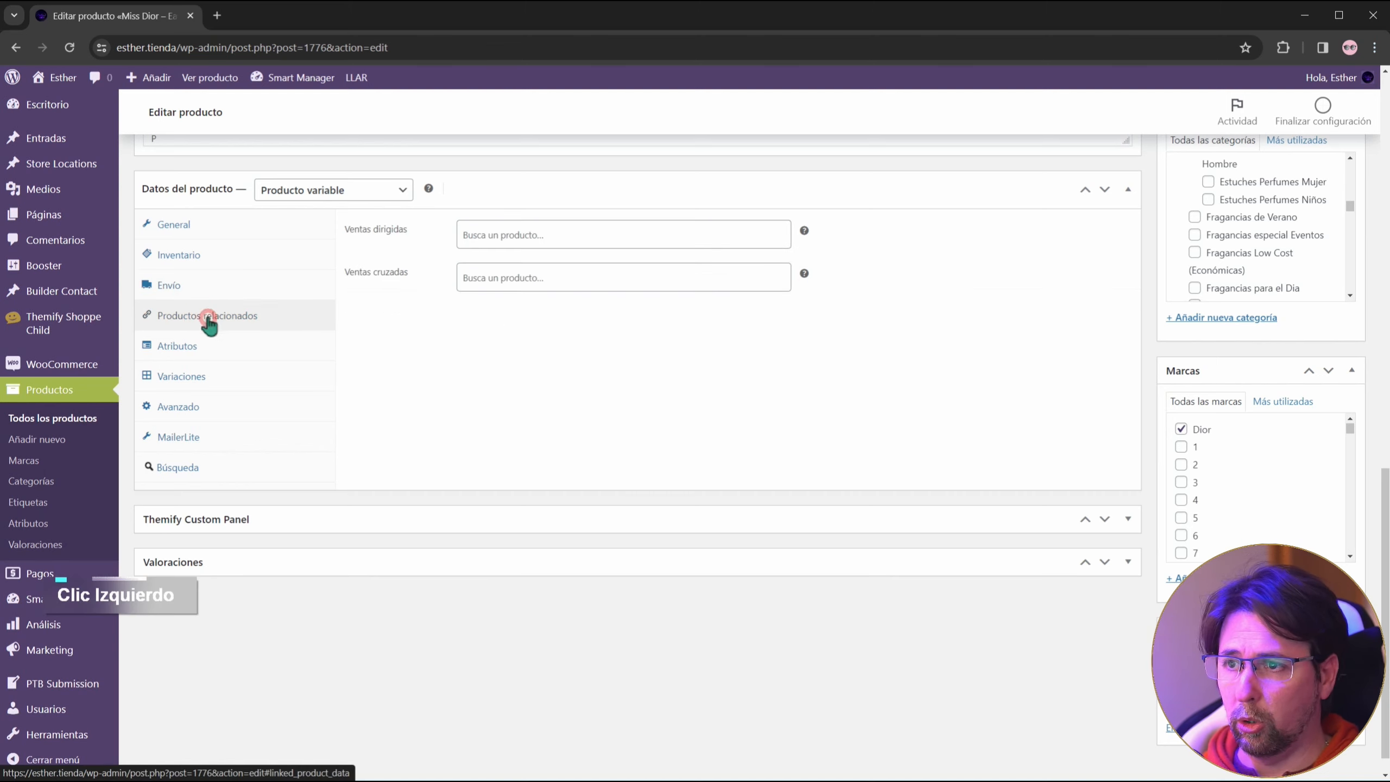
click(573, 237)
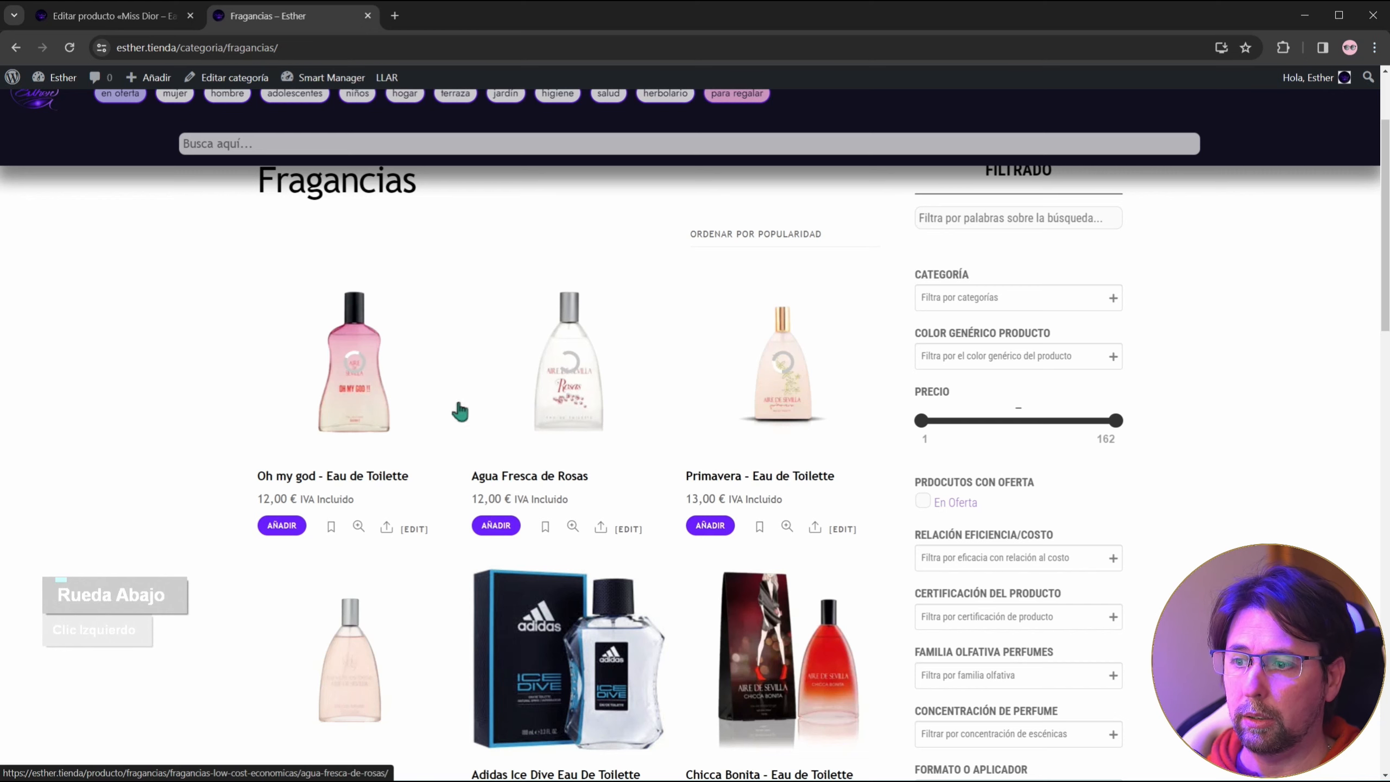
scroll(361, 430, down, 2)
scroll(246, 501, up, 2)
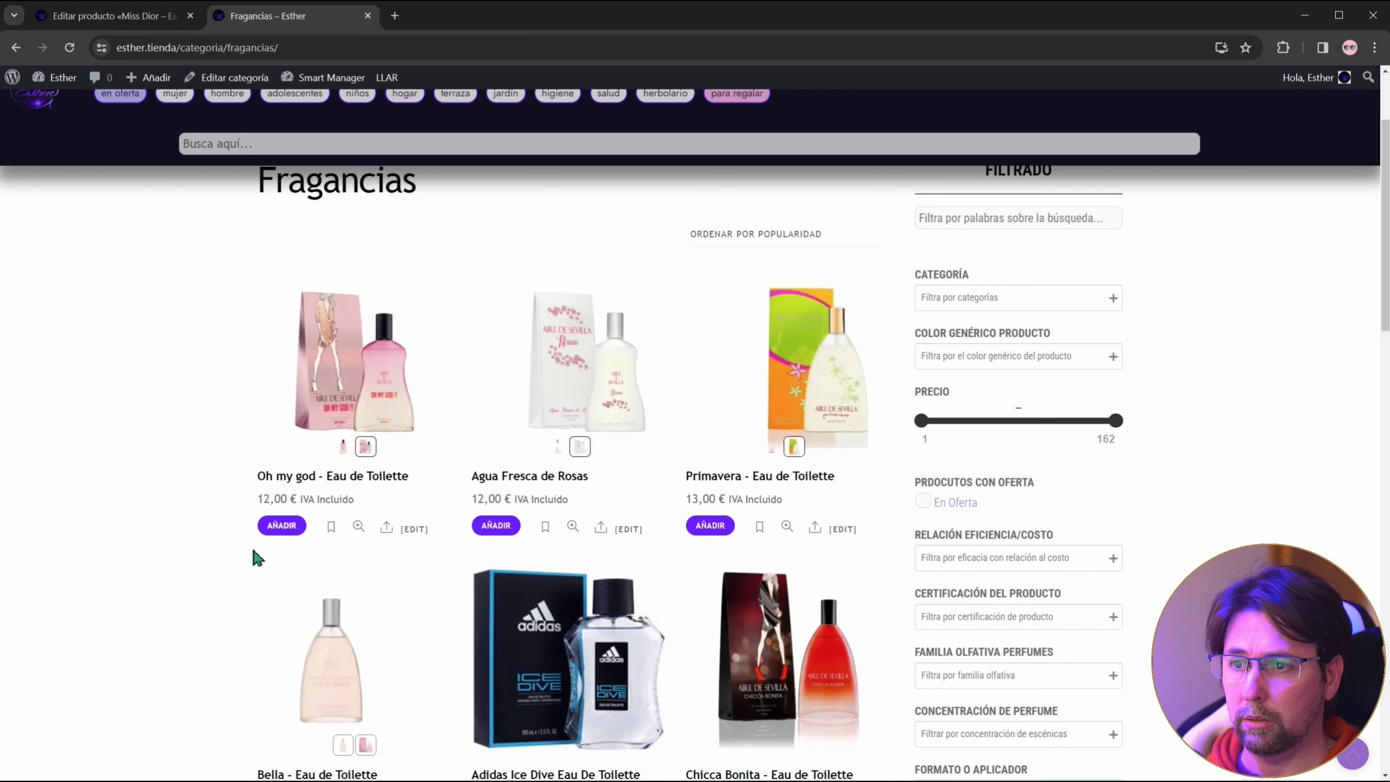
scroll(200, 508, down, 2)
scroll(212, 493, up, 1)
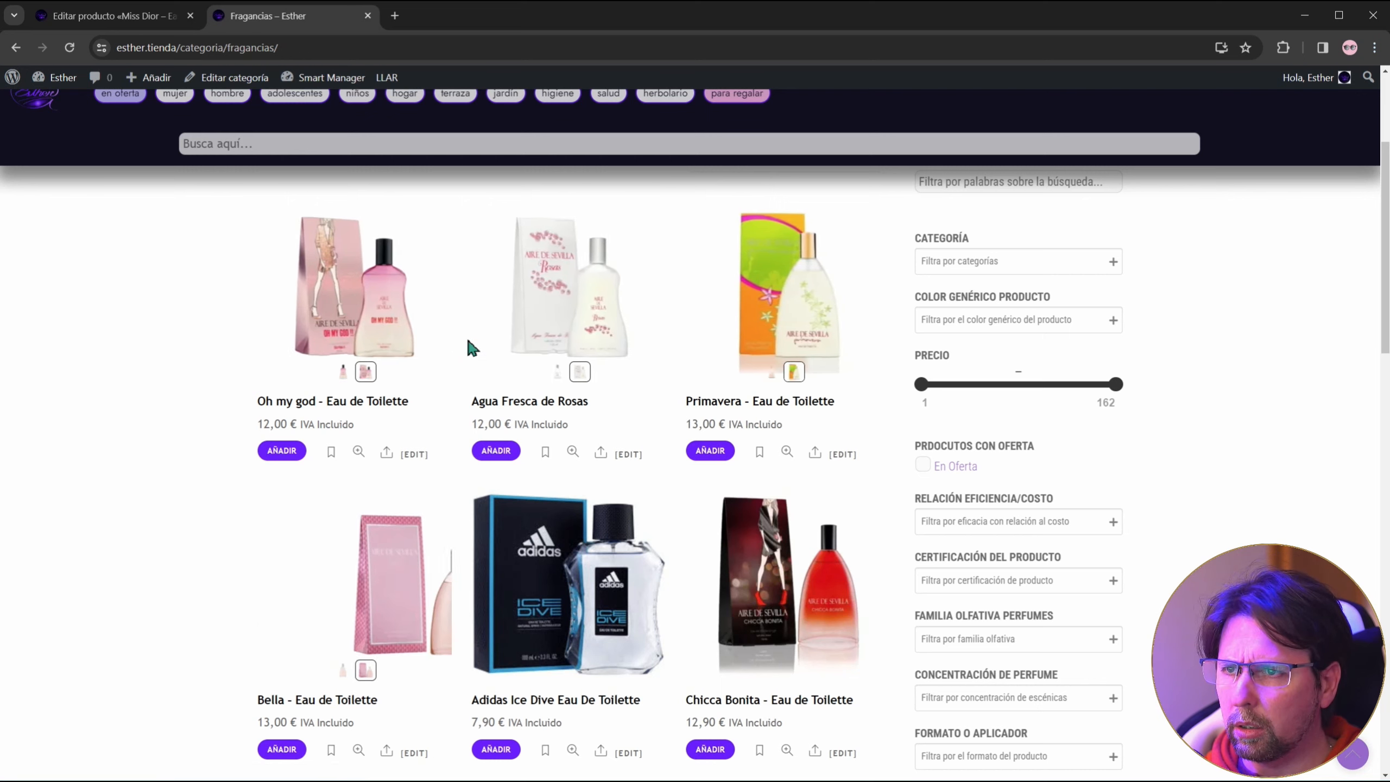
Step: Back in the product editor, search "aire" and add Bella - Eau de Toilette, Primavera - Eau de Toilette and Agua Fresca de Rosas to Ventas dirigidas
click(137, 15)
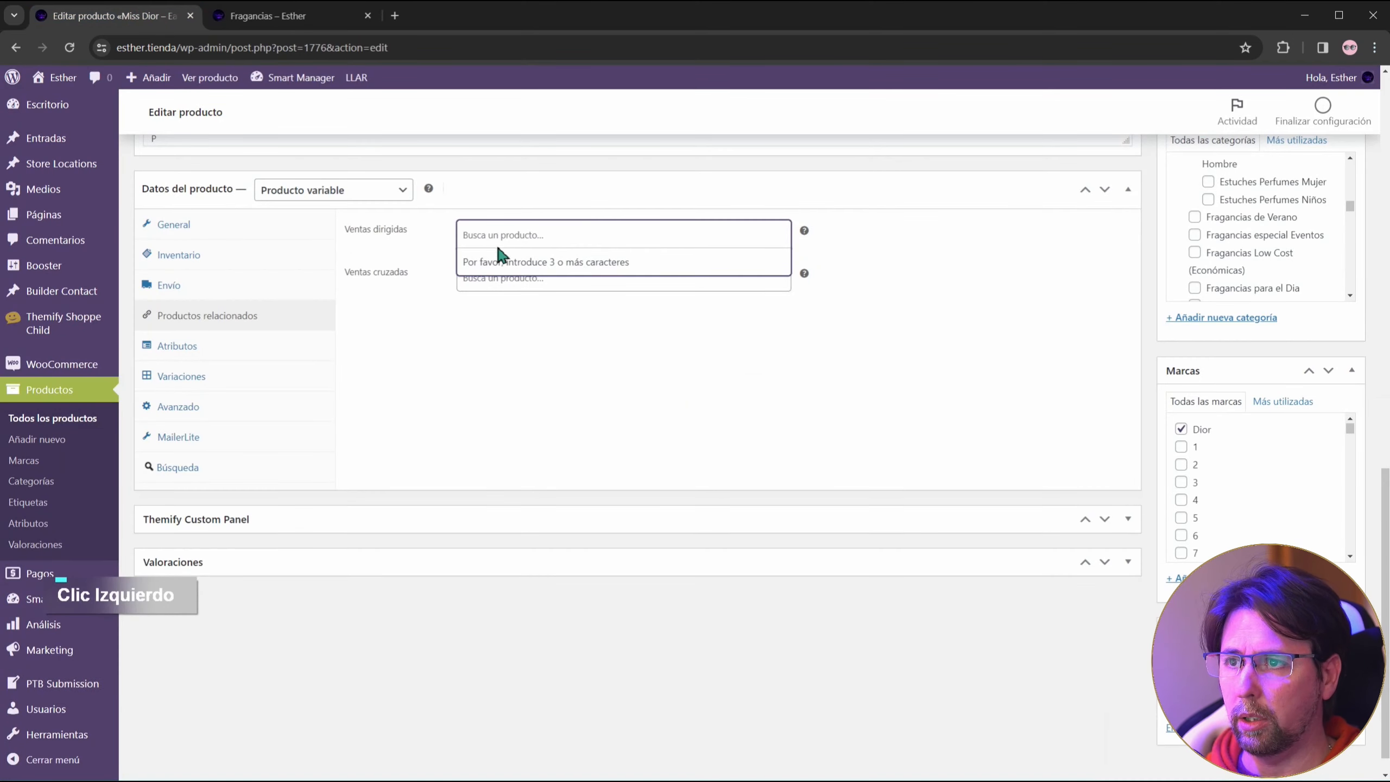
click(580, 233)
text(aire)
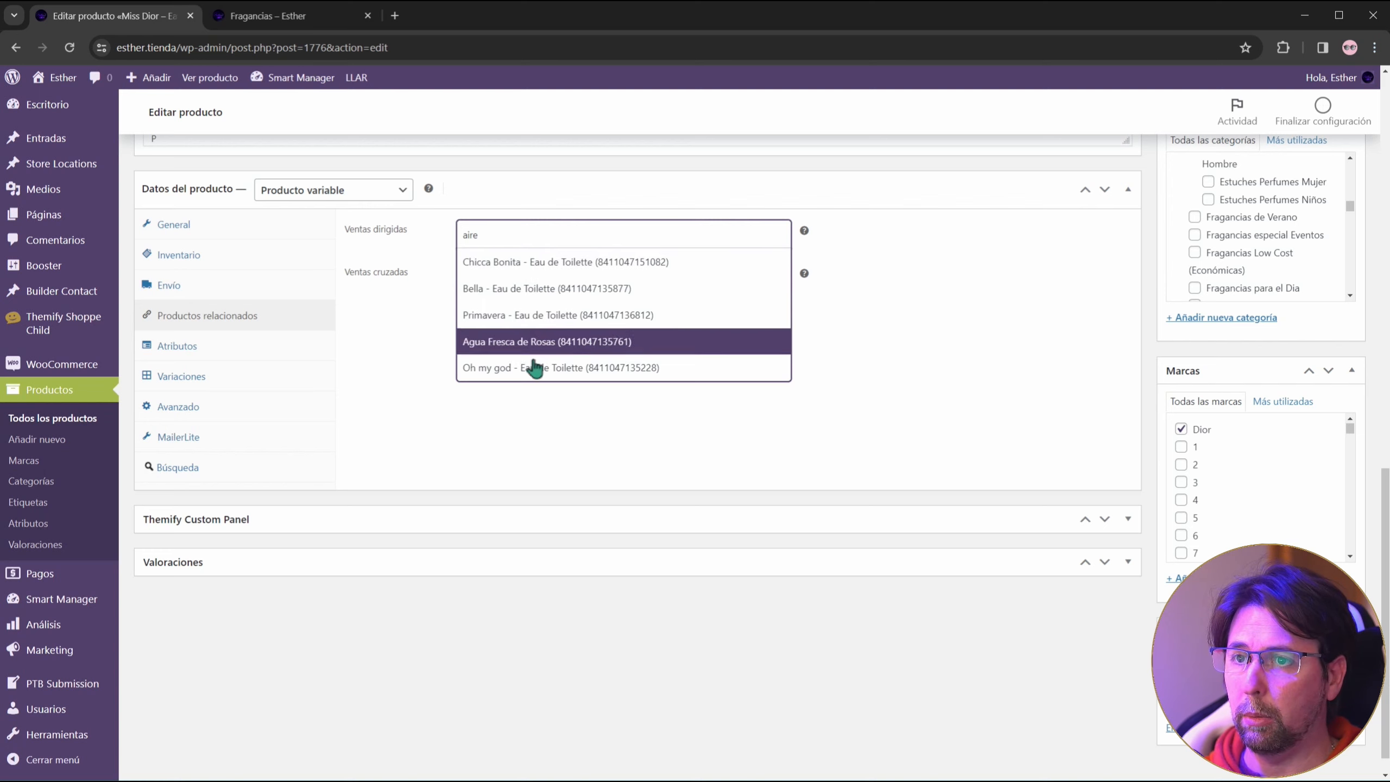
click(543, 289)
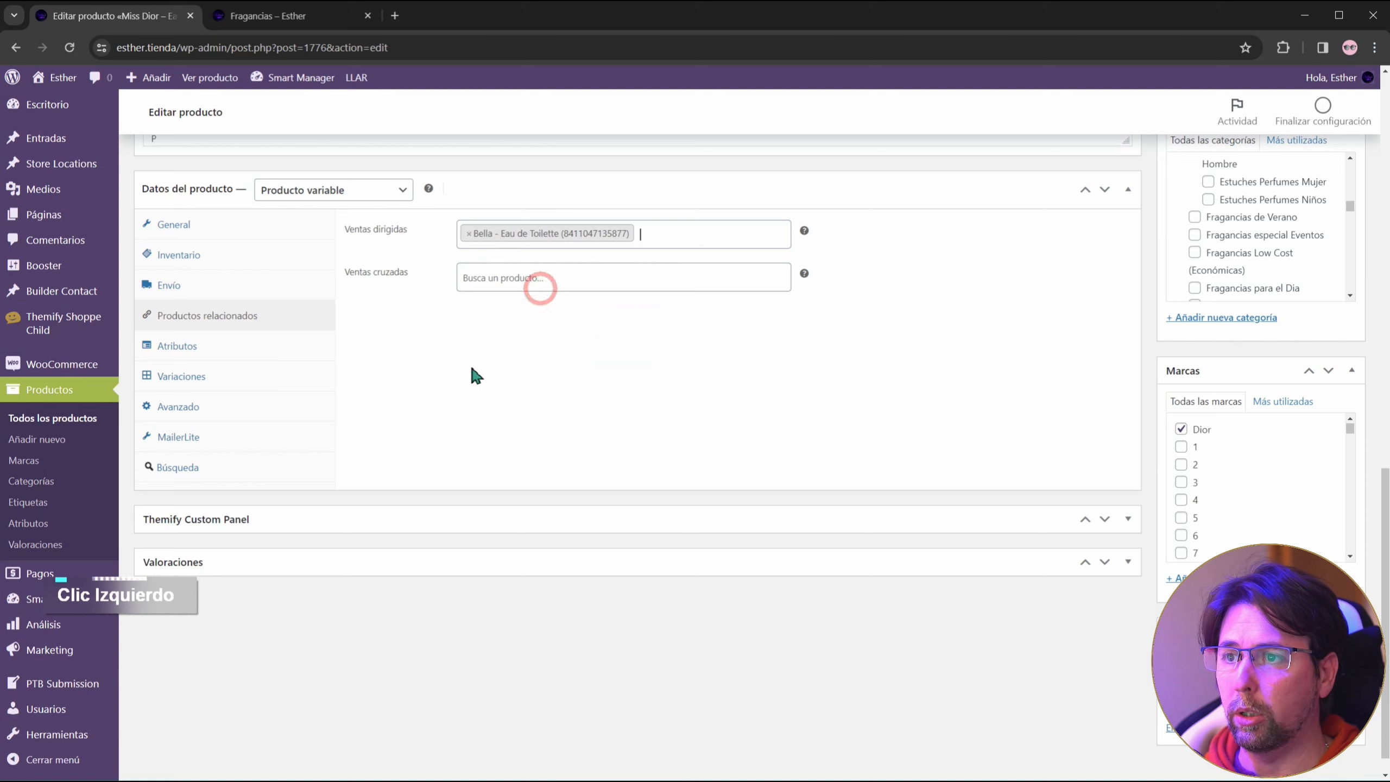
click(667, 237)
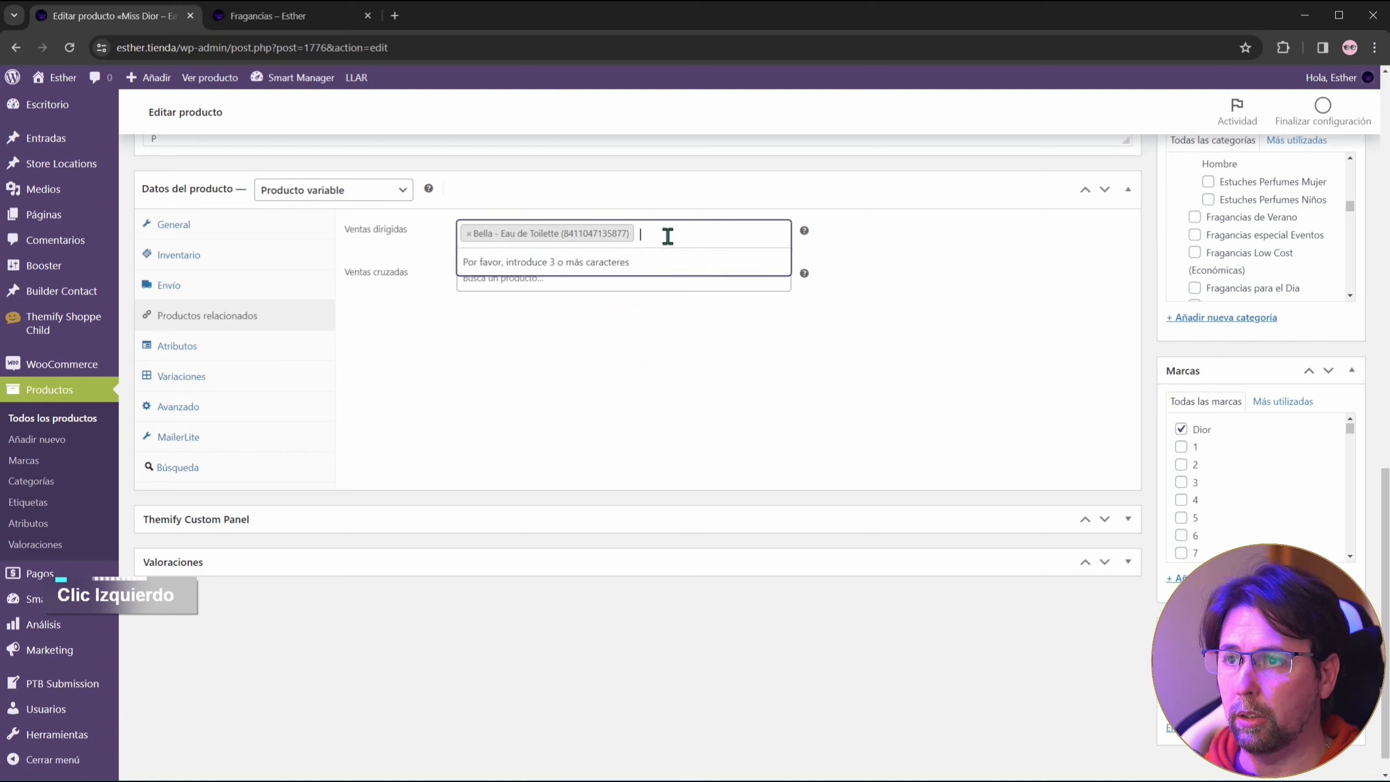
text(aire)
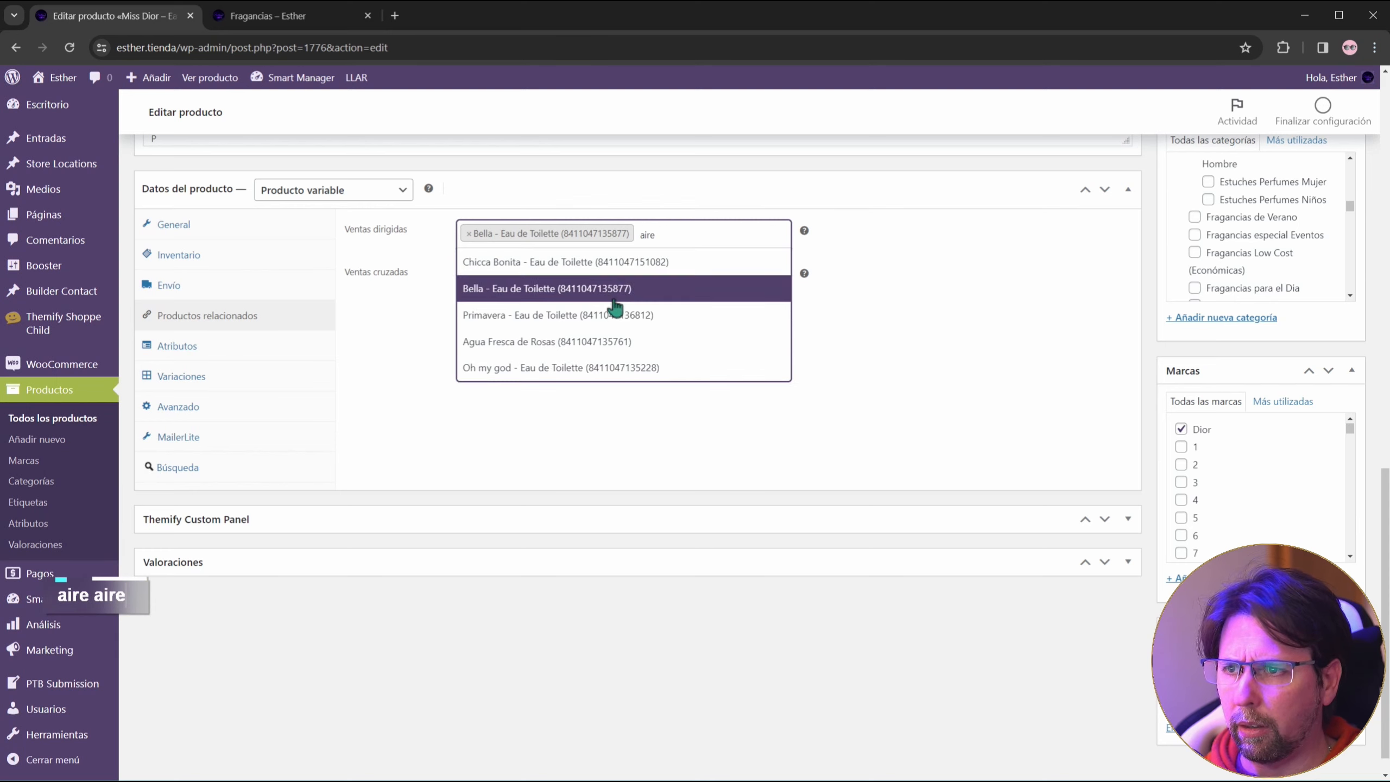
click(523, 325)
text(a)
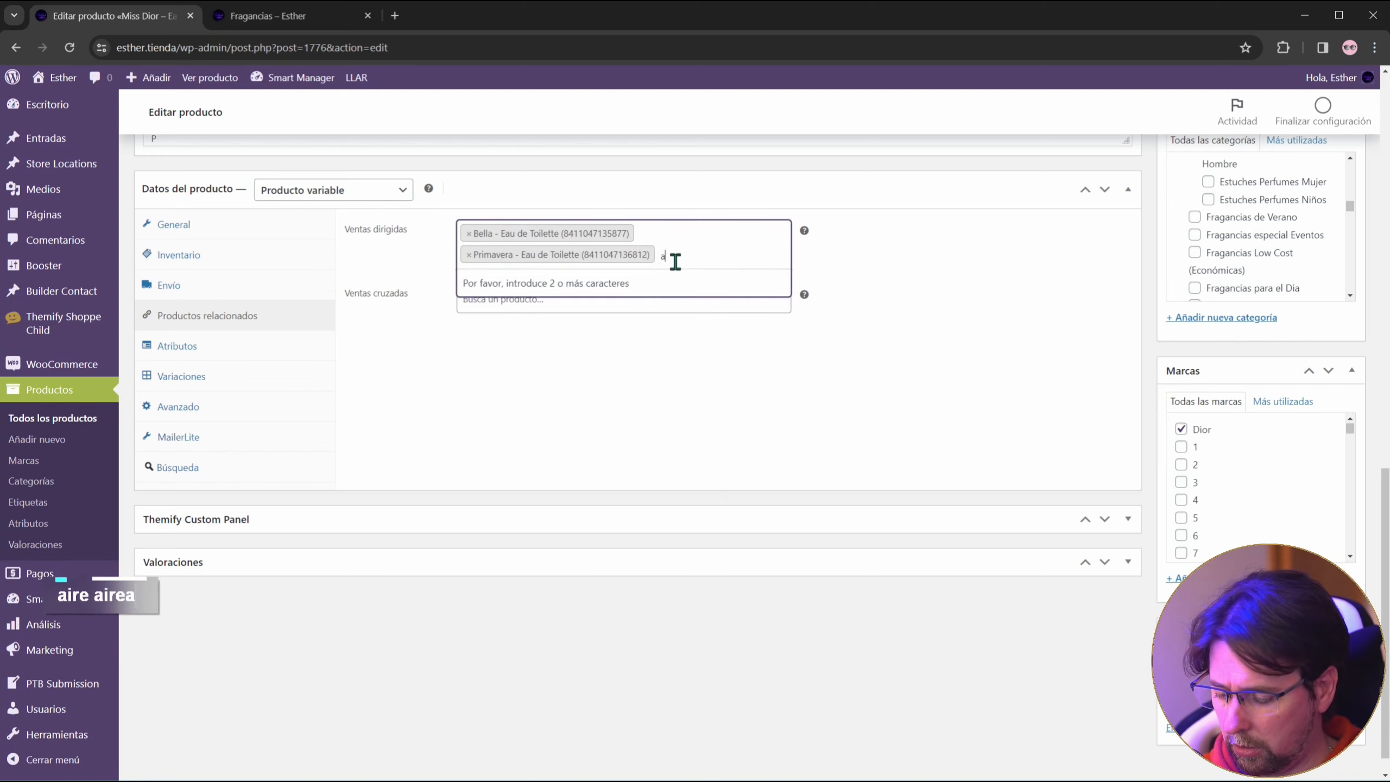
text(ire)
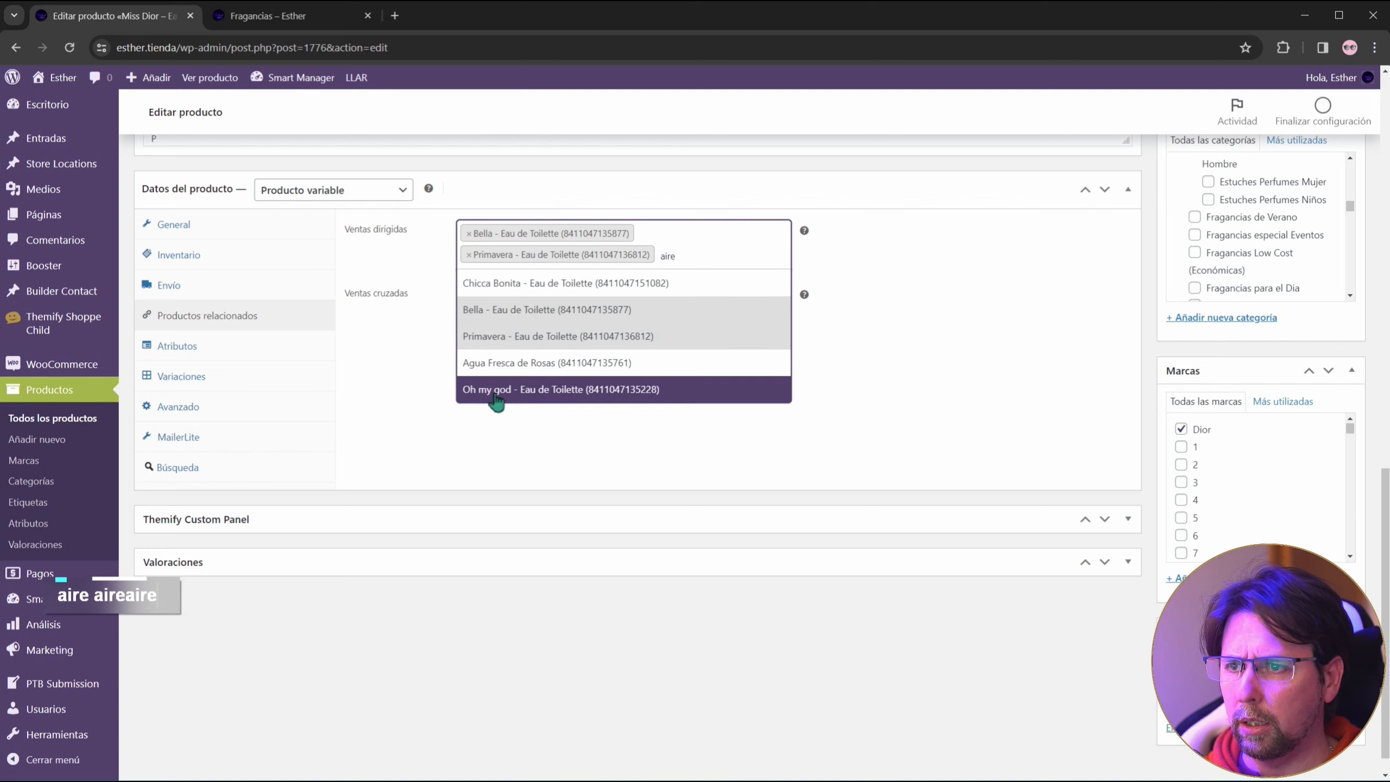
click(507, 363)
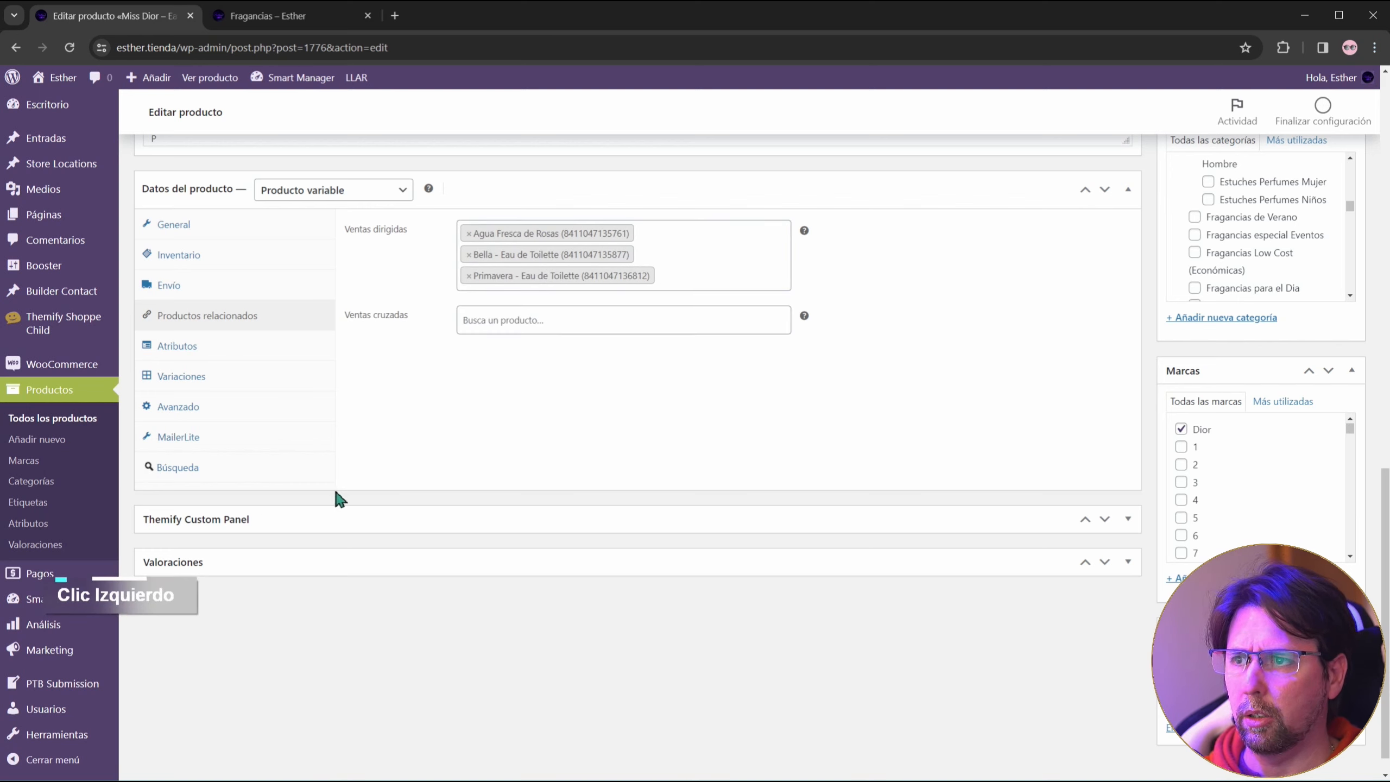
Step: Search "dior" in Ventas cruzadas and add Producto Letra D as a cross-sell
click(517, 327)
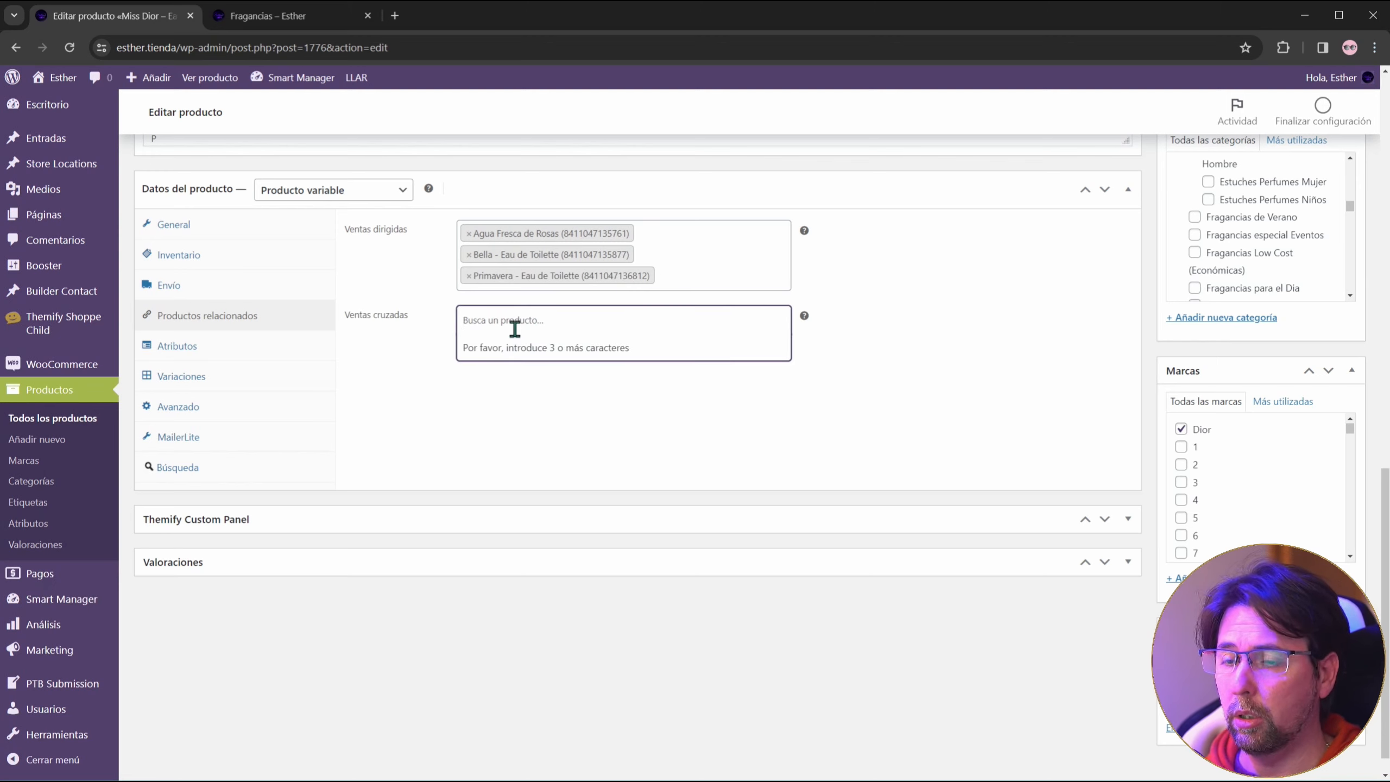
text(dior)
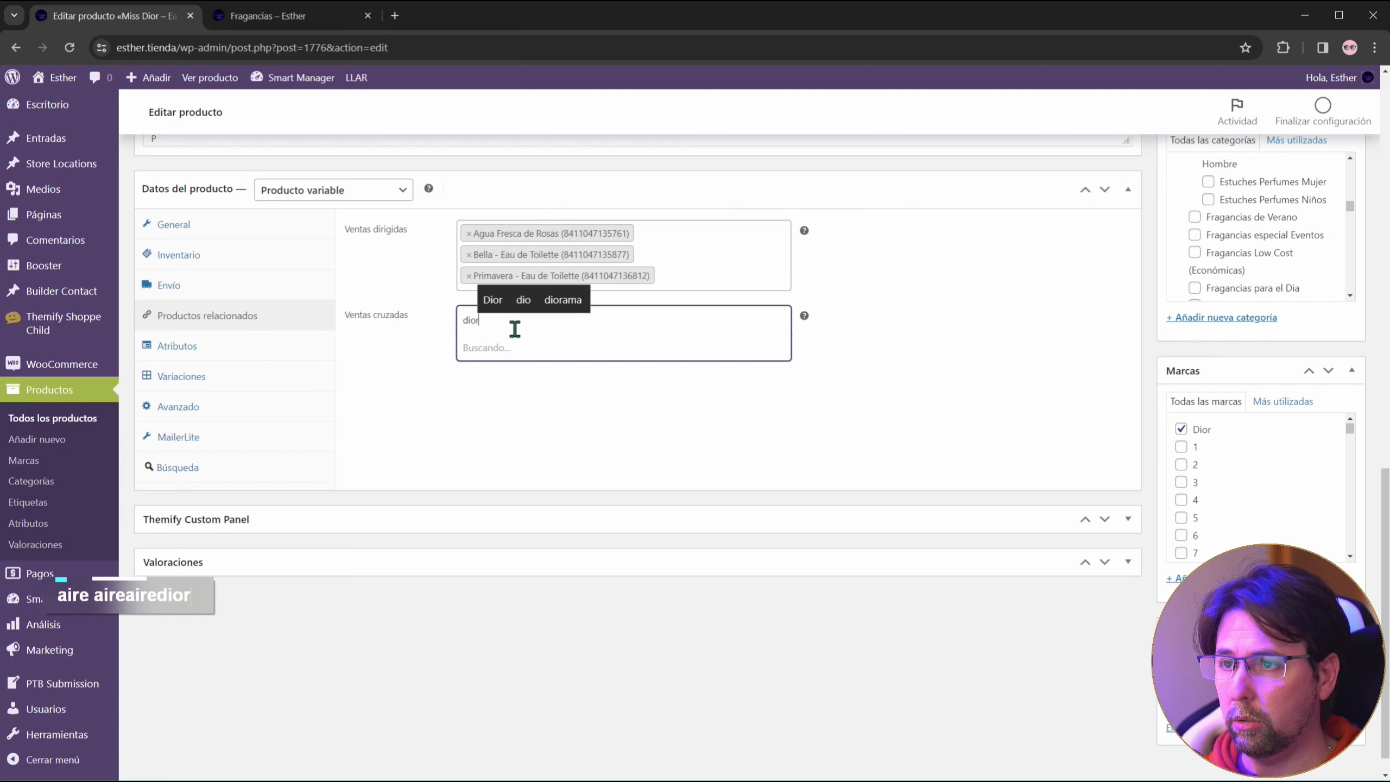
scroll(516, 418, down, 1)
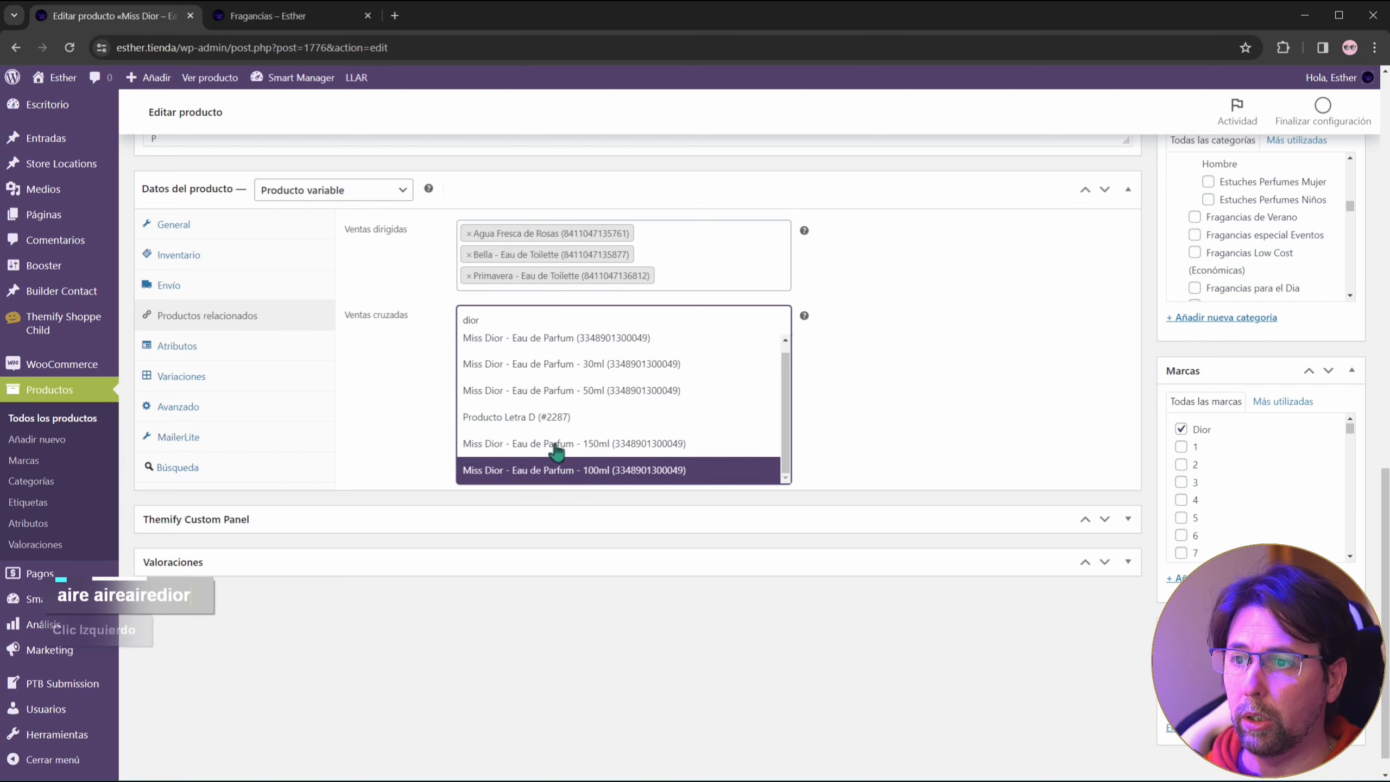
scroll(584, 423, up, 1)
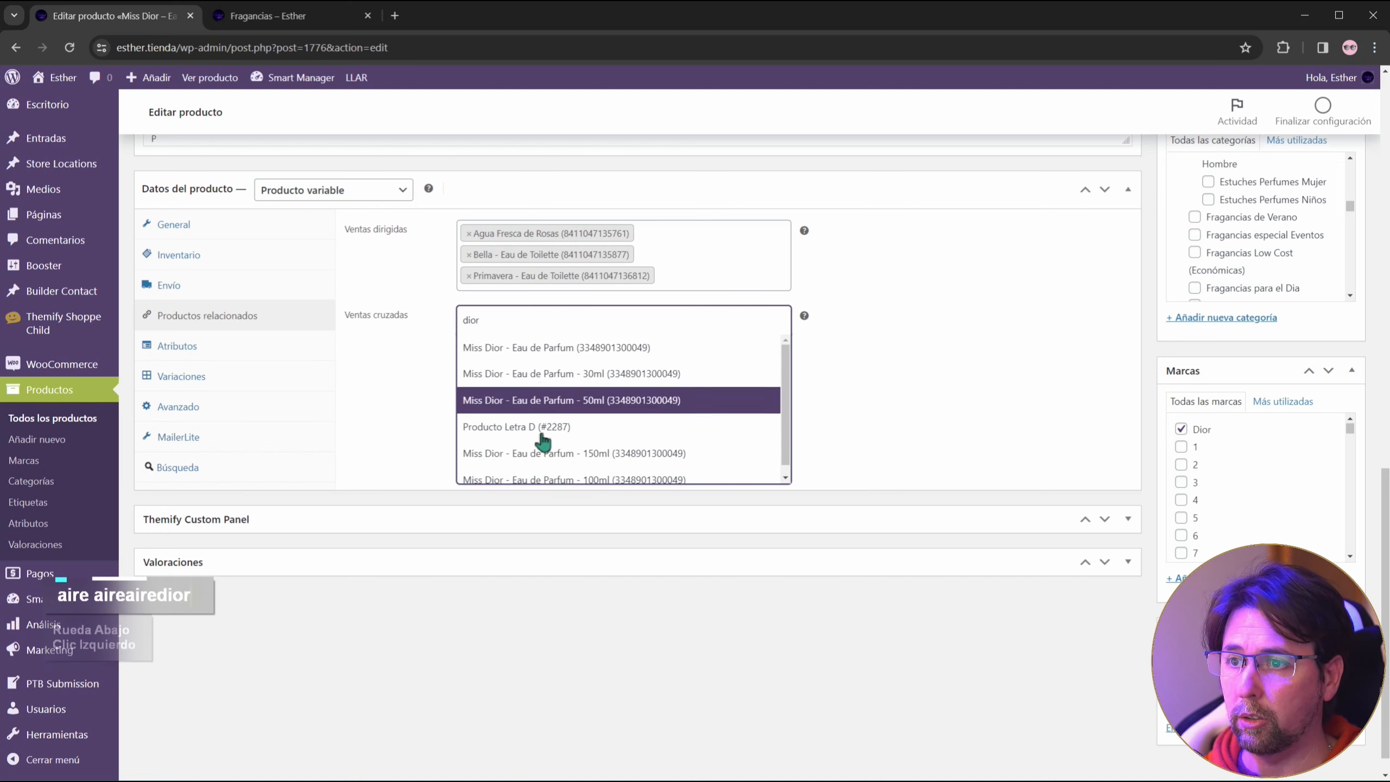
click(499, 432)
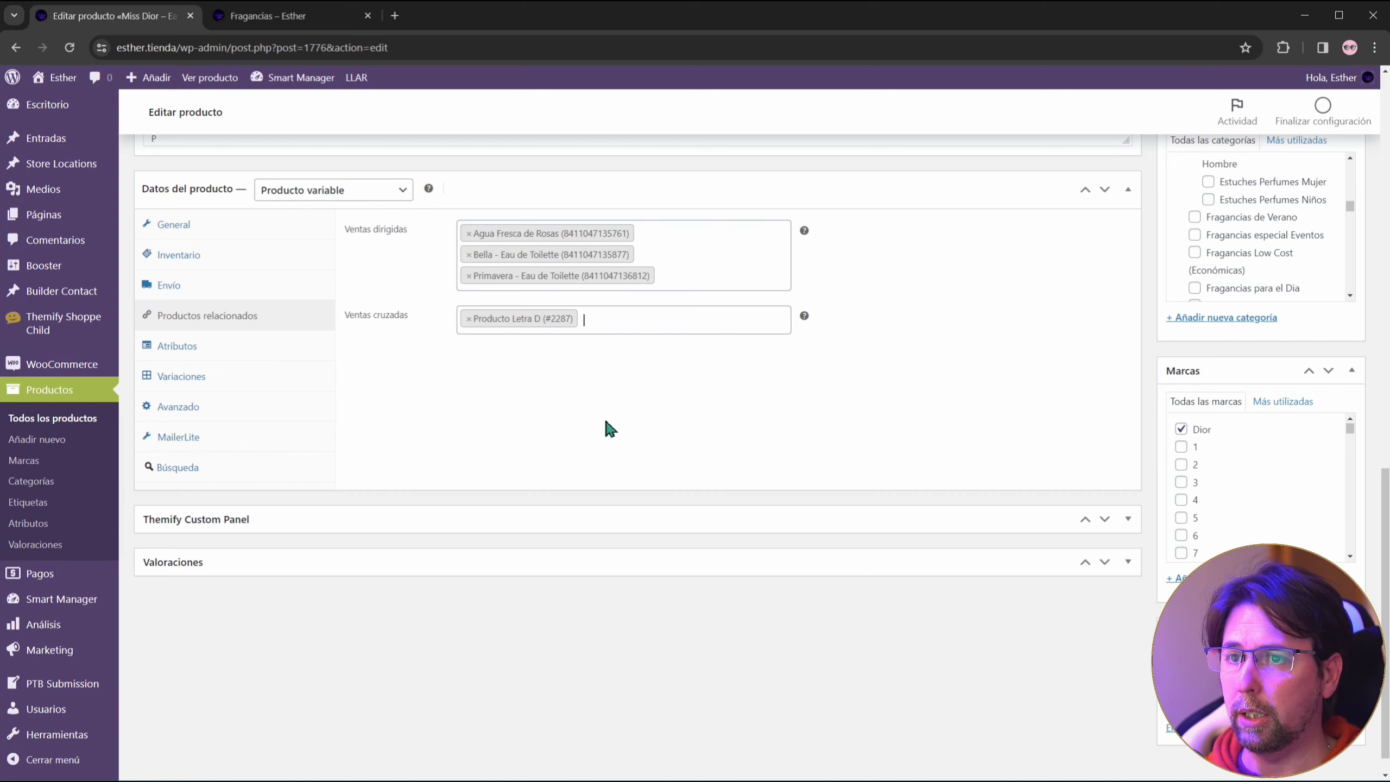
Step: Open the product's Atributos data and dismiss the informational notice above the attribute list
scroll(606, 426, up, 3)
scroll(605, 429, down, 3)
click(178, 346)
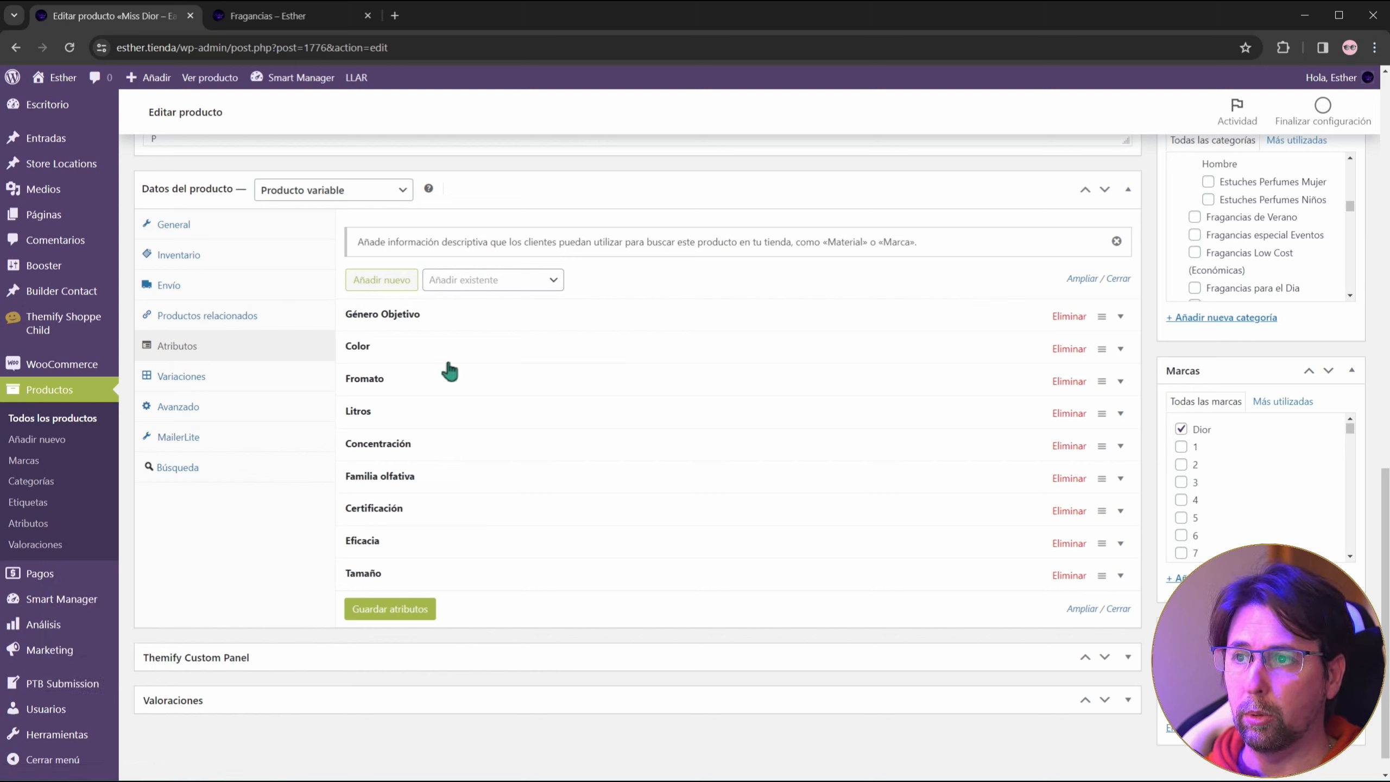
click(1116, 241)
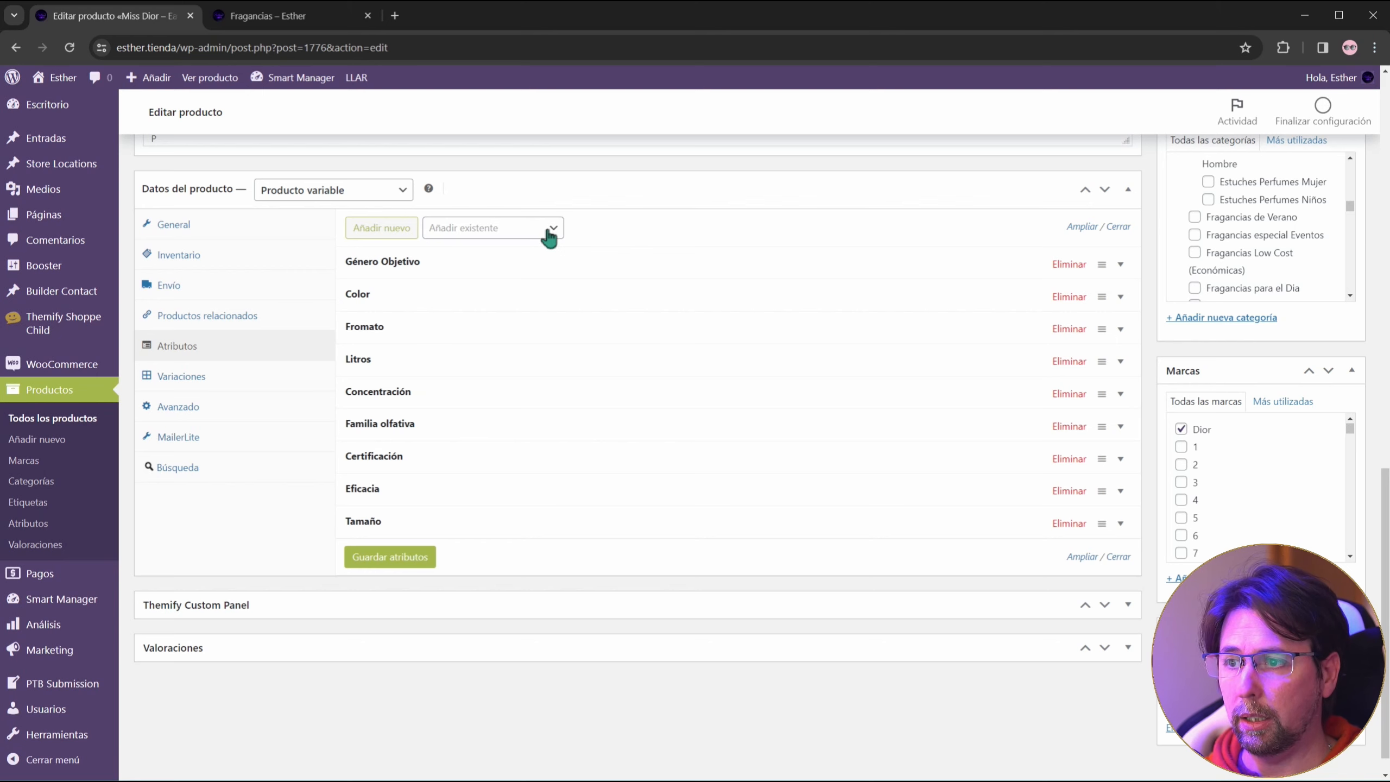
Step: Expand the product's Eficacia attribute, examine its available values and collapse it again
click(1120, 492)
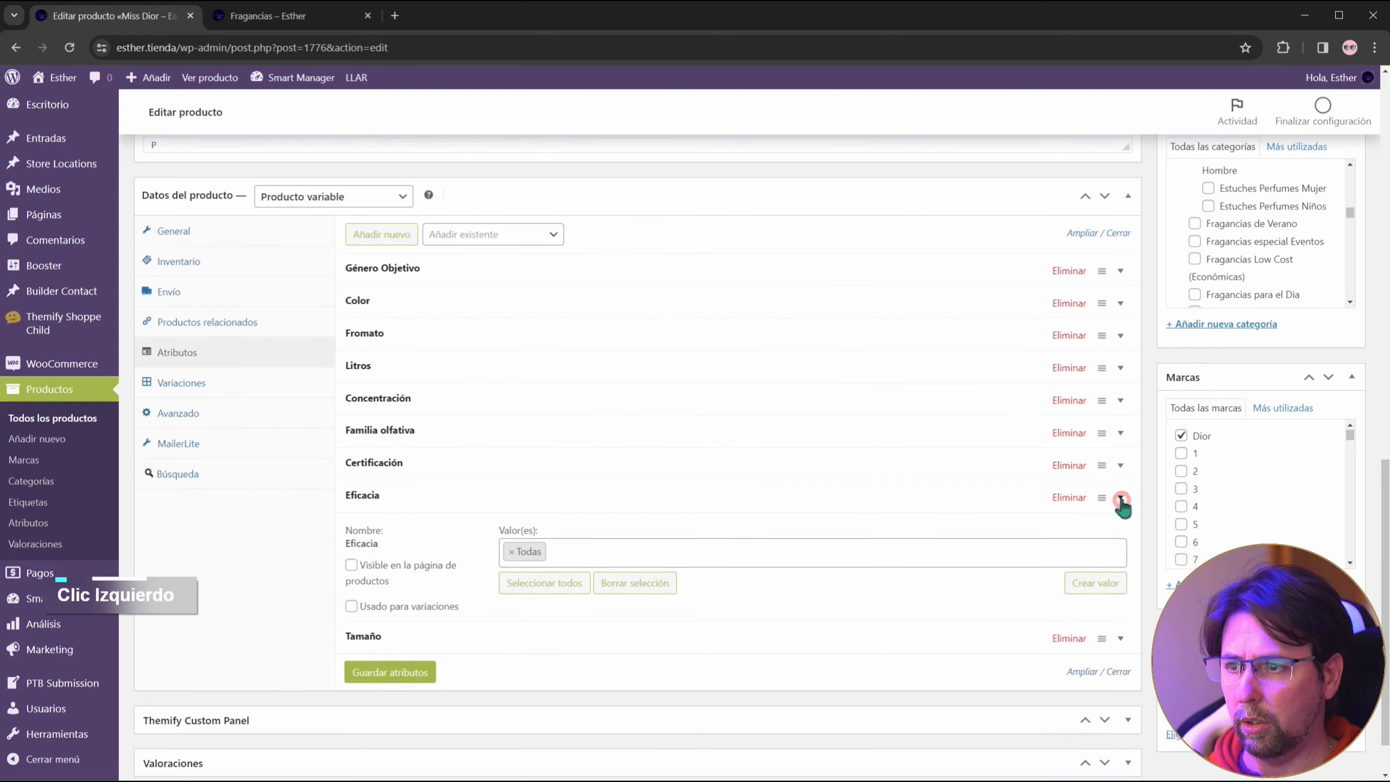
click(1120, 493)
click(1120, 493)
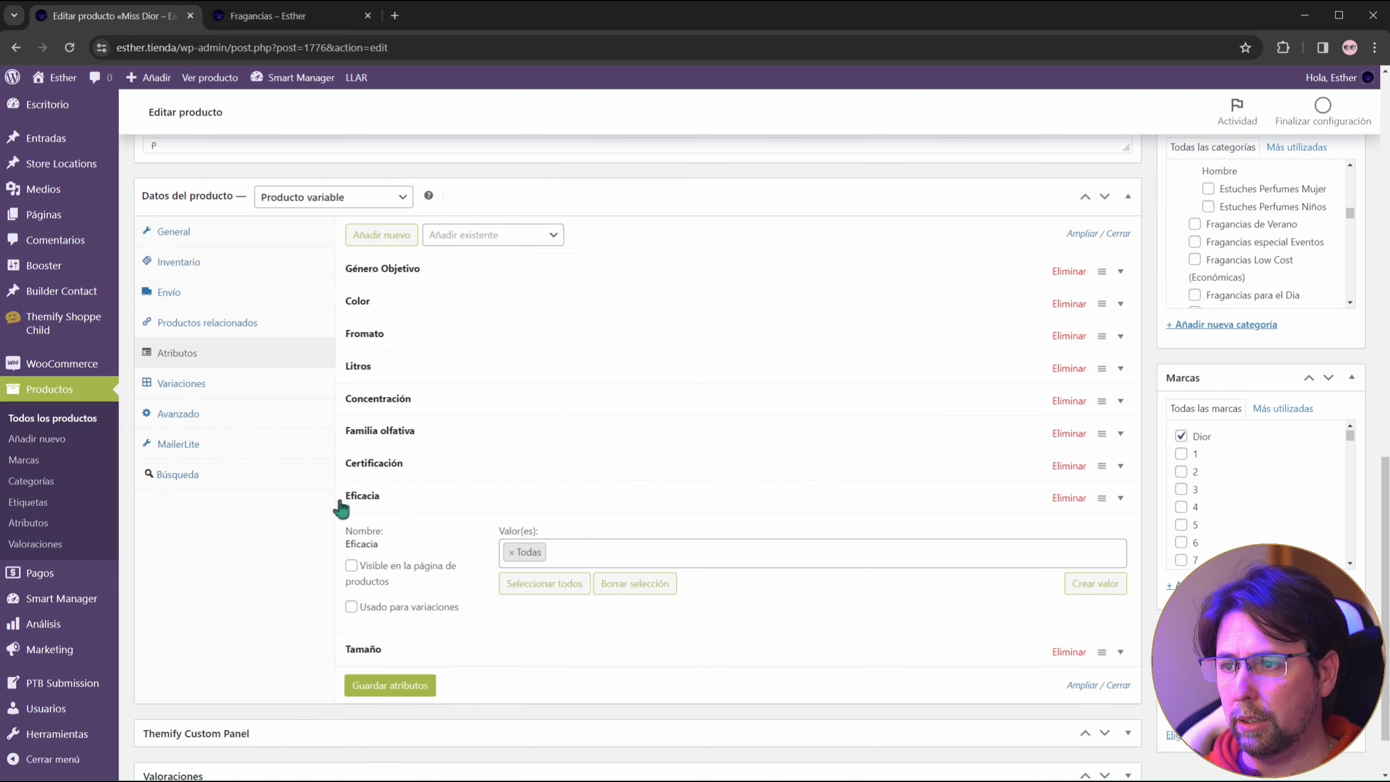
click(1120, 500)
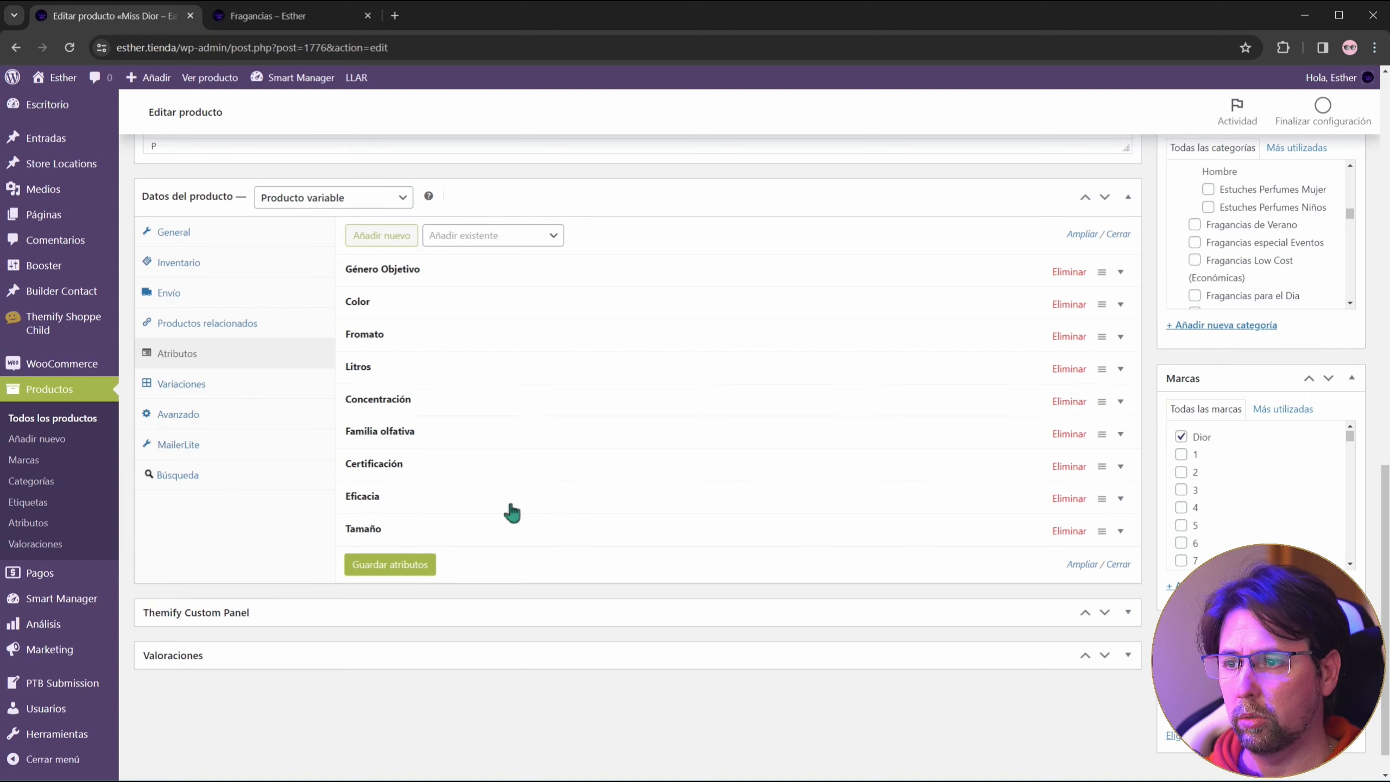
click(1120, 499)
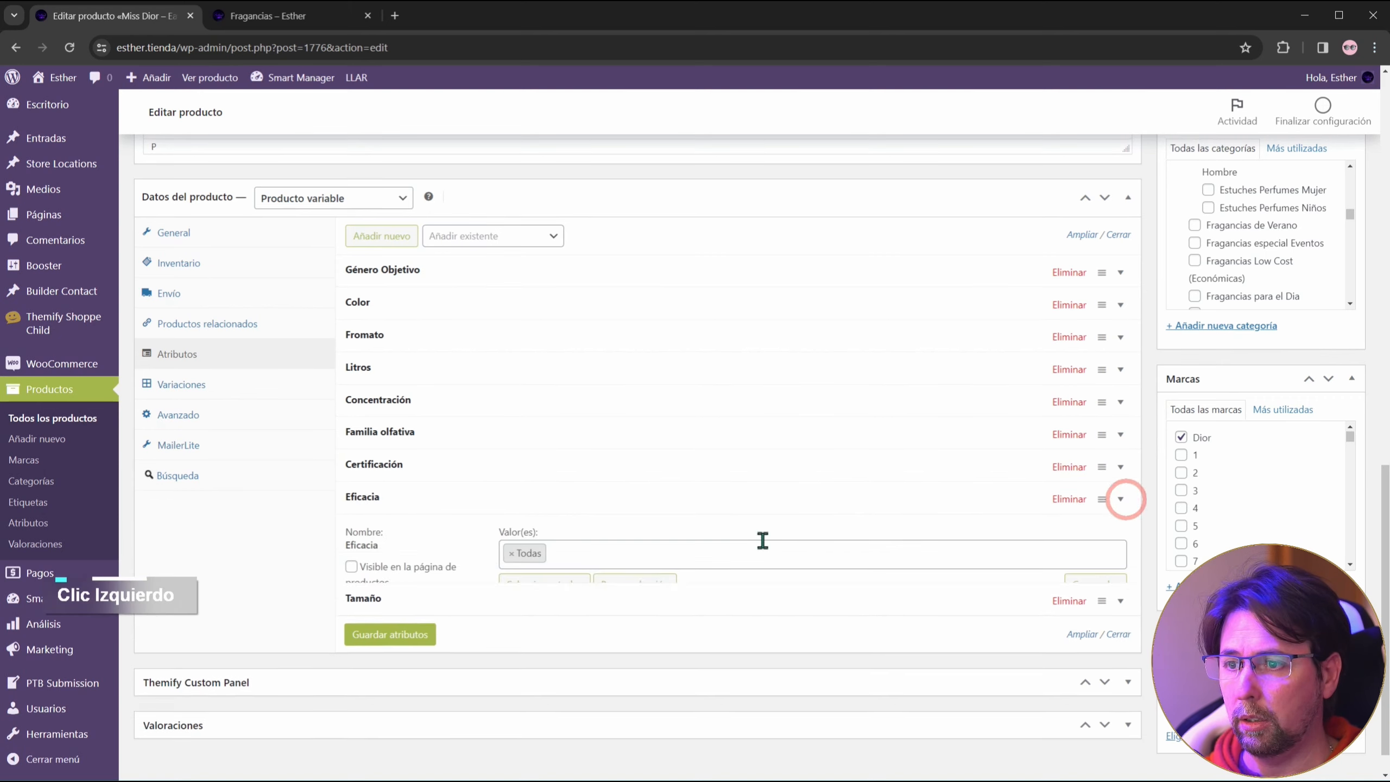
click(570, 553)
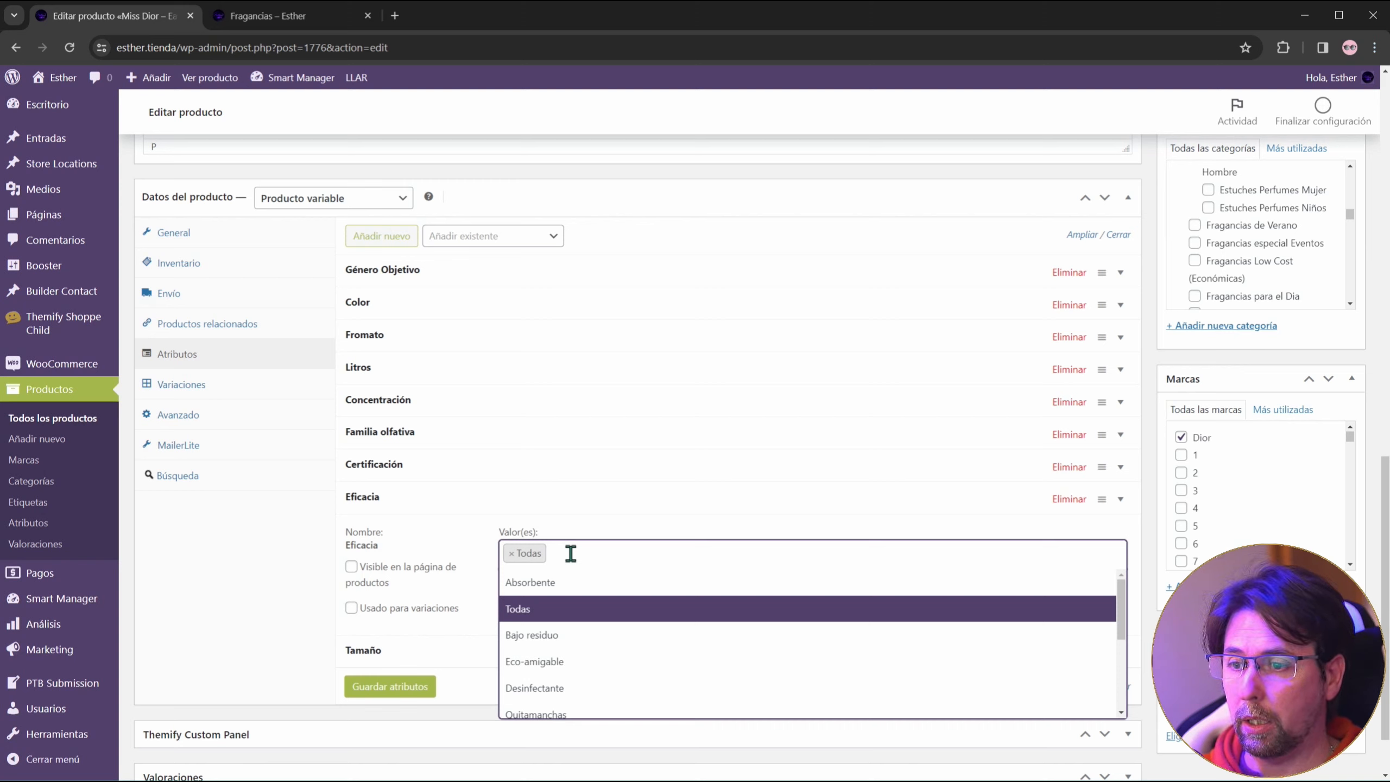
scroll(699, 639, down, 3)
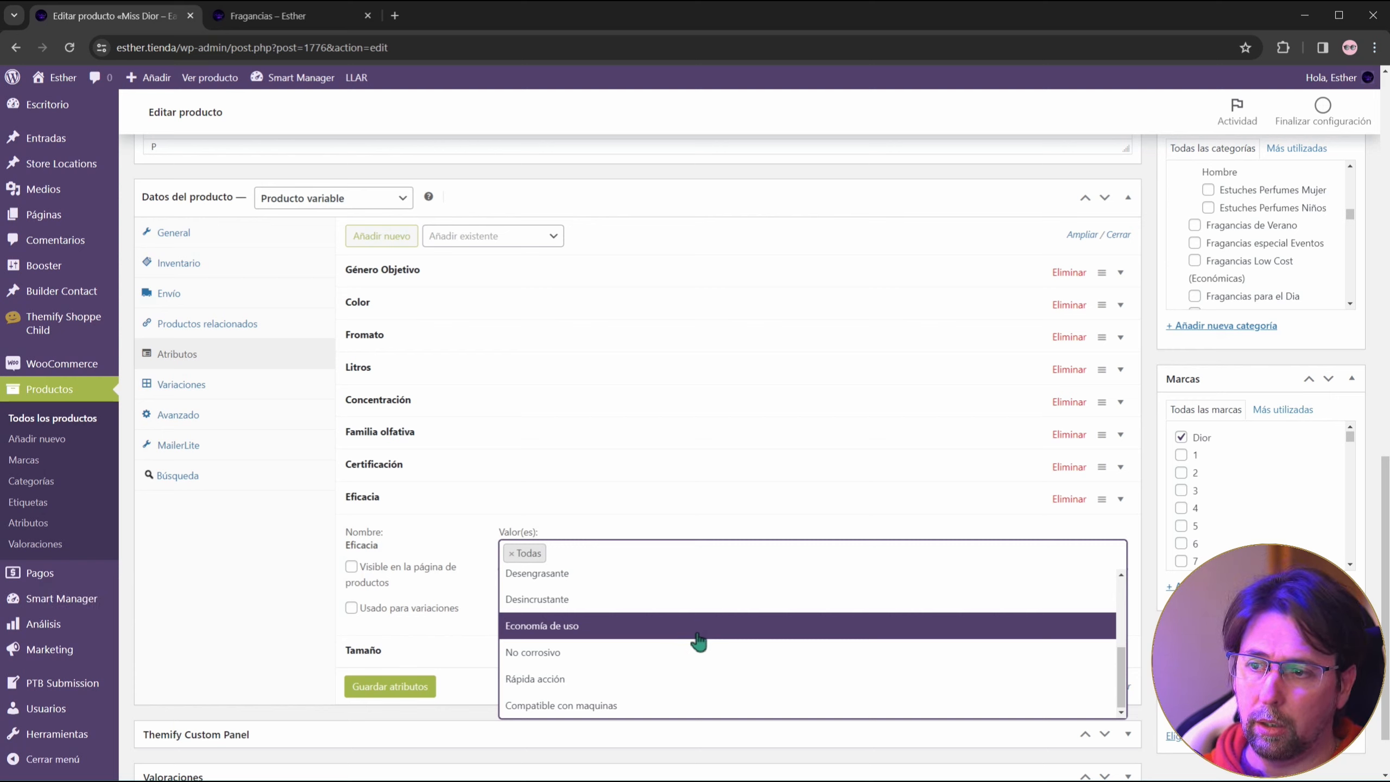
scroll(698, 641, up, 3)
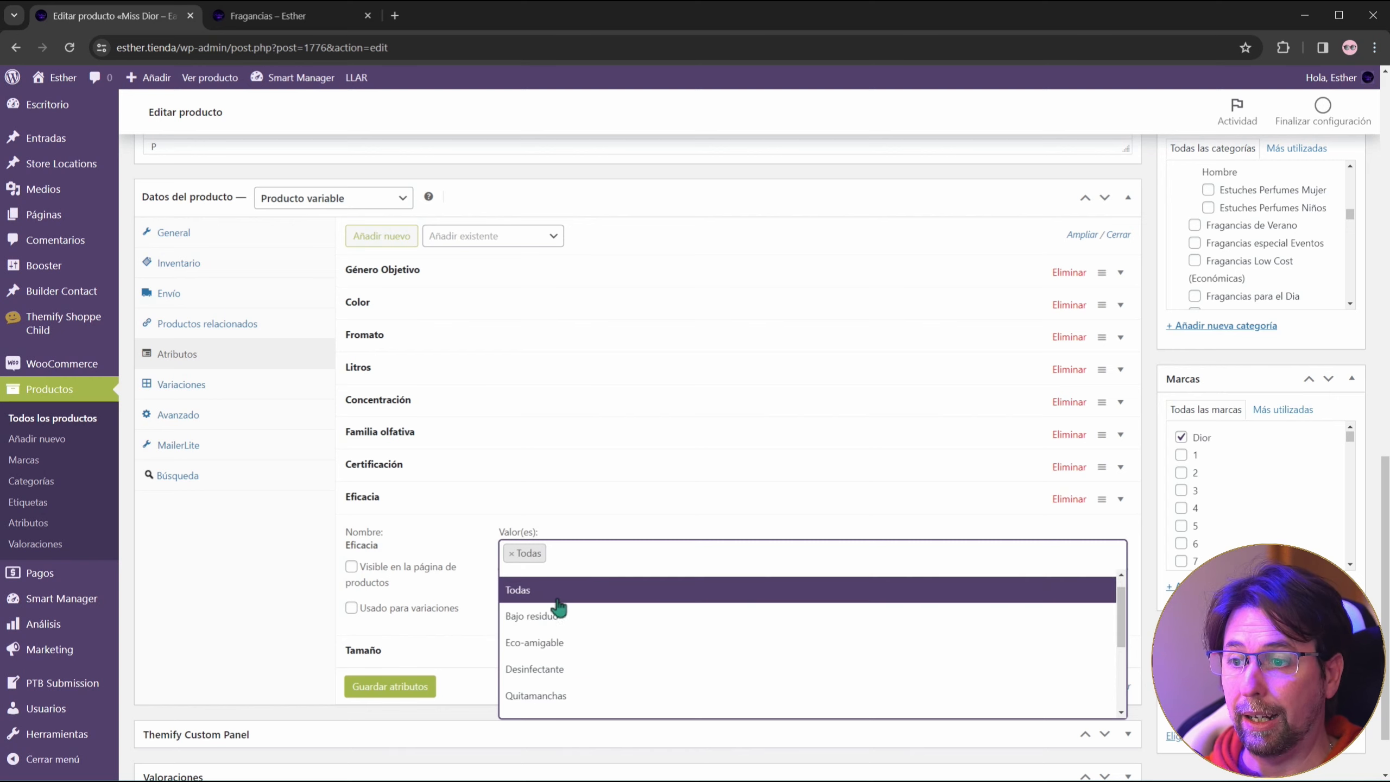
scroll(605, 624, down, 3)
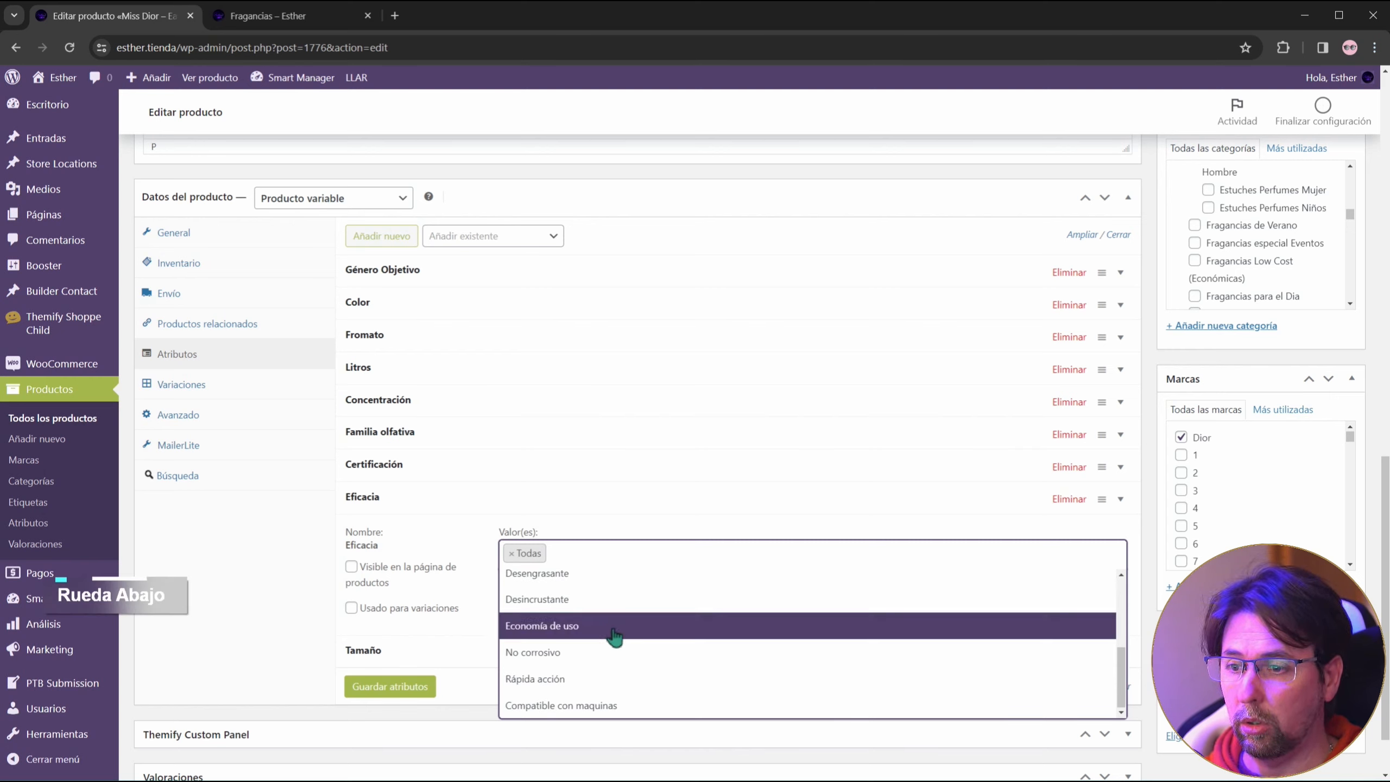
scroll(617, 641, up, 5)
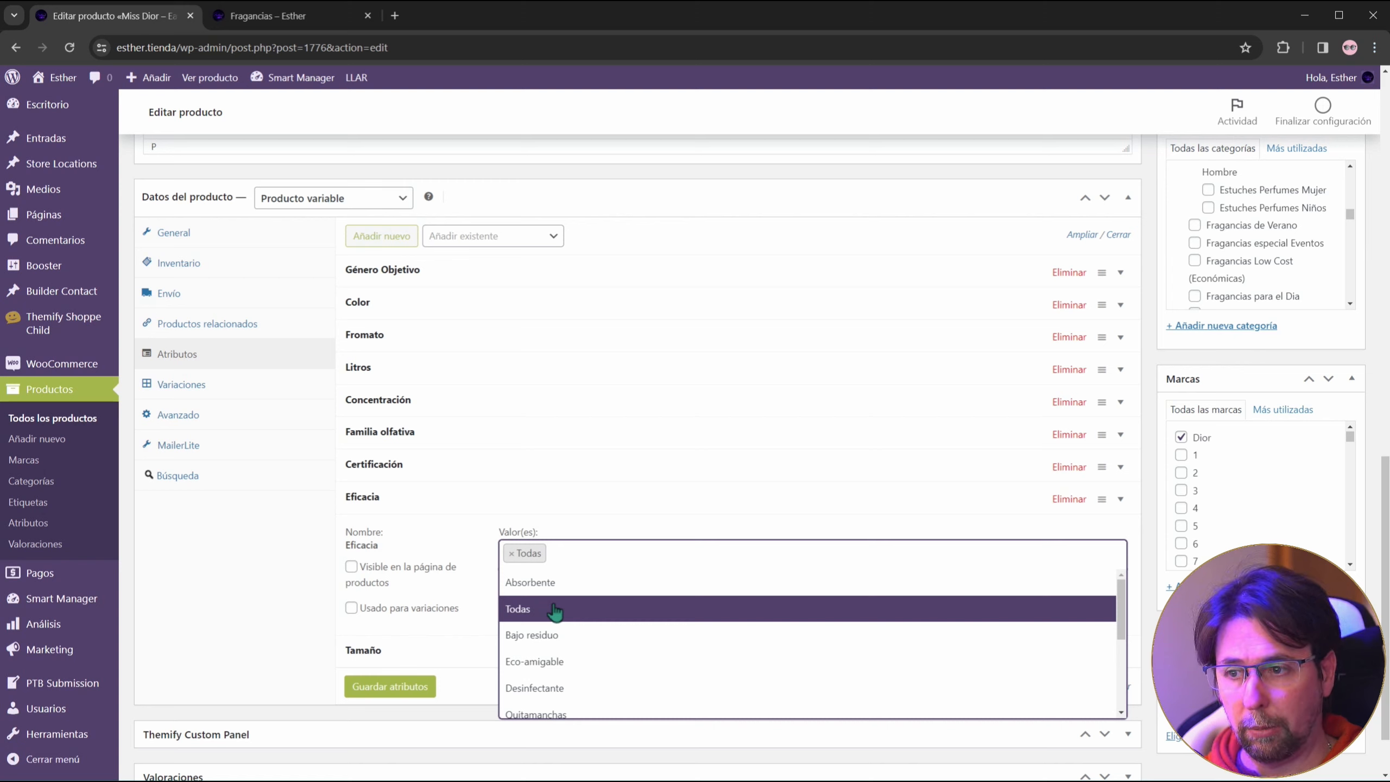
scroll(572, 591, down, 2)
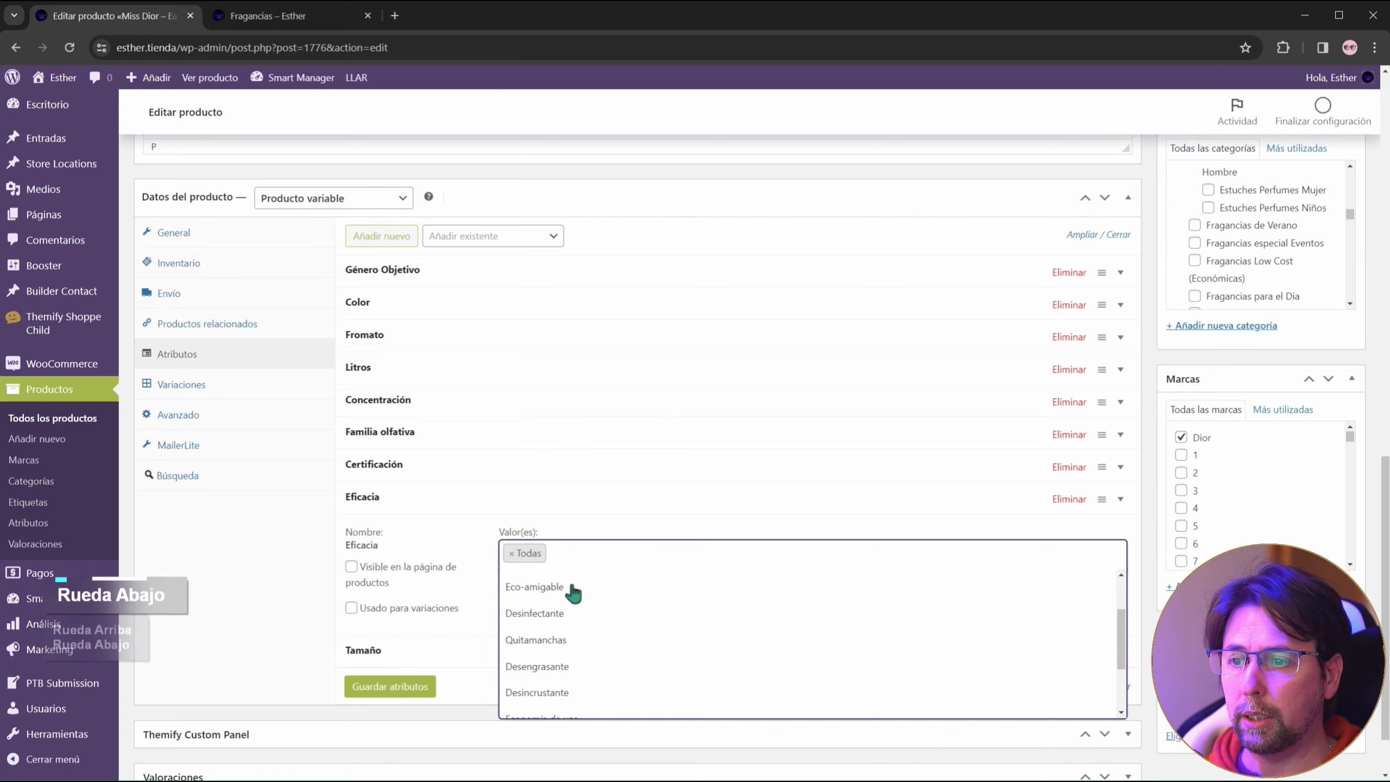
scroll(600, 651, down, 2)
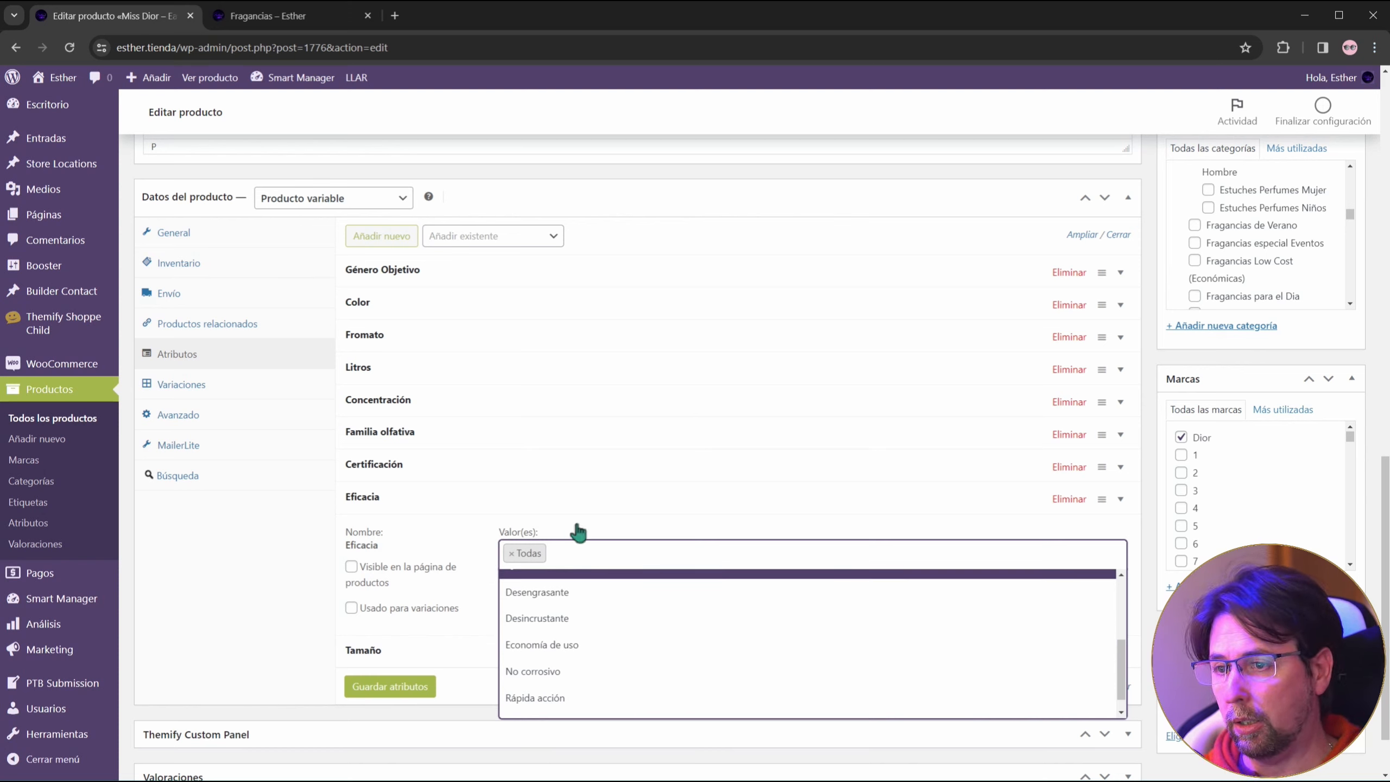
click(1121, 500)
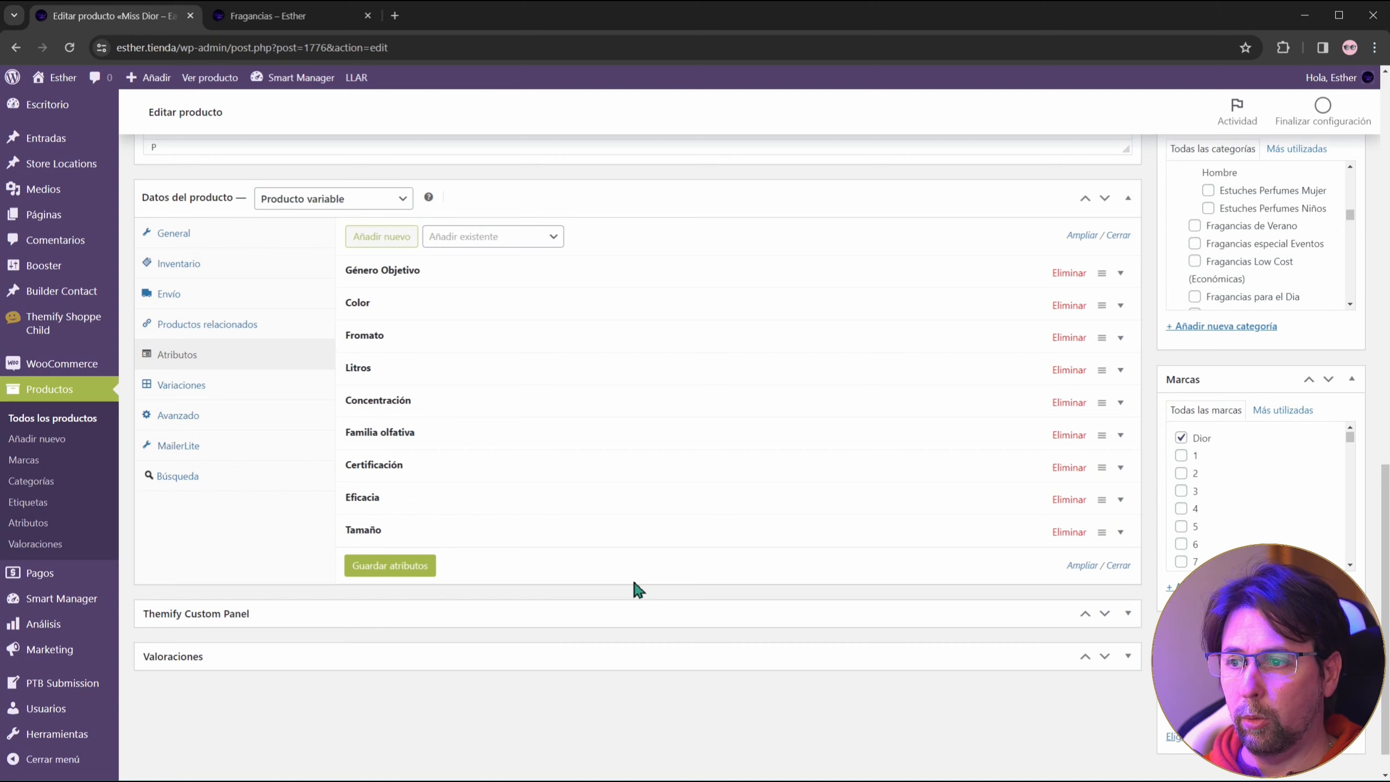
Step: Remove every attribute from the product, from Tamaño up to Género Objetivo
click(1059, 531)
click(1059, 499)
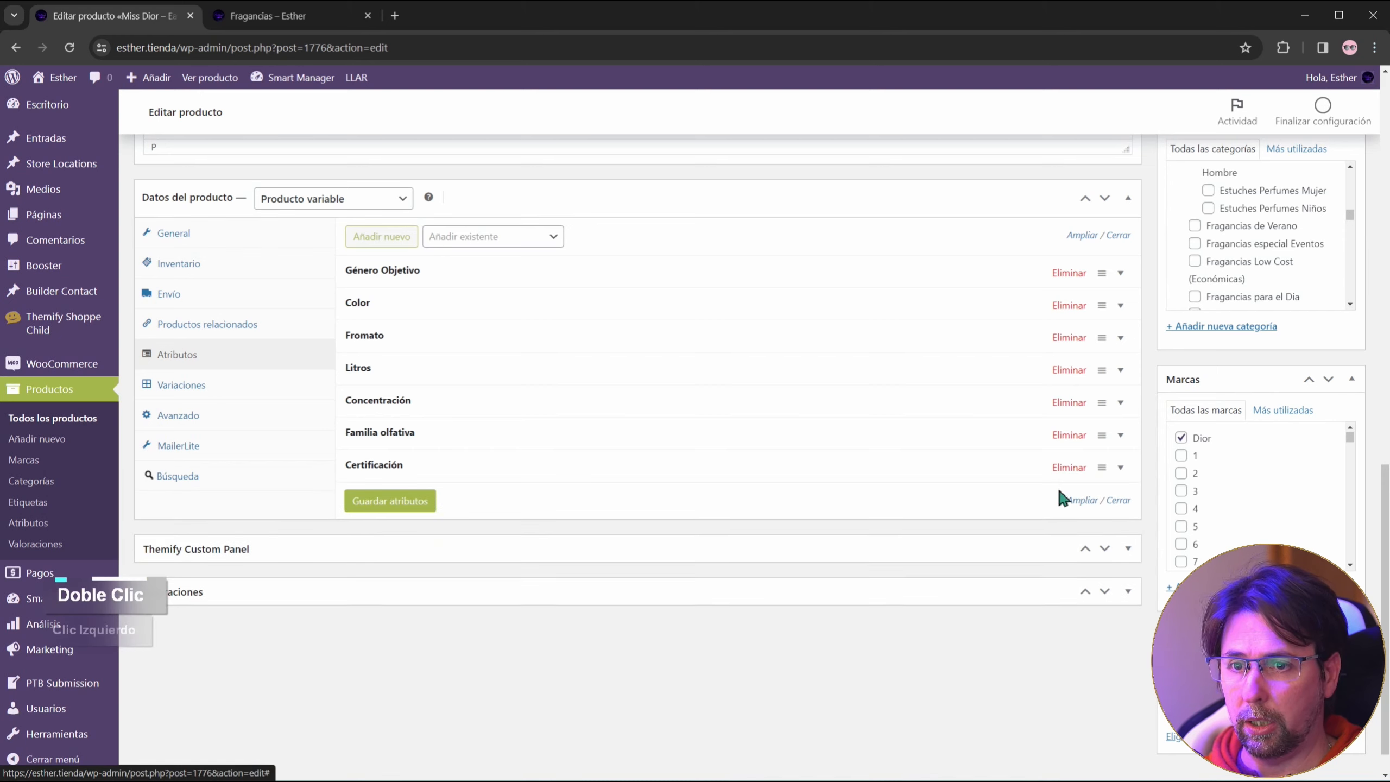
click(1064, 467)
click(1066, 435)
click(1068, 402)
click(1073, 370)
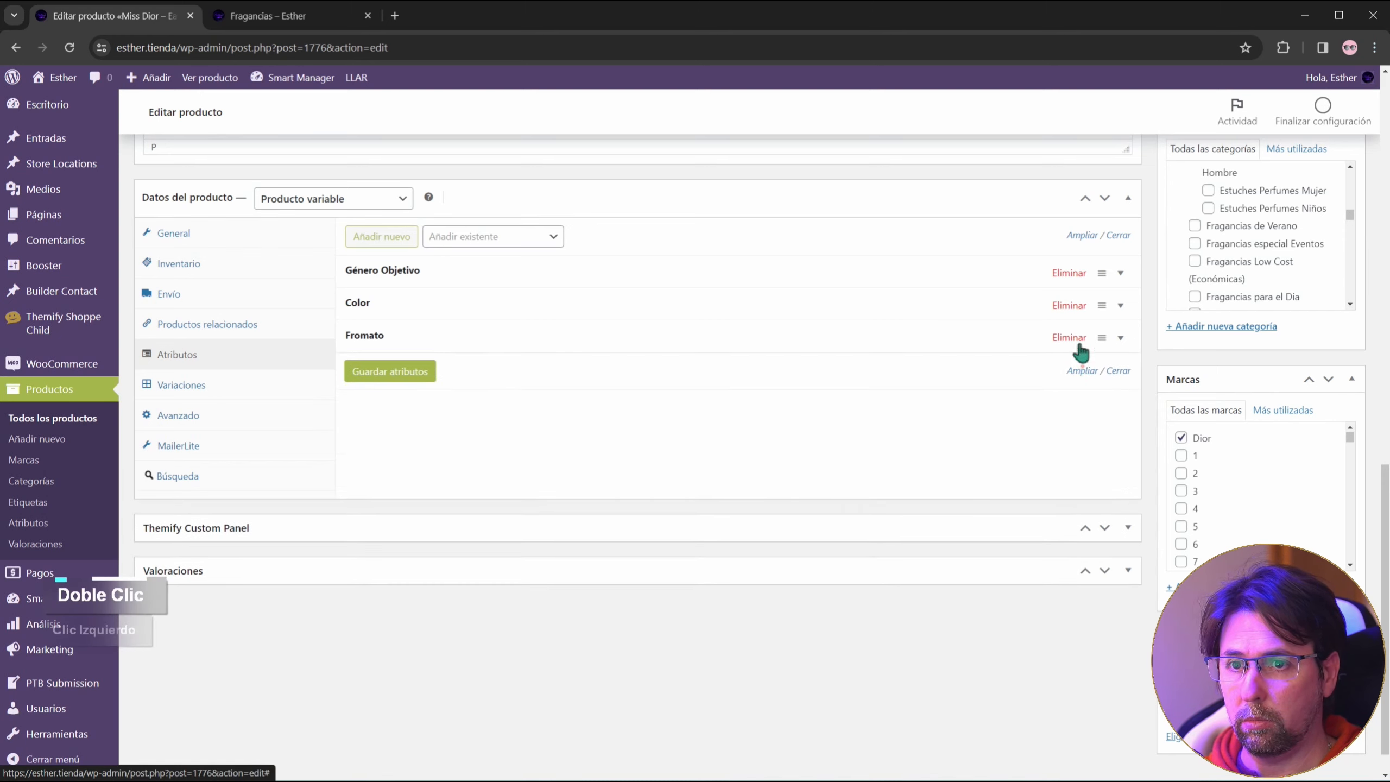
click(1068, 337)
click(1068, 305)
click(1068, 273)
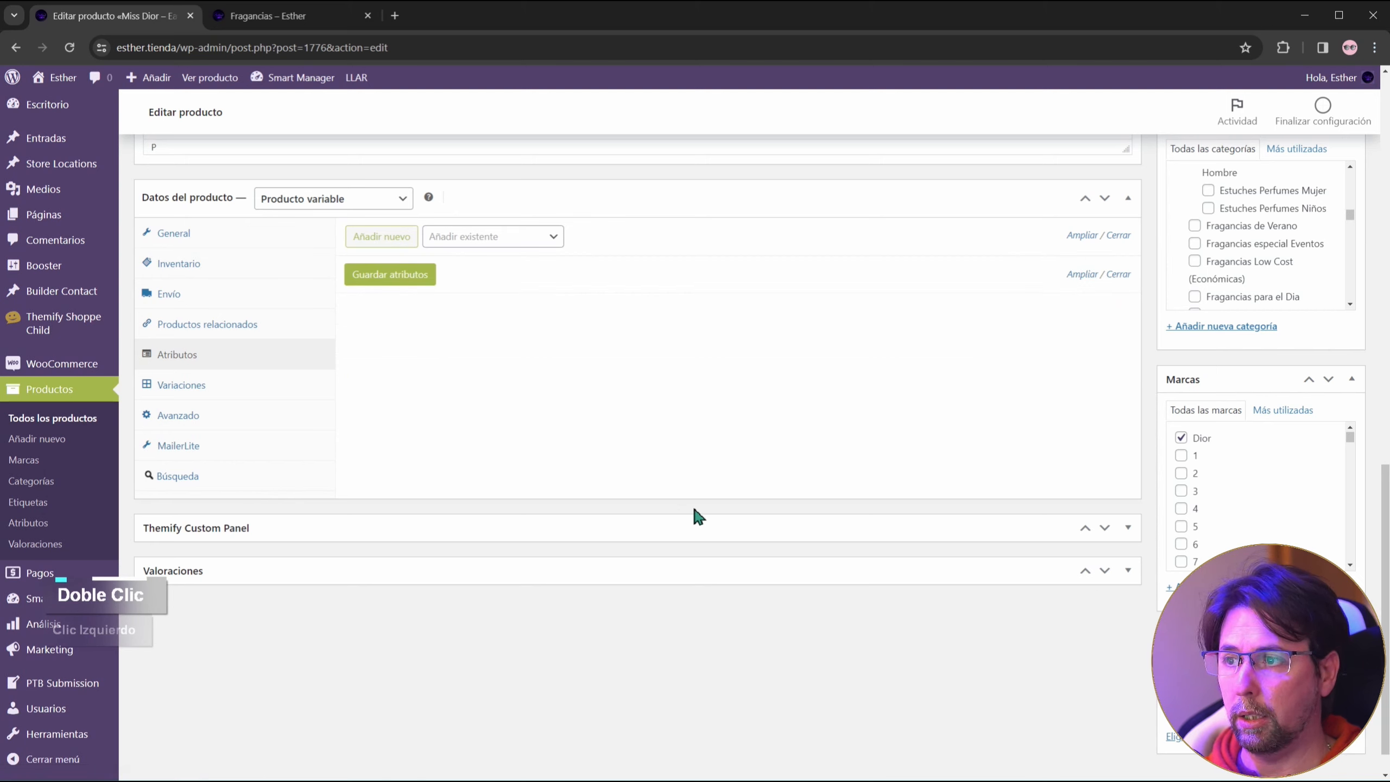
Step: Update the product to save the cleared attribute list and reopen its Atributos data
click(559, 230)
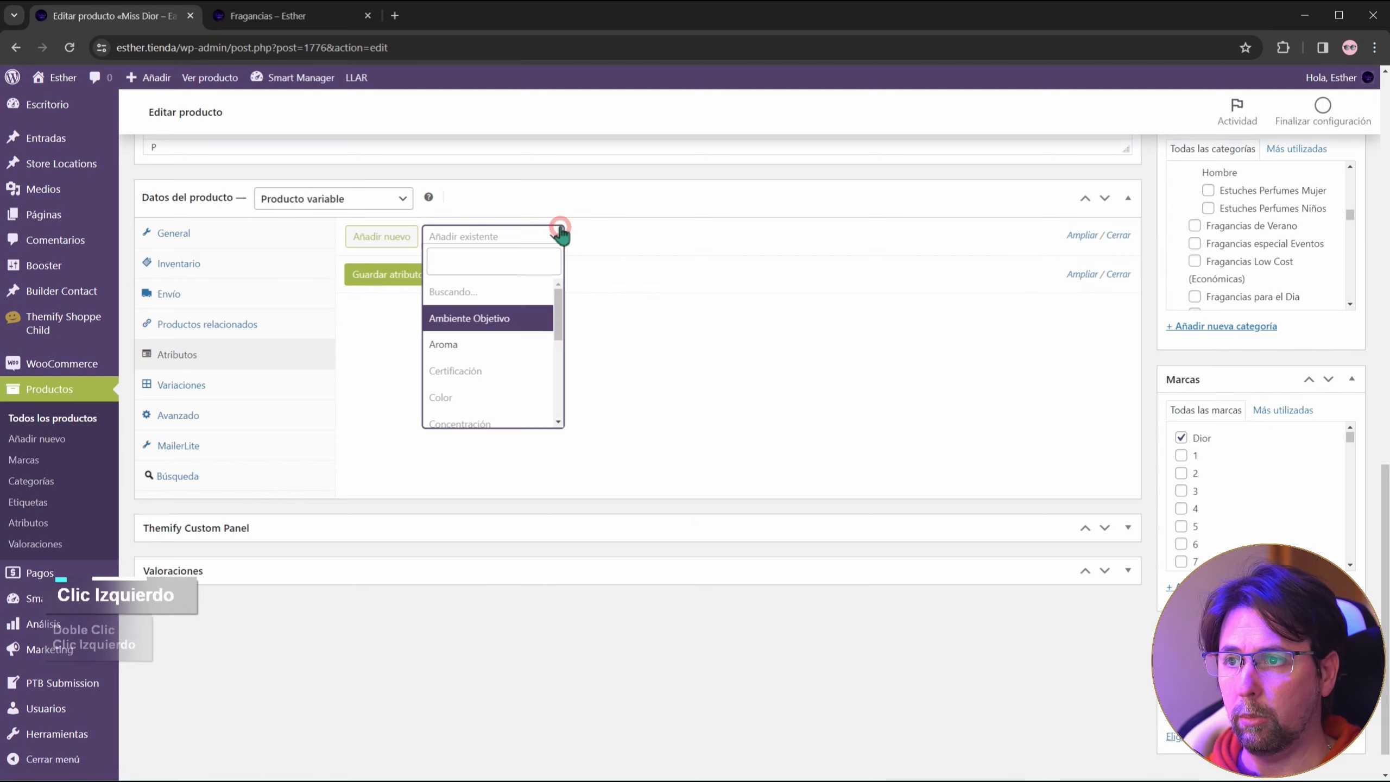
click(601, 282)
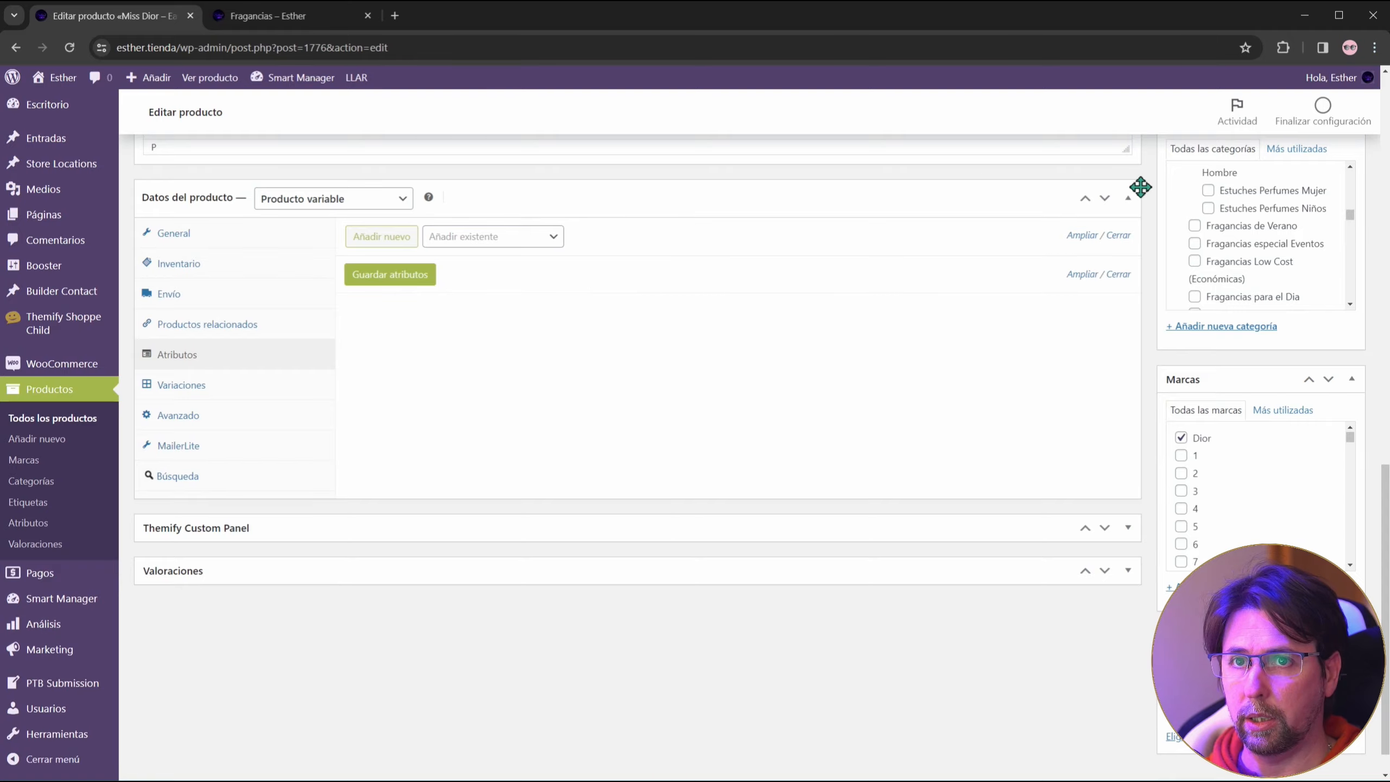
scroll(1135, 343, up, 10)
click(1346, 472)
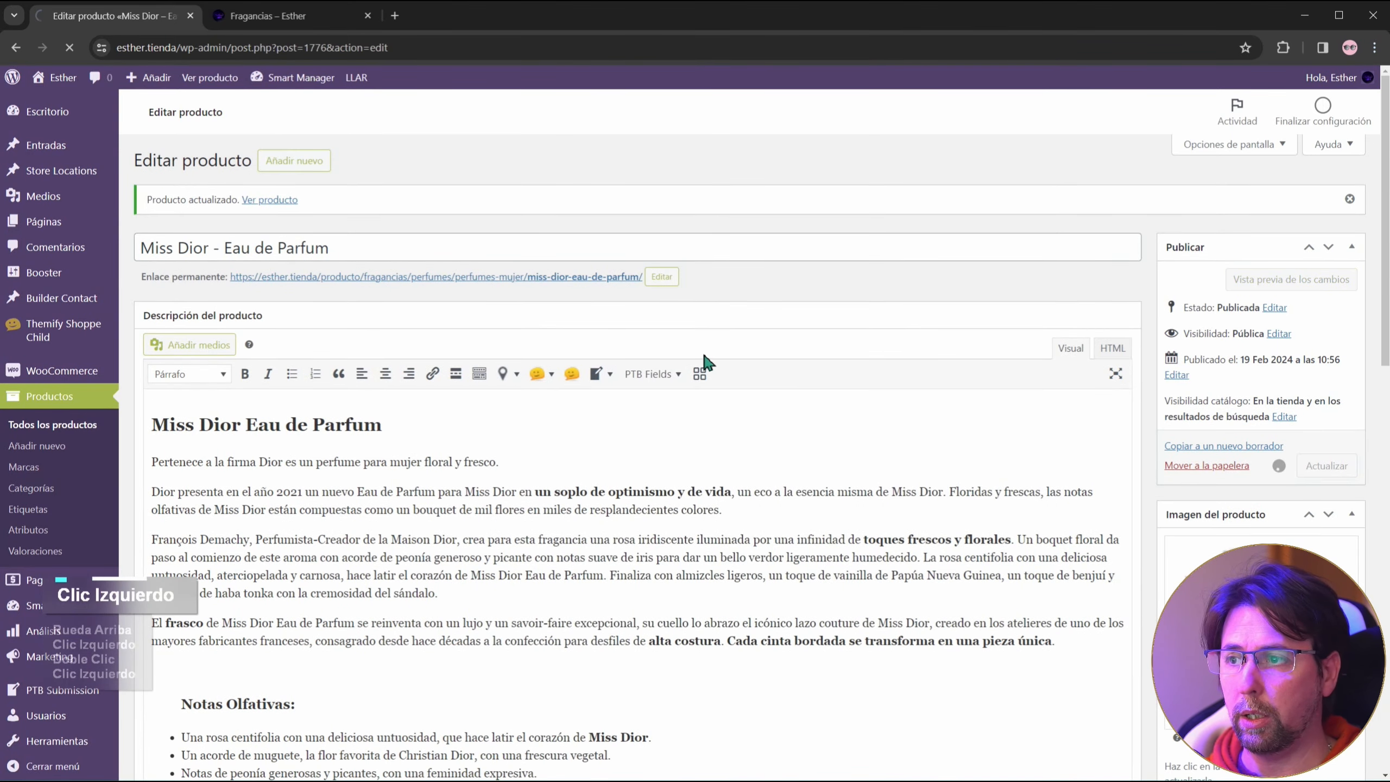
scroll(751, 350, down, 10)
scroll(752, 350, up, 1)
scroll(753, 353, up, 2)
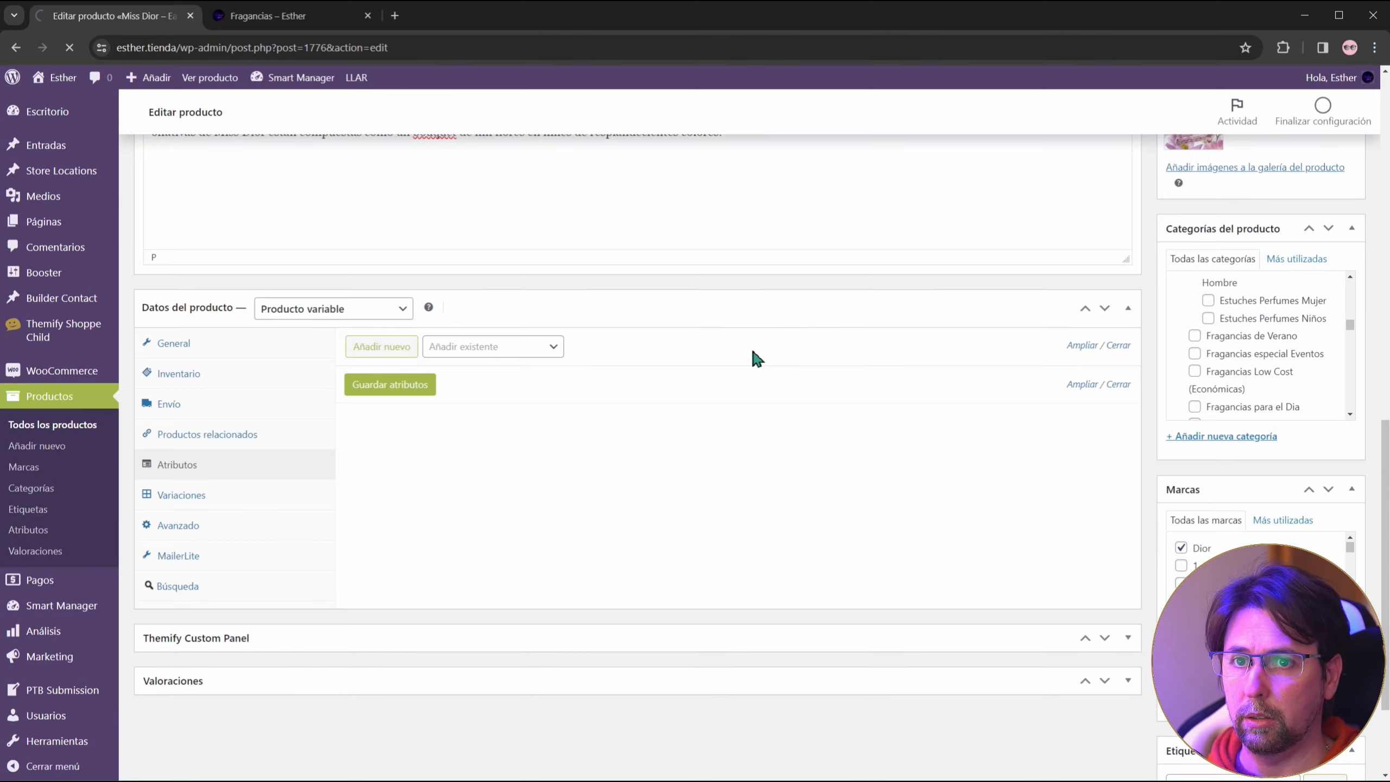
click(497, 348)
scroll(736, 362, down, 1)
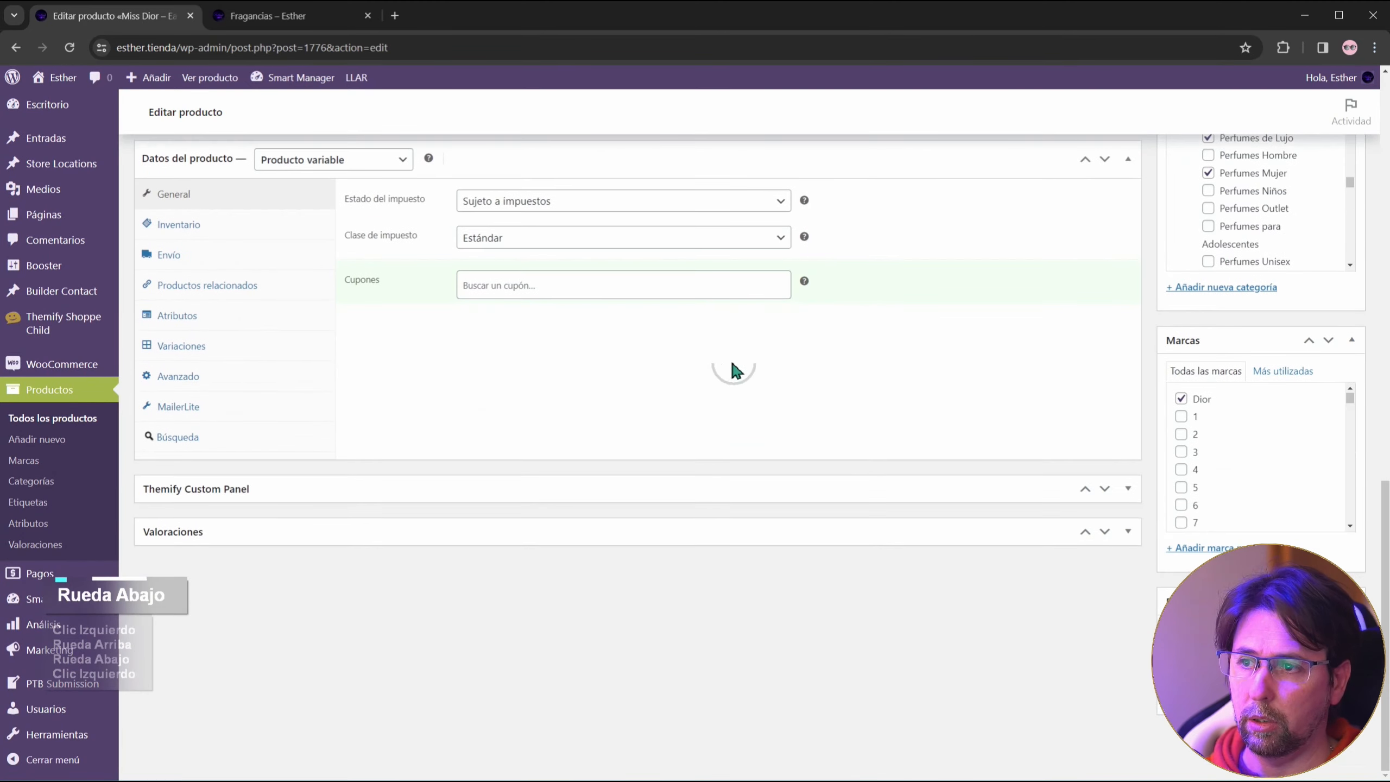
scroll(684, 372, up, 3)
scroll(329, 471, down, 1)
click(141, 466)
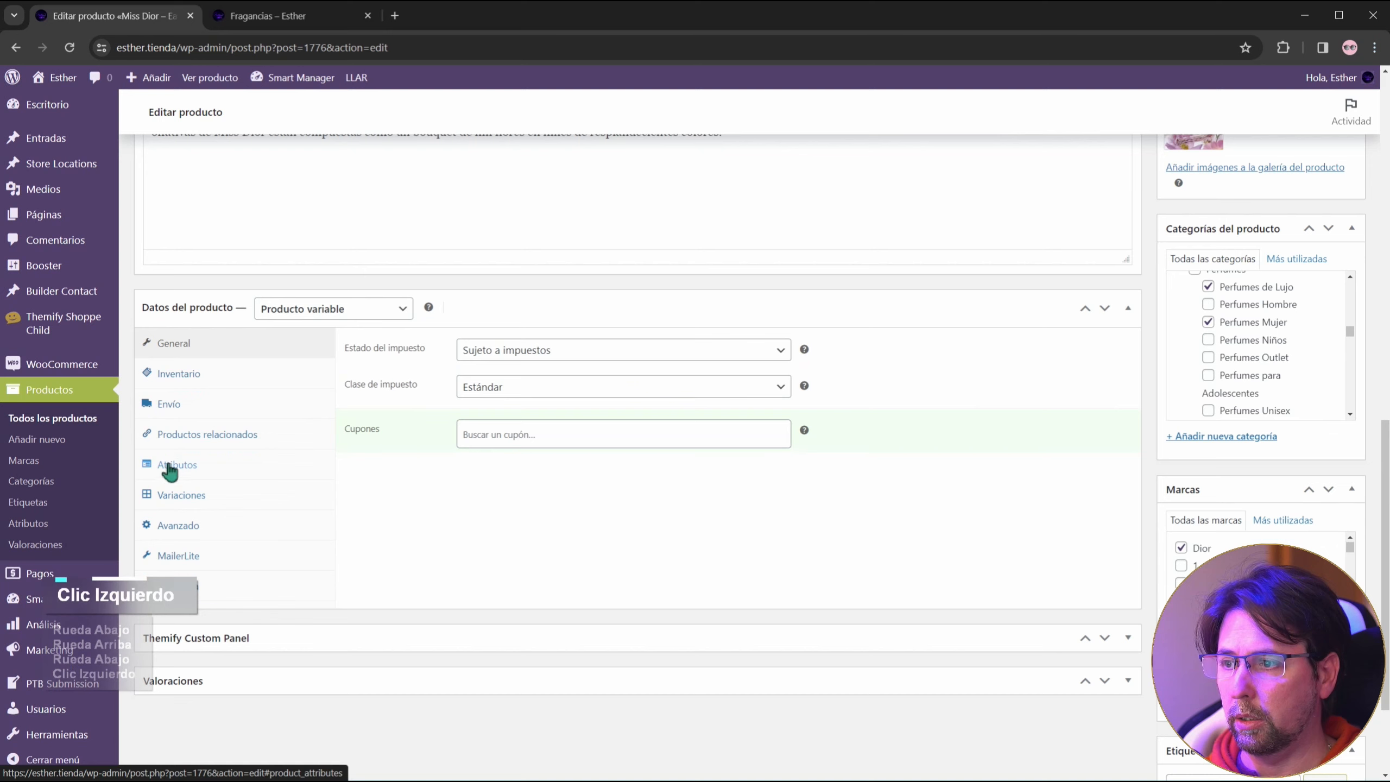
Step: Add the existing attribute Ambiente Objetivo, check its available values and remove it from the product
click(512, 345)
drag(559, 465, 548, 357)
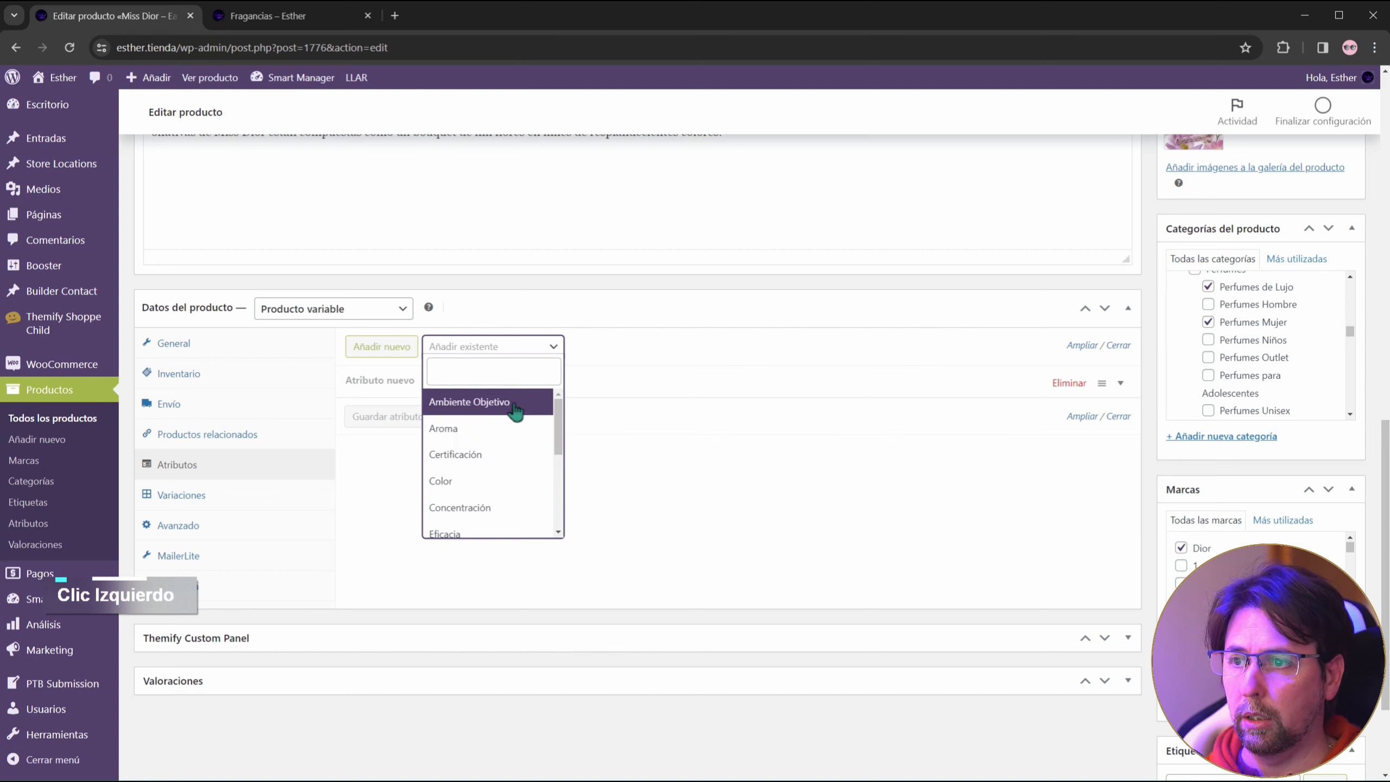
click(471, 401)
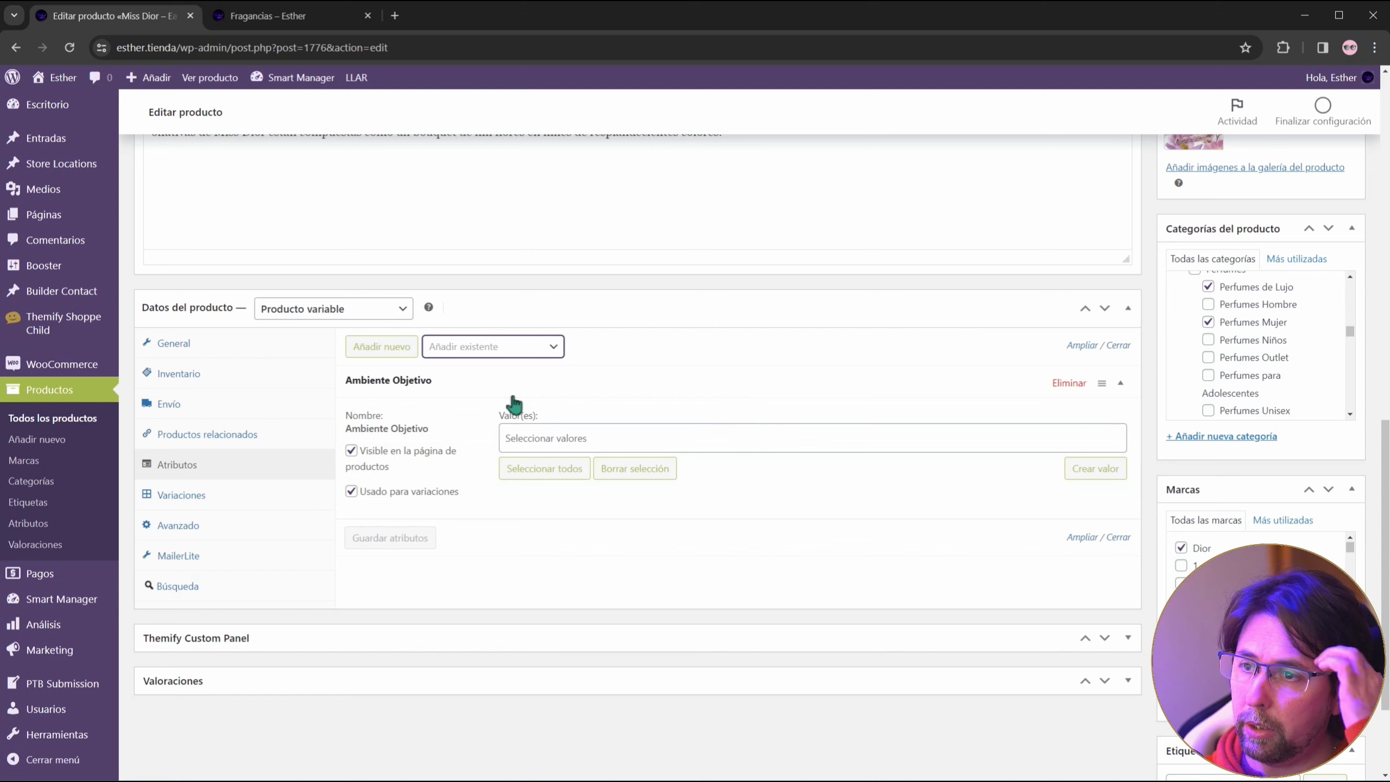
click(703, 438)
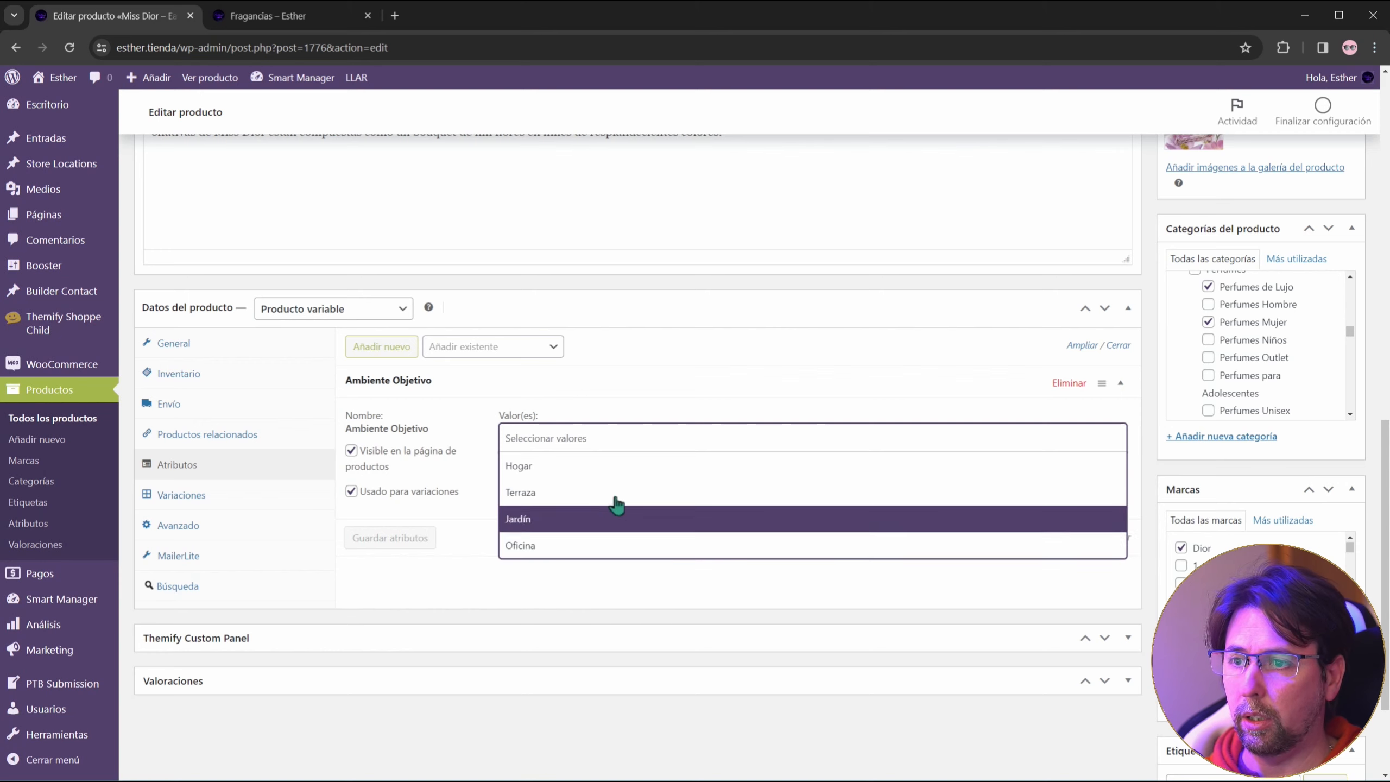
click(1054, 391)
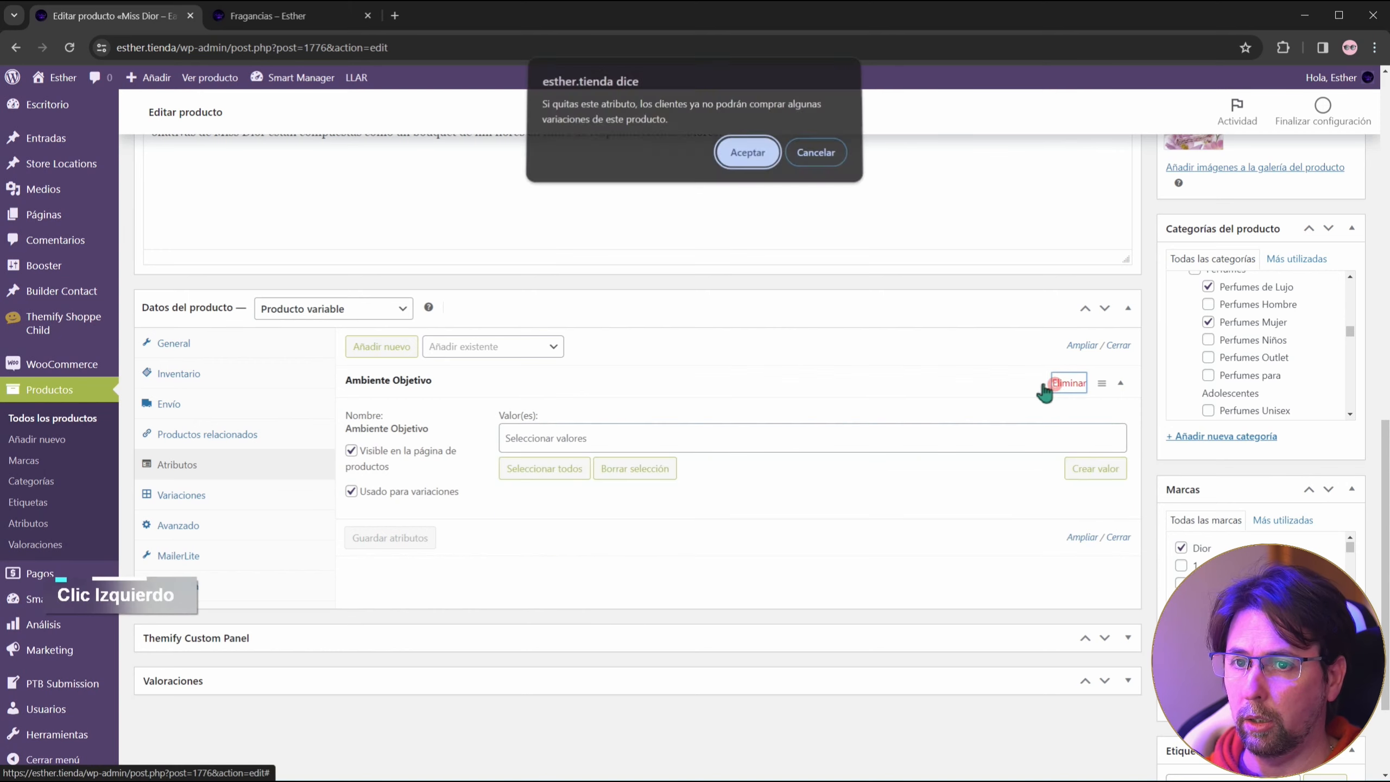
click(752, 161)
Step: Add the existing attribute Aroma, look through its scent values and remove it from the product
click(517, 348)
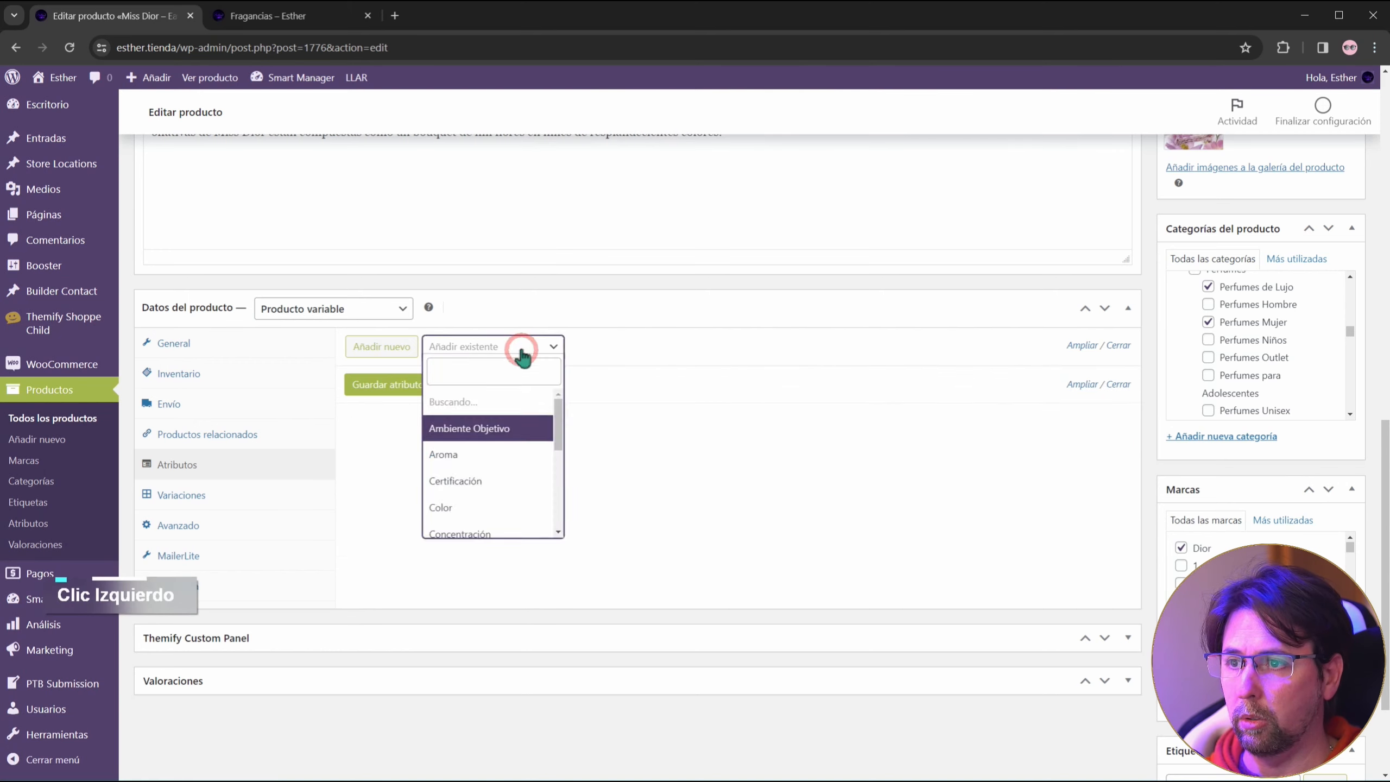
click(495, 456)
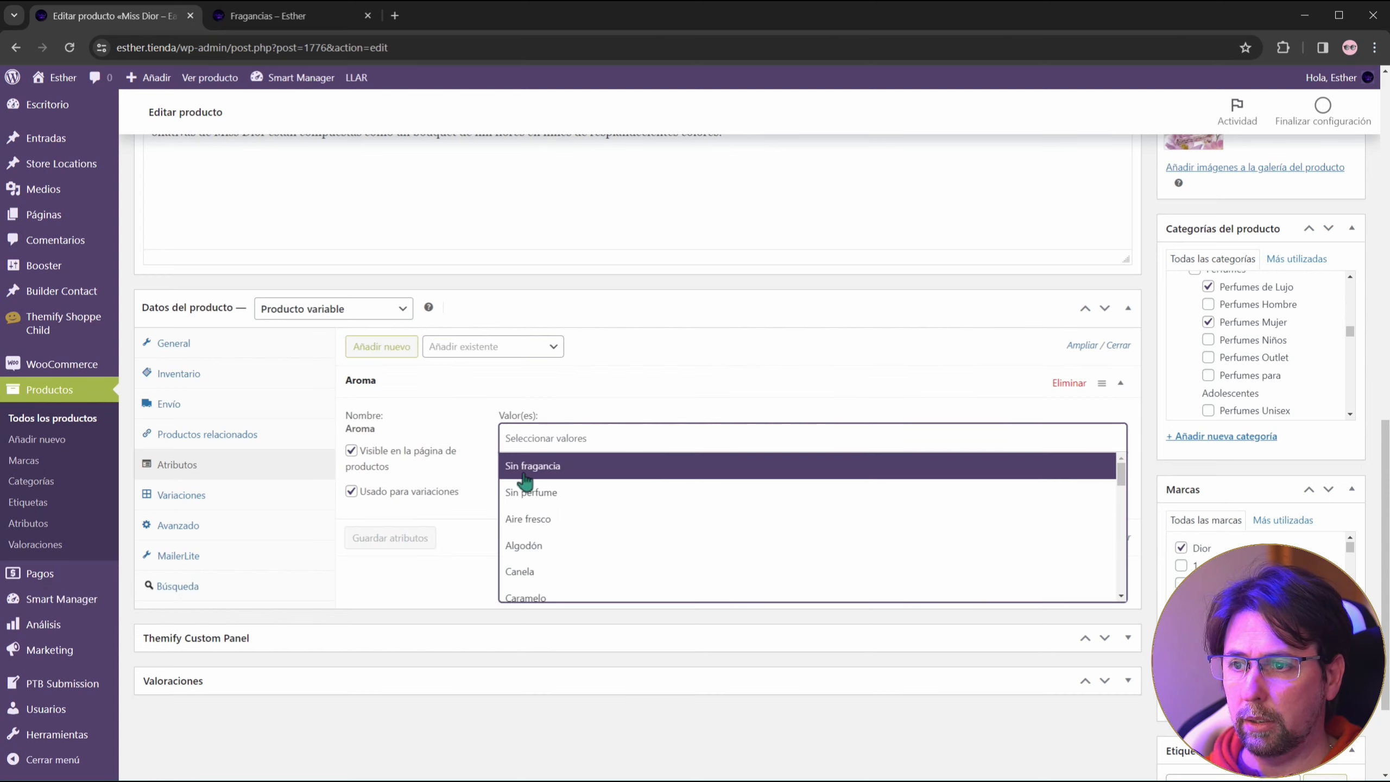
scroll(624, 493, down, 2)
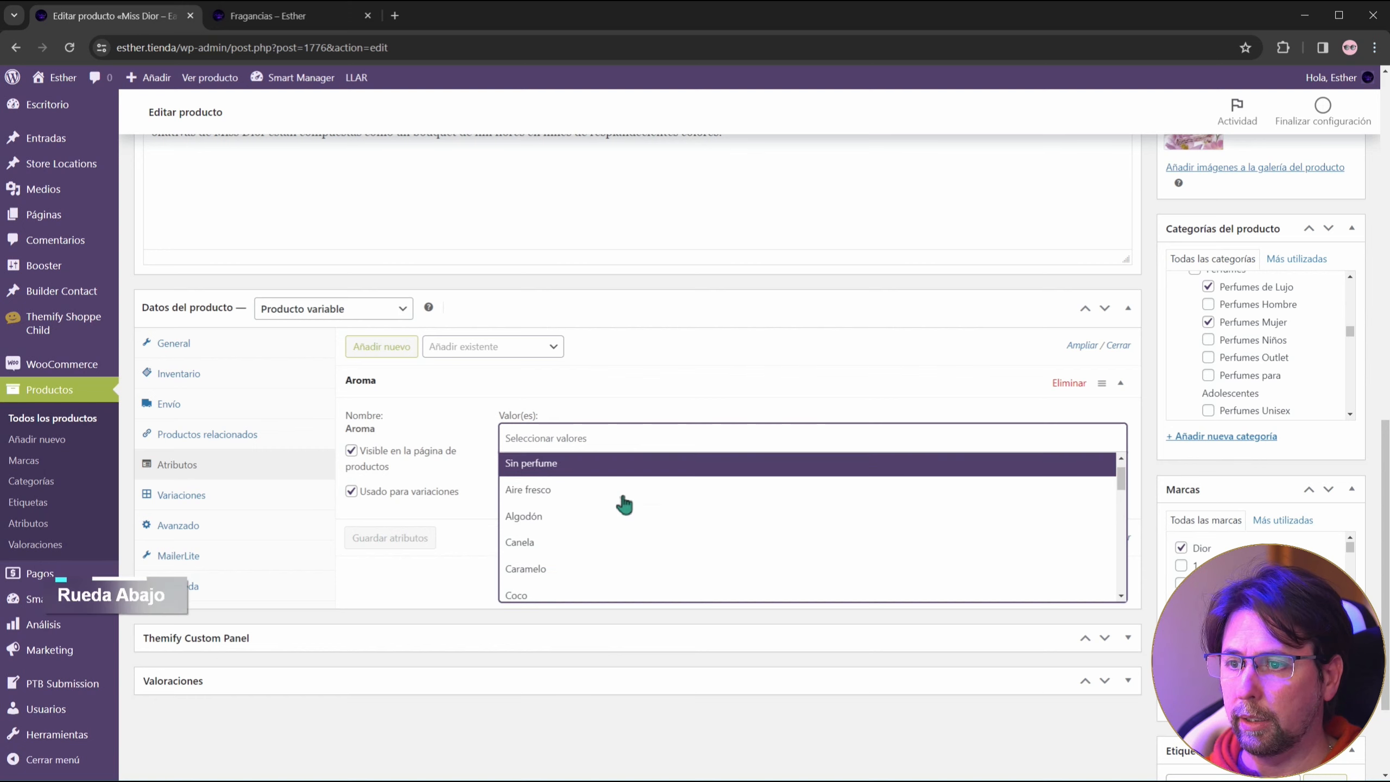
scroll(624, 504, down, 2)
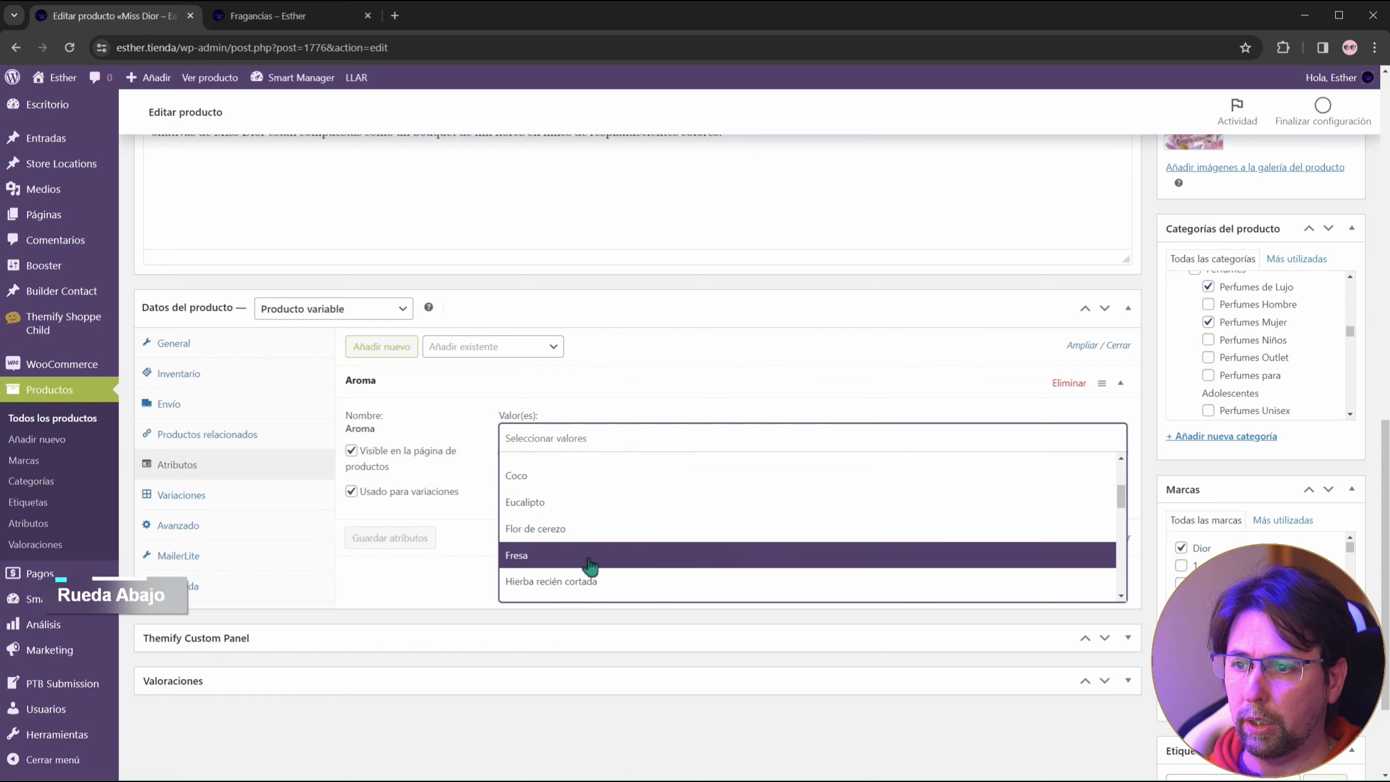
scroll(590, 565, down, 5)
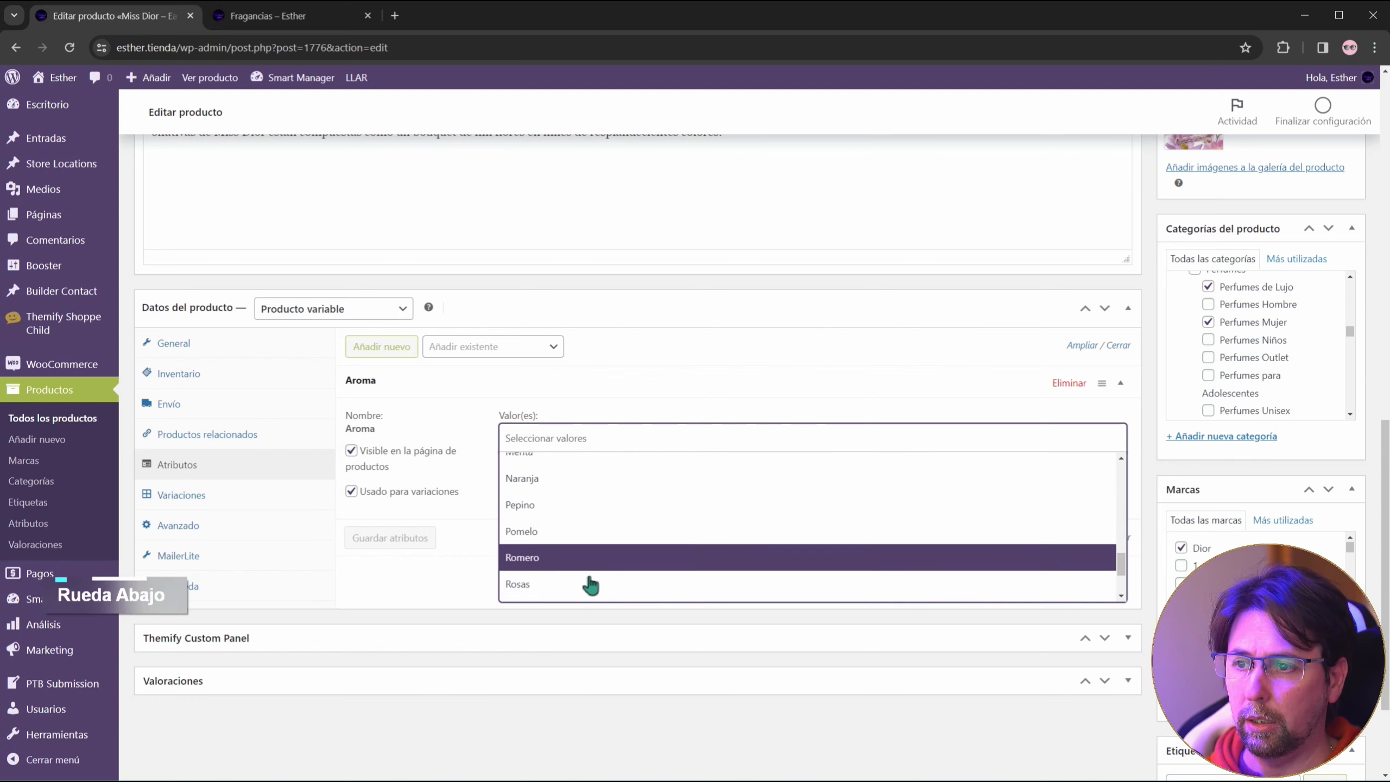
scroll(588, 578, down, 2)
scroll(588, 575, up, 10)
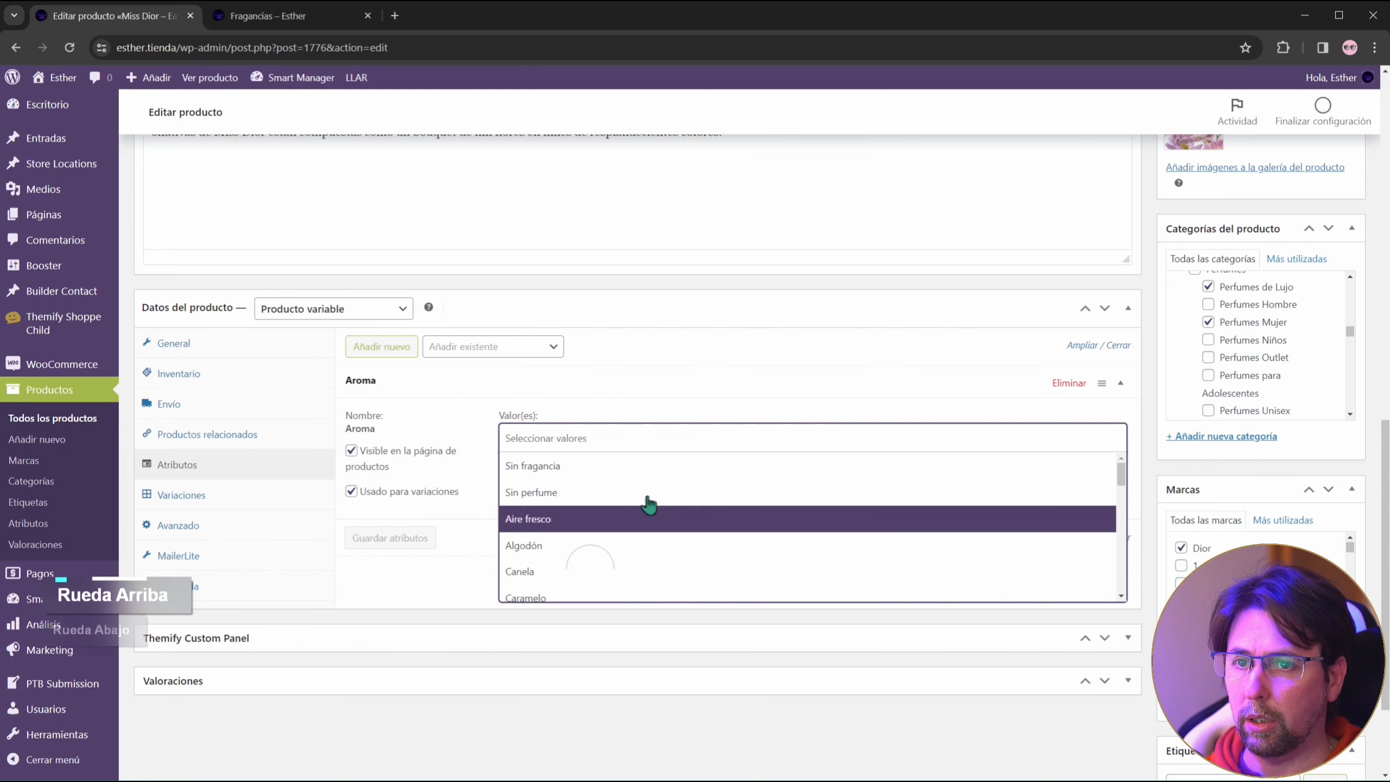
click(751, 373)
click(1069, 383)
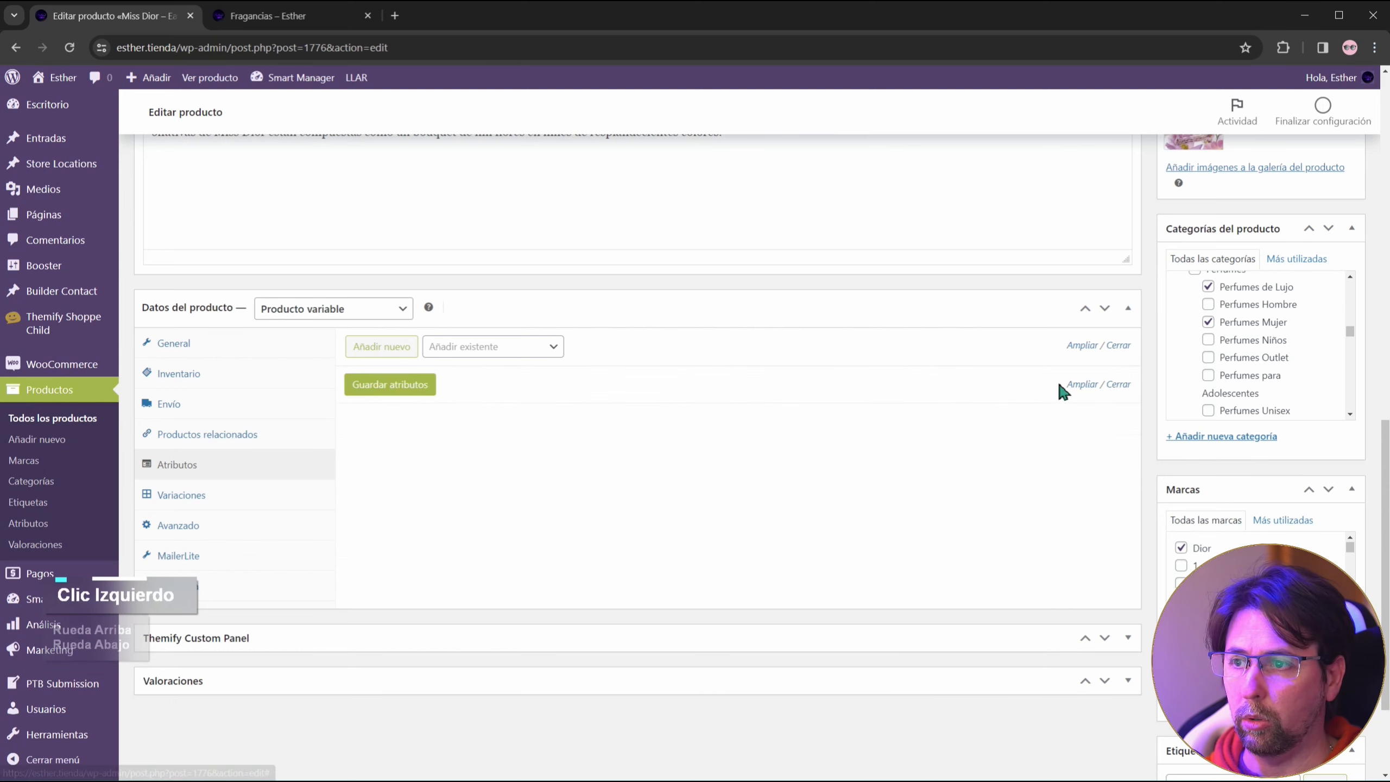
Step: Add the existing attribute Certificación with the value Cruelty free, not used for variations, and collapse it
click(560, 349)
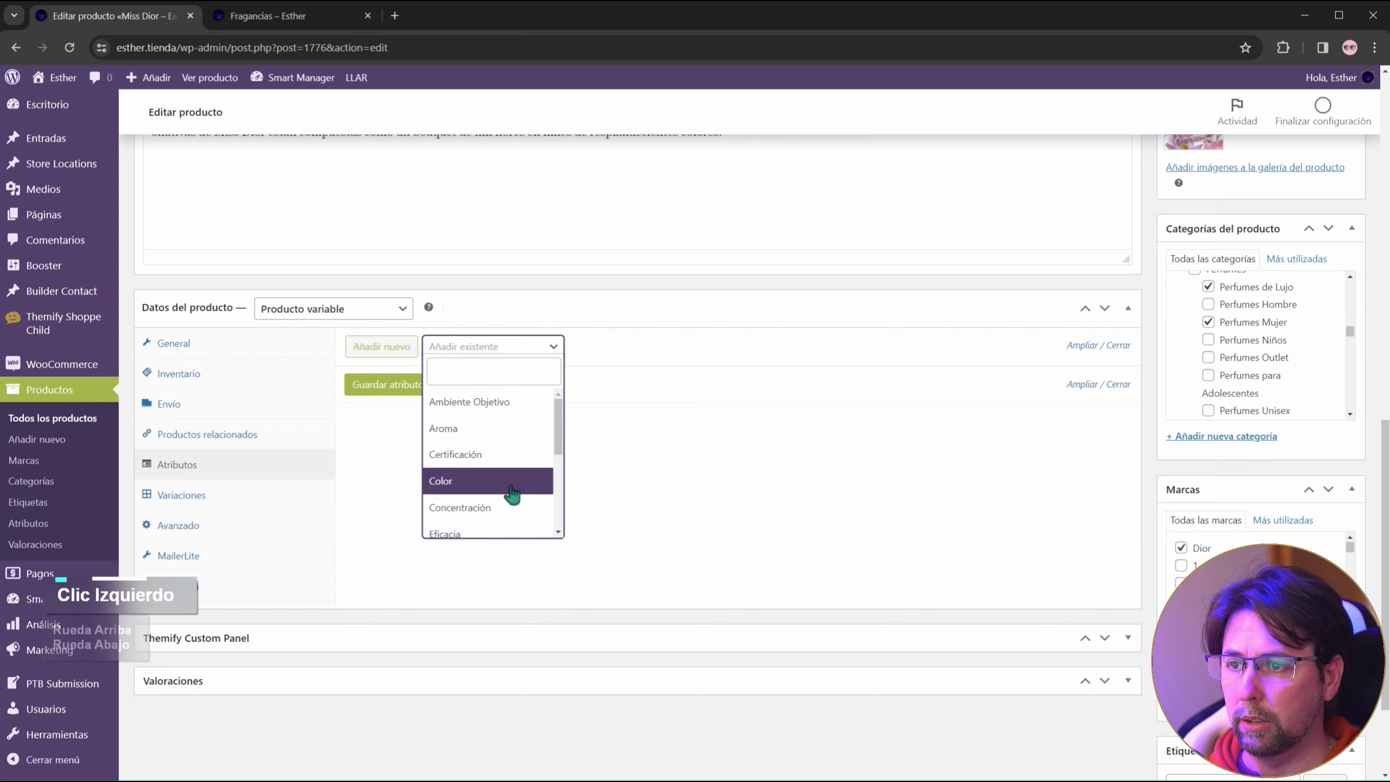
click(517, 454)
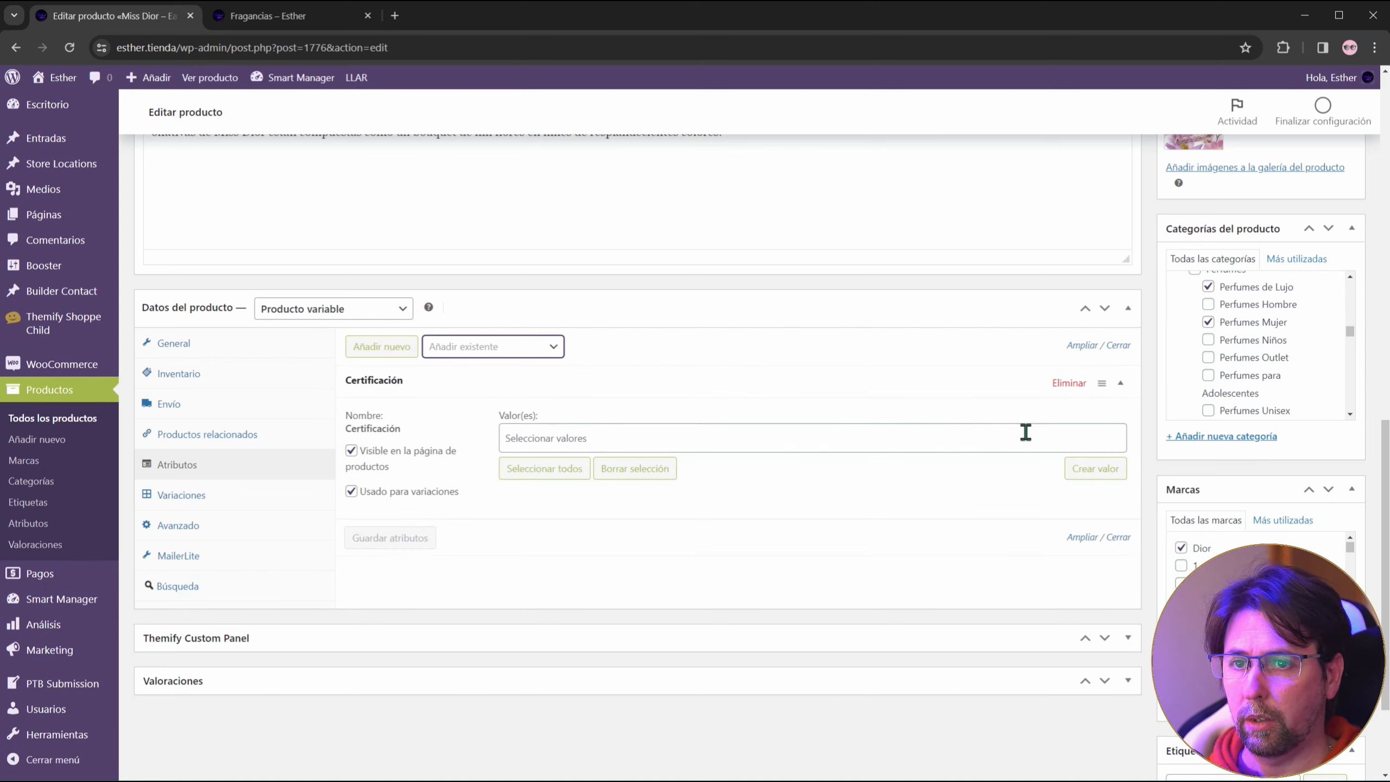
click(927, 437)
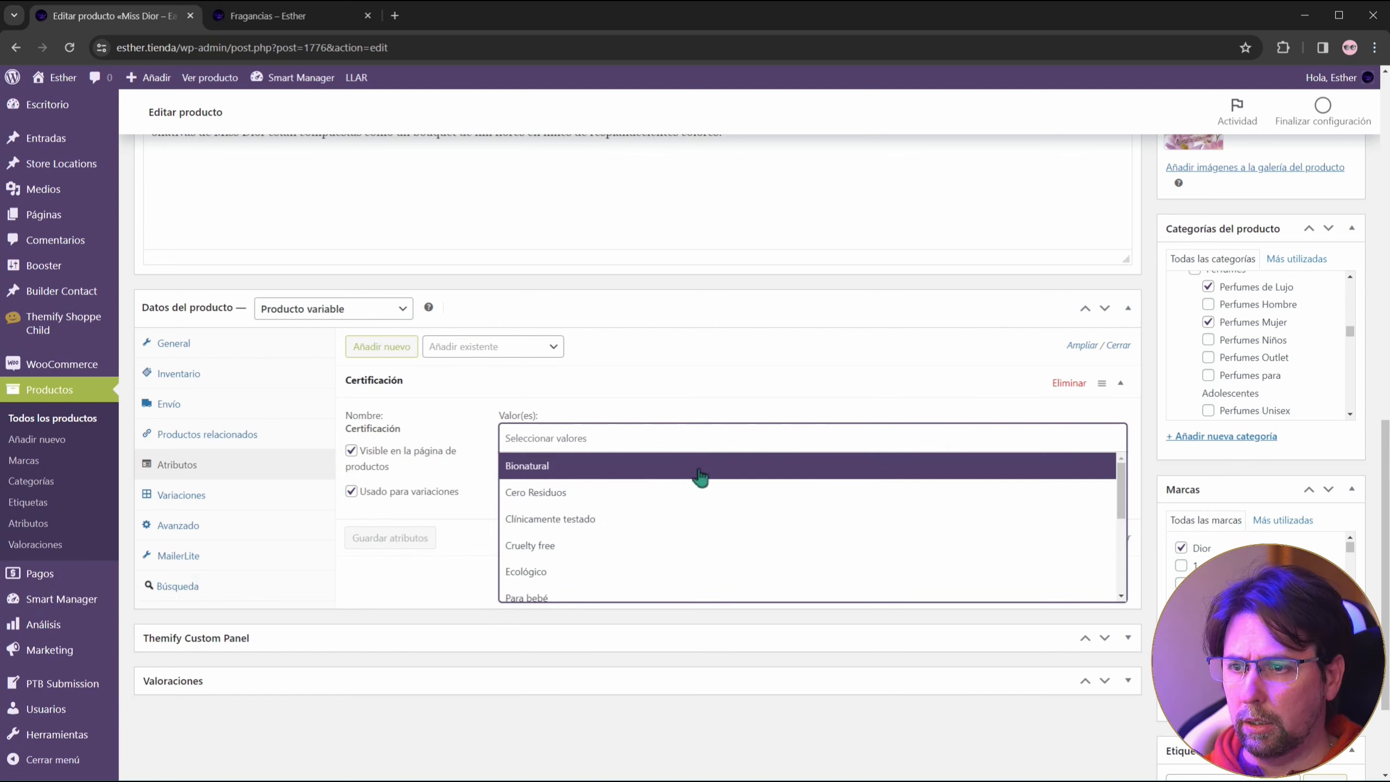
click(604, 552)
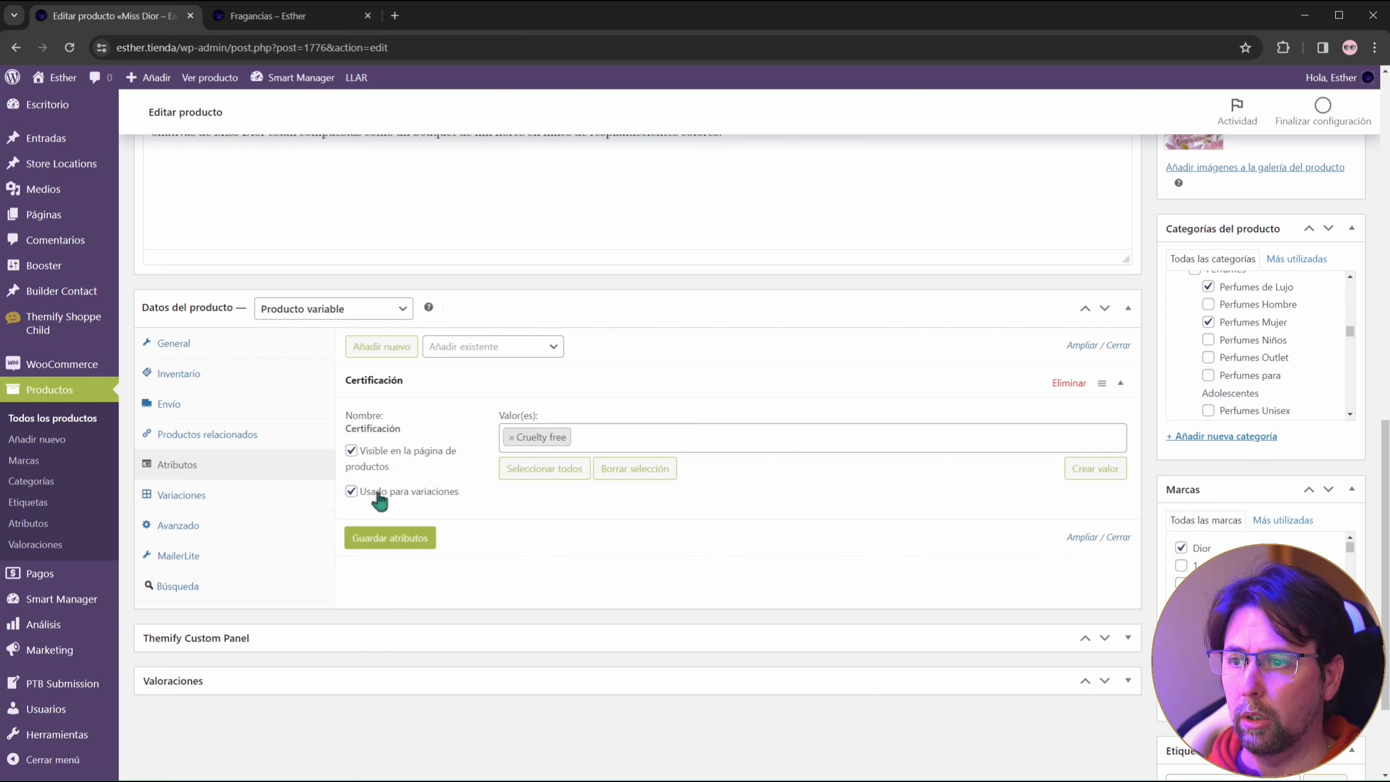
click(406, 496)
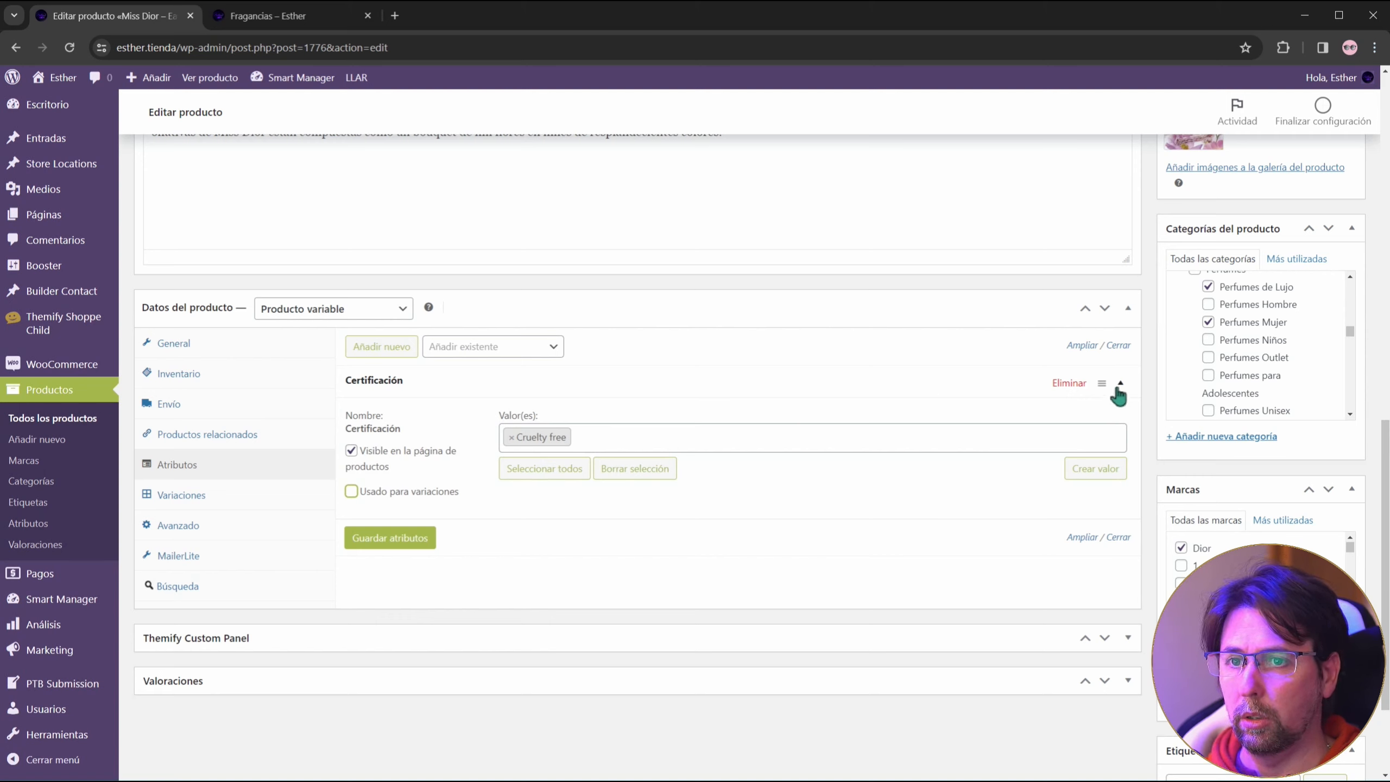
click(502, 355)
click(1120, 383)
Step: Add the existing attribute Color with the value Rosa palo, not used for variations, and collapse it
click(493, 346)
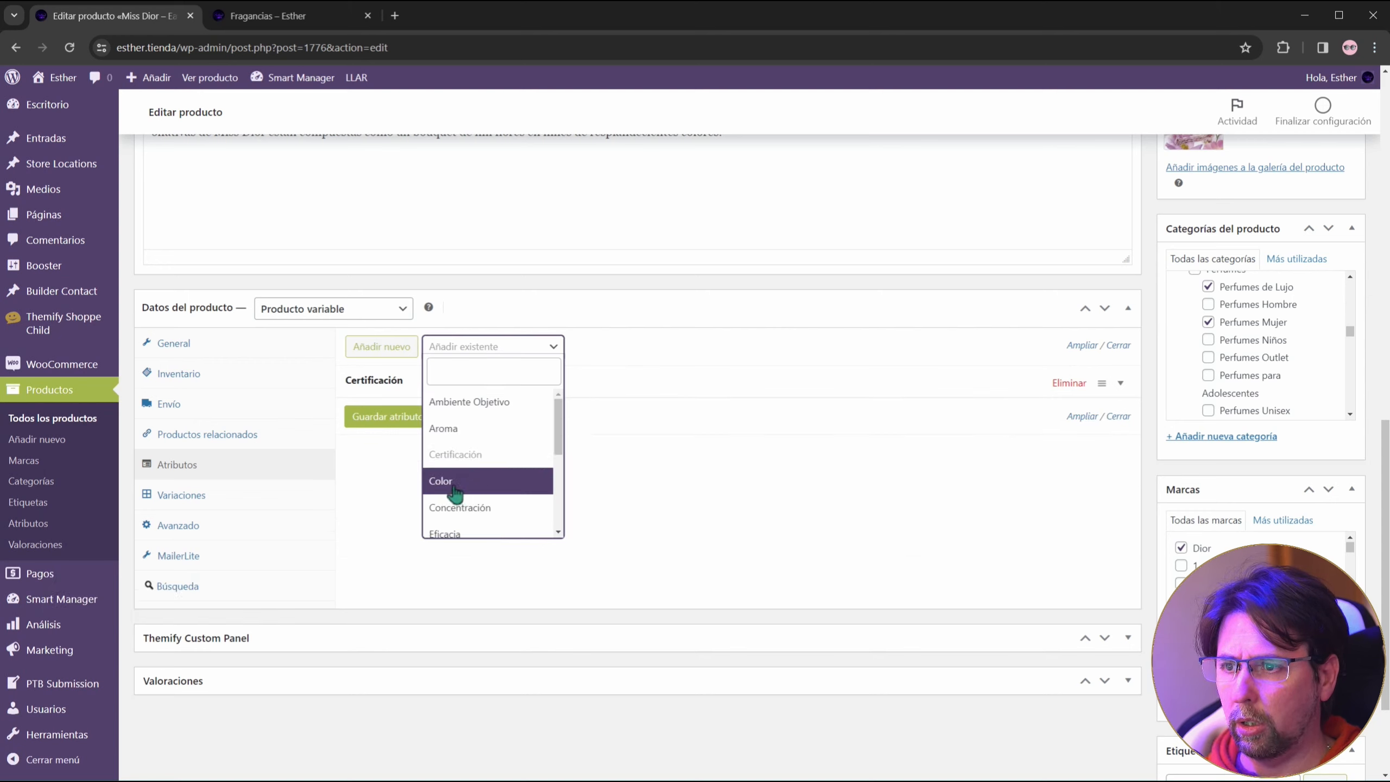
click(450, 485)
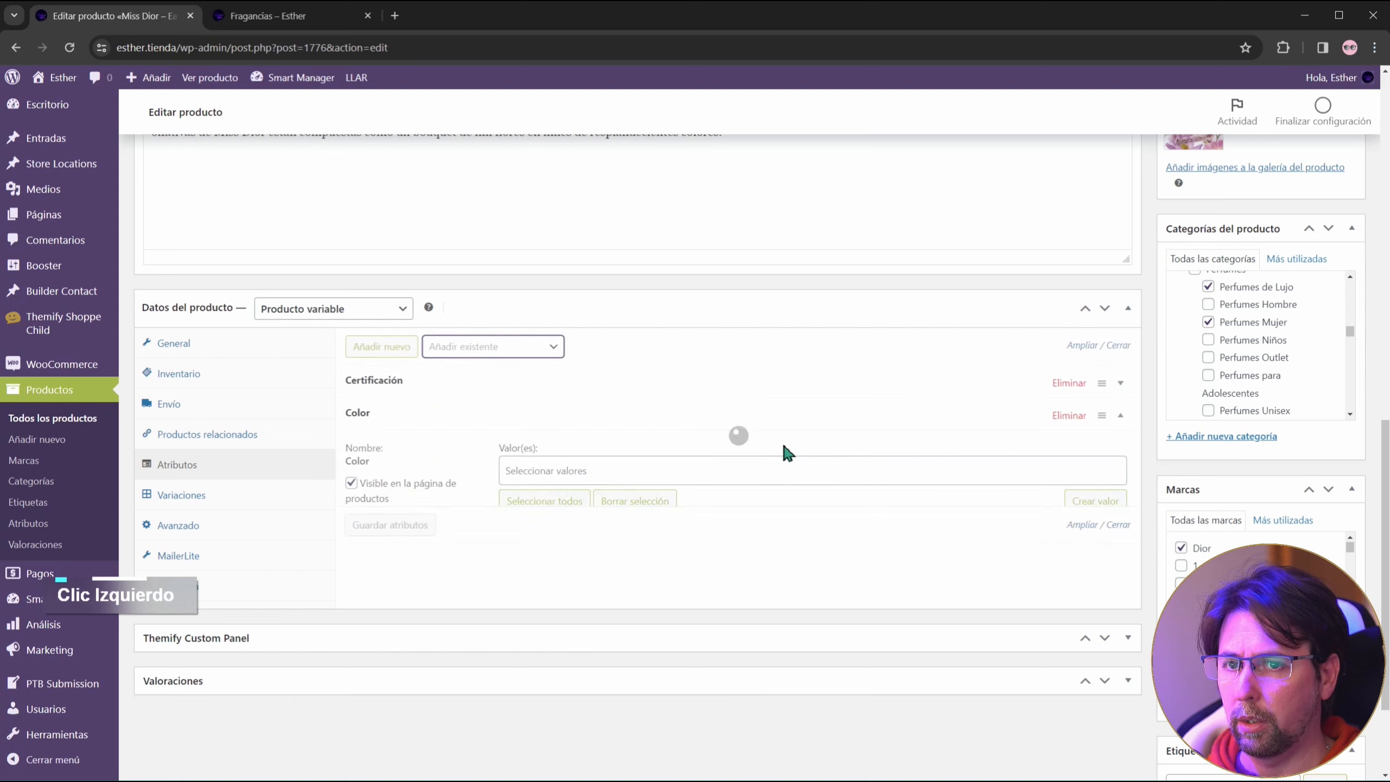
click(351, 523)
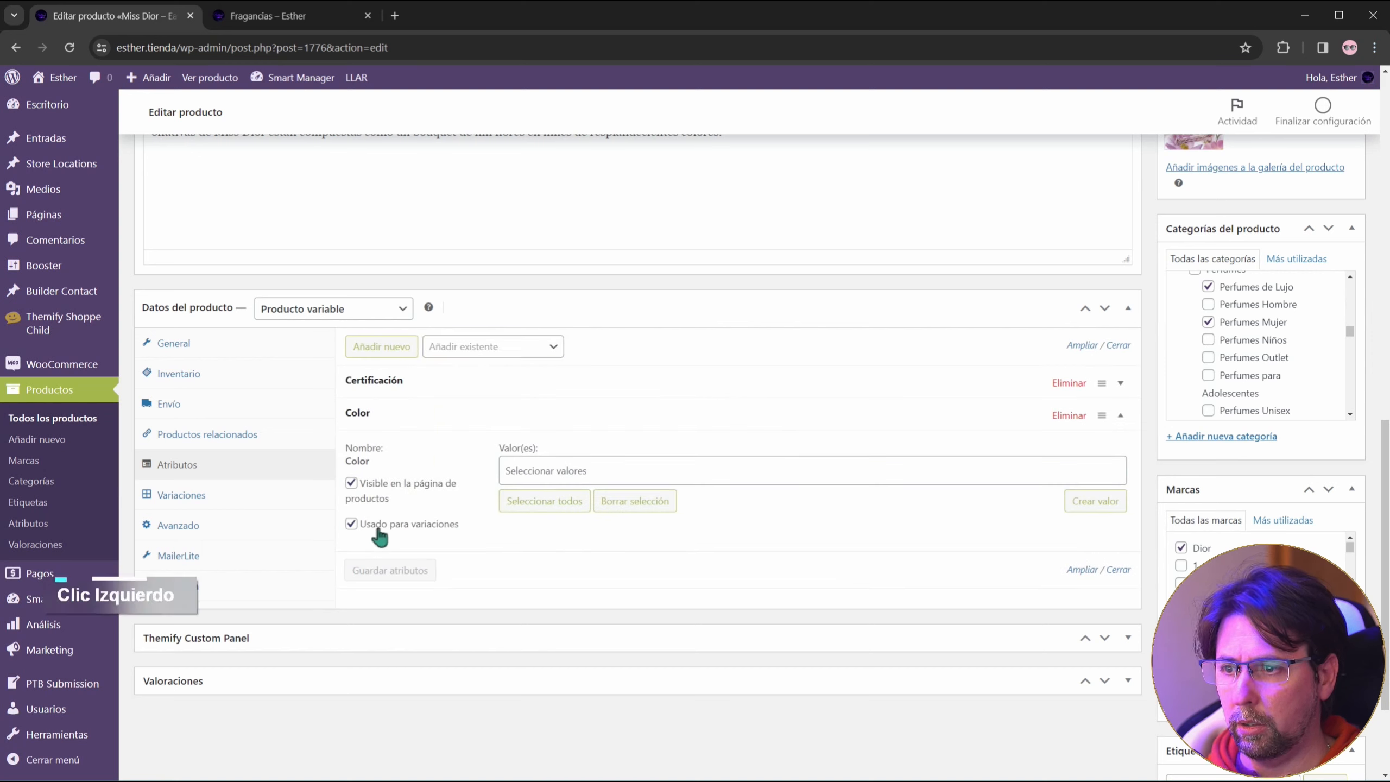
click(651, 472)
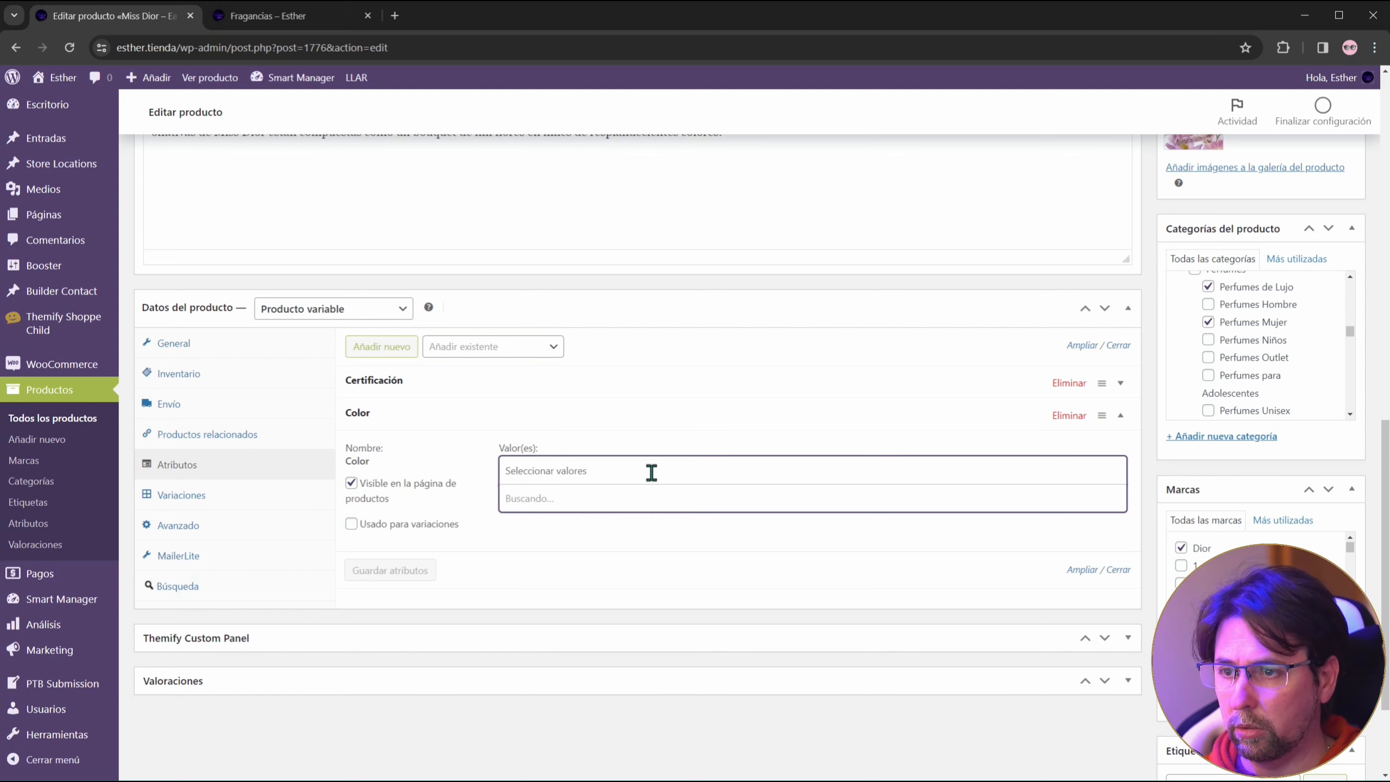
text(rosa)
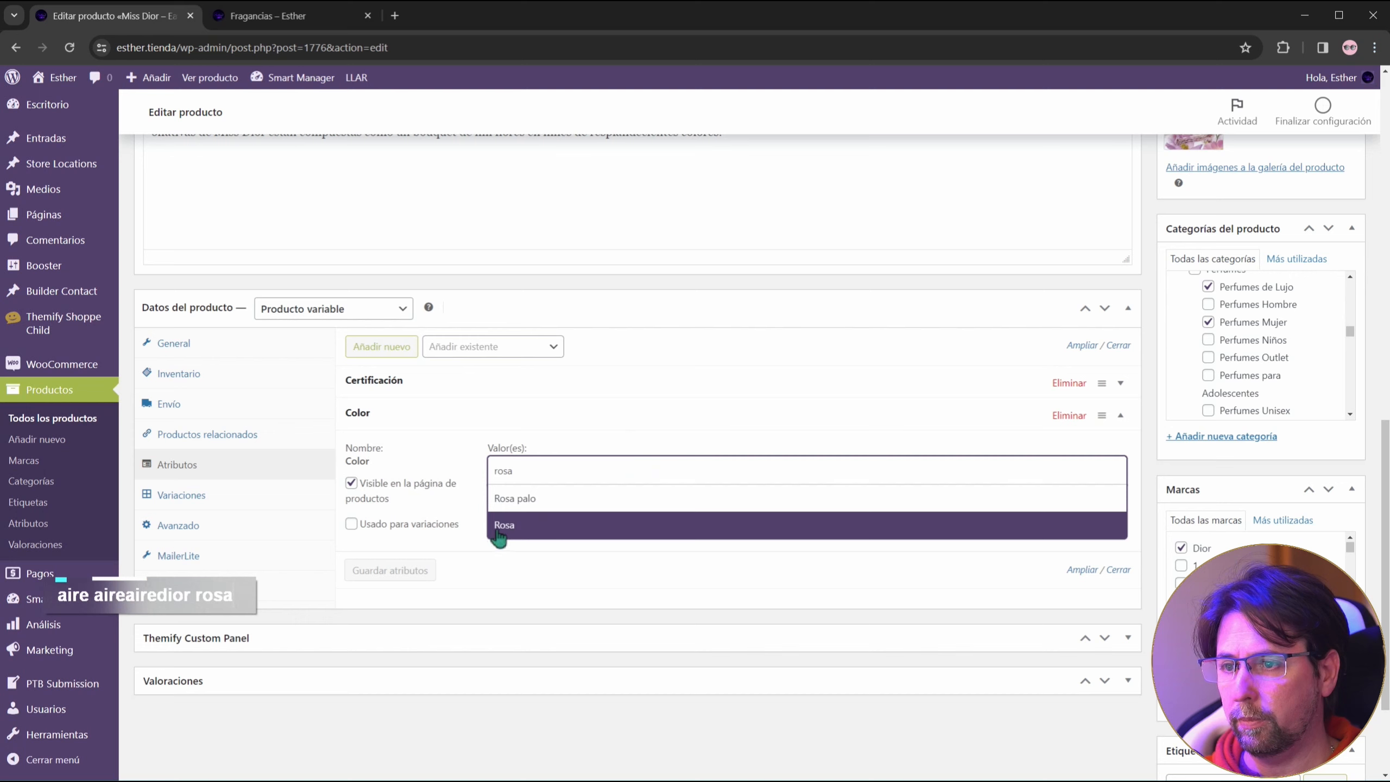
click(531, 504)
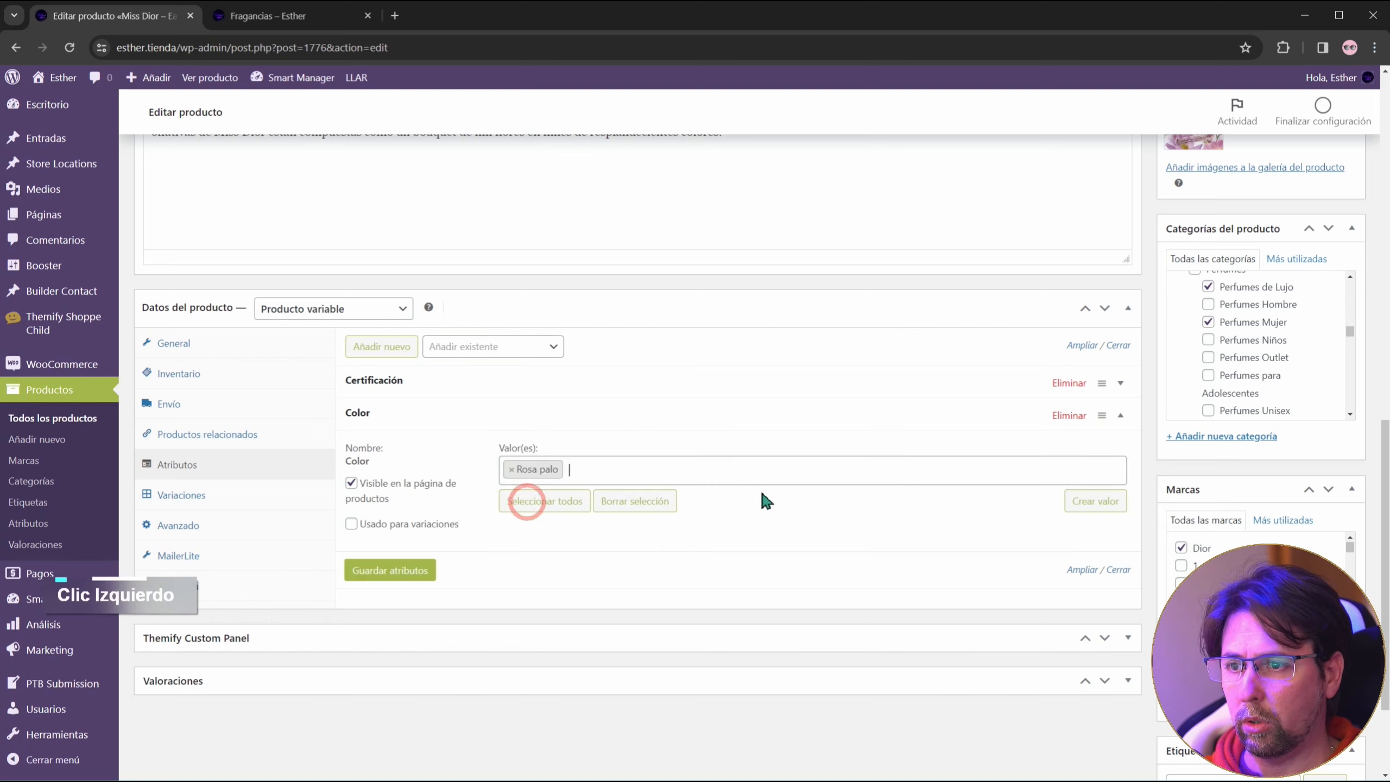
click(1120, 417)
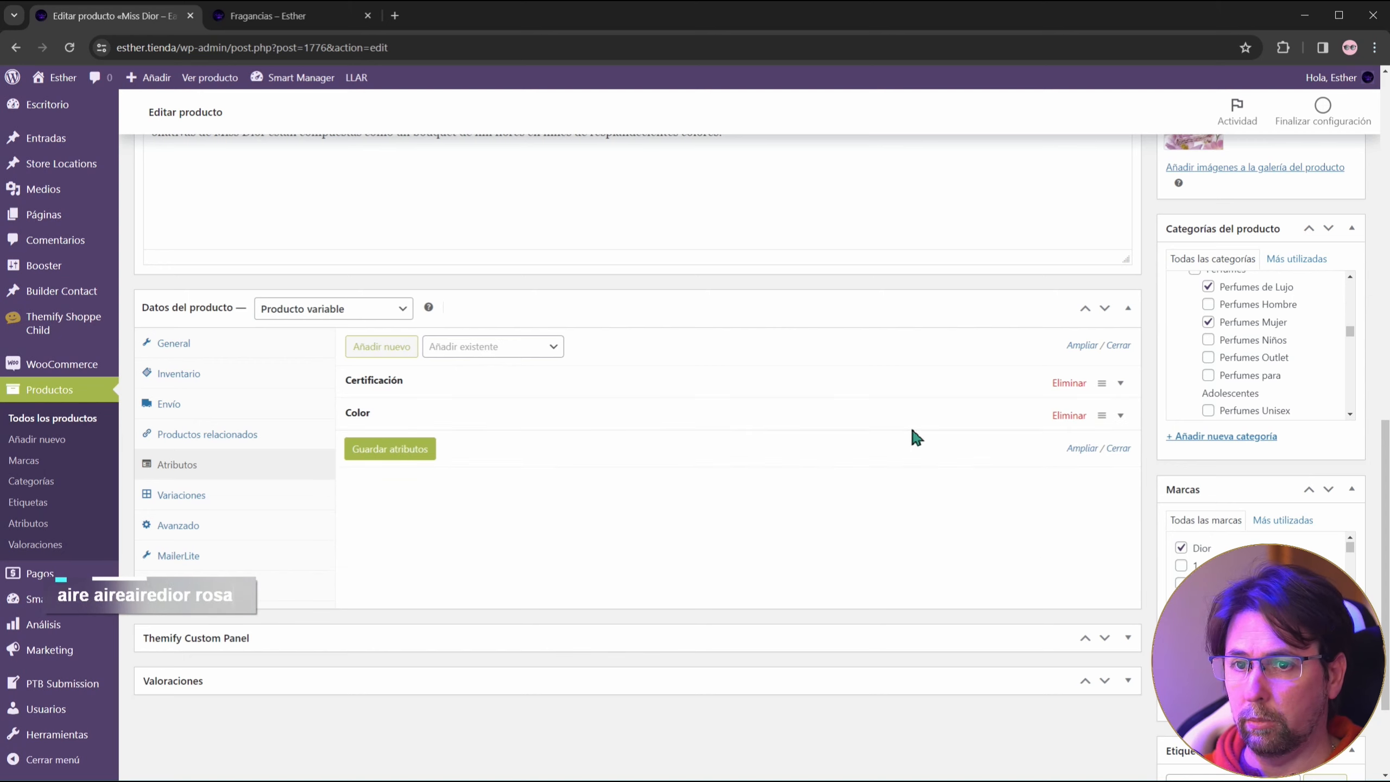
Step: Expand the Color attribute again and add Rosa as a second value
click(1119, 417)
click(644, 469)
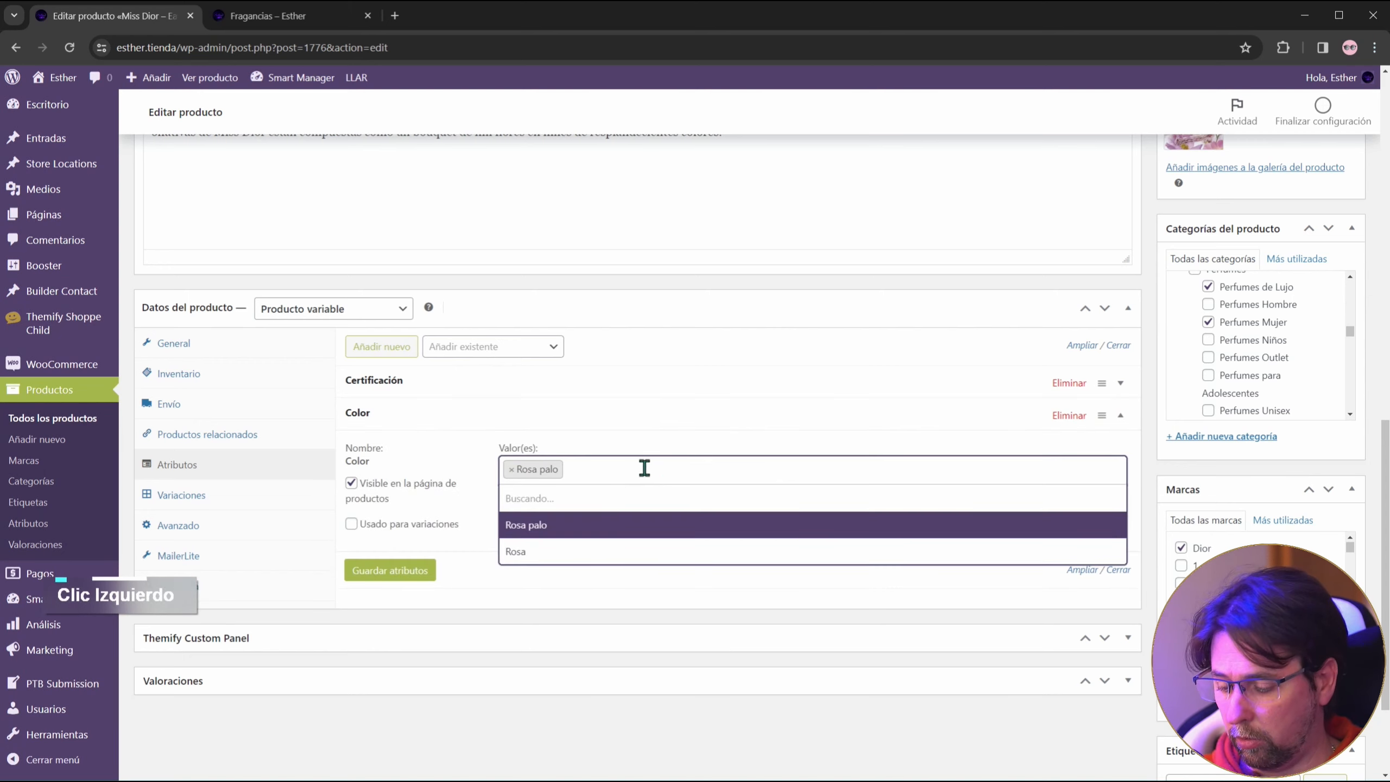
text(rosa)
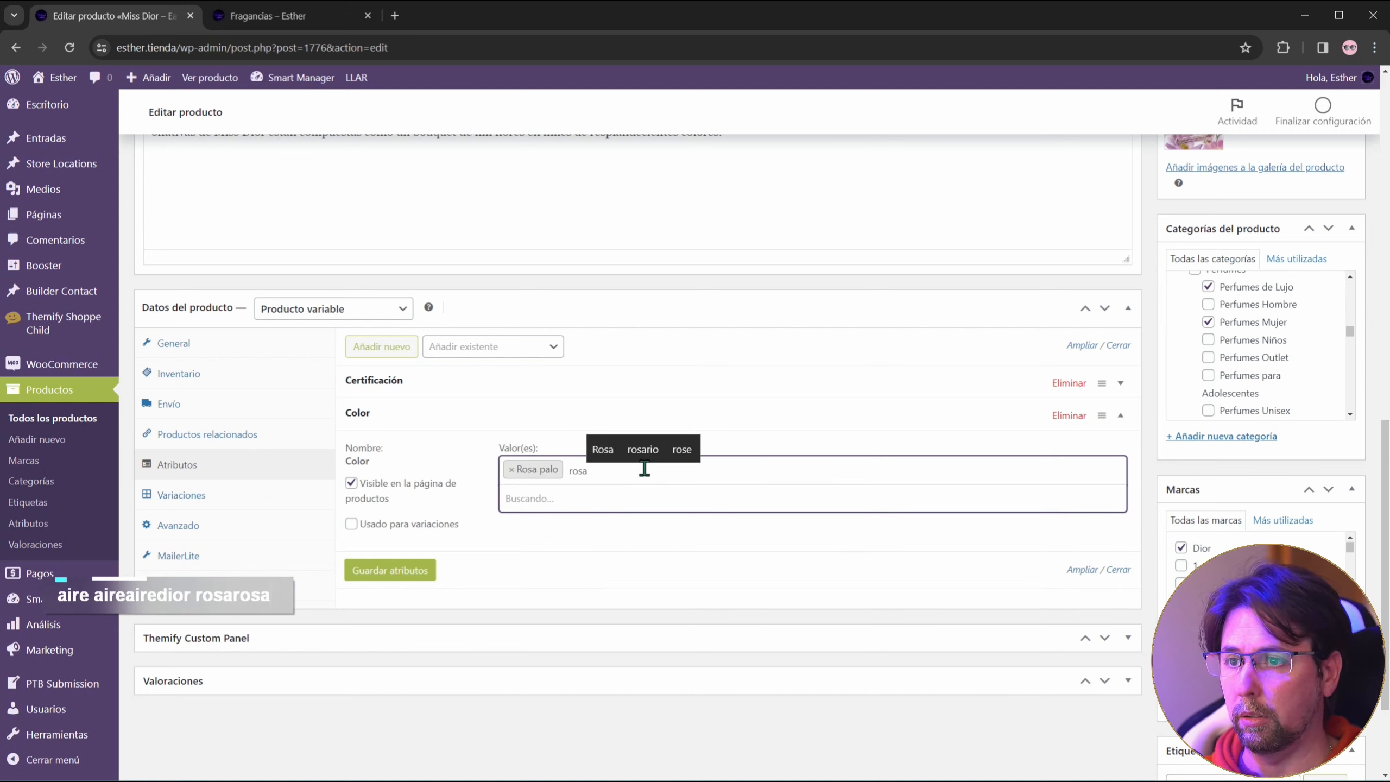
click(539, 520)
Step: Add the existing attribute Concentración with the value Eau de Parfum, not used for variations, and collapse the Color and Concentración entries
click(554, 350)
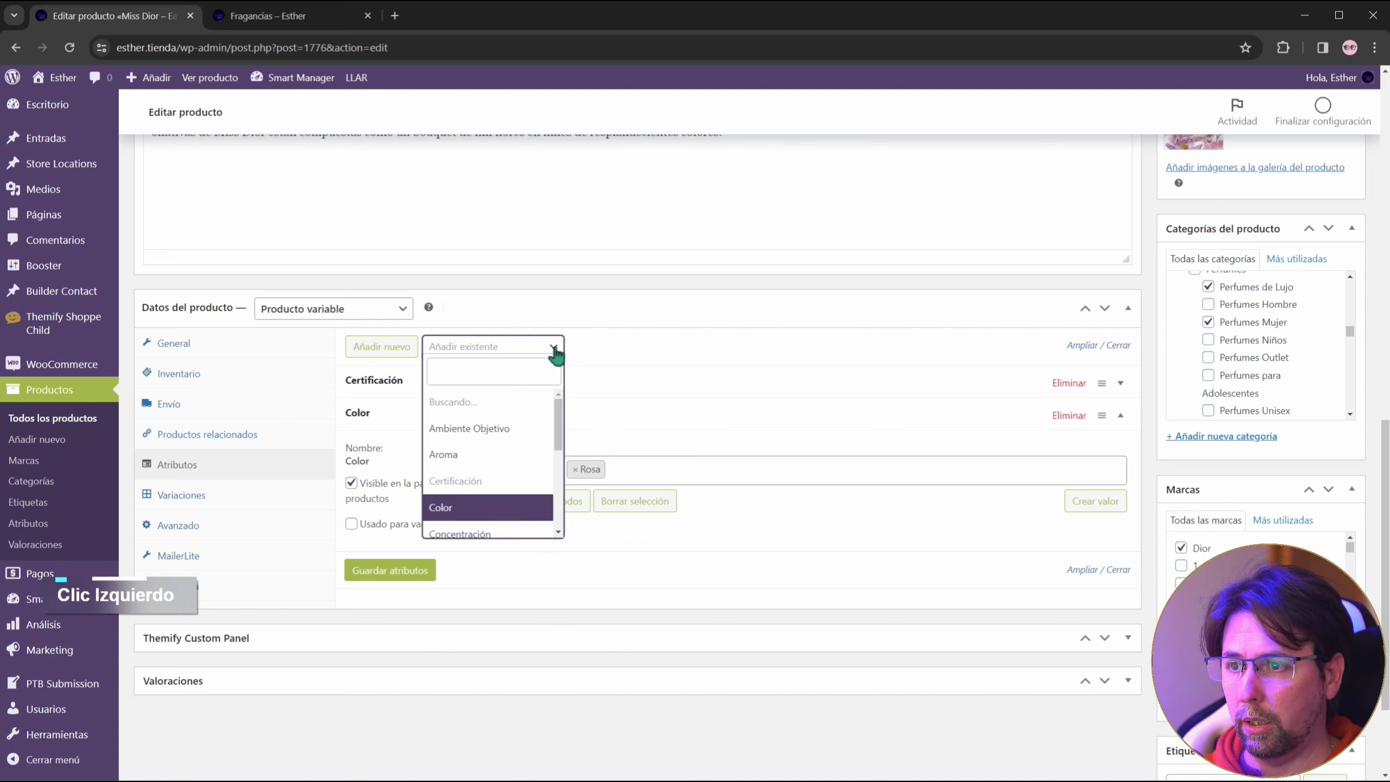
scroll(517, 469, down, 2)
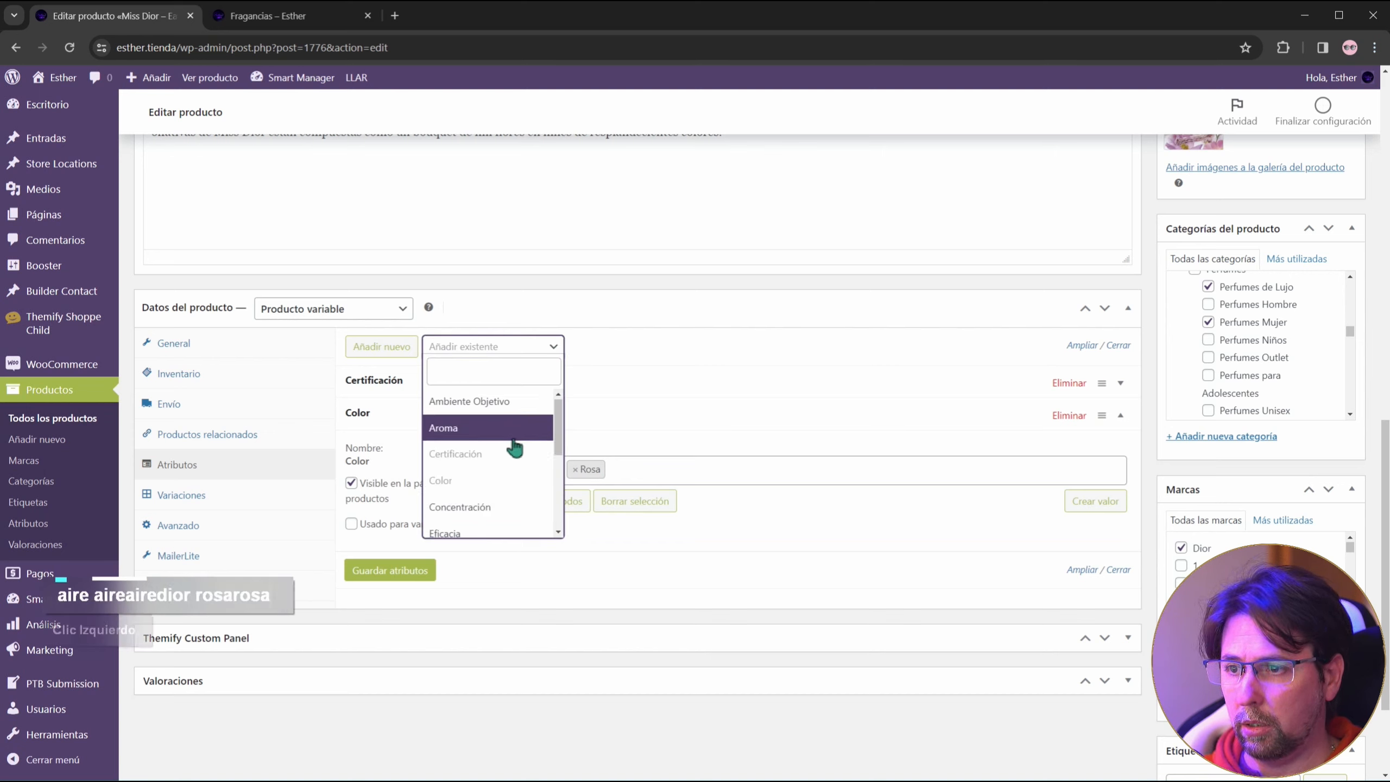
scroll(515, 444, down, 1)
click(476, 439)
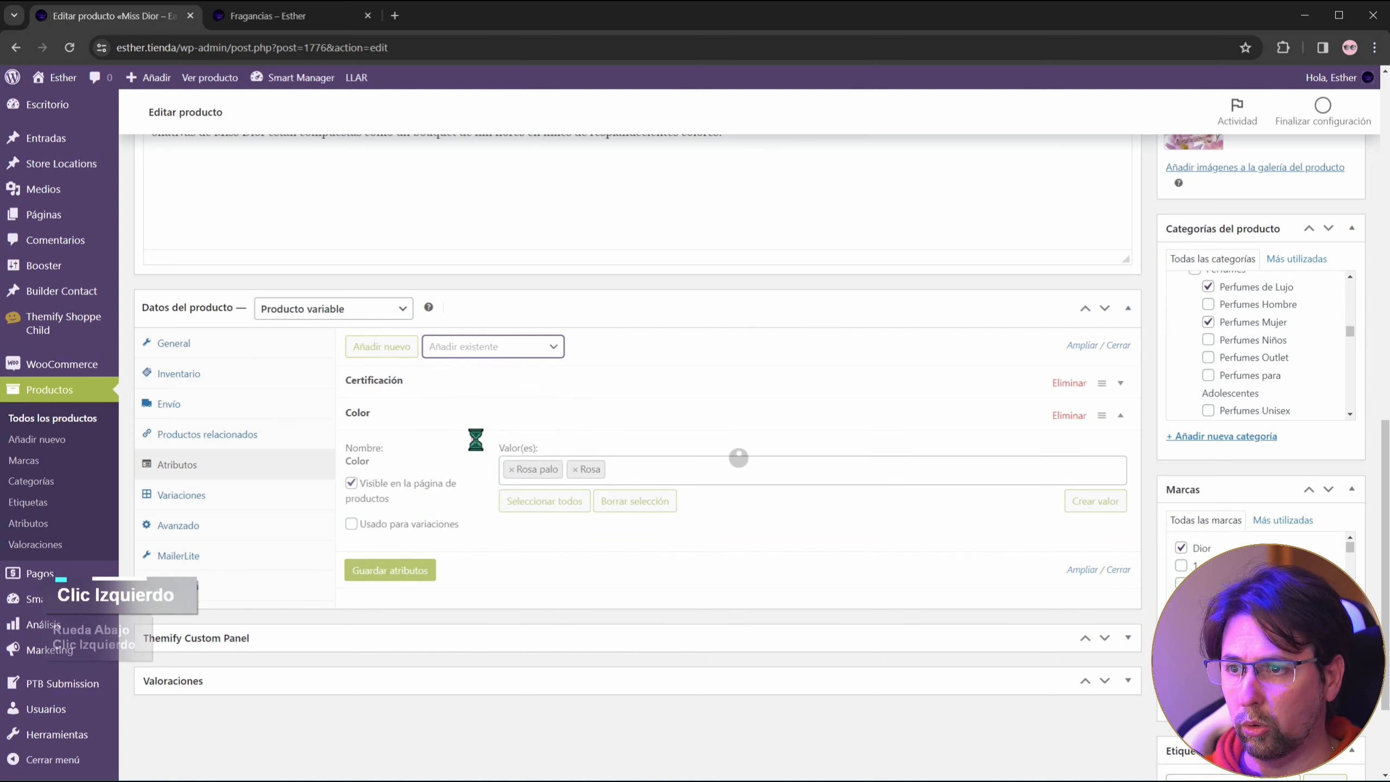
click(1119, 417)
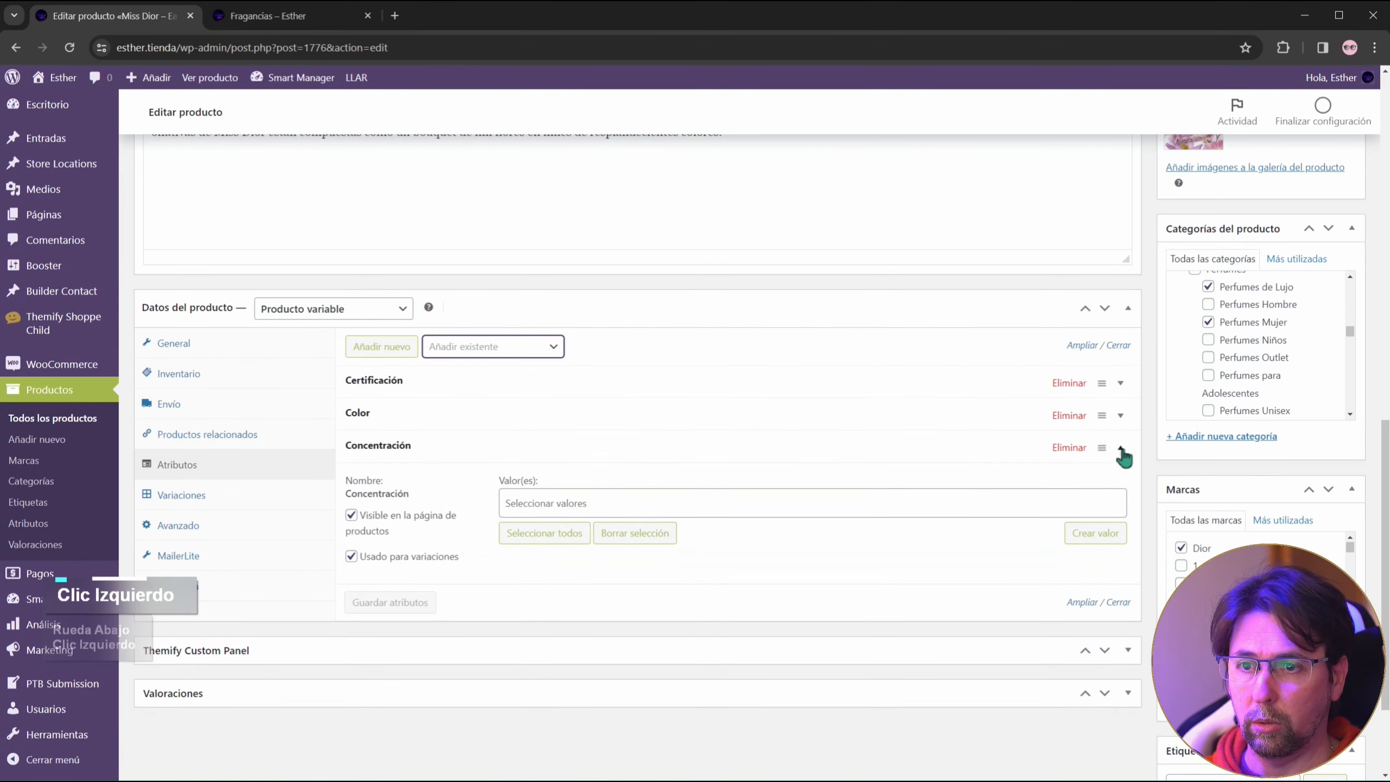
click(351, 558)
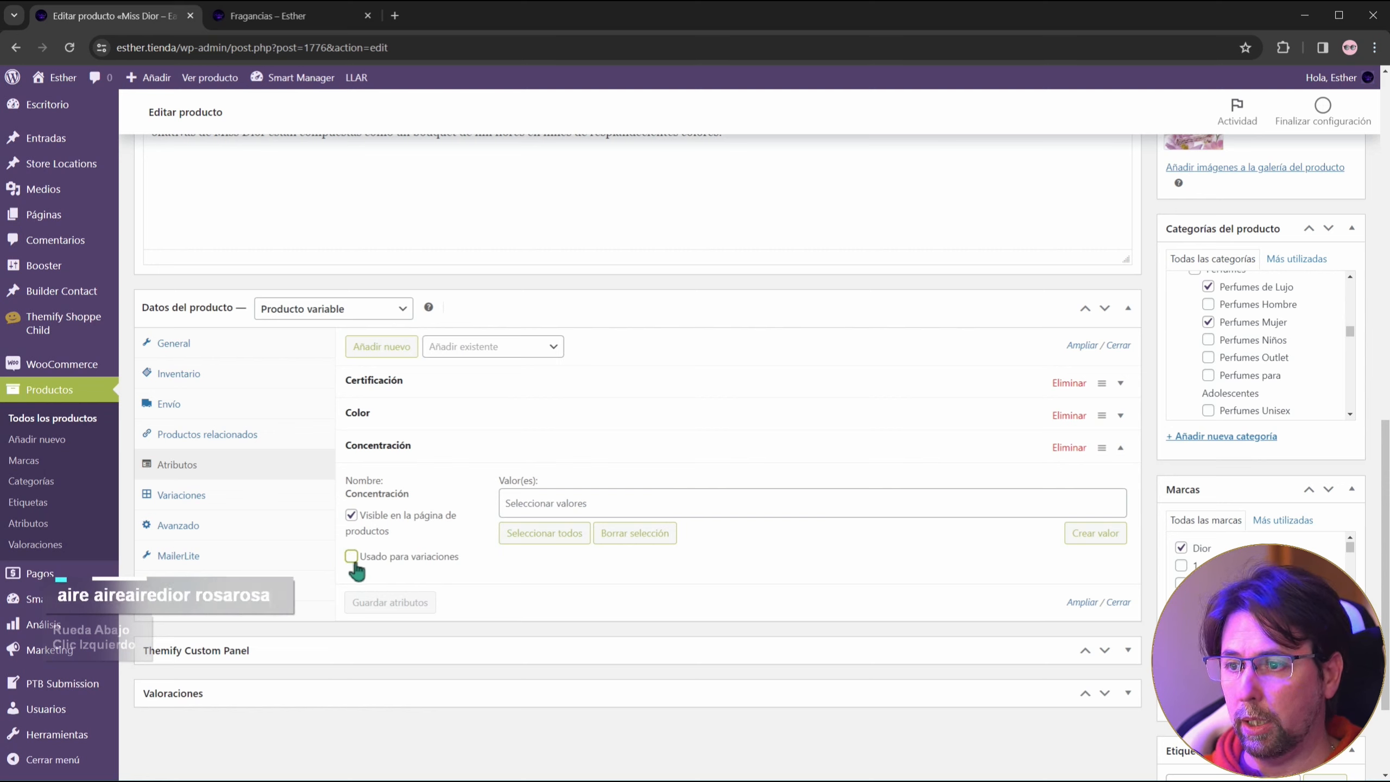
click(682, 506)
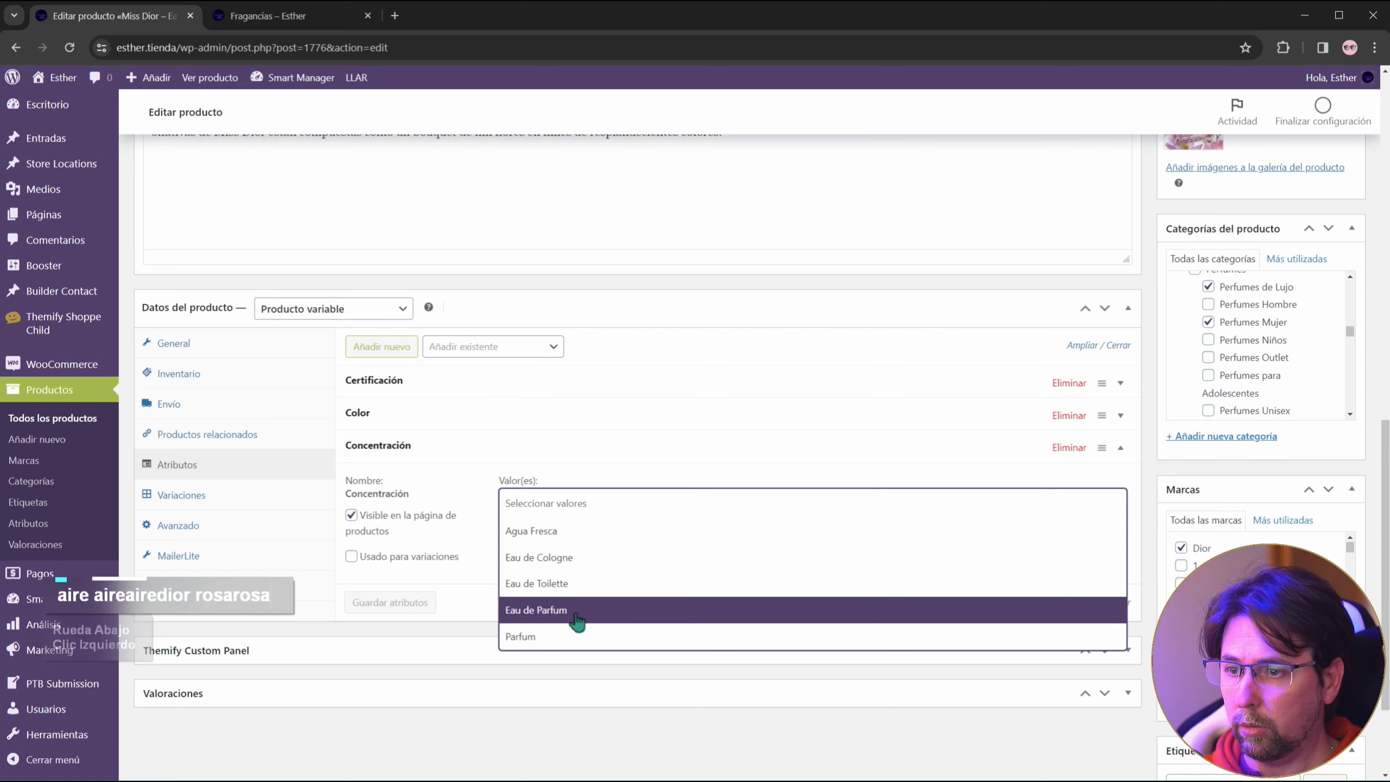
click(544, 613)
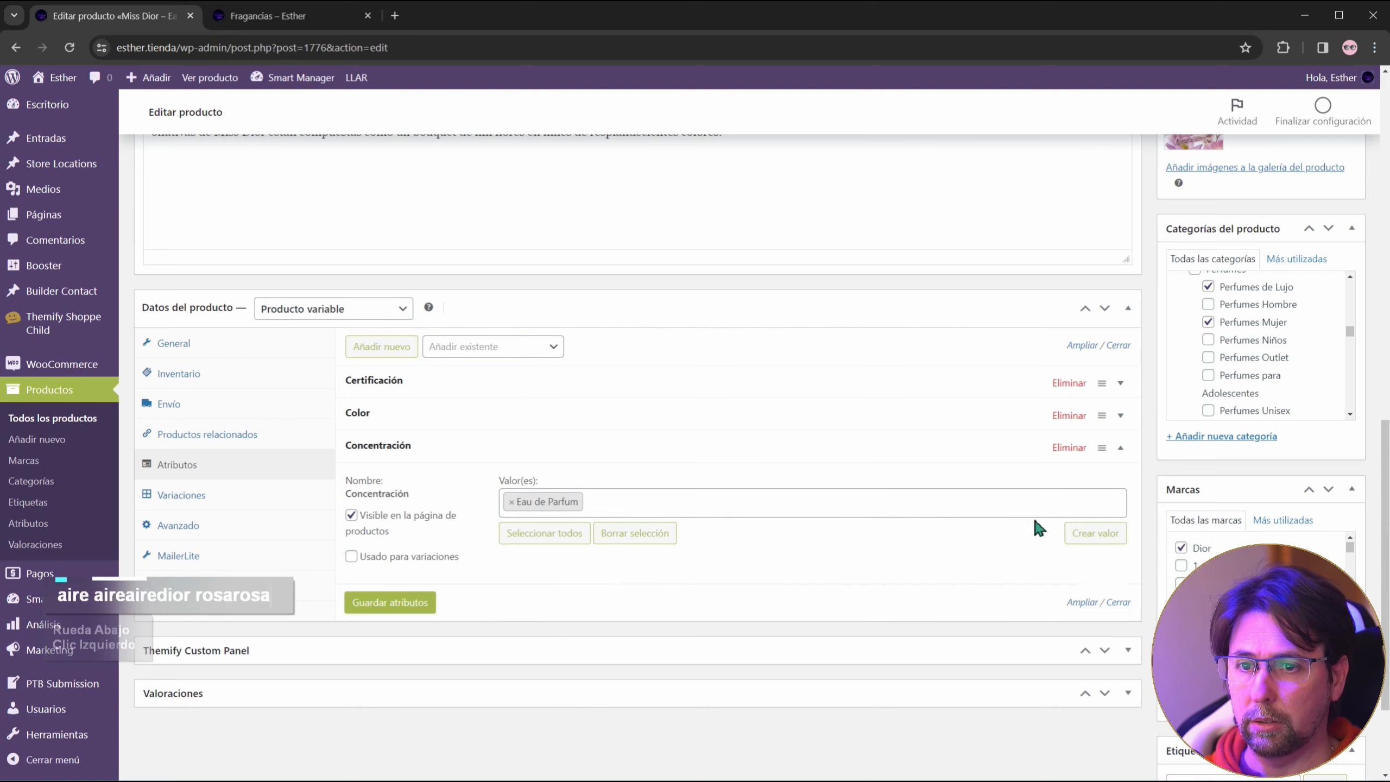
click(1121, 447)
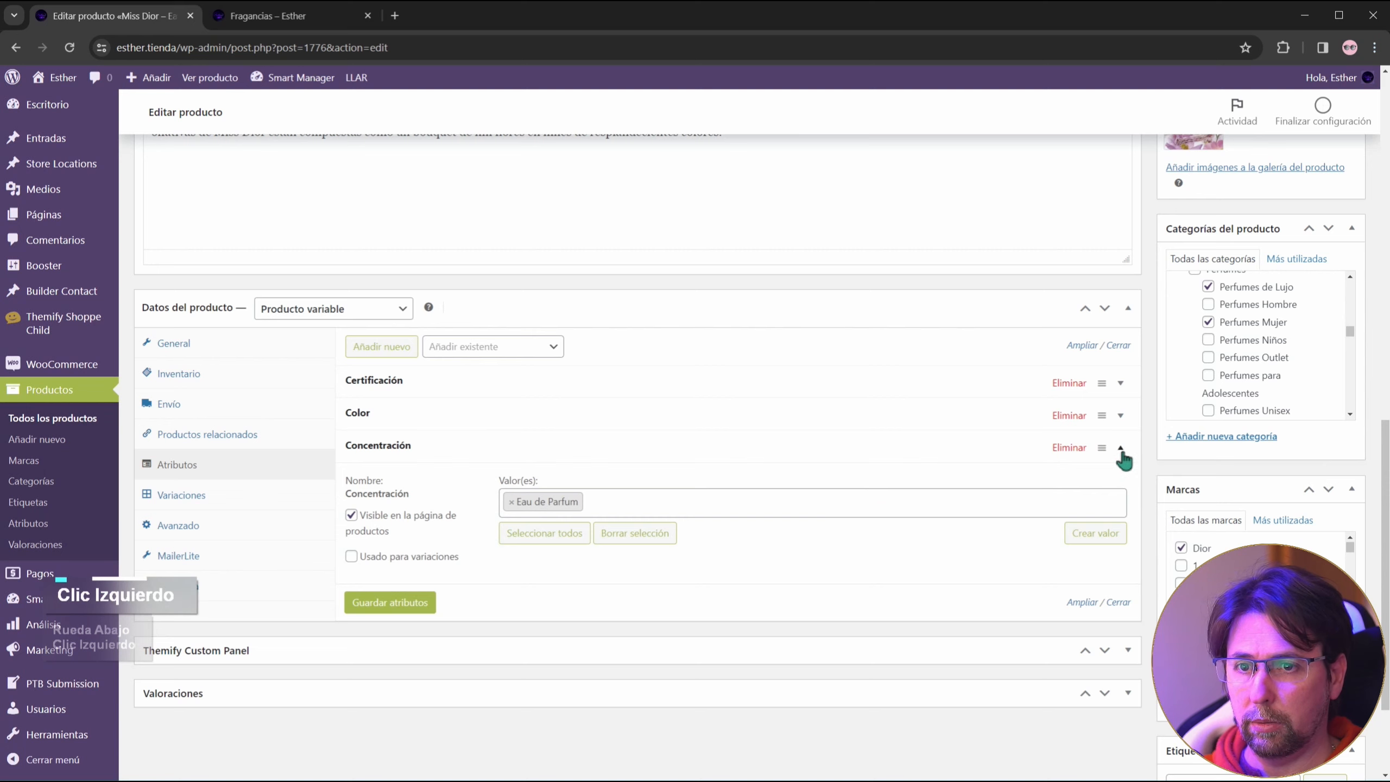
Step: Add the existing attribute Eficacia with the value Todas, not used for variations, and collapse it
click(550, 346)
scroll(509, 476, down, 2)
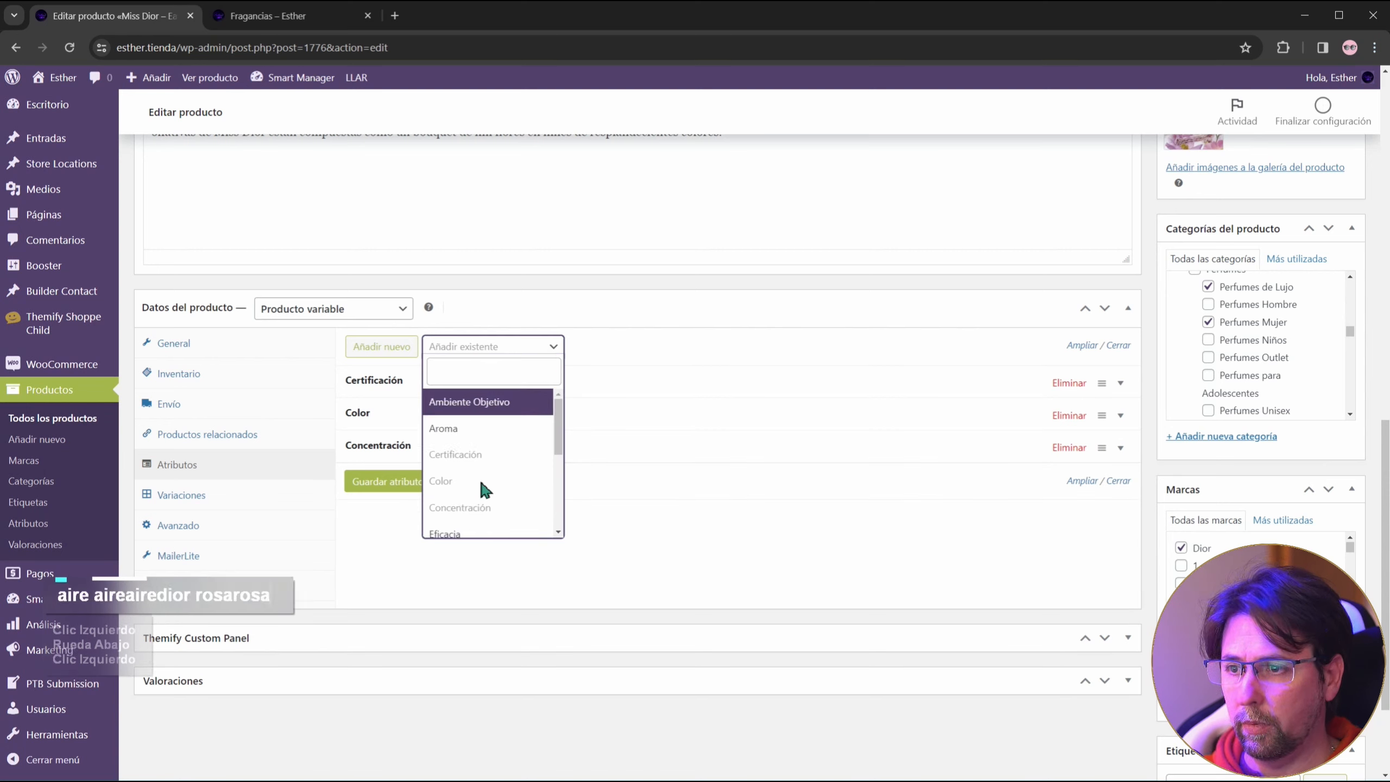
scroll(492, 471, down, 3)
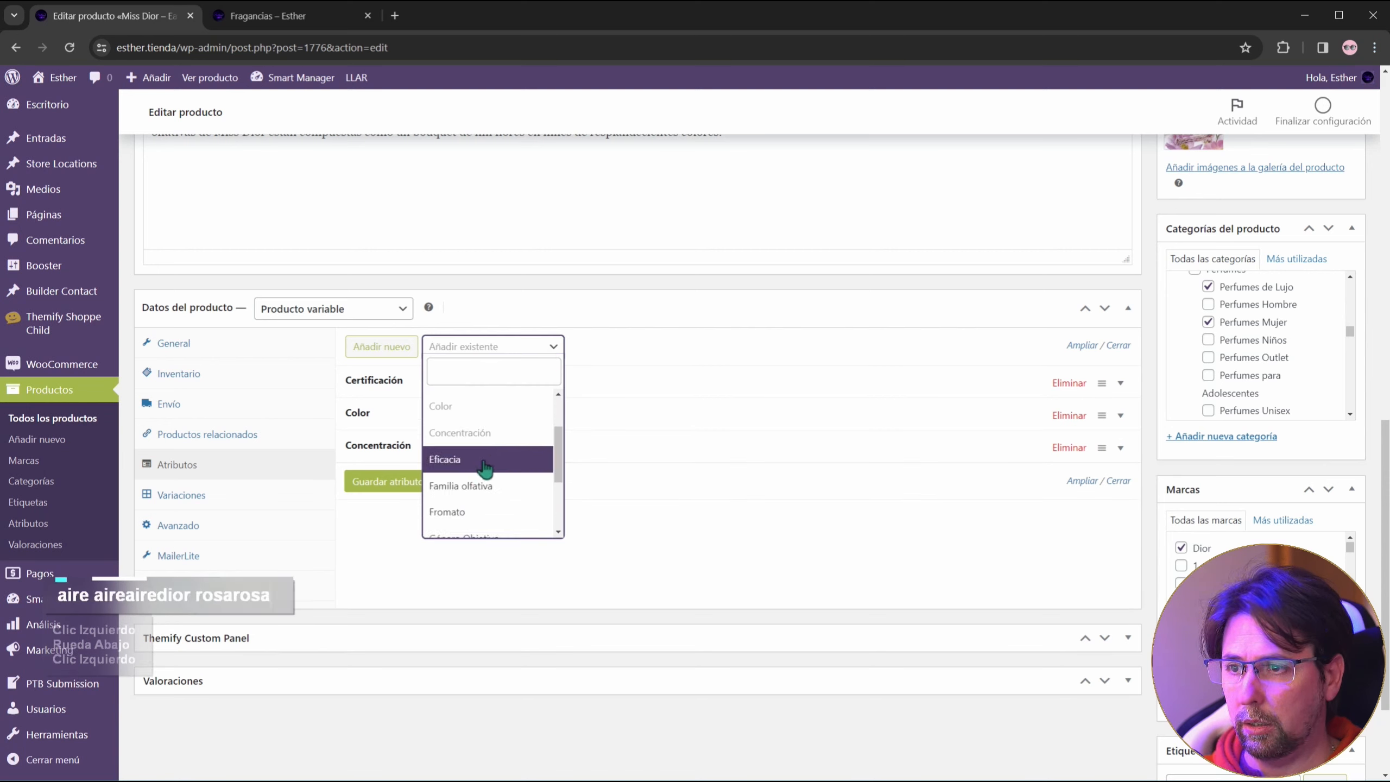
click(485, 462)
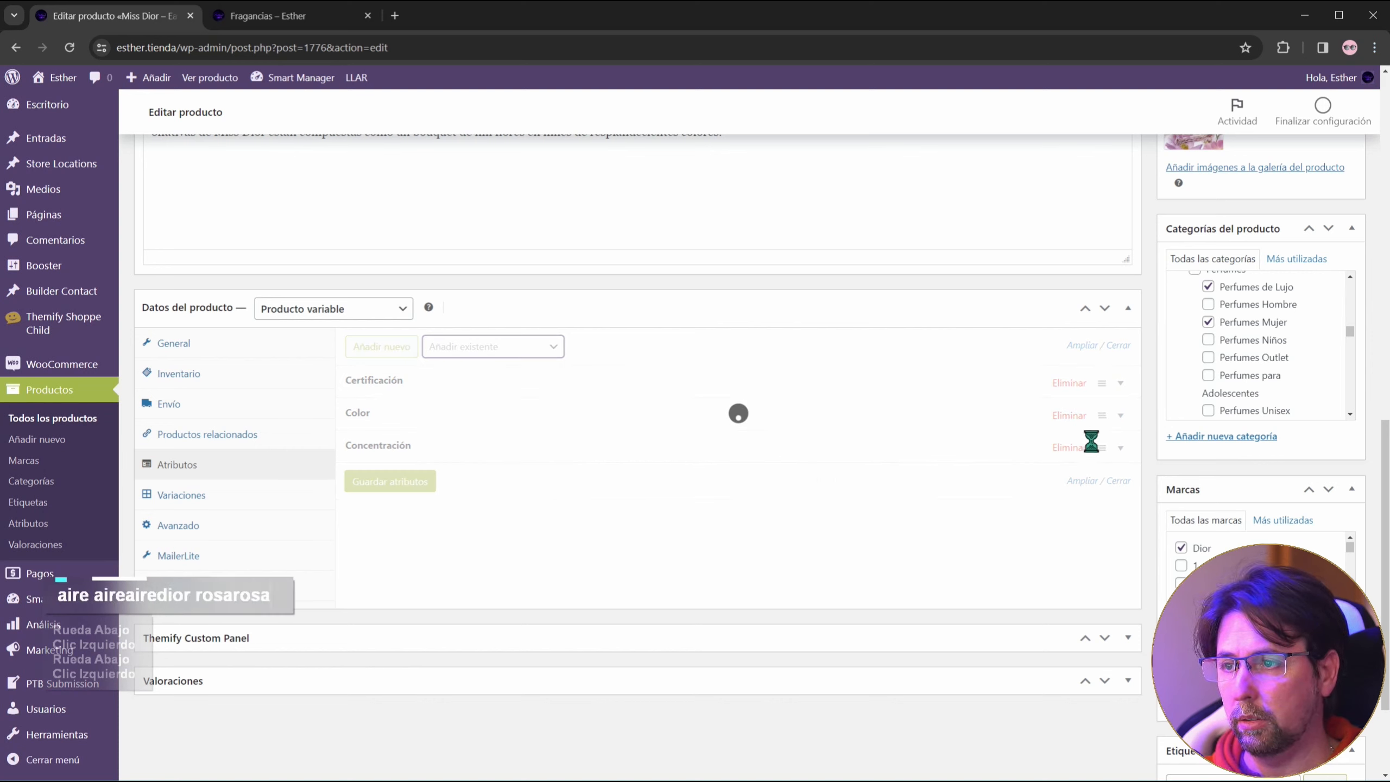
click(1113, 532)
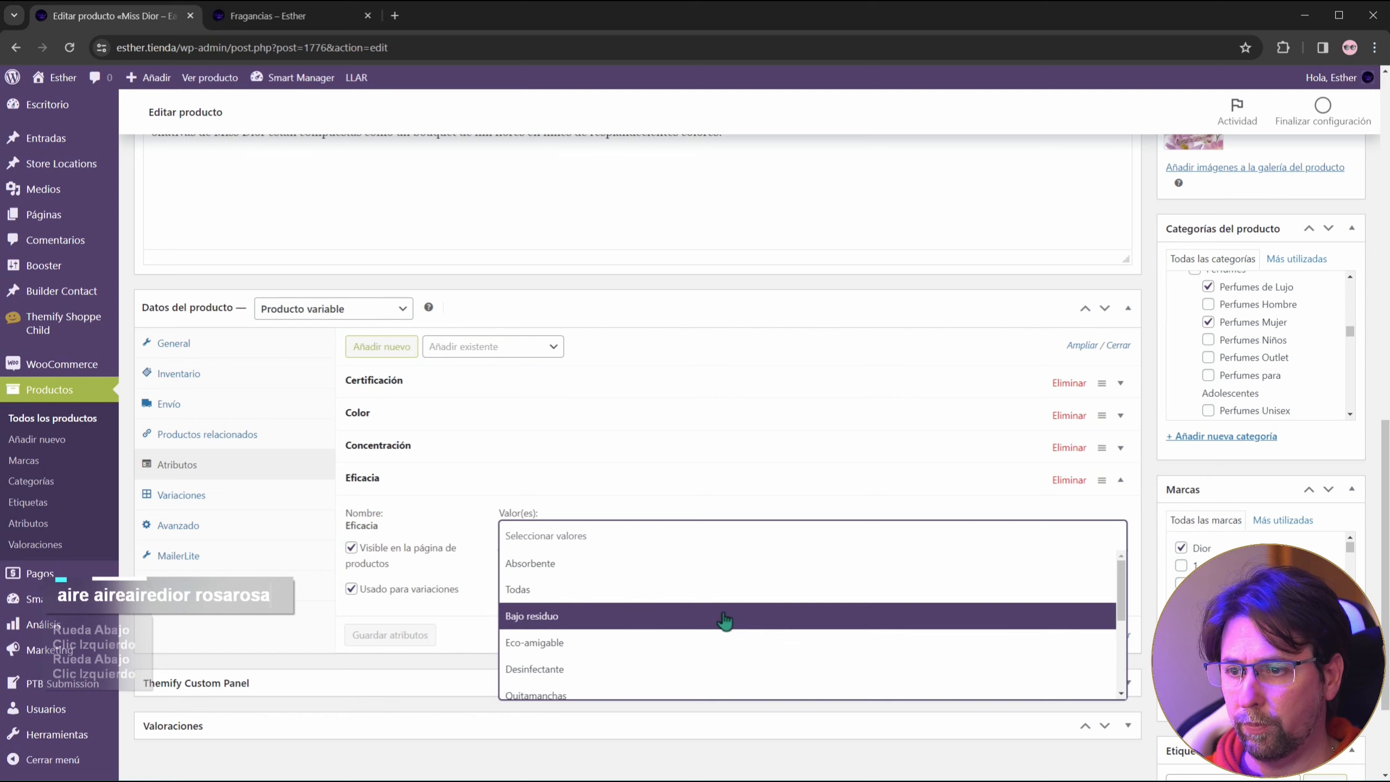
click(619, 592)
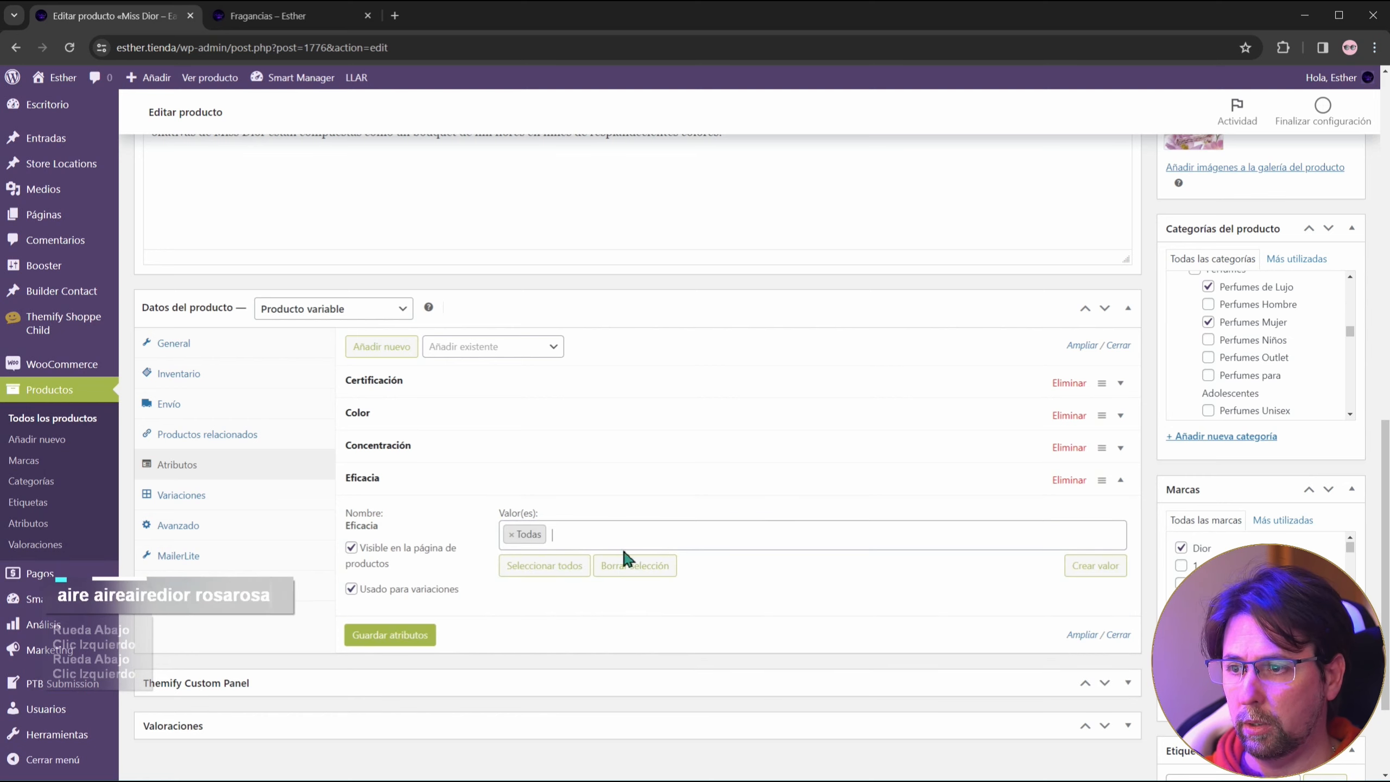
click(382, 602)
click(1120, 479)
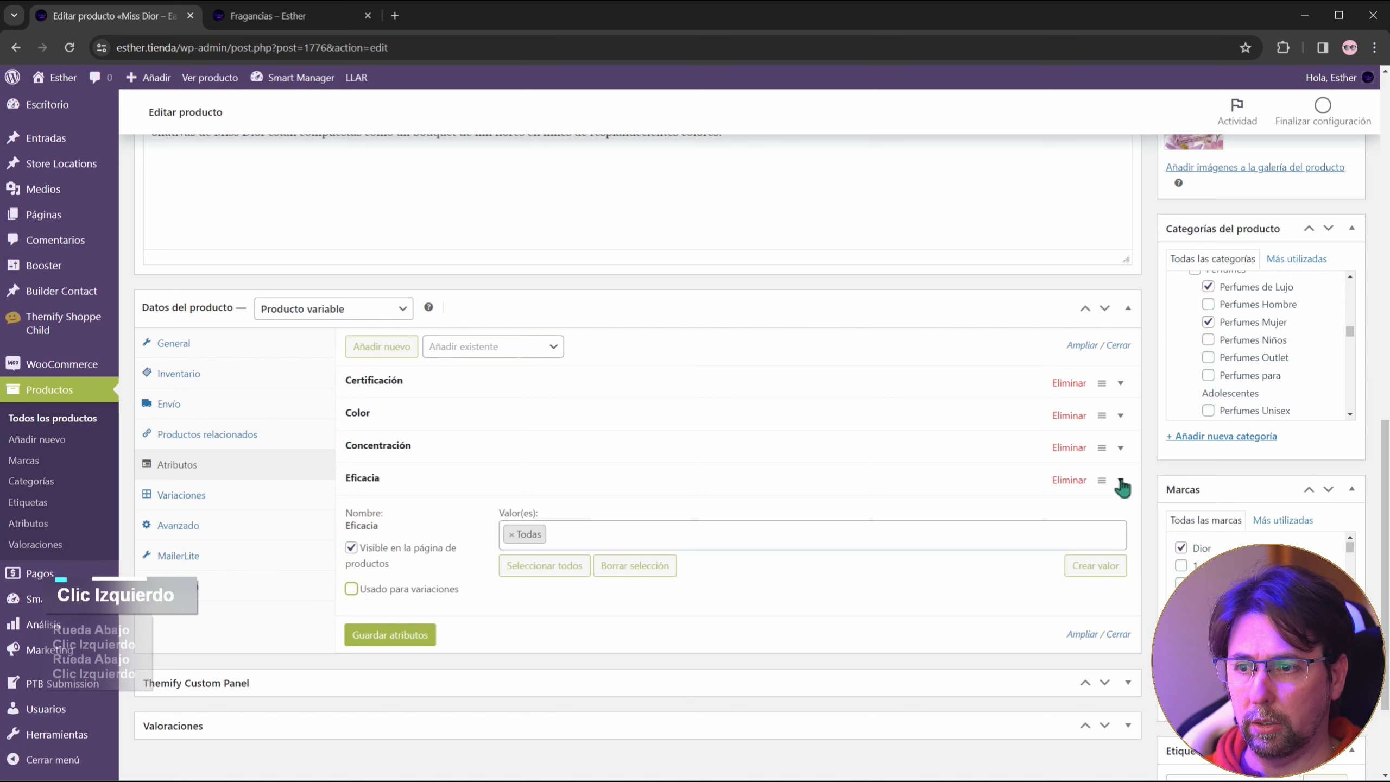
Step: Add the existing attribute Familia olfativa, not used for variations, with the value Gourmand
click(540, 345)
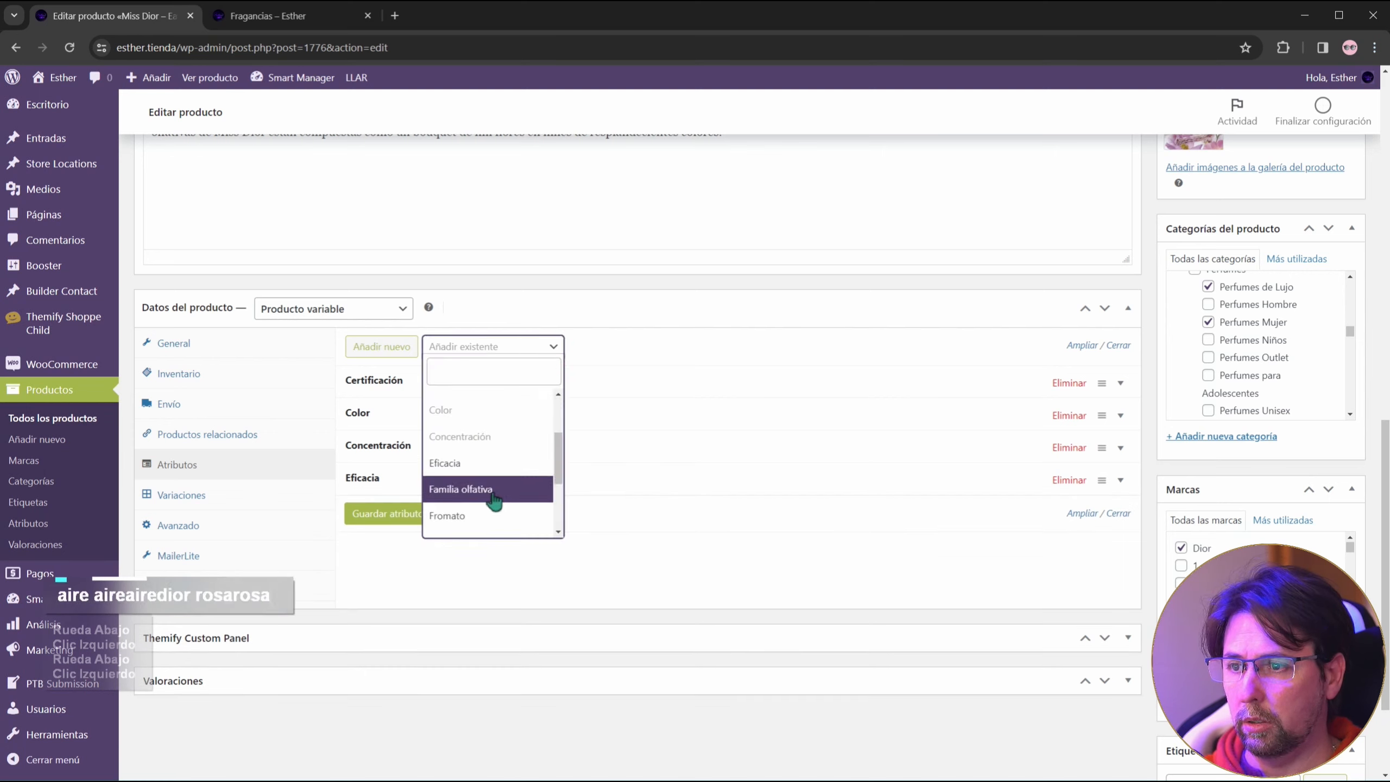
scroll(492, 449, down, 2)
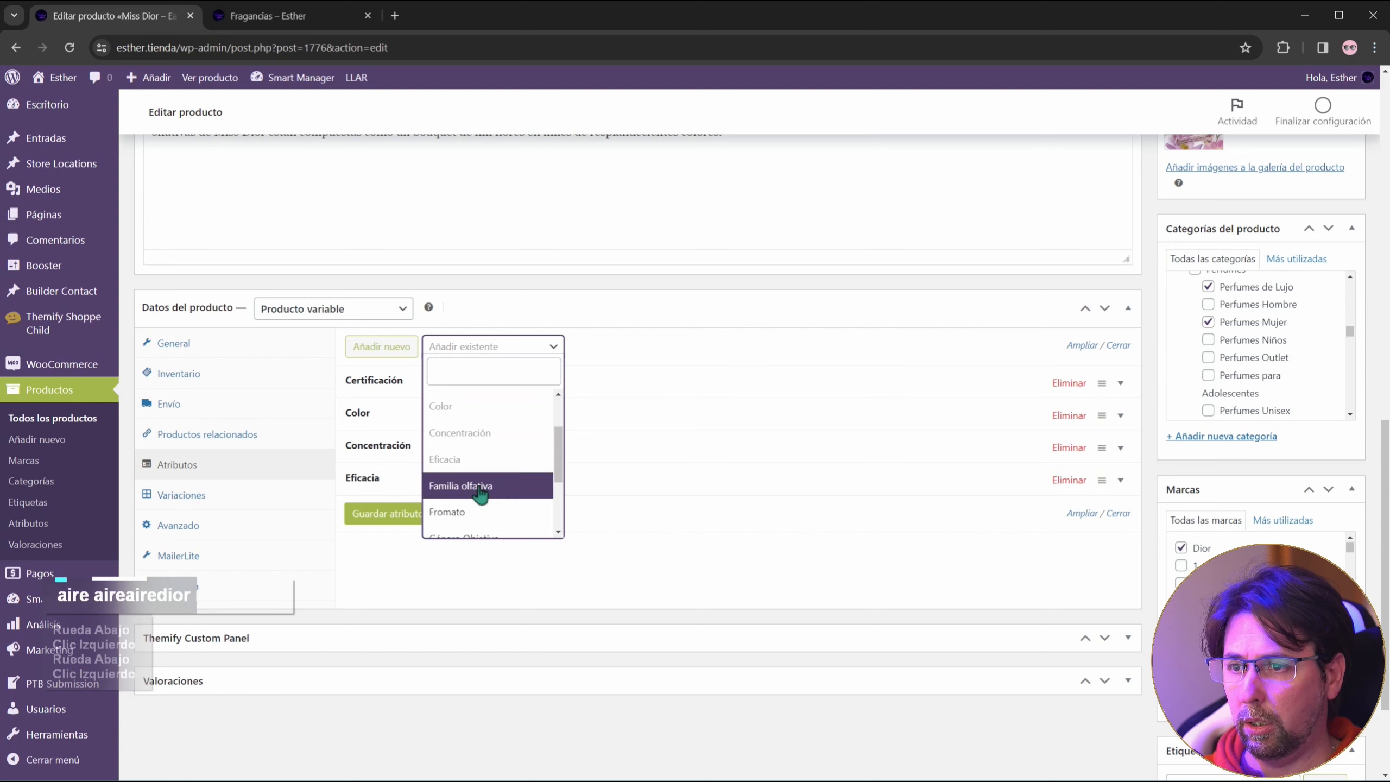
click(492, 481)
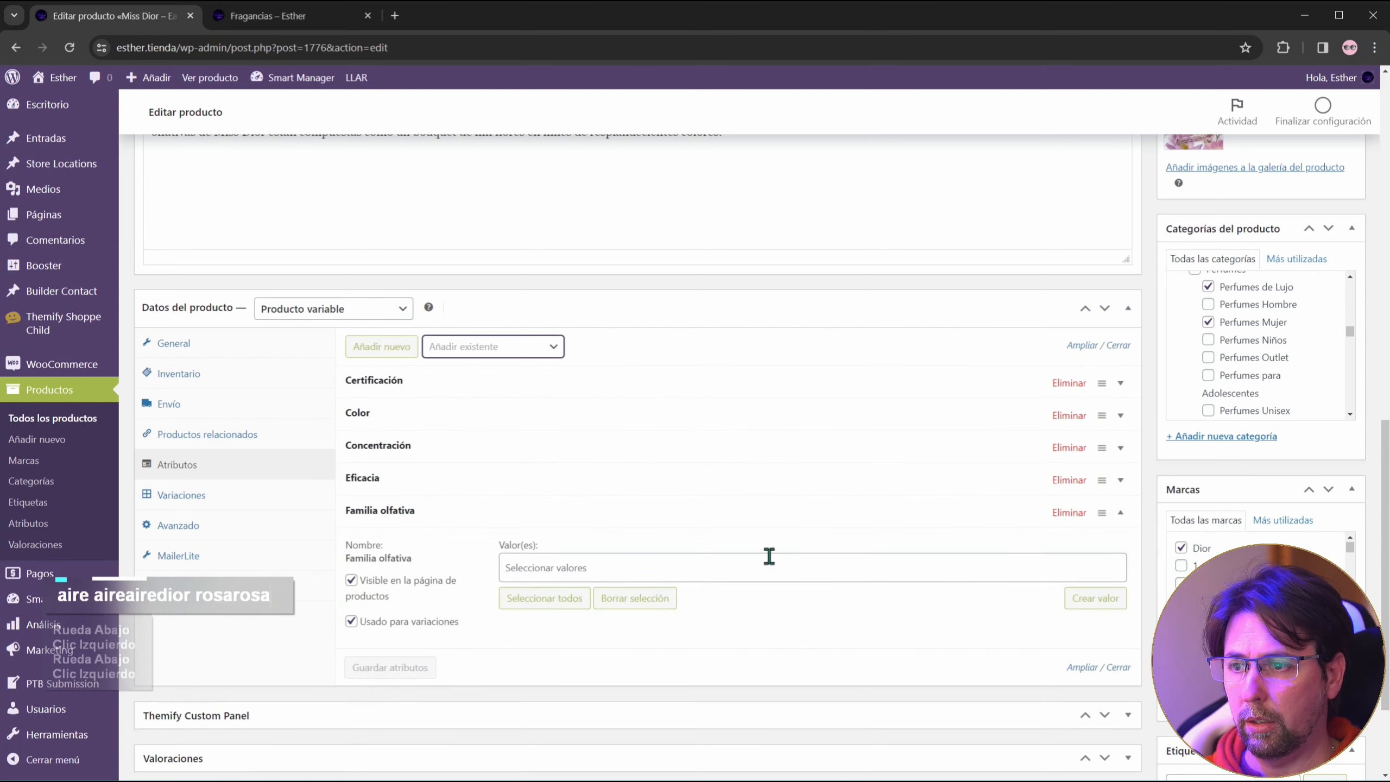
click(352, 622)
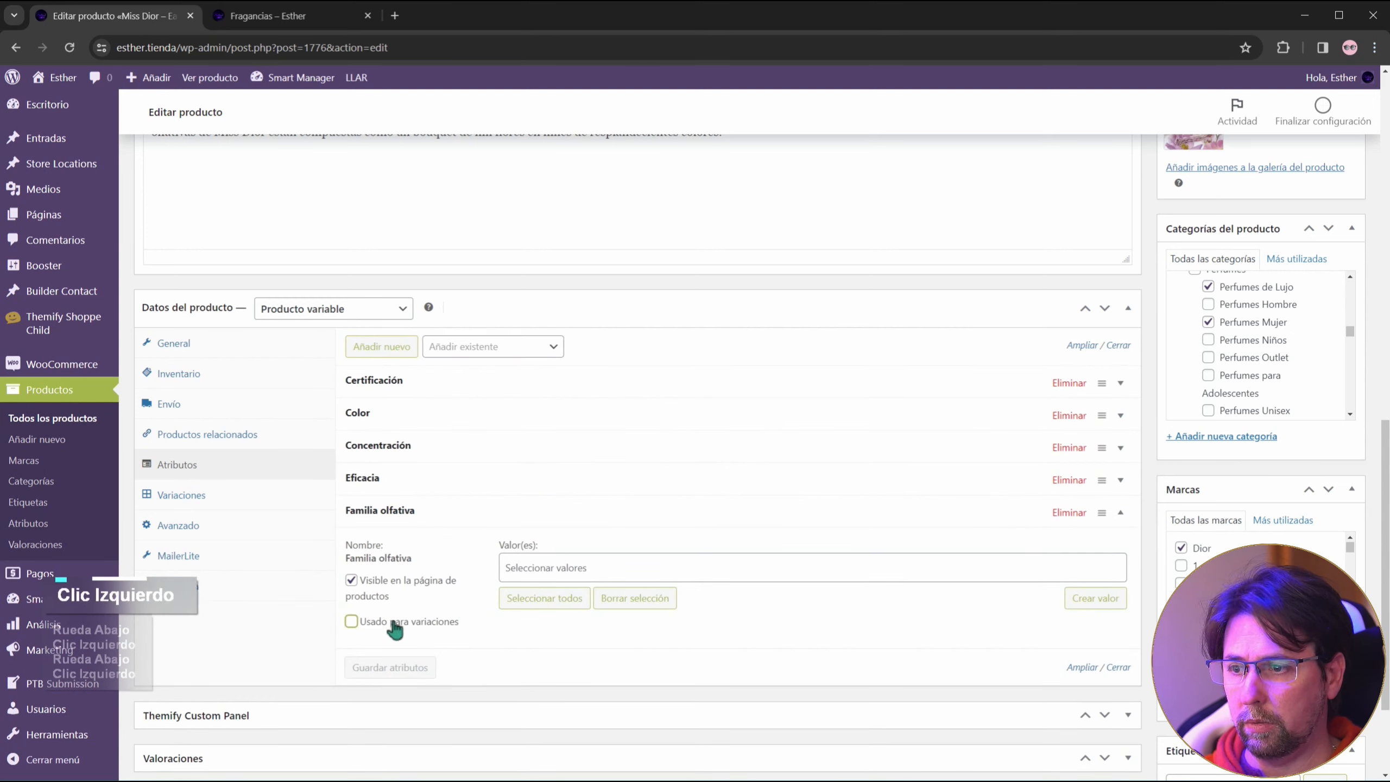
double_click(683, 563)
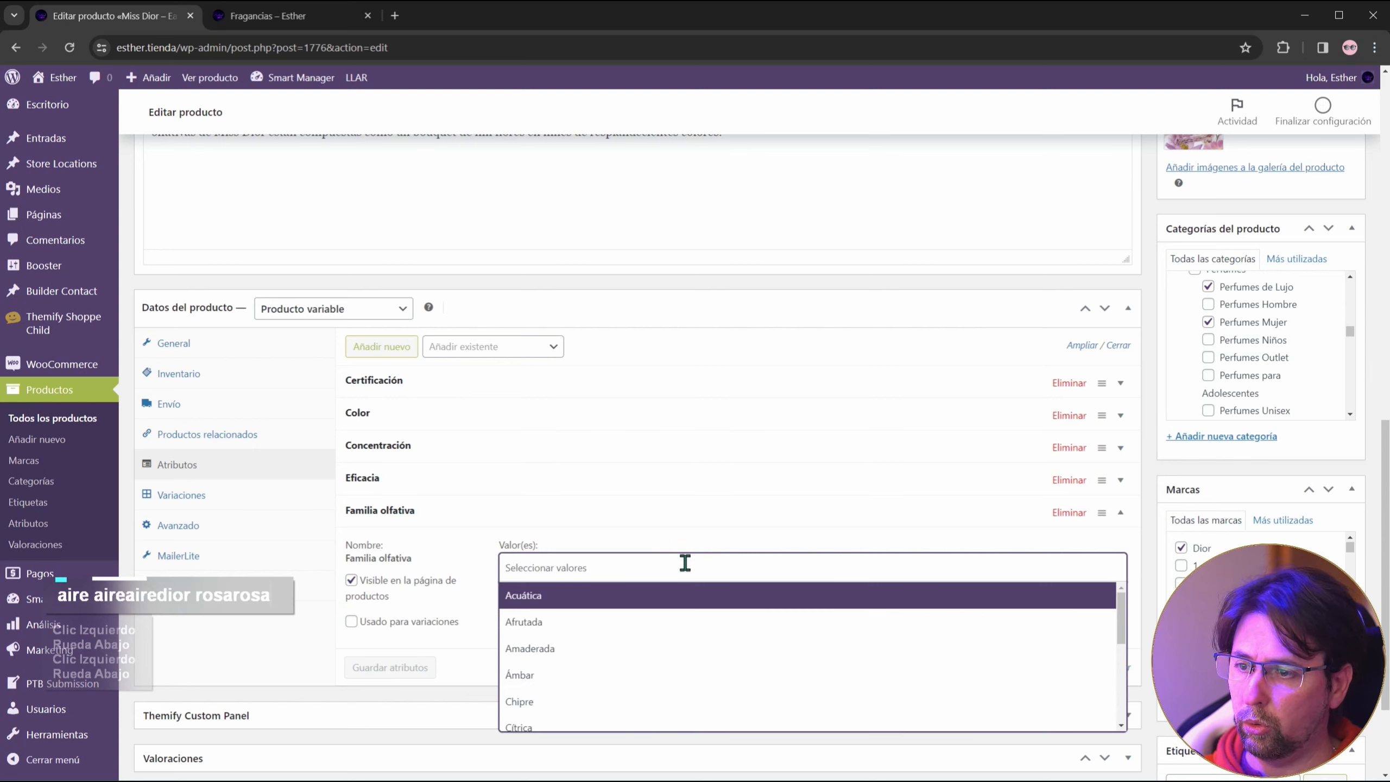
scroll(601, 617, down, 1)
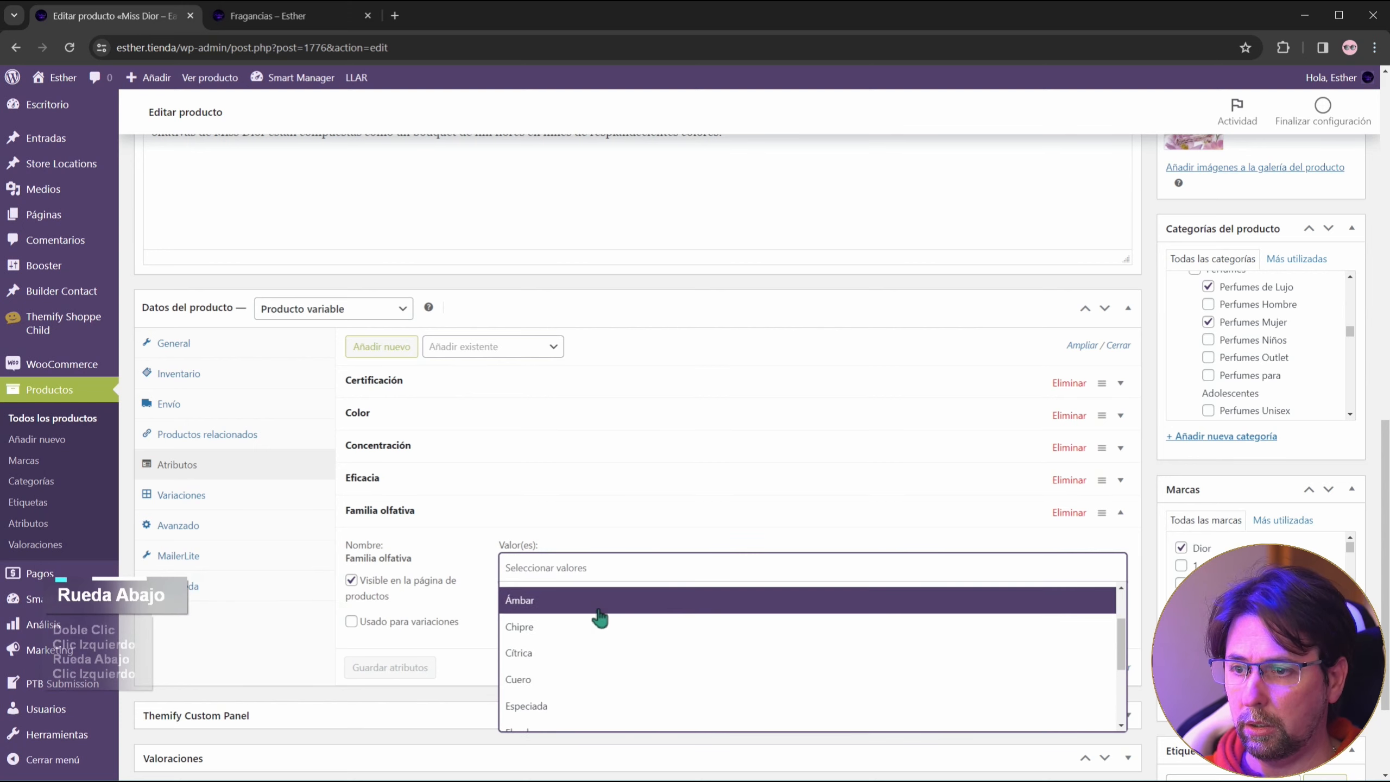
scroll(602, 620, up, 1)
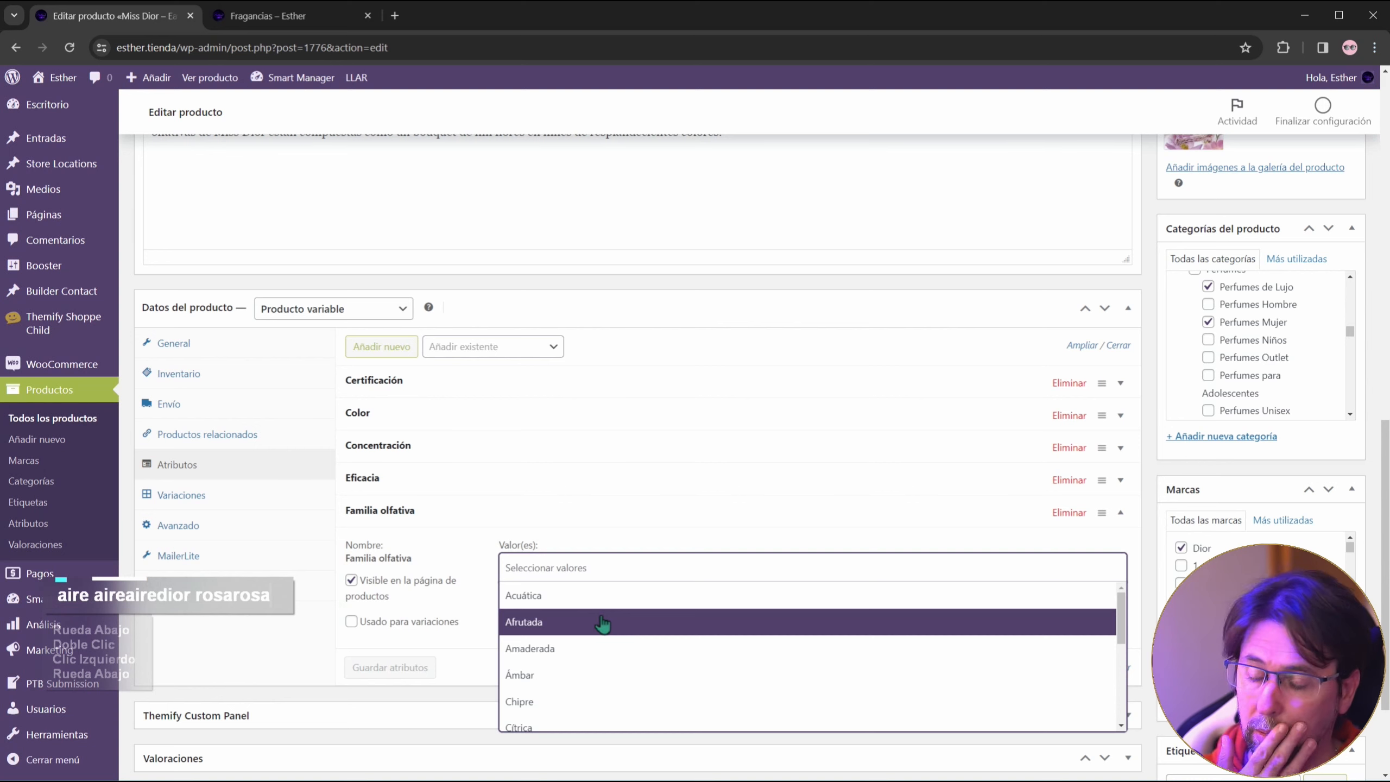
scroll(602, 625, down, 3)
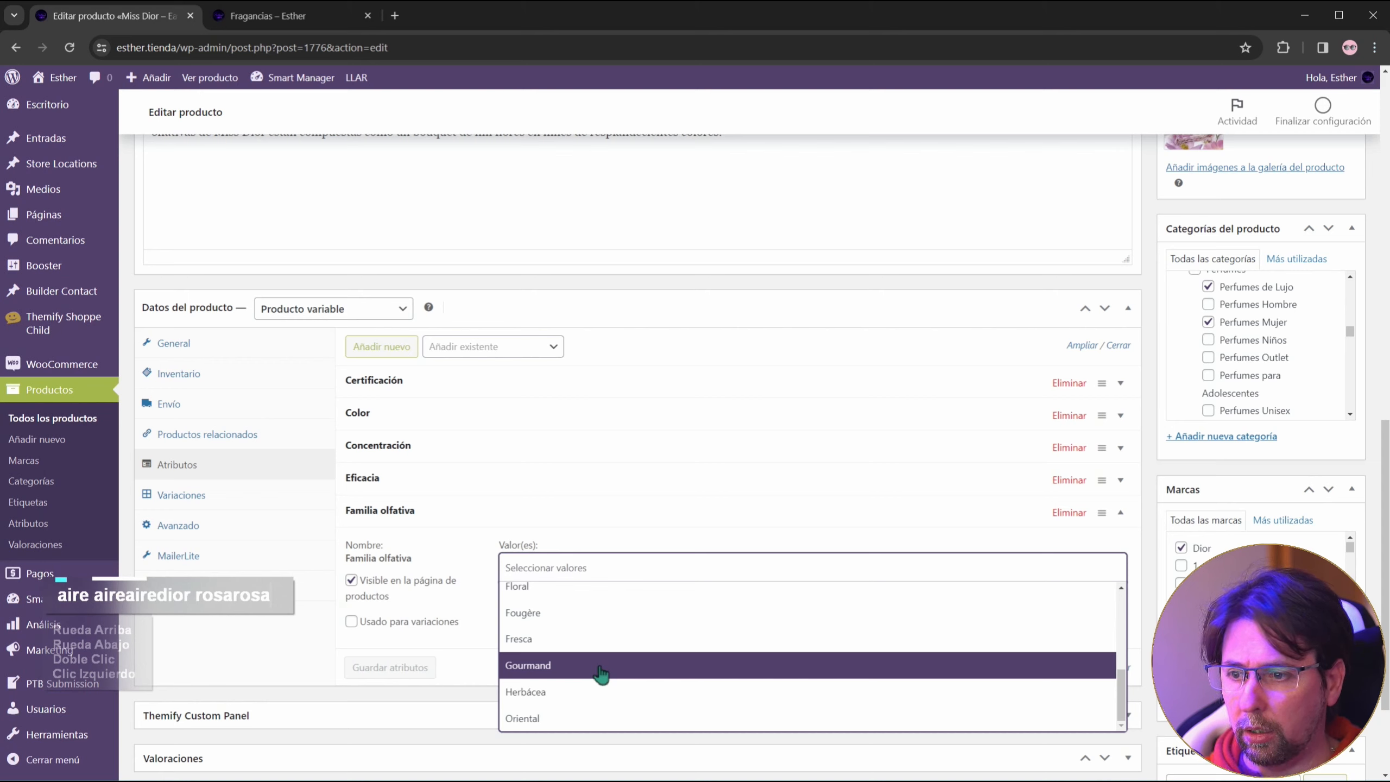
click(576, 671)
Step: Add Floral and Oriental as further values of the Familia olfativa attribute and collapse it
click(640, 578)
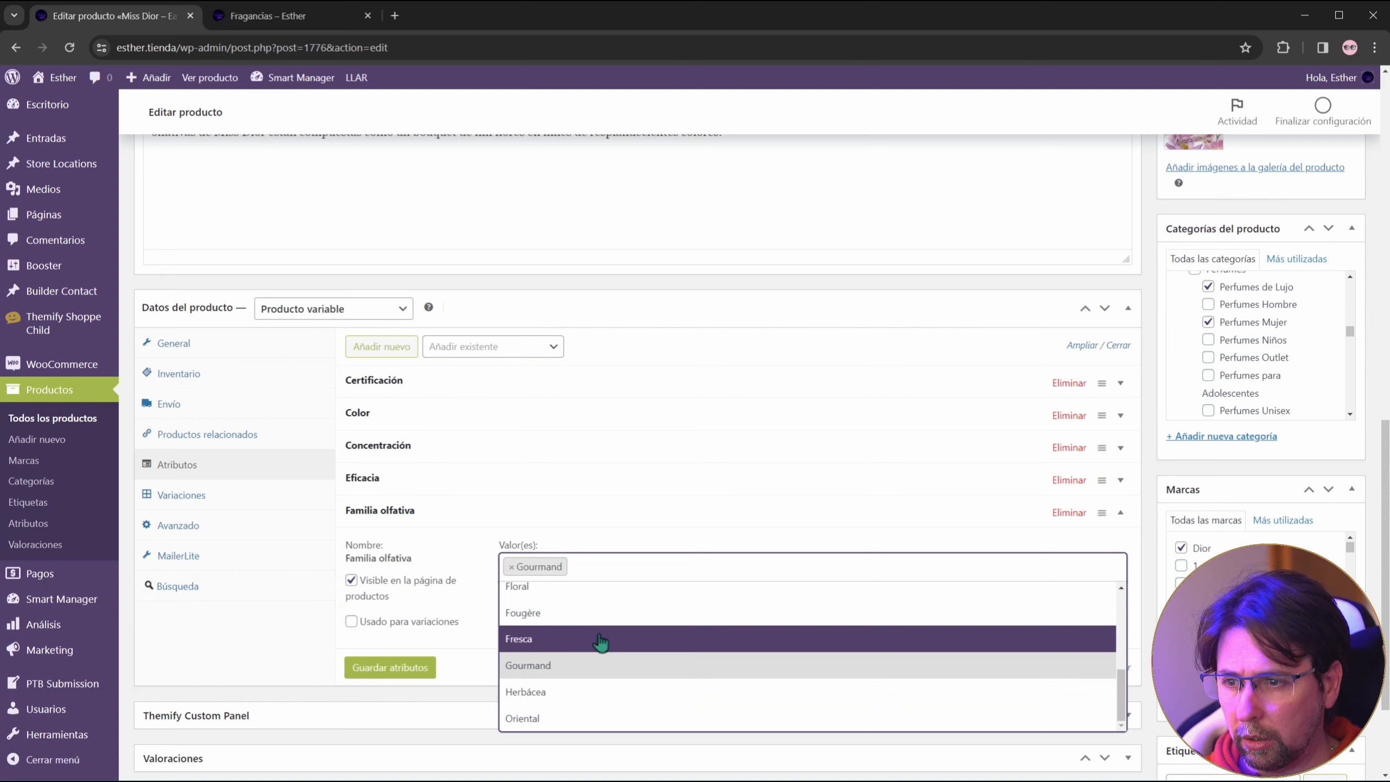
scroll(600, 642, up, 1)
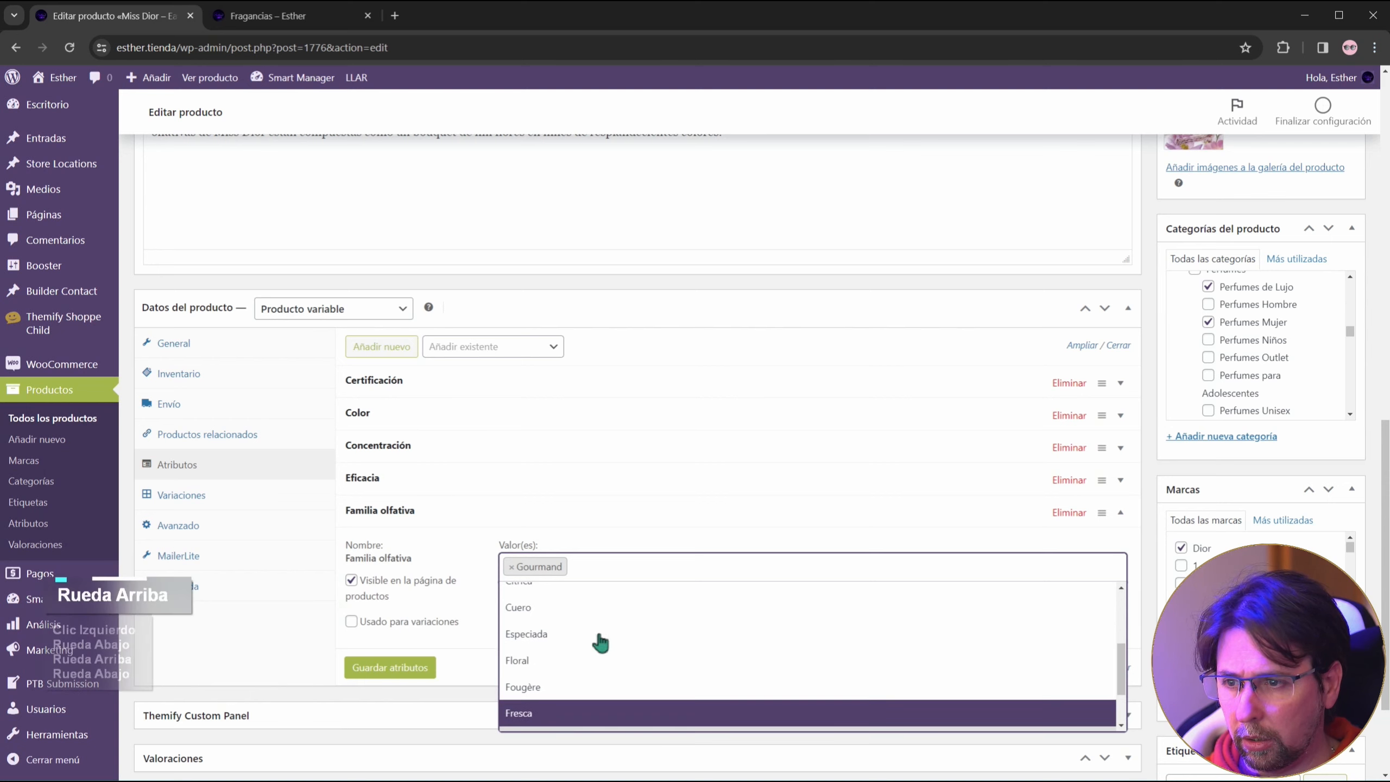
click(580, 661)
double_click(643, 570)
scroll(599, 695, down, 1)
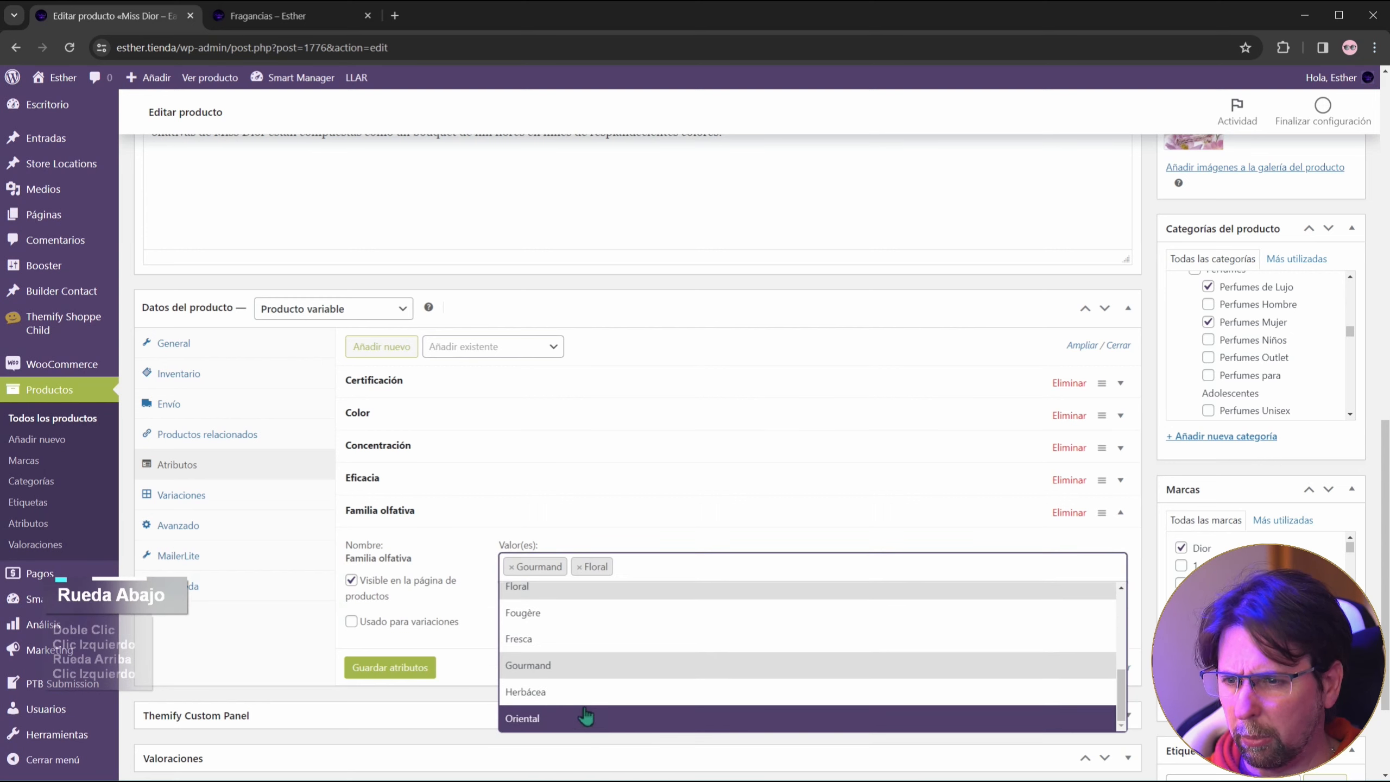
click(585, 716)
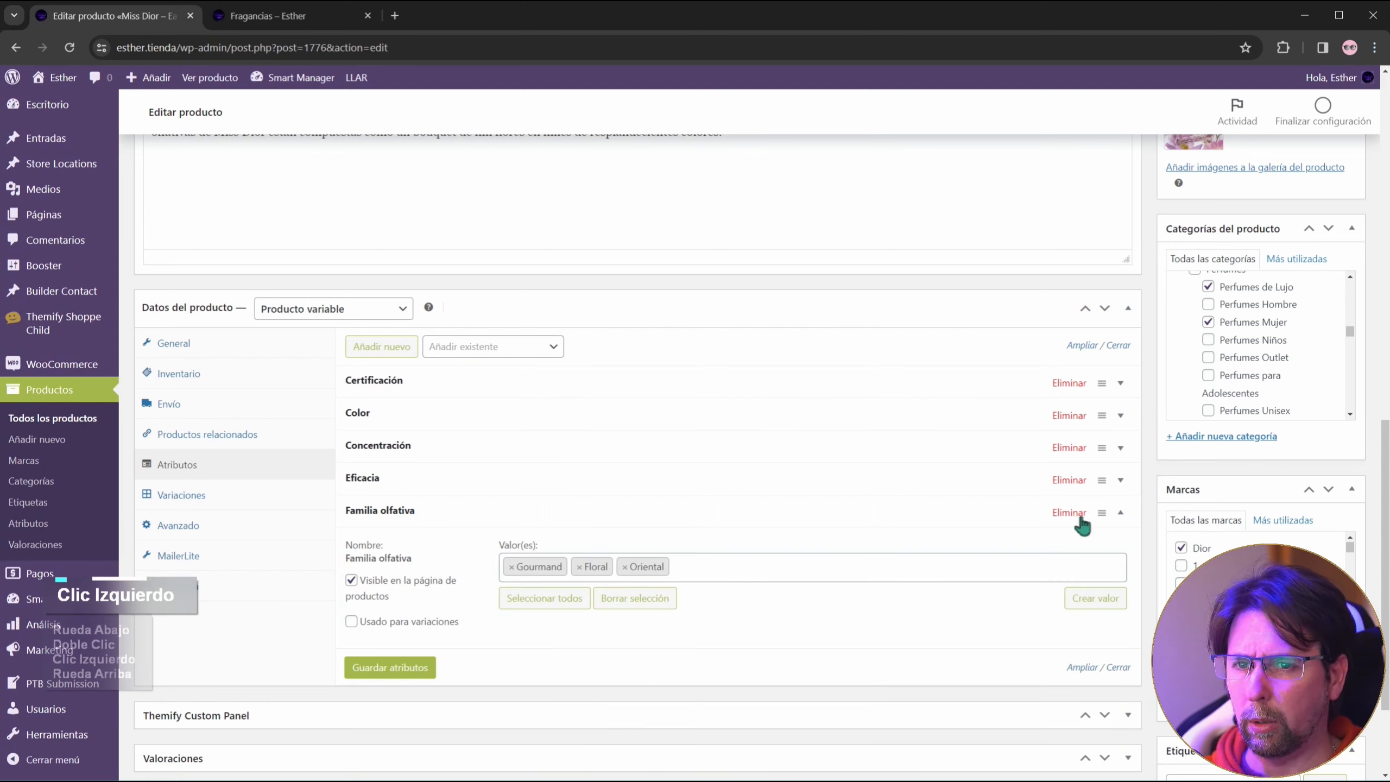
click(1121, 515)
Step: Add the existing attribute Fromato with the value Pulverizador, not used for variations, and collapse it
click(552, 346)
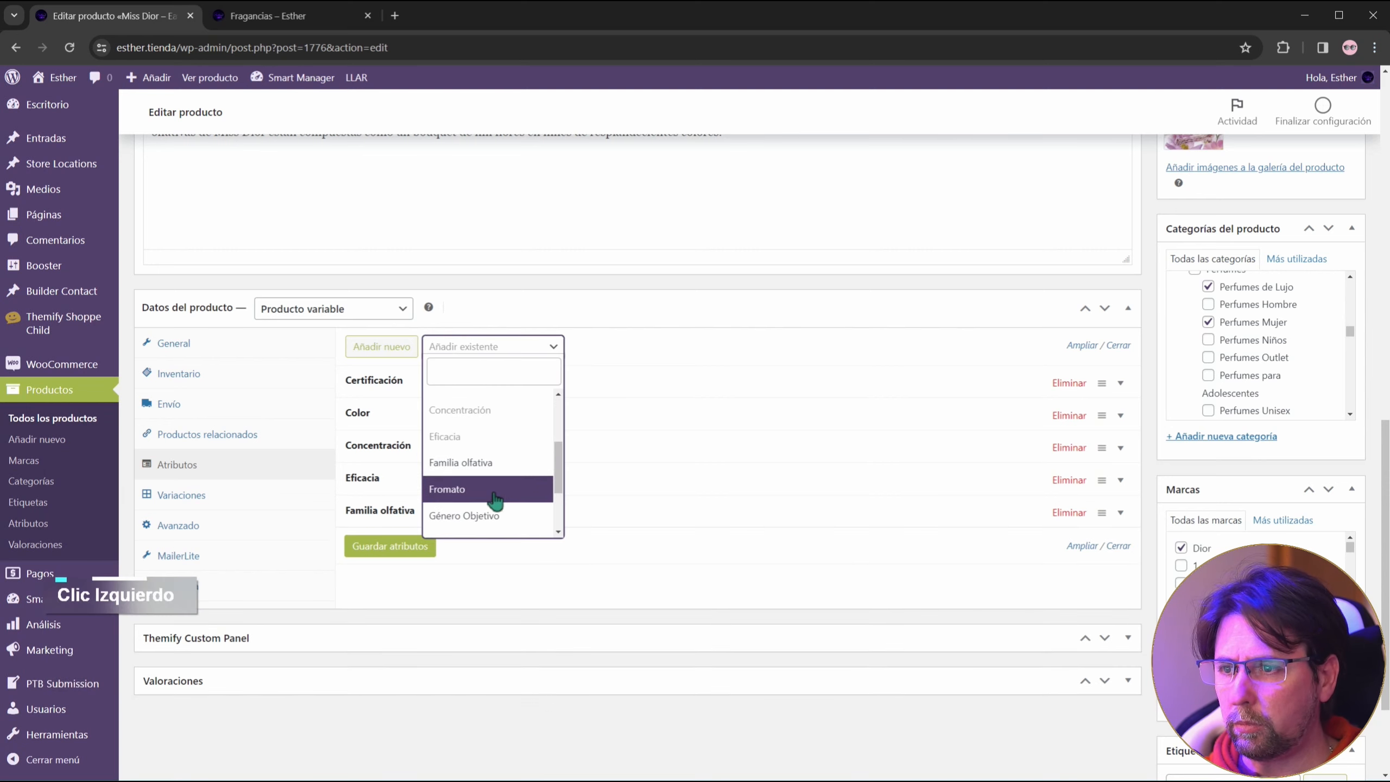
scroll(495, 499, down, 3)
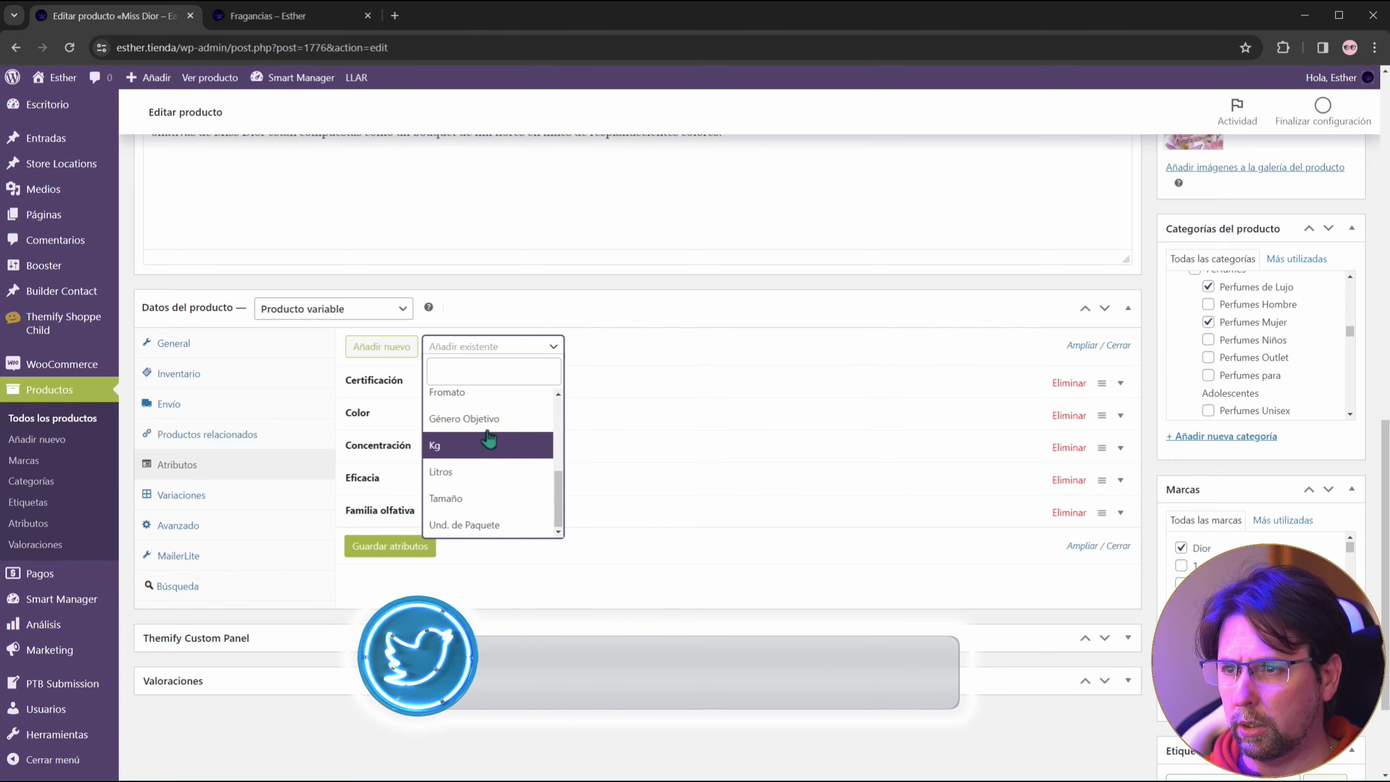
scroll(493, 416, up, 3)
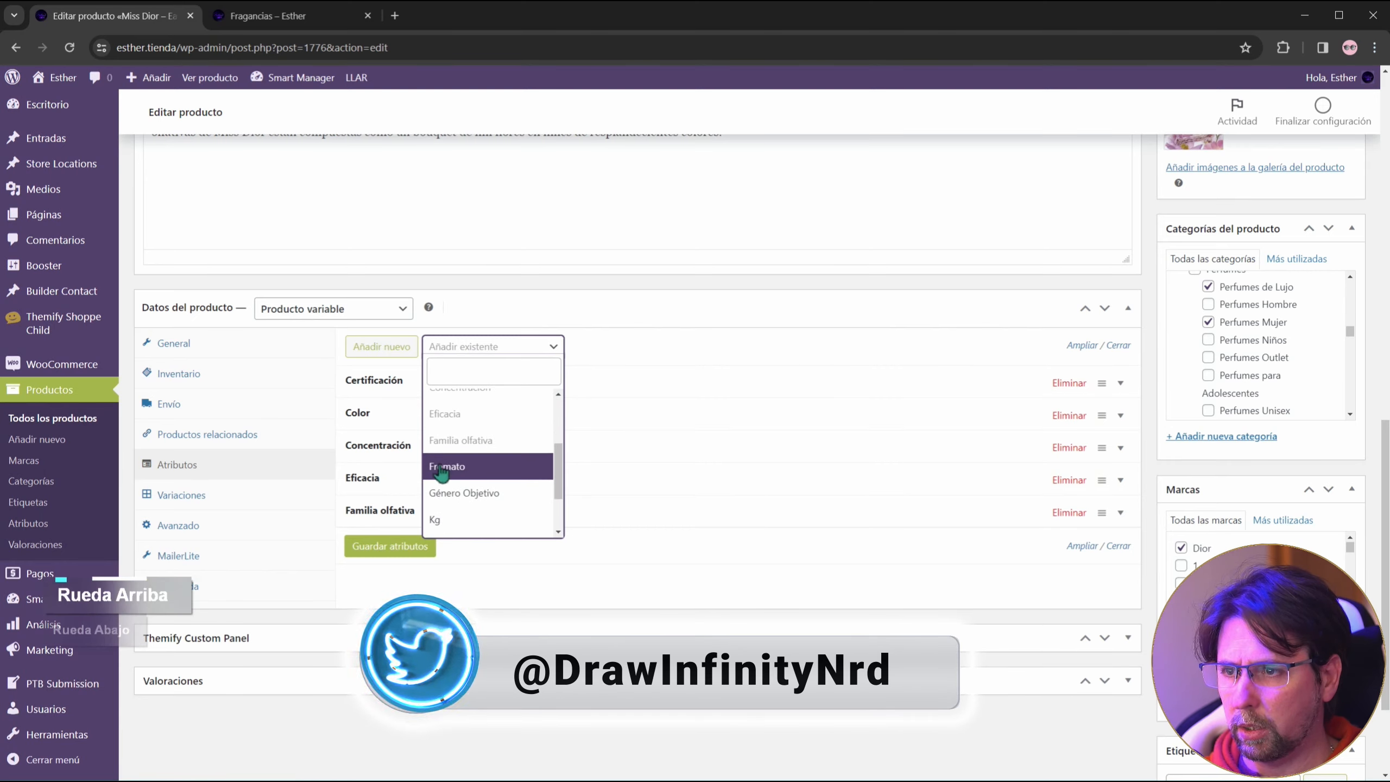
click(475, 470)
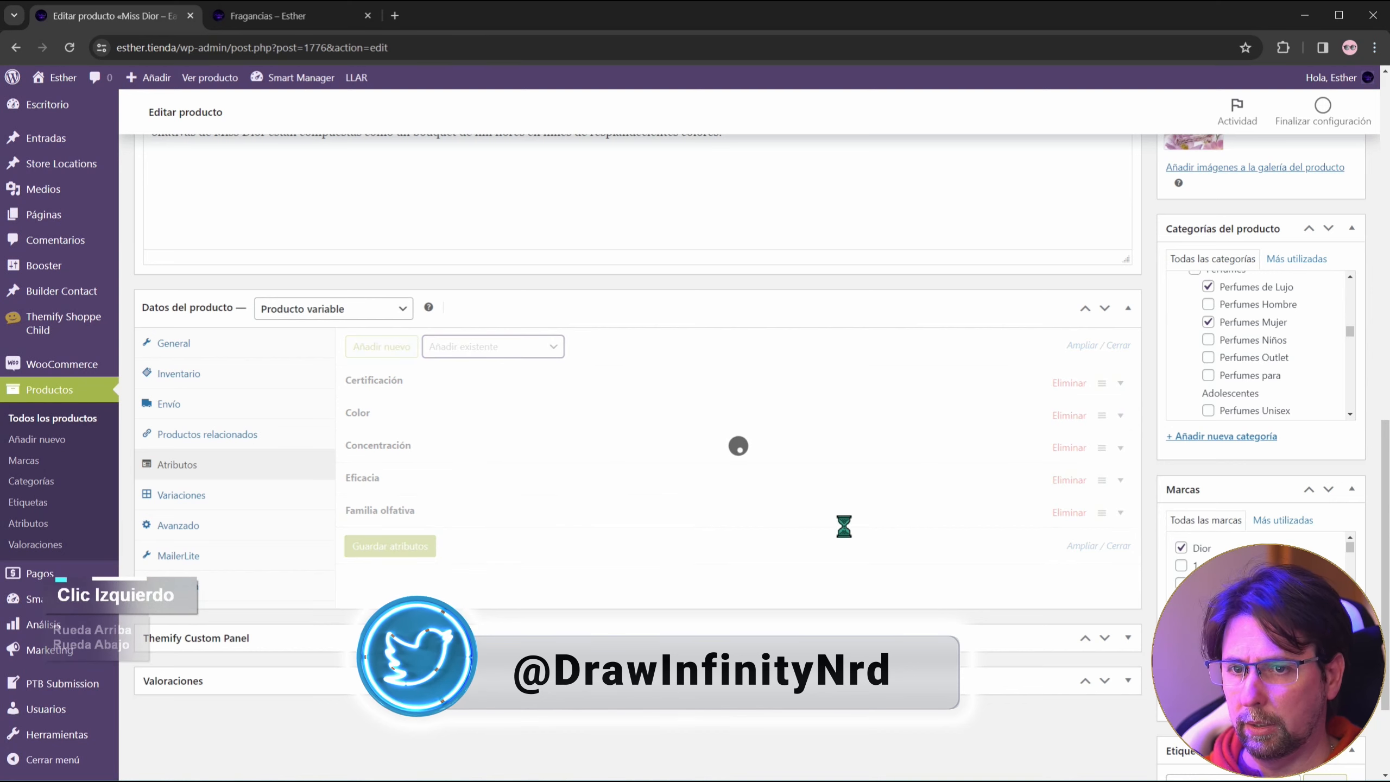
click(708, 600)
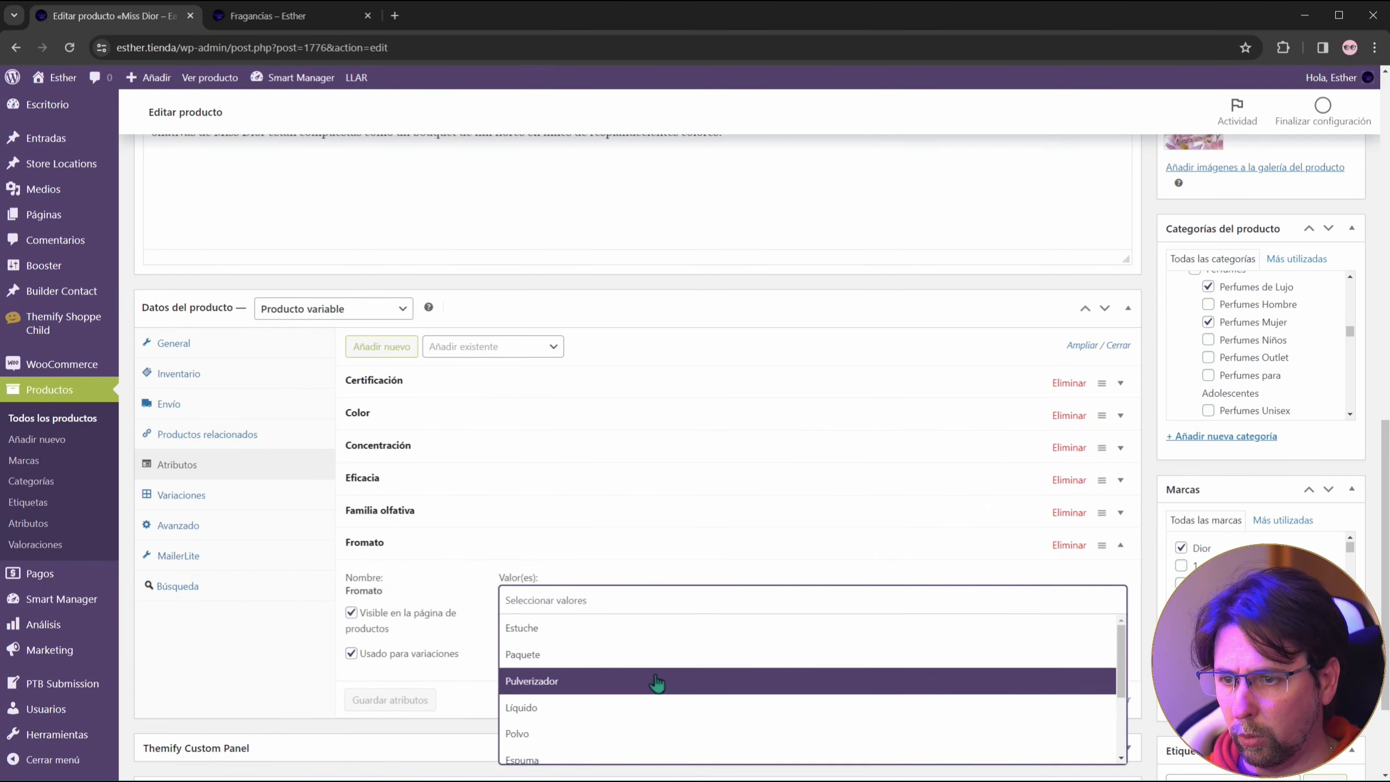
click(658, 682)
click(350, 653)
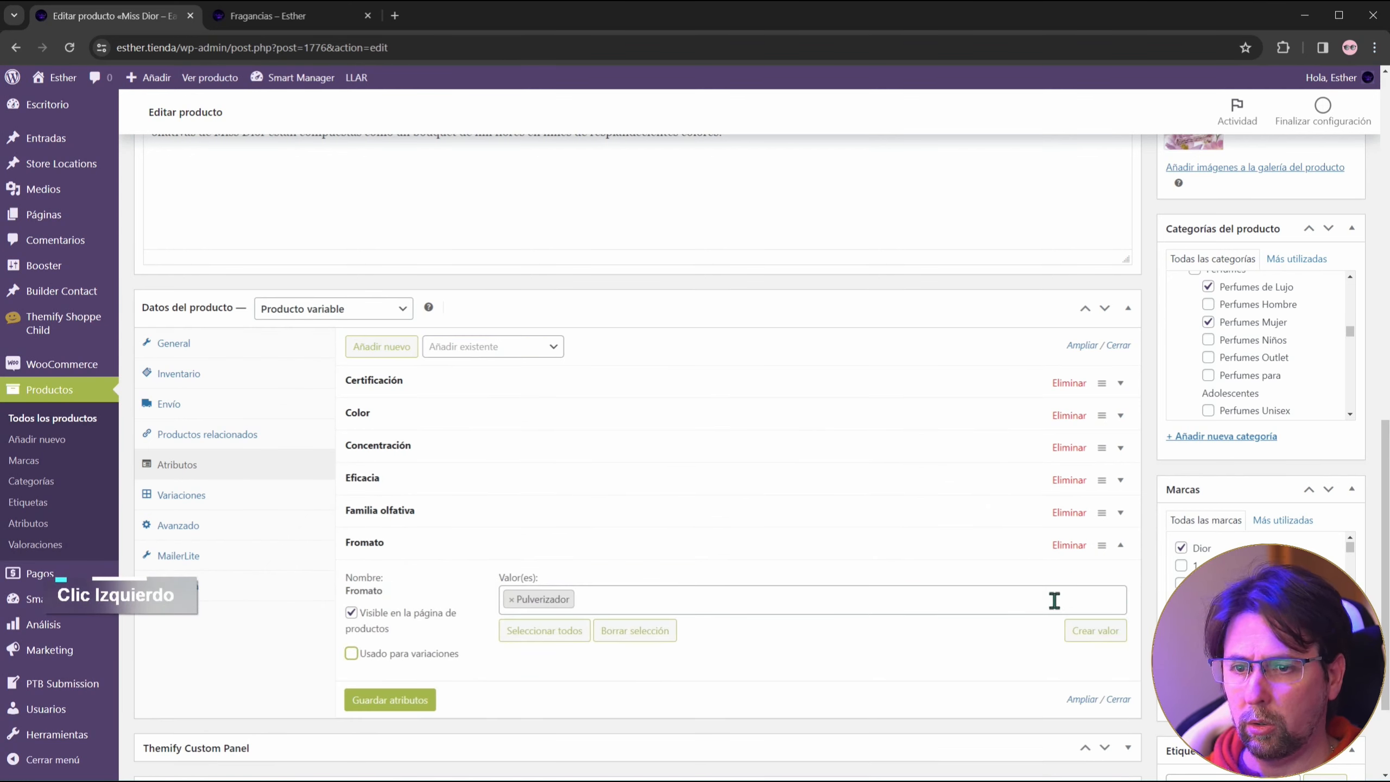
click(1120, 545)
Step: Add the existing attribute Género Objetivo with the values Mujer and Adolescentes, not used for variations, and collapse it
click(553, 346)
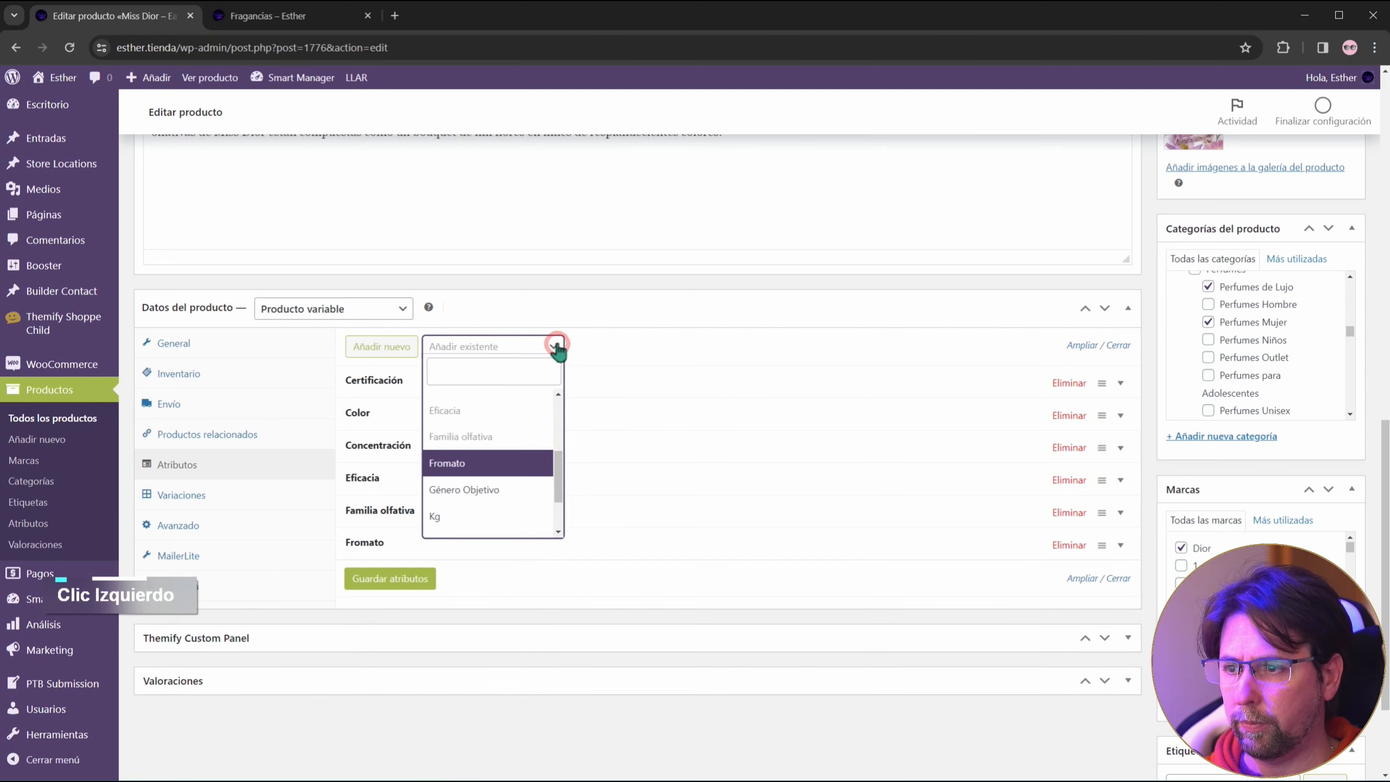
scroll(502, 486, down, 1)
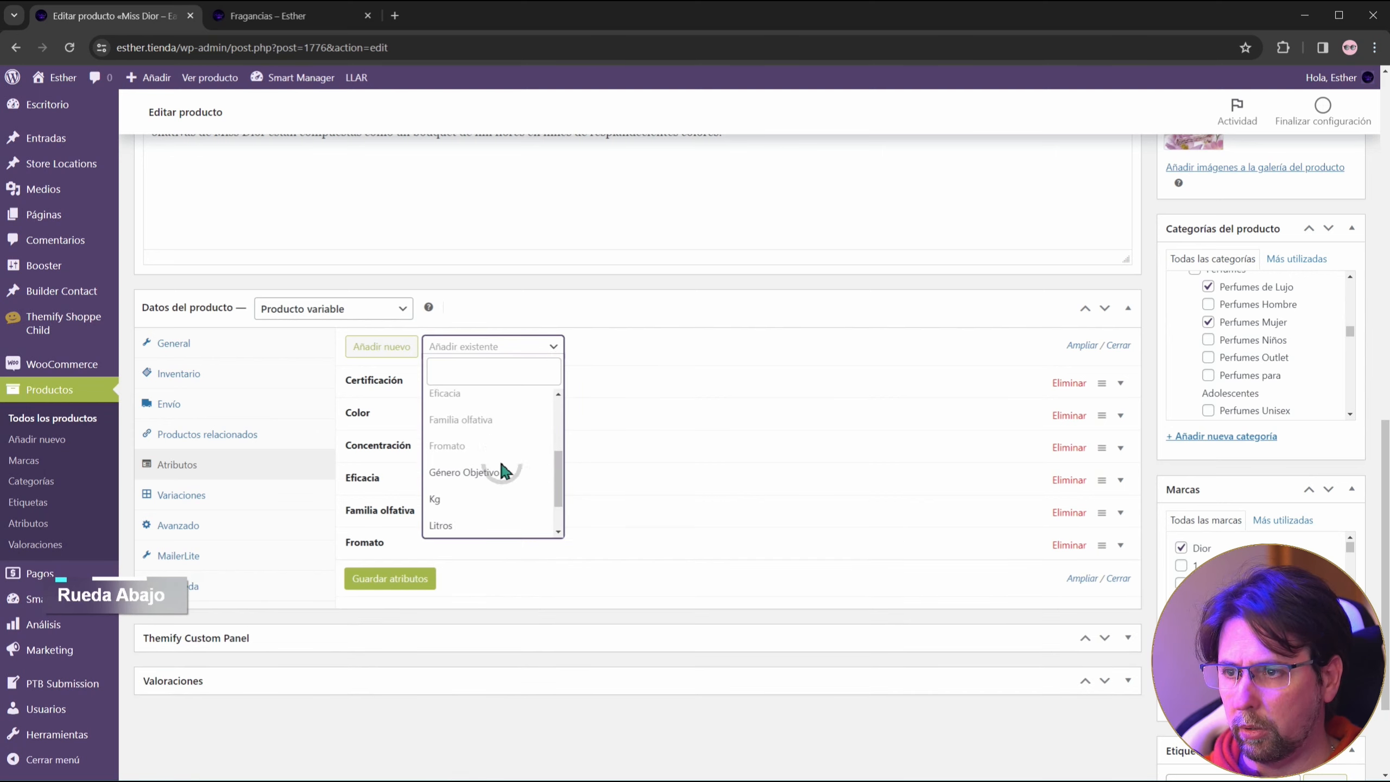
click(462, 474)
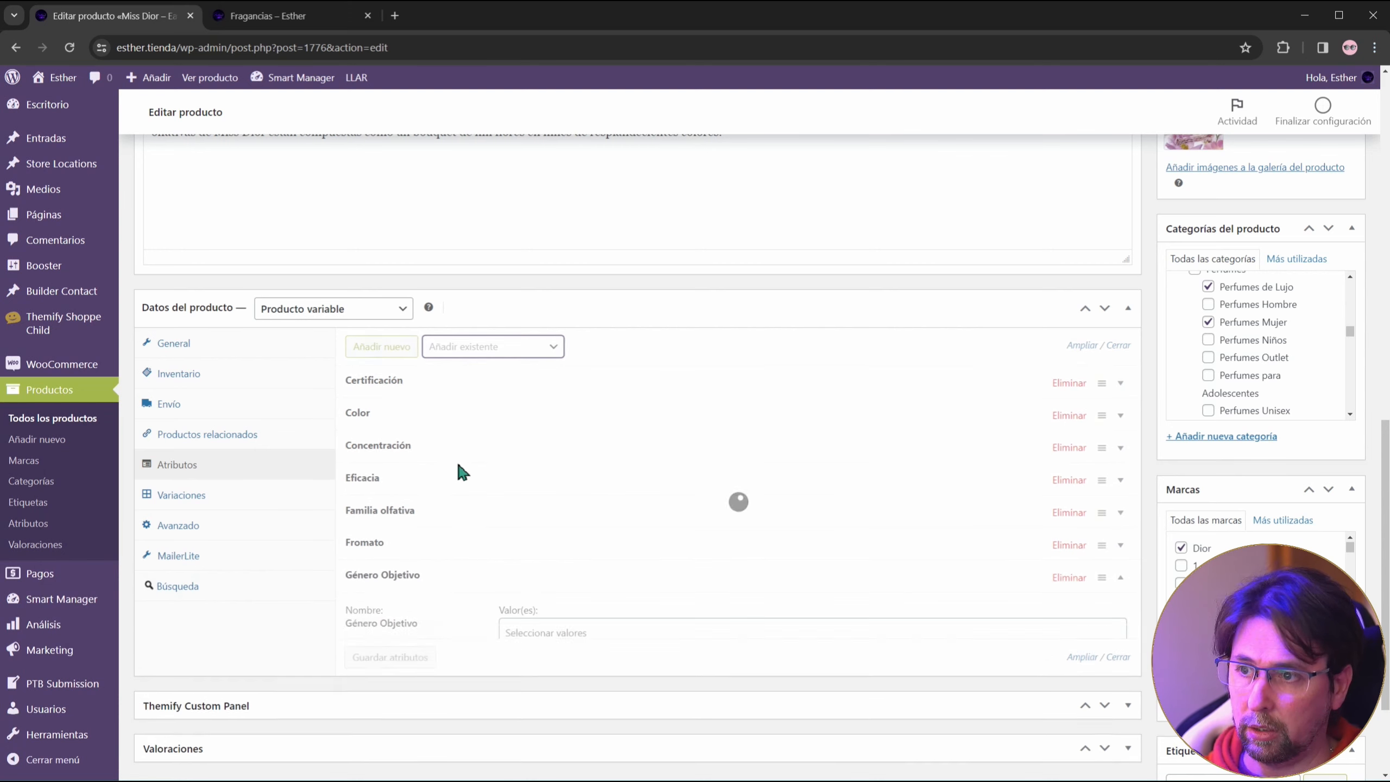
scroll(355, 607, down, 1)
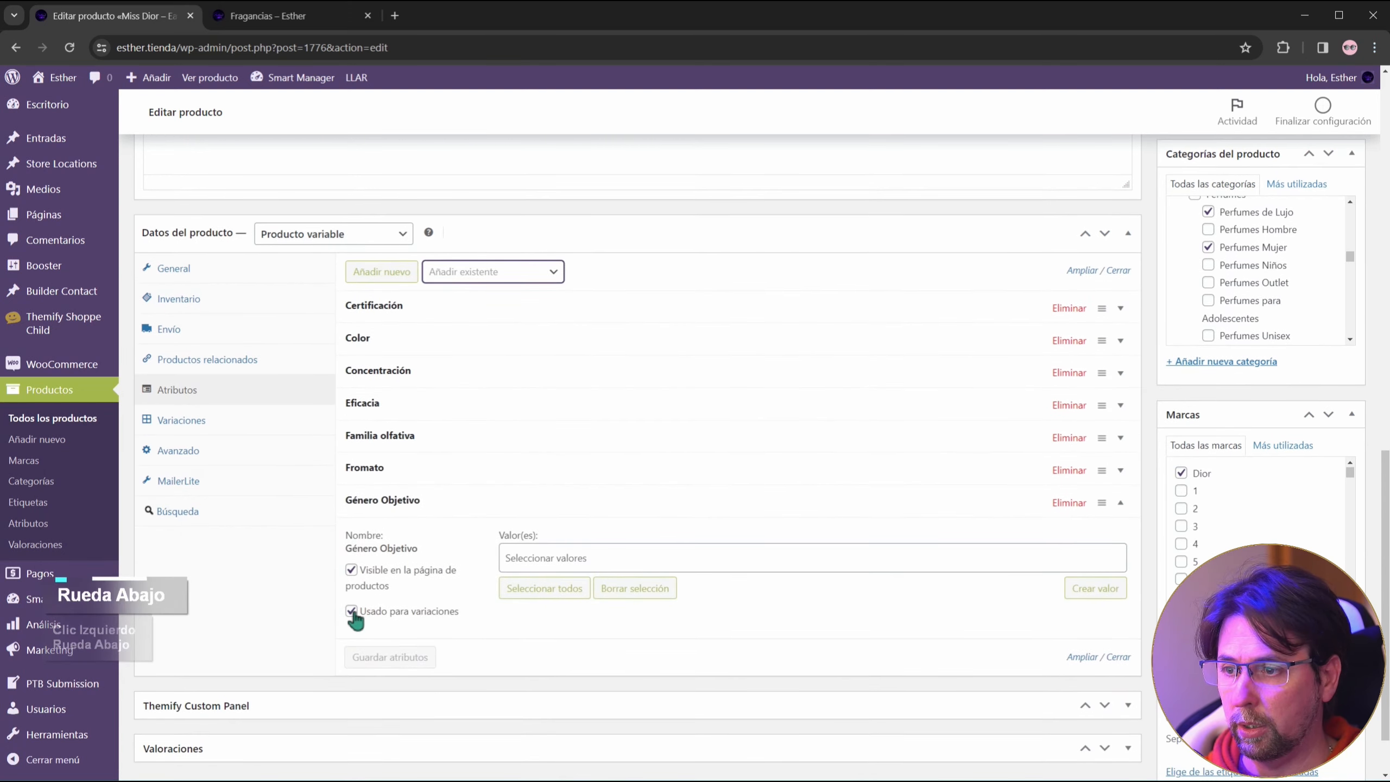
click(353, 609)
click(701, 550)
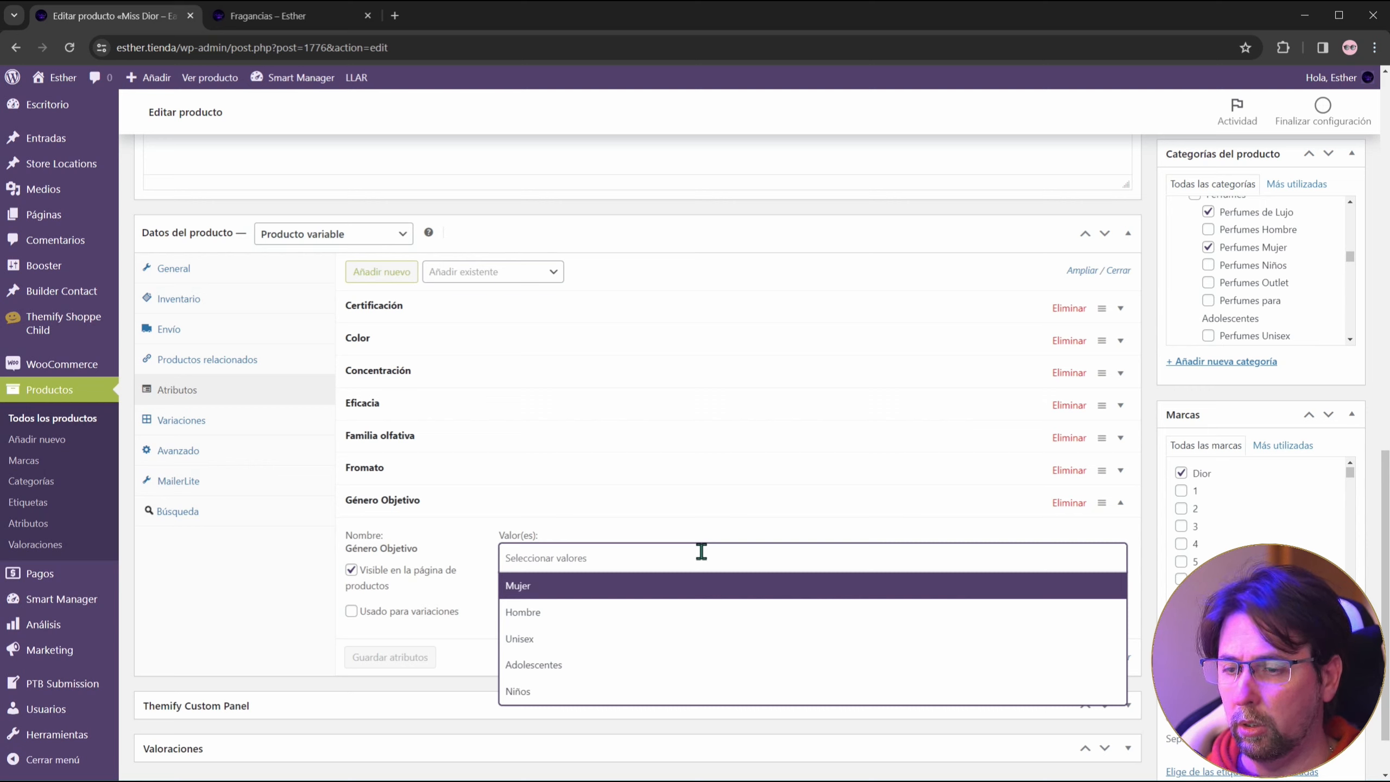
click(549, 593)
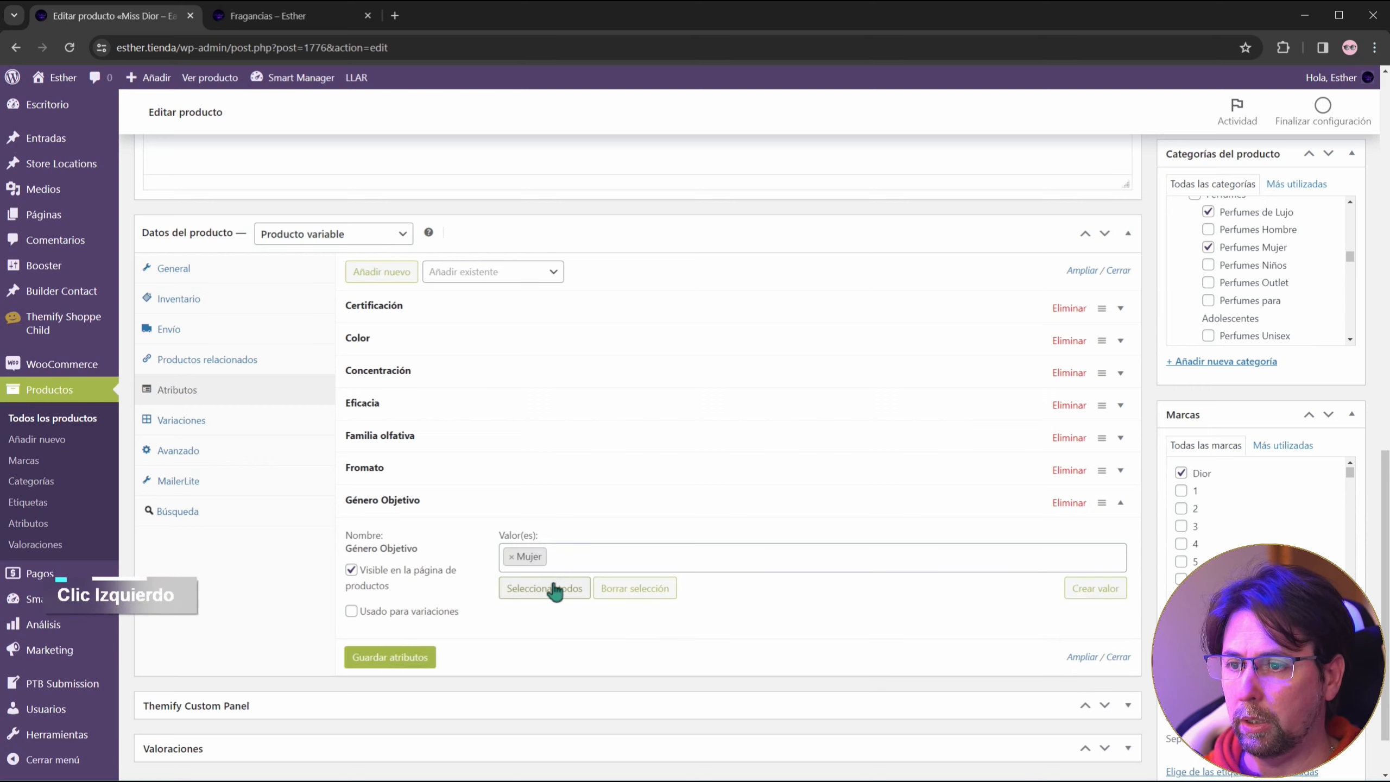
click(611, 552)
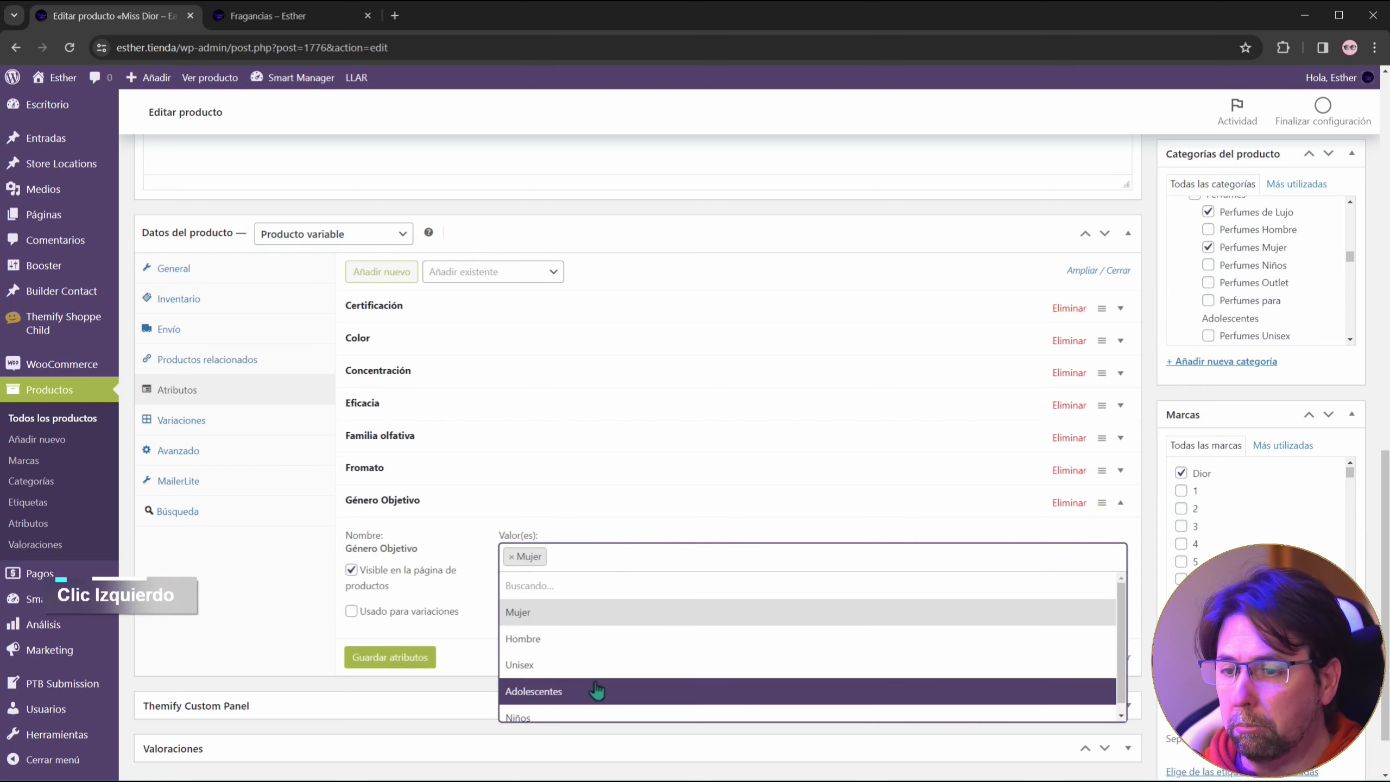
click(568, 671)
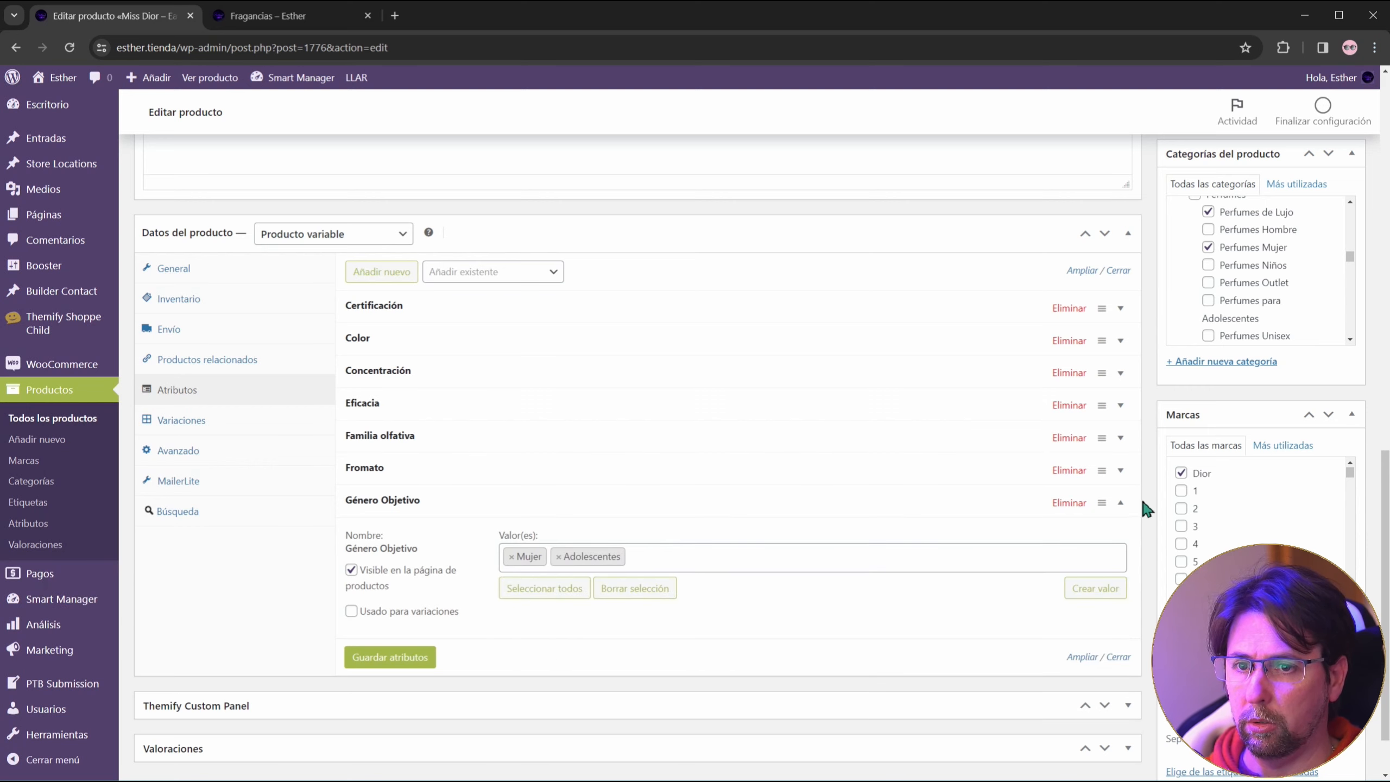
click(1119, 503)
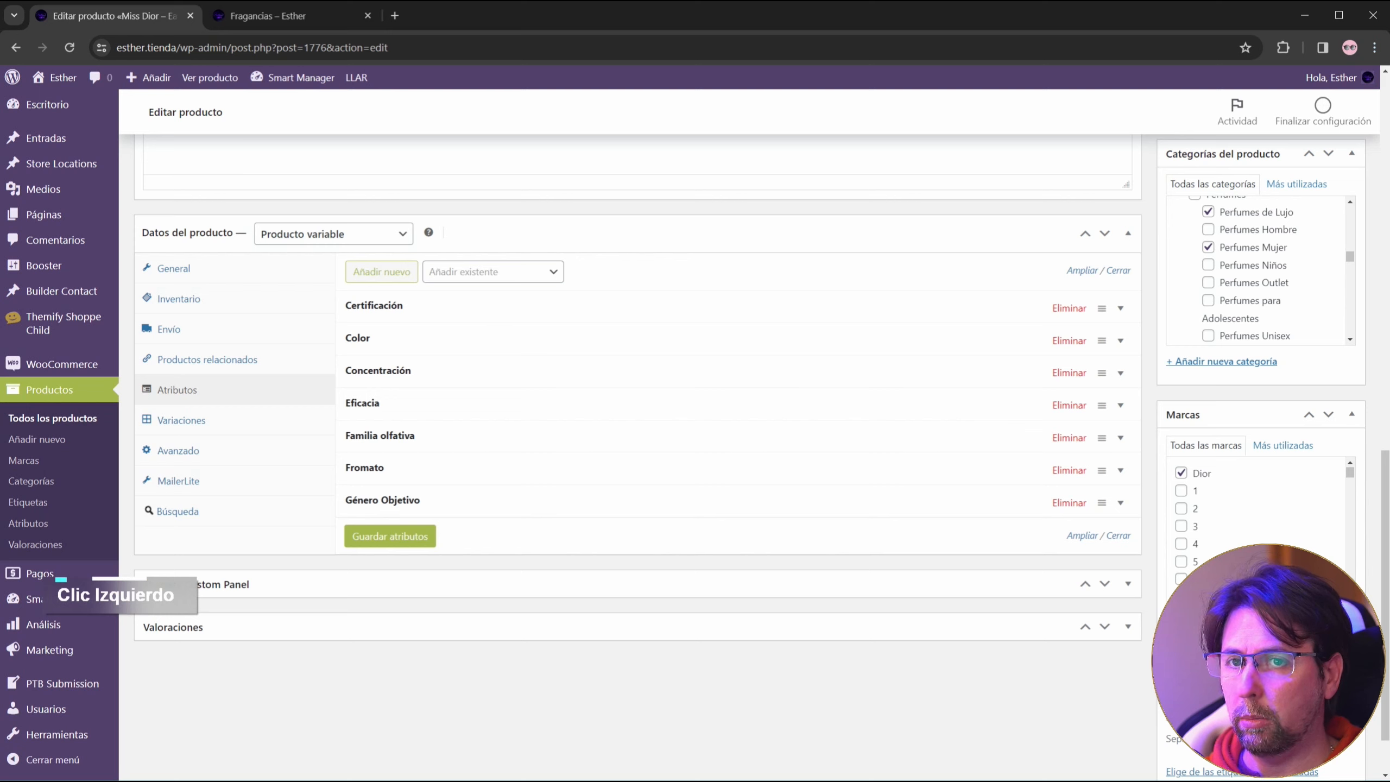
Step: Add the existing attribute Litros to the product
click(549, 272)
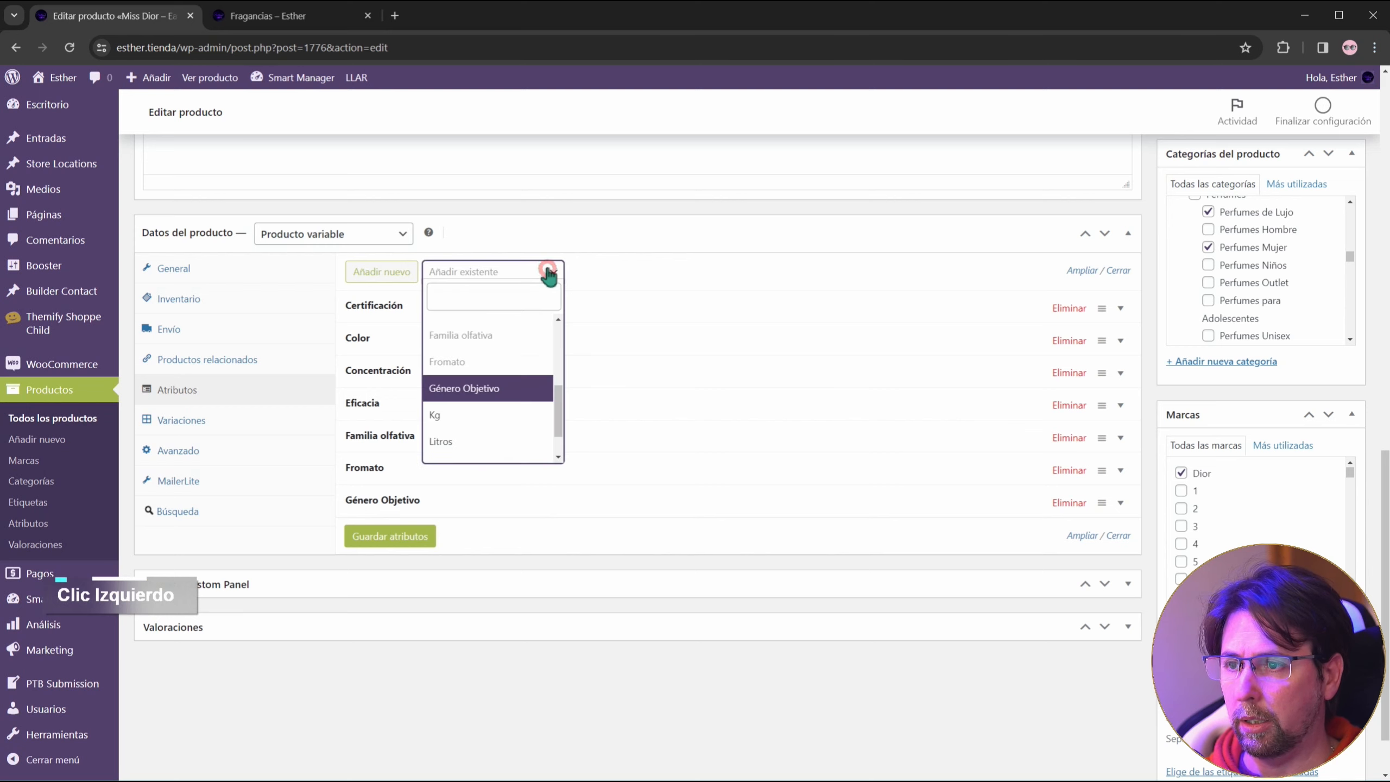
scroll(464, 390, up, 5)
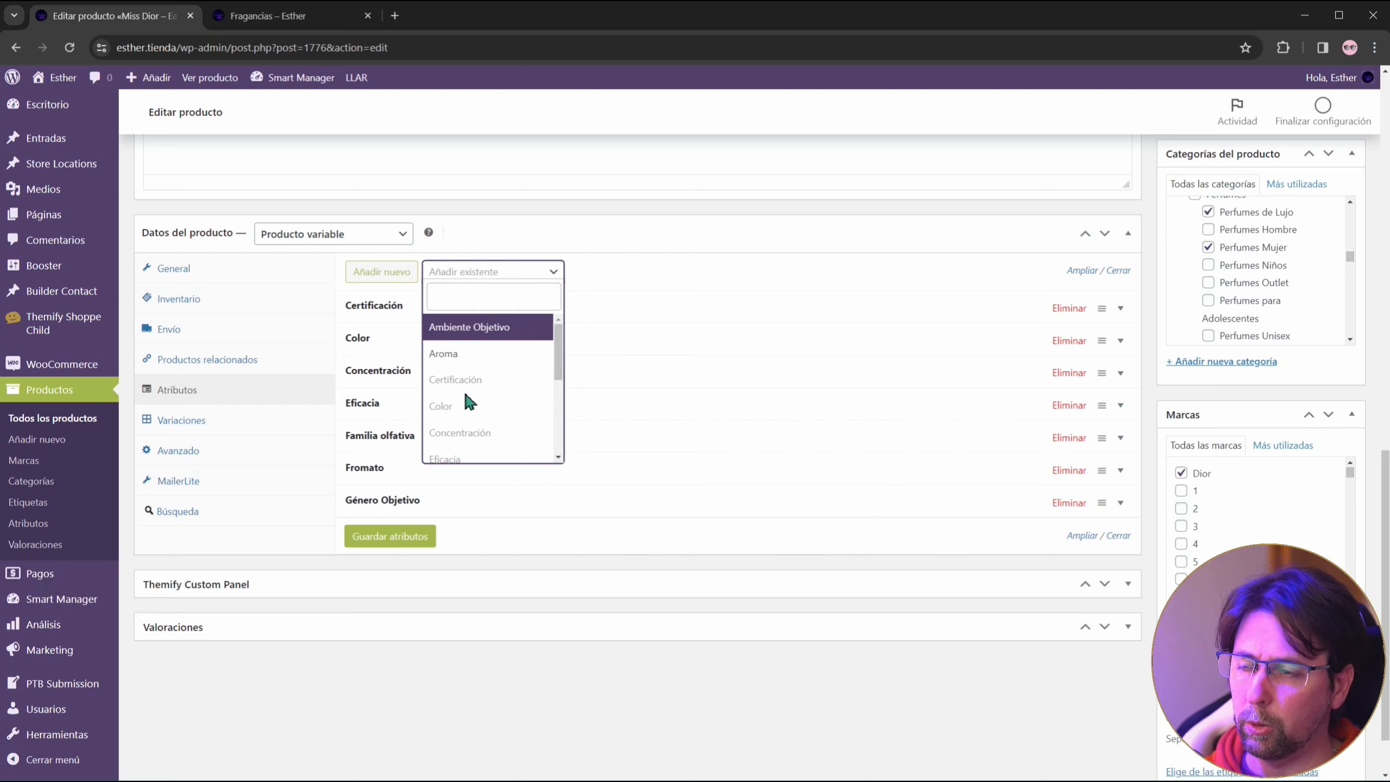
scroll(492, 394, down, 3)
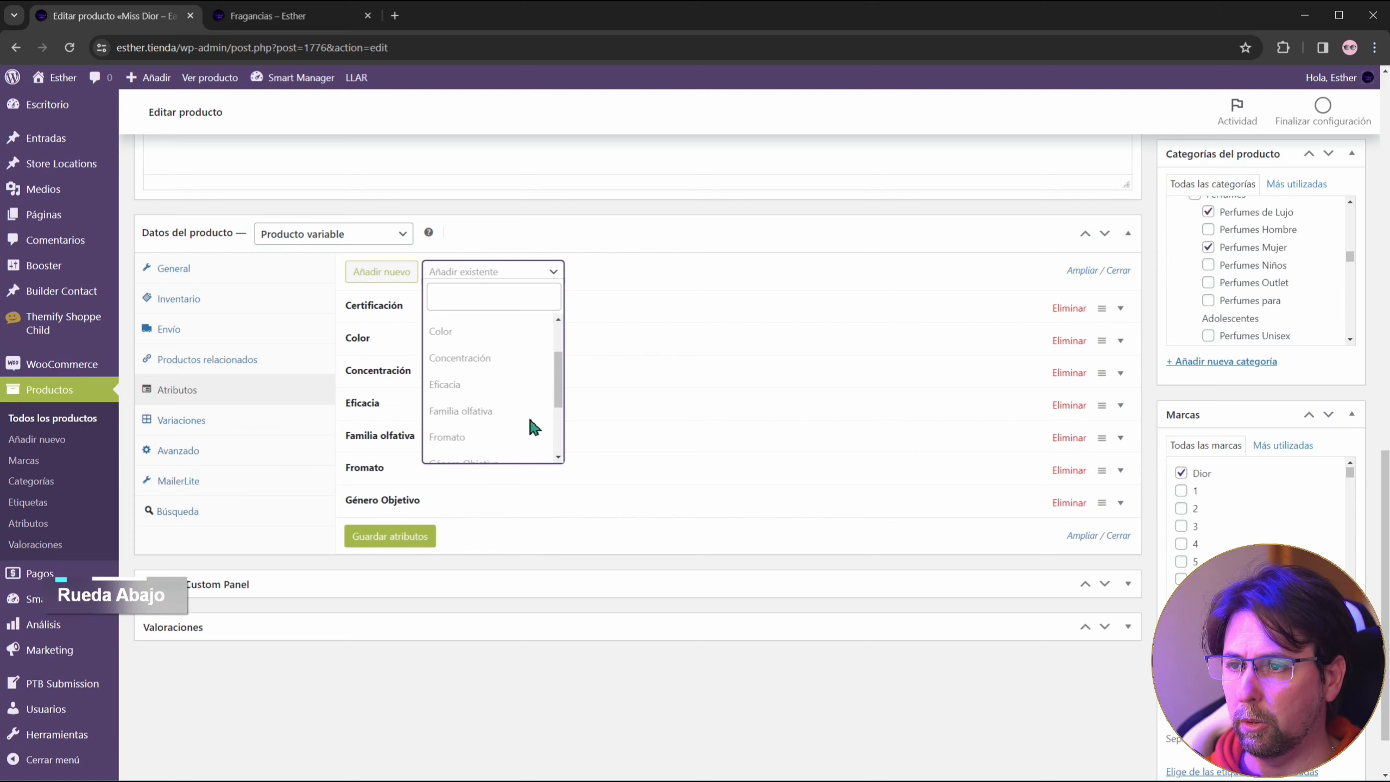
scroll(527, 421, down, 3)
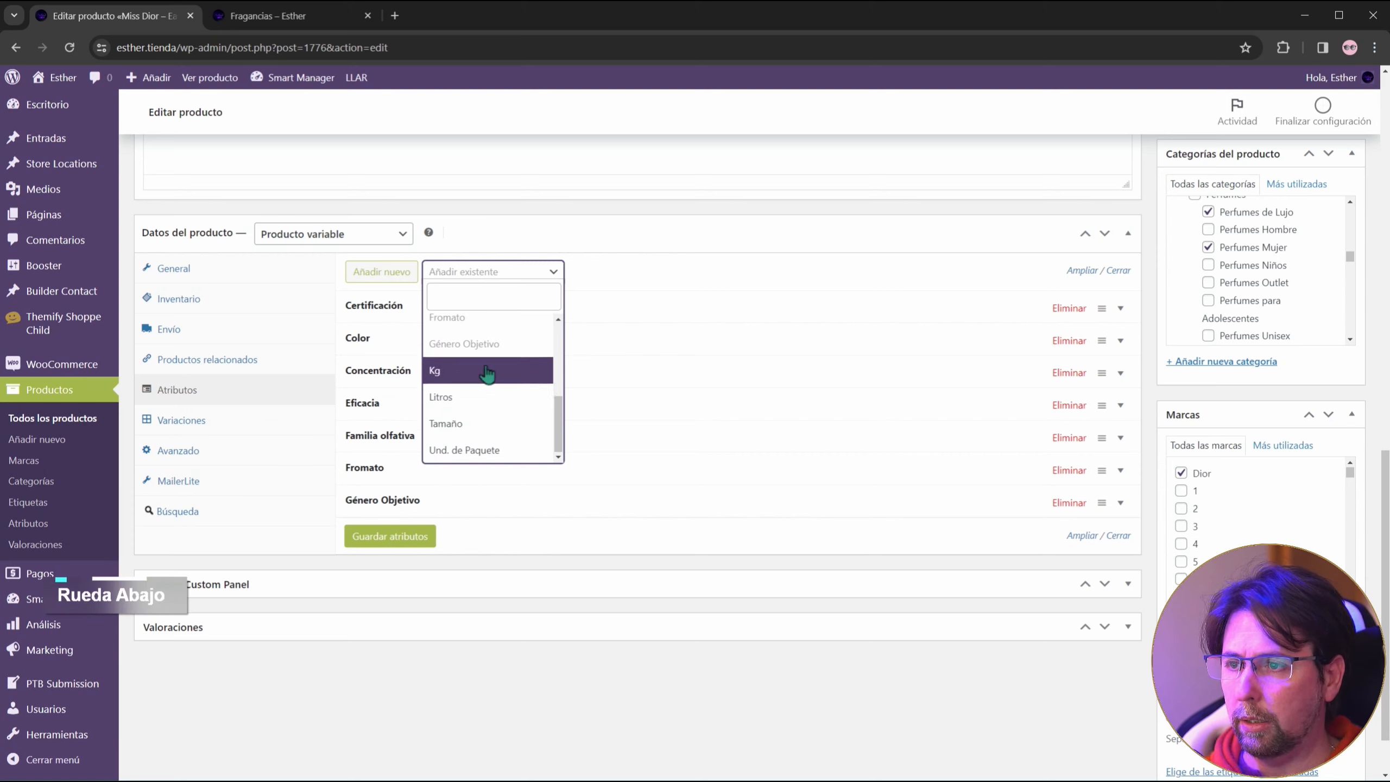
click(488, 397)
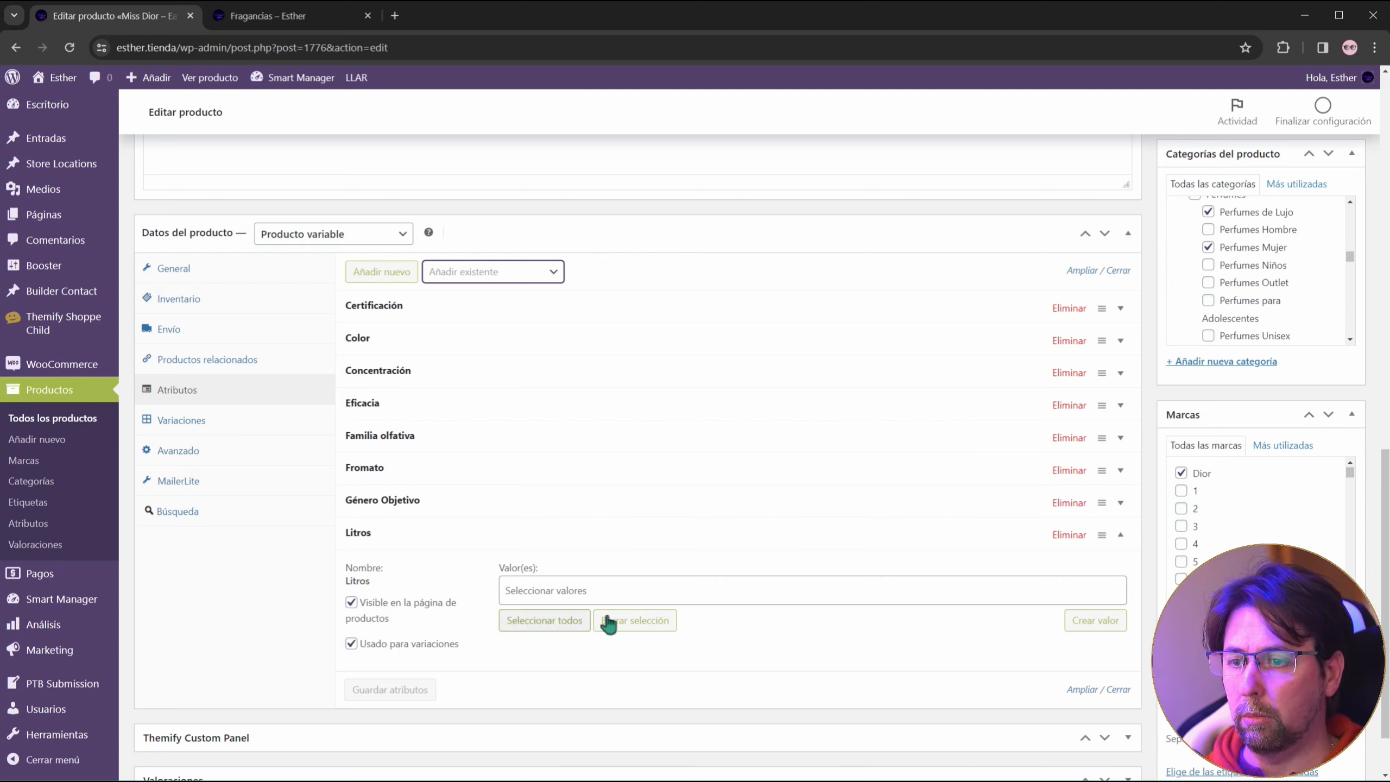
Step: Give the Litros attribute the values 50ml, 100ml and 150ml and collapse it
click(659, 593)
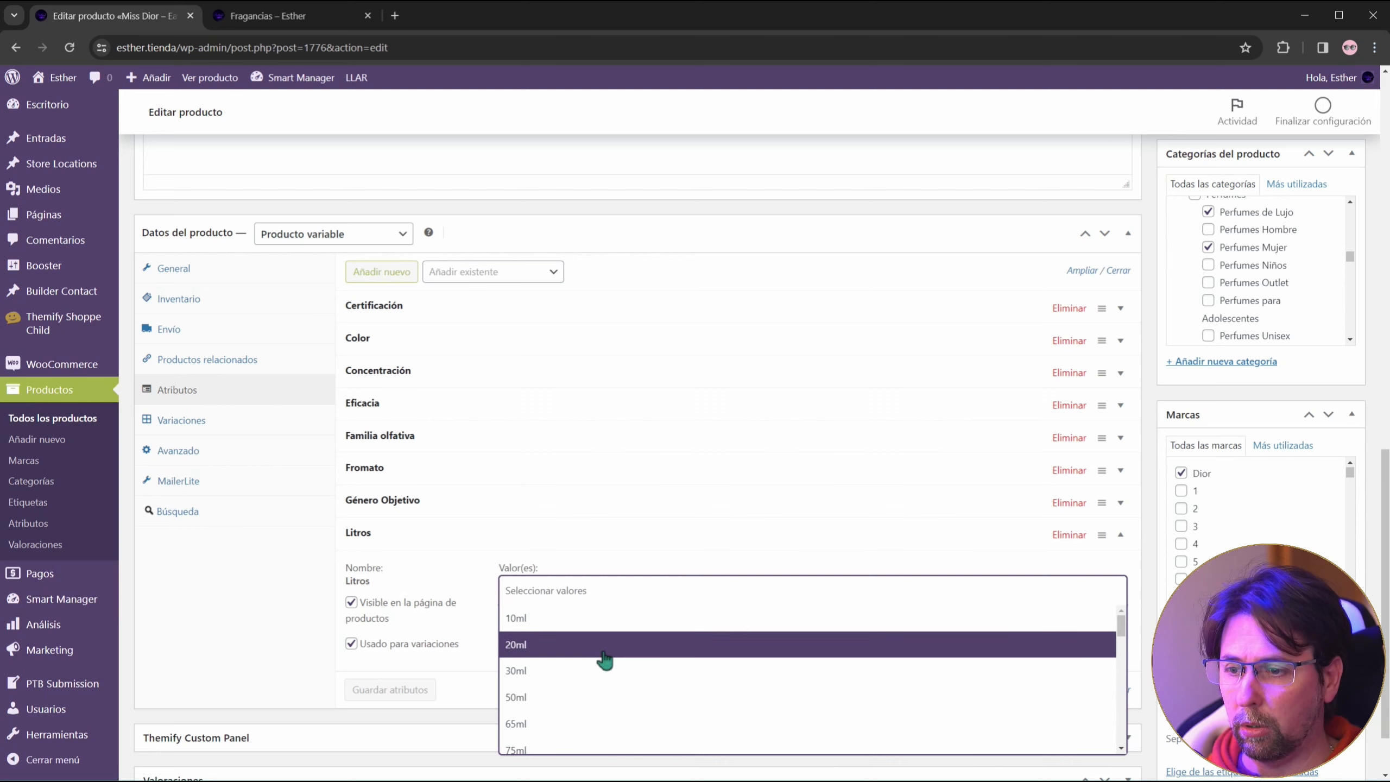
click(599, 697)
click(692, 591)
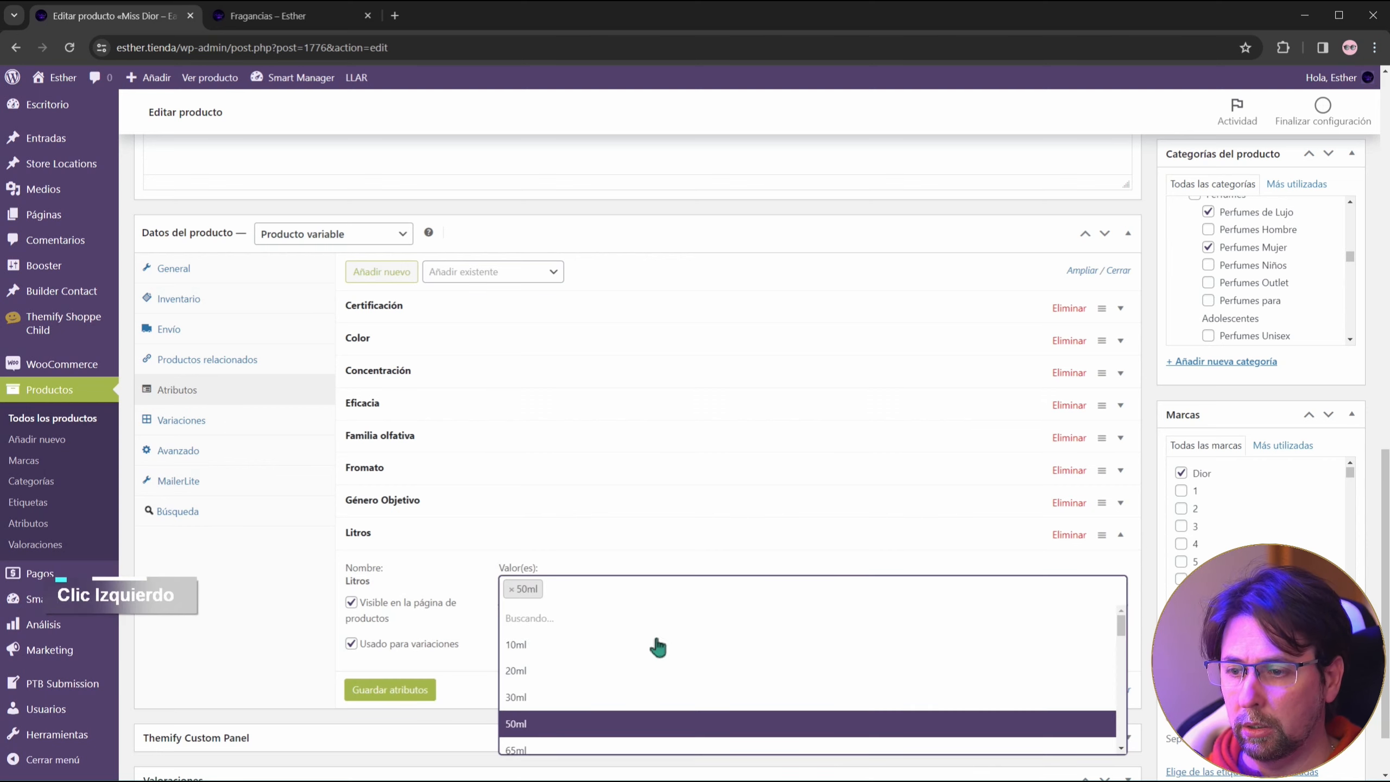
scroll(640, 662, down, 3)
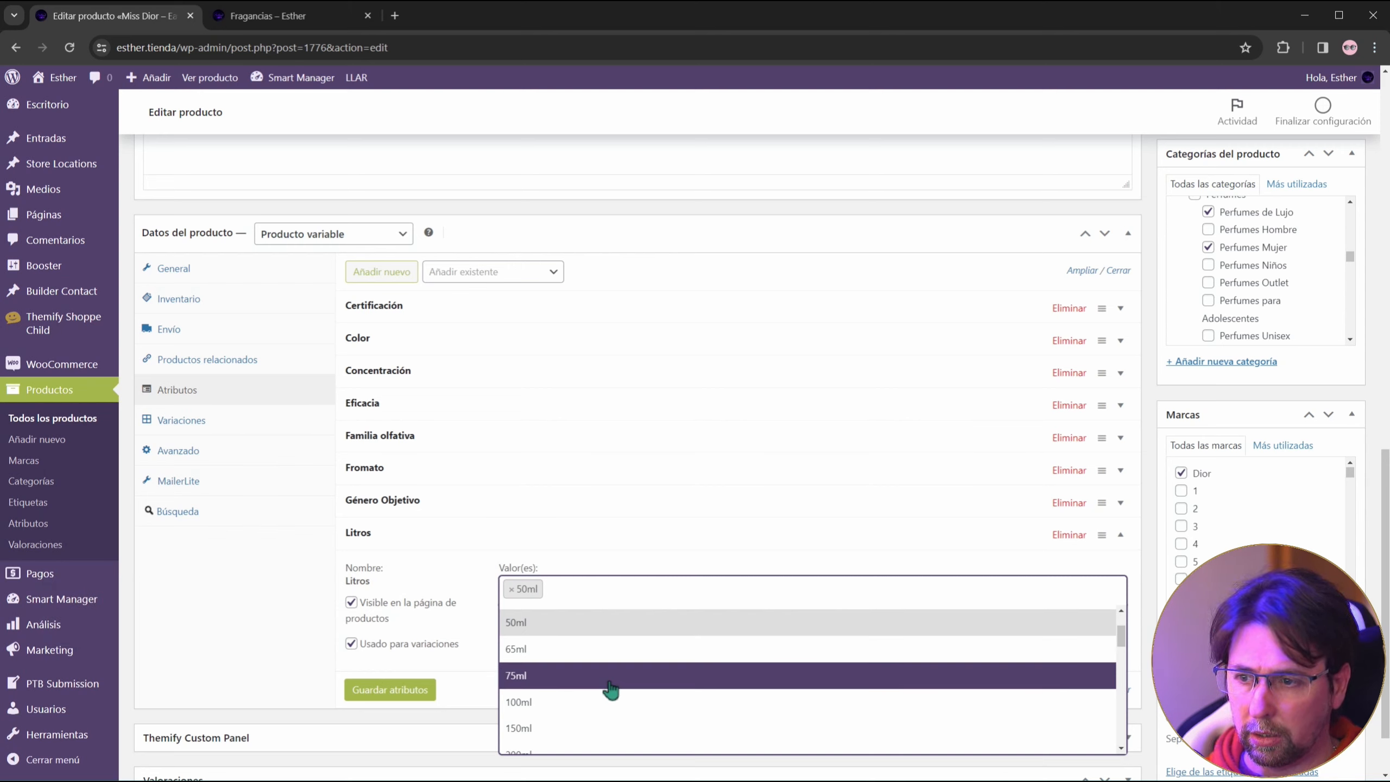
click(611, 703)
double_click(686, 590)
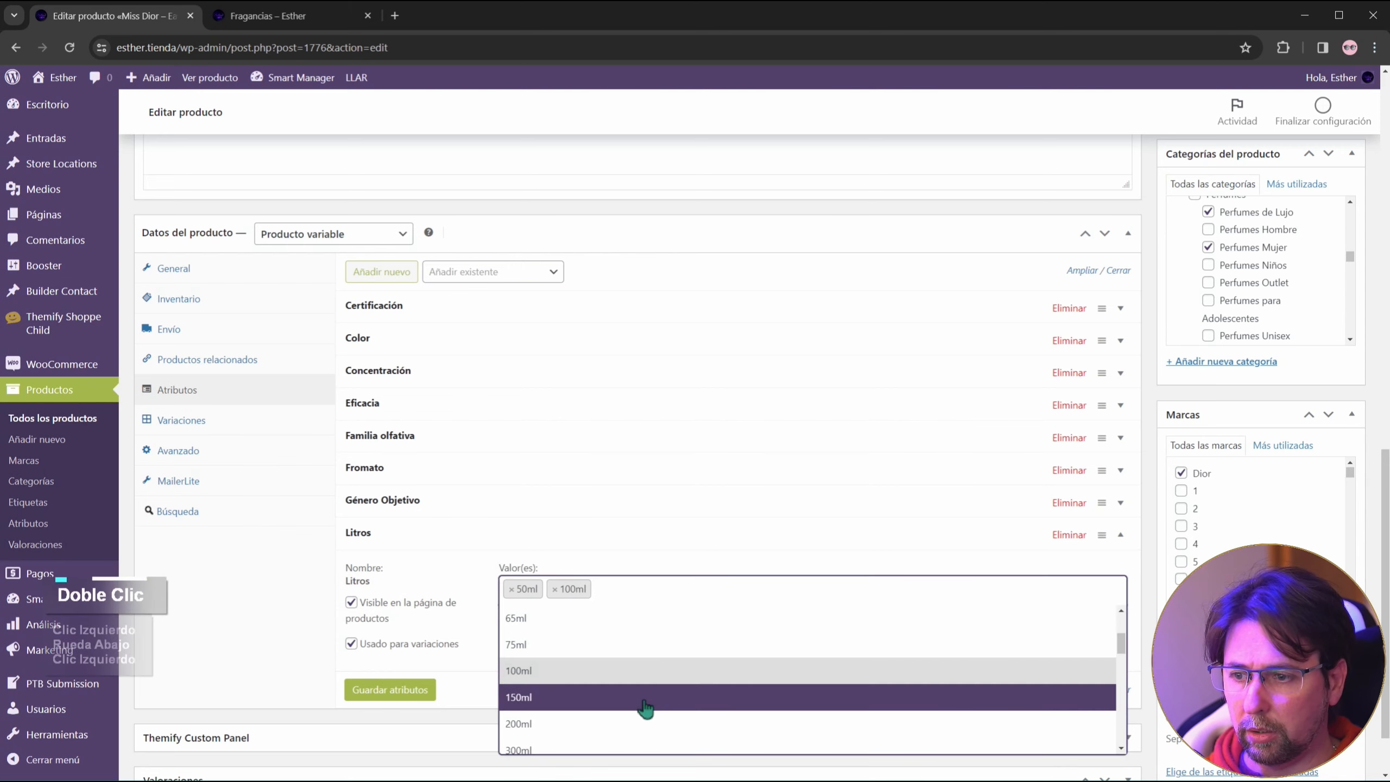
scroll(630, 657, down, 3)
click(602, 625)
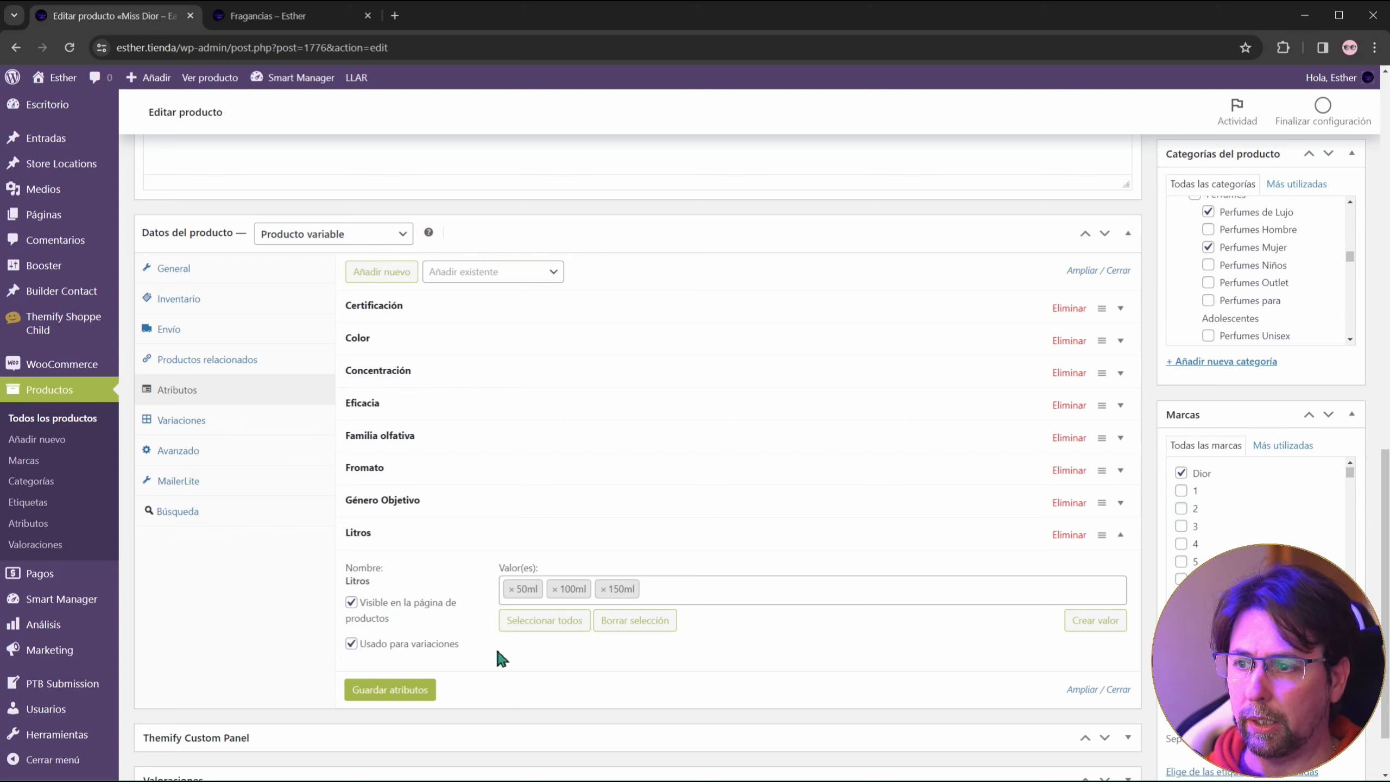
click(1121, 534)
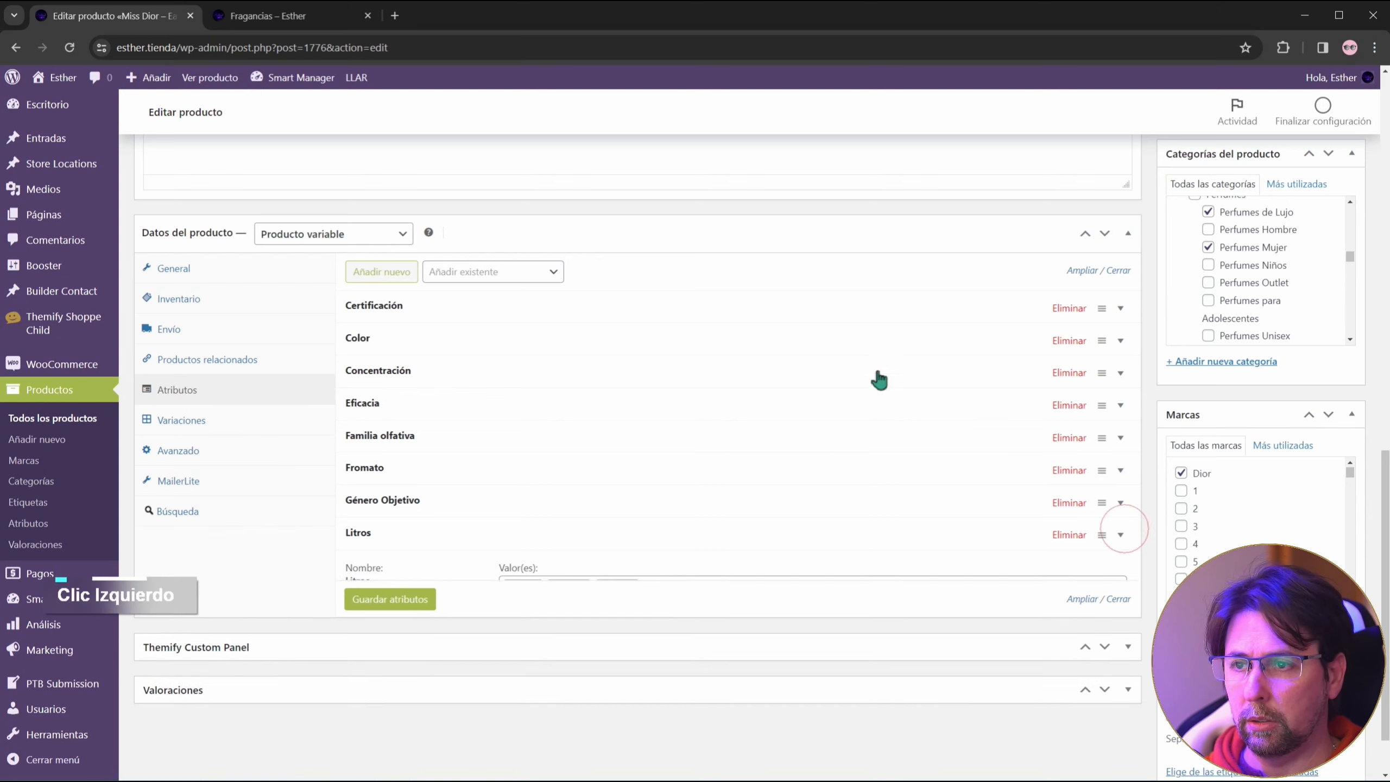
Step: Add the existing attribute Tamaño to the product, not used for variations
click(520, 273)
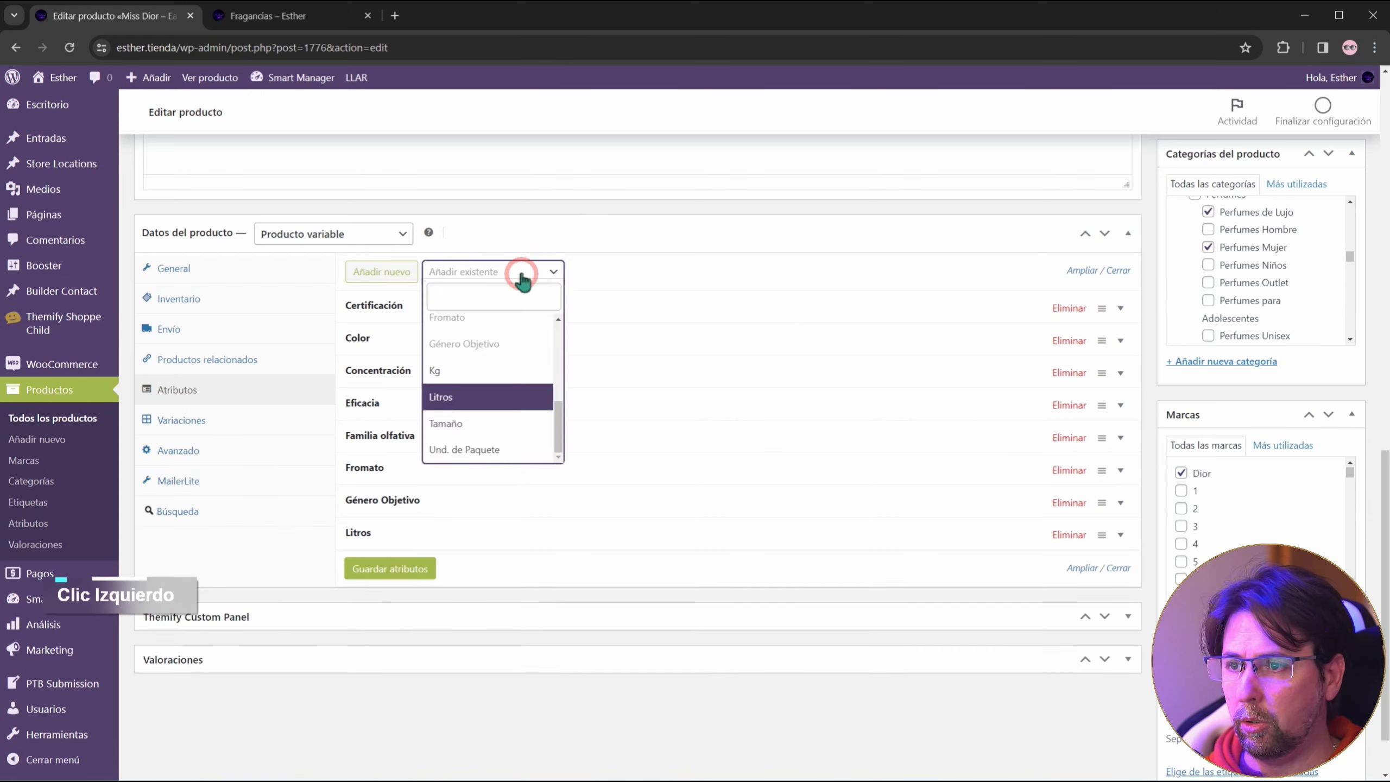
click(492, 424)
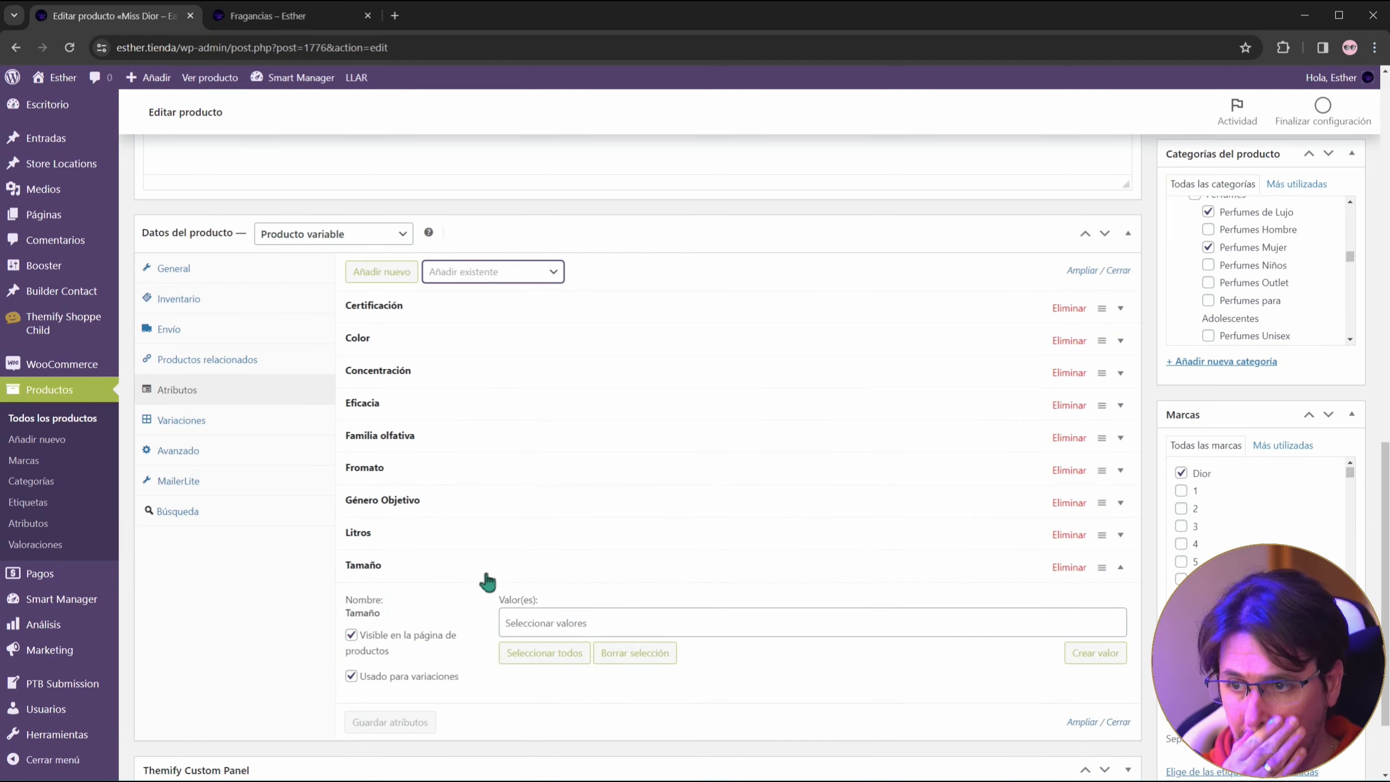
click(355, 674)
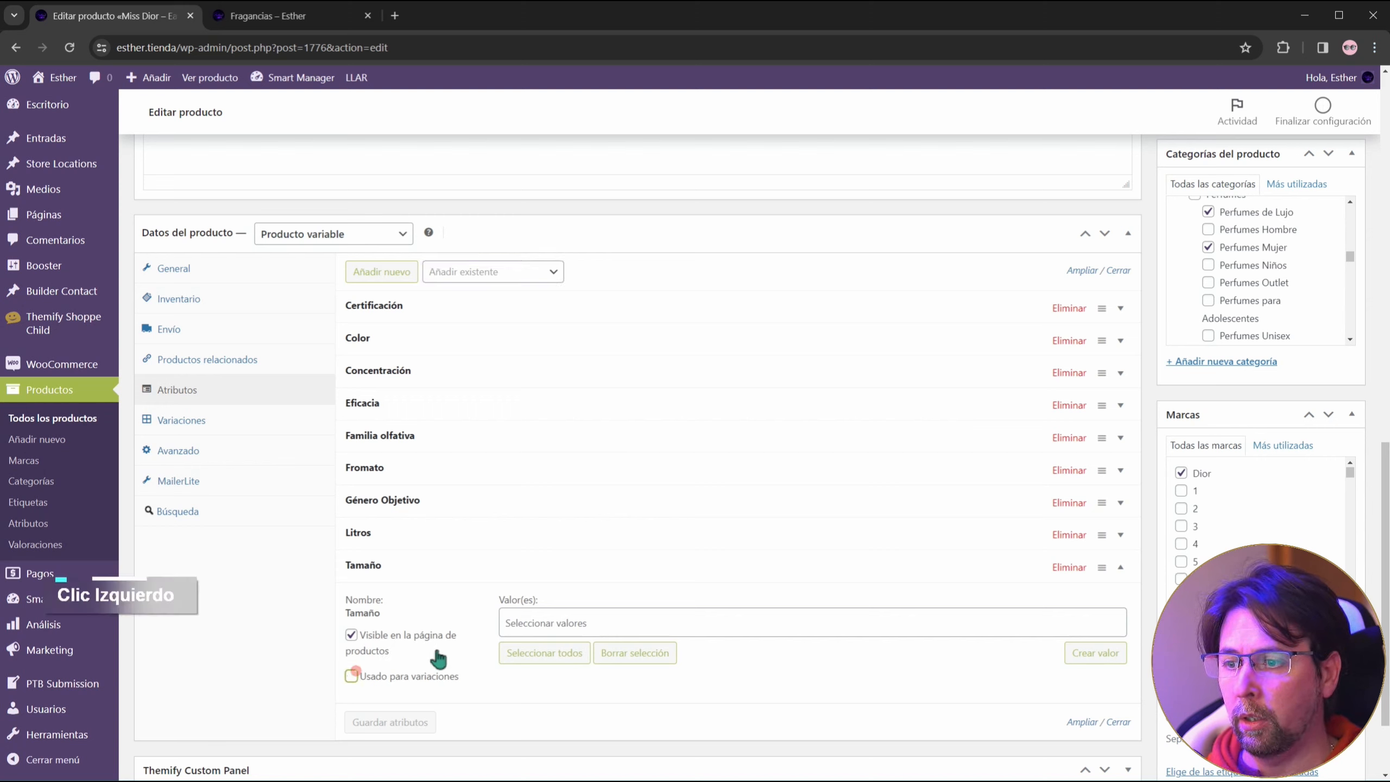
click(616, 621)
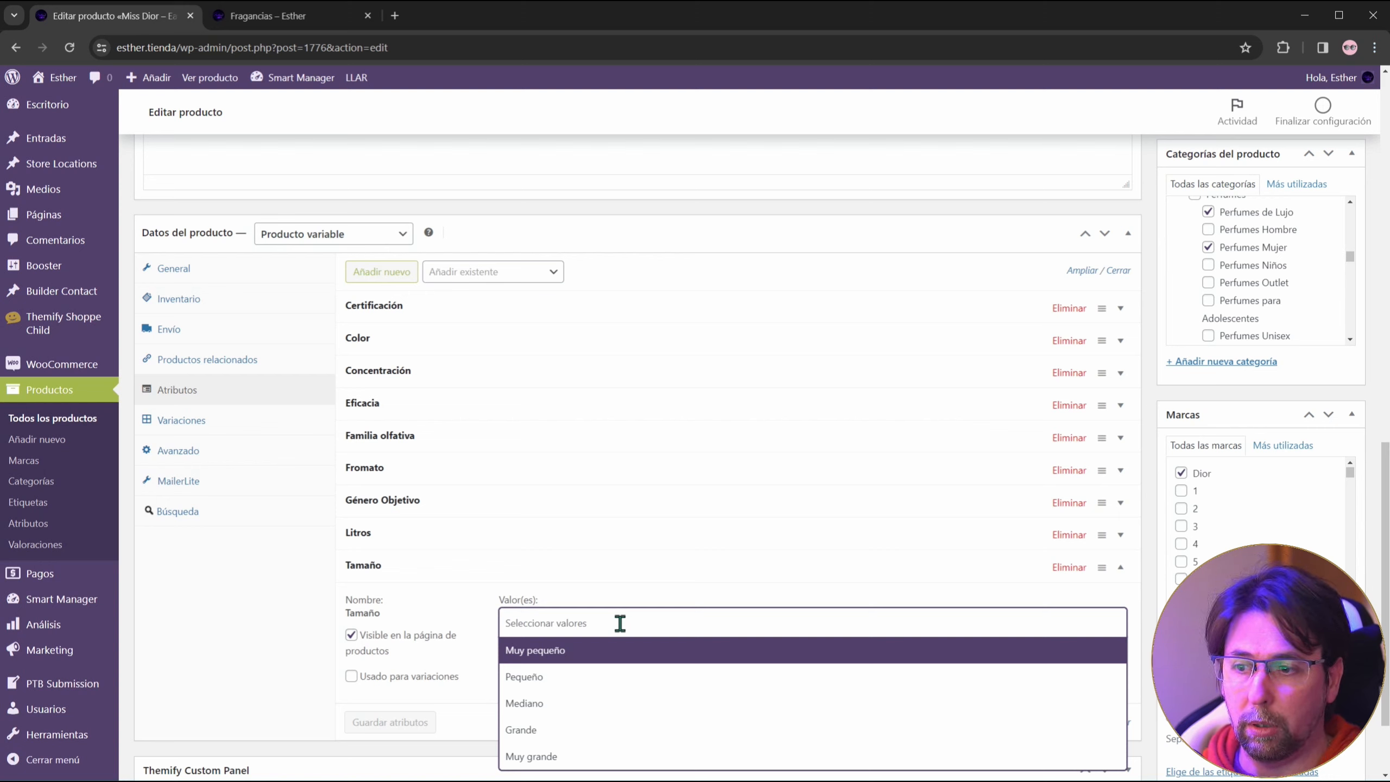
click(564, 655)
click(703, 628)
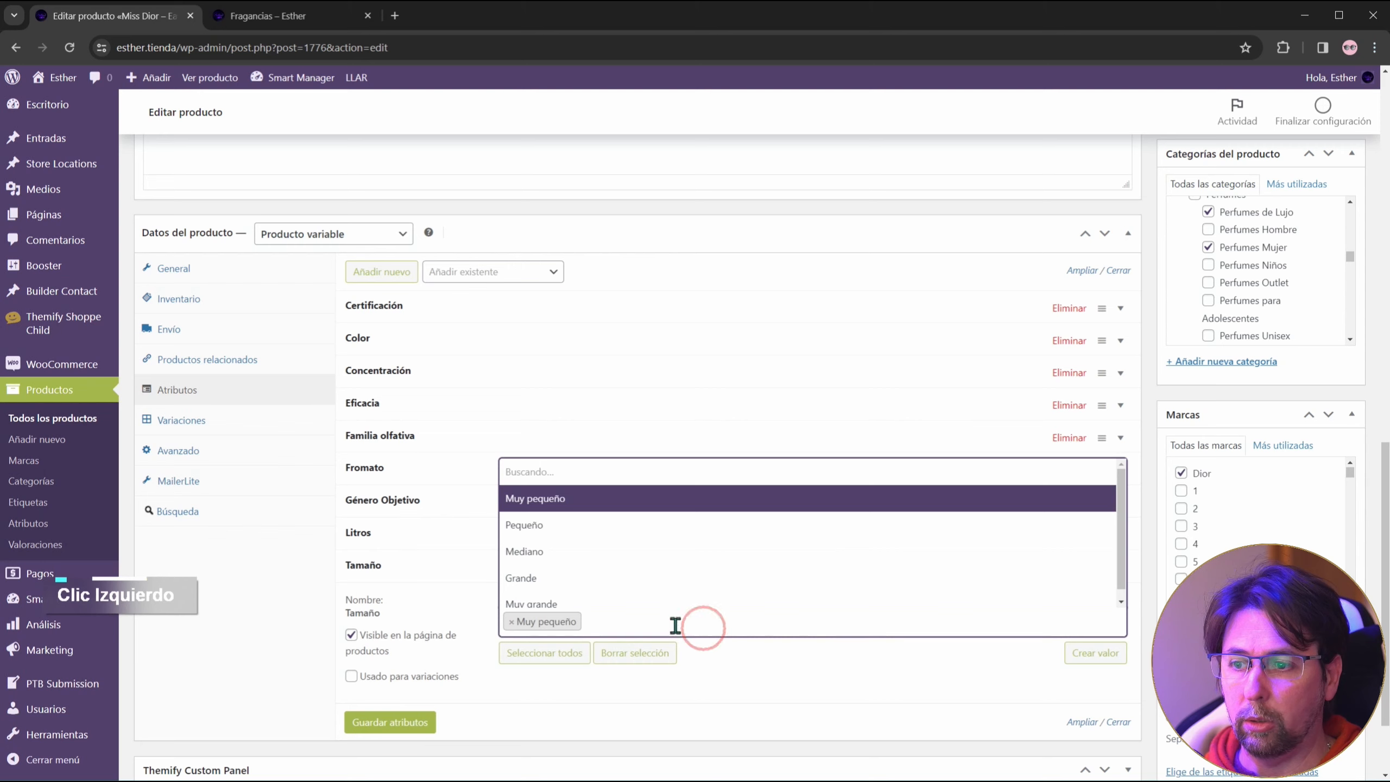
double_click(511, 622)
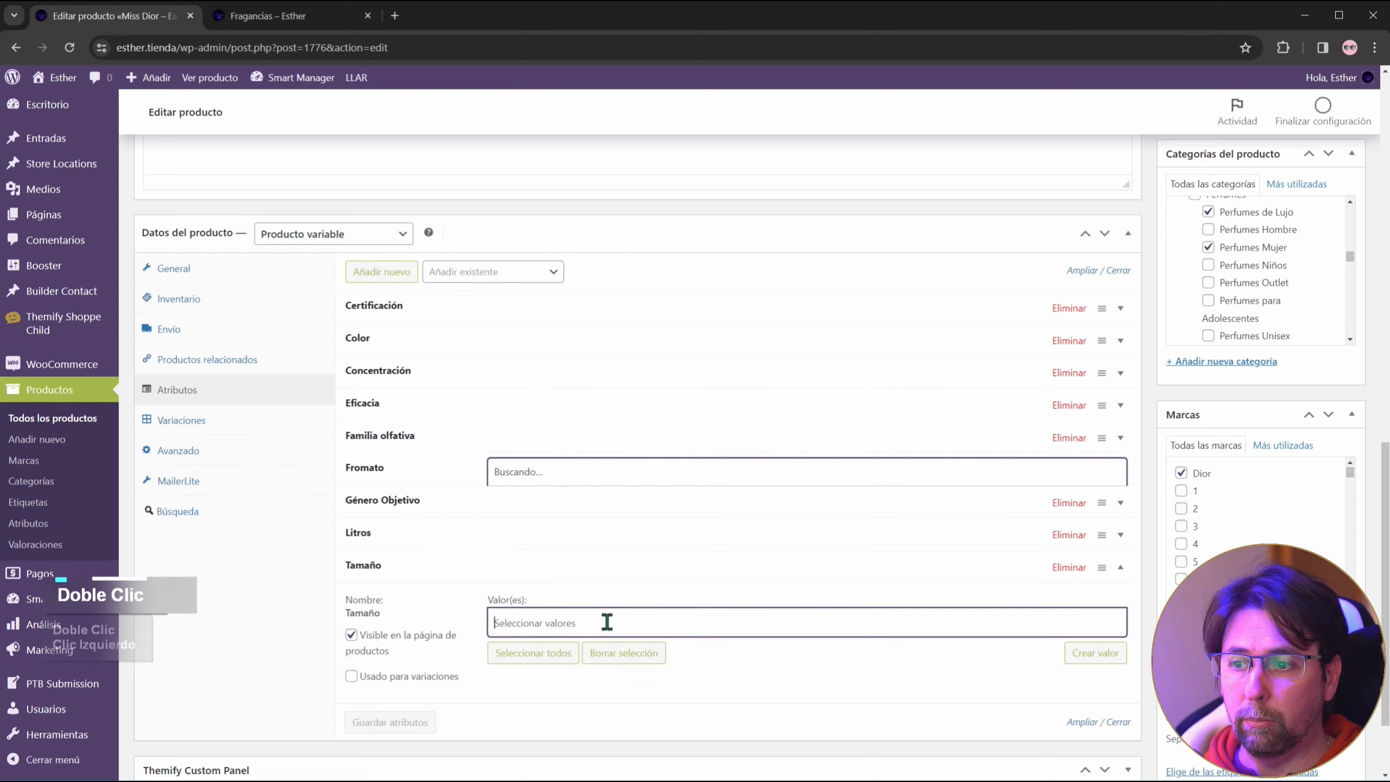
click(603, 654)
Step: Give the Tamaño attribute the value Pequeño and collapse it
click(594, 618)
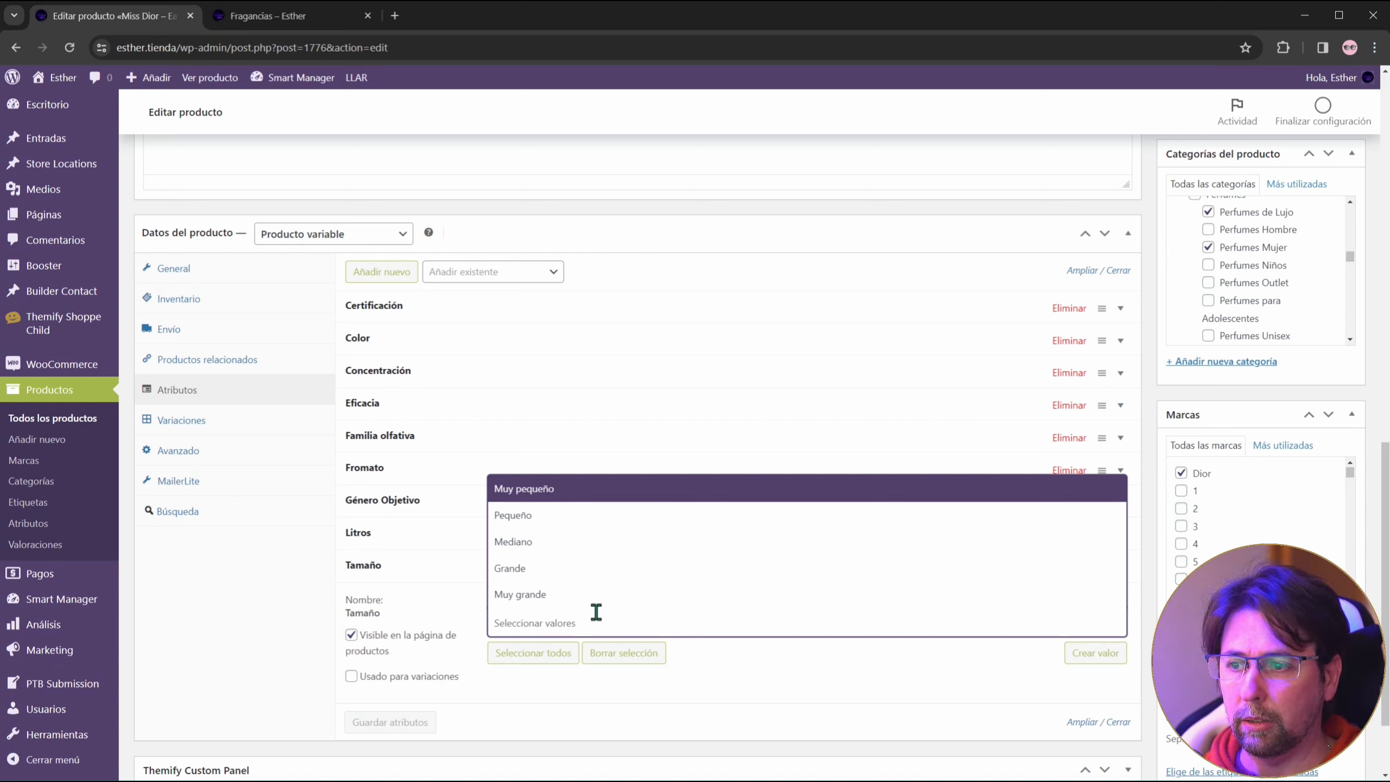
click(565, 515)
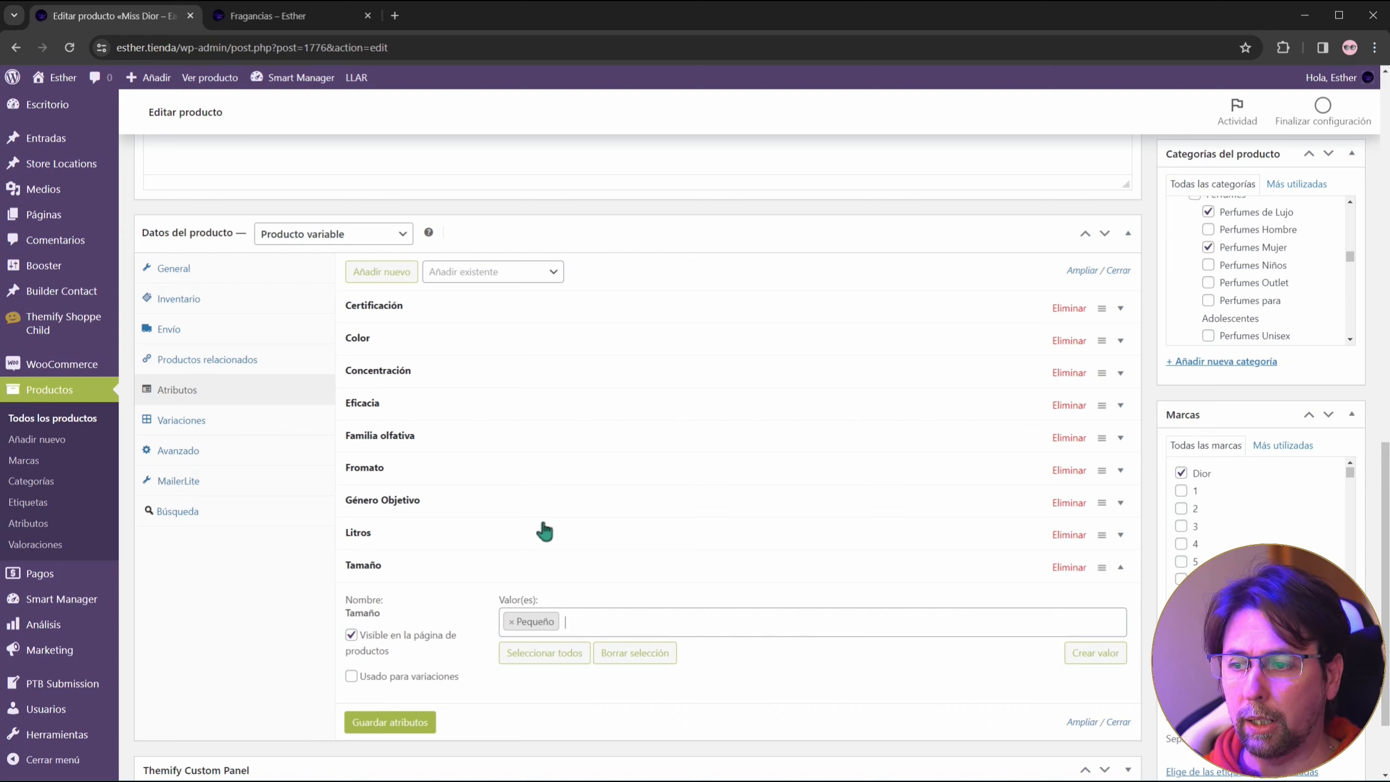
click(1120, 567)
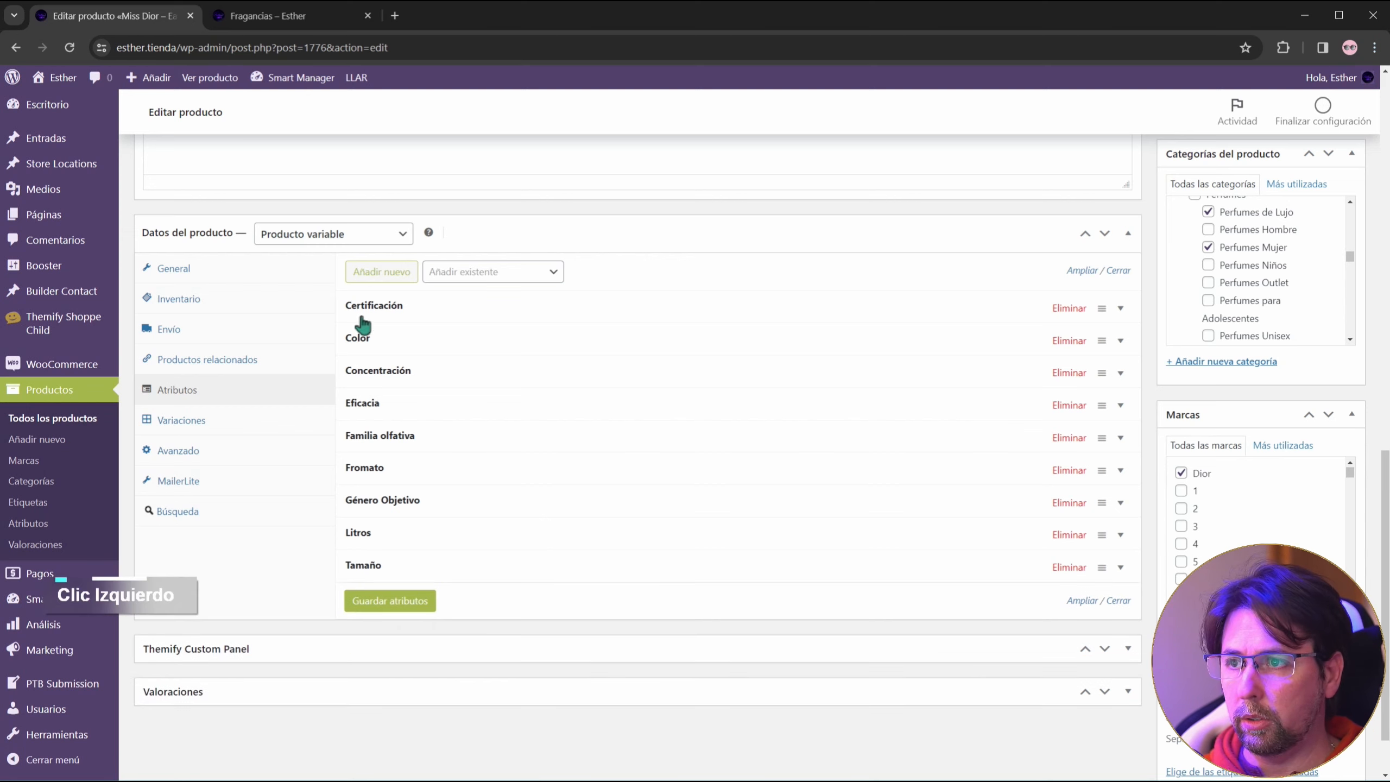
click(511, 271)
scroll(531, 389, down, 3)
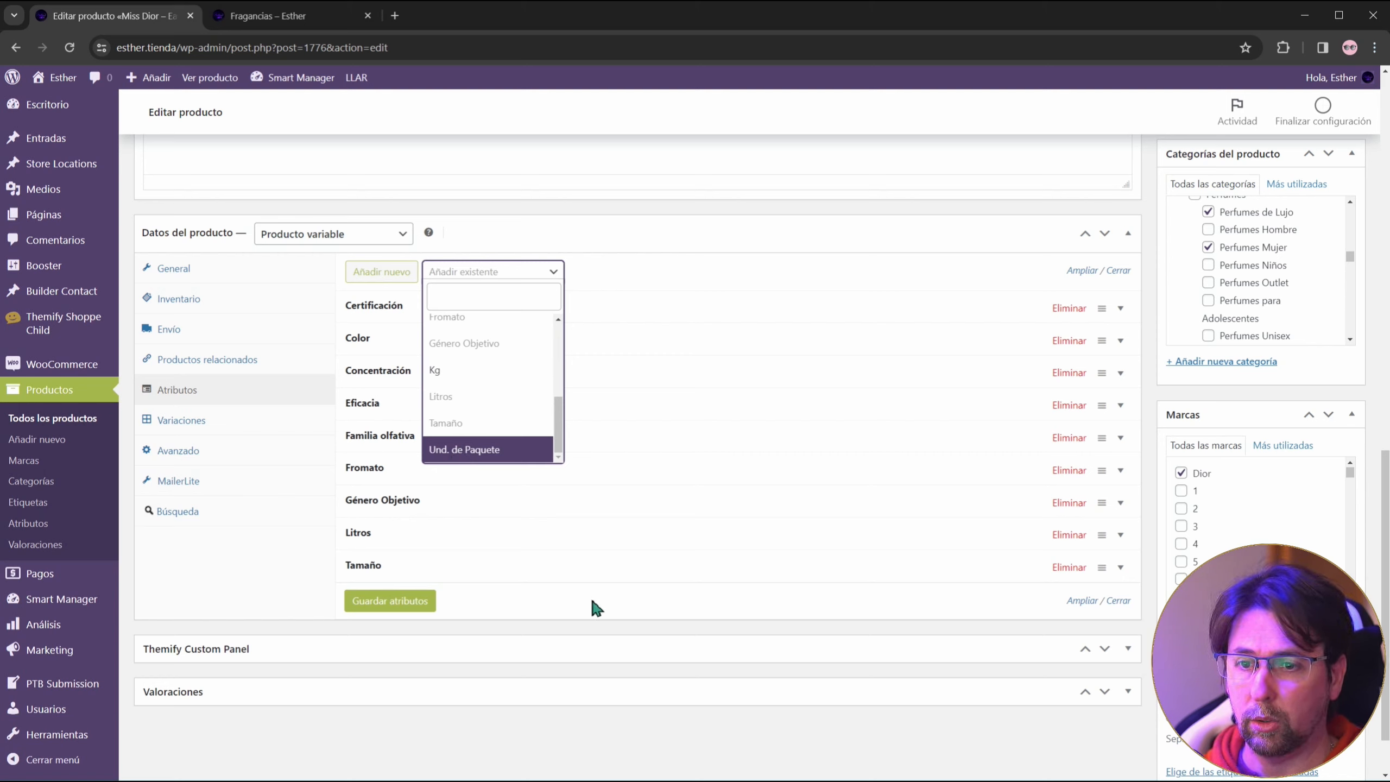
click(462, 450)
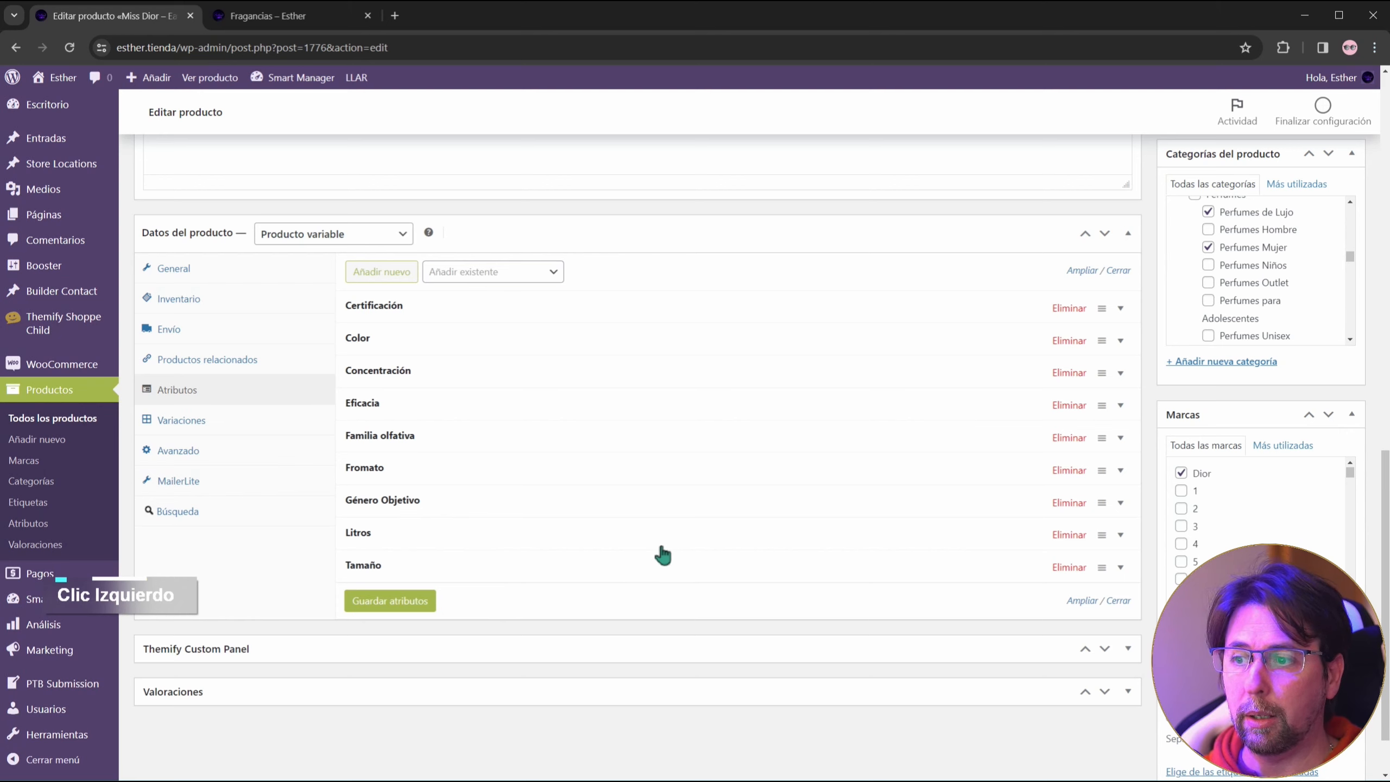
Step: Save the product attributes and open the product's variations
click(397, 613)
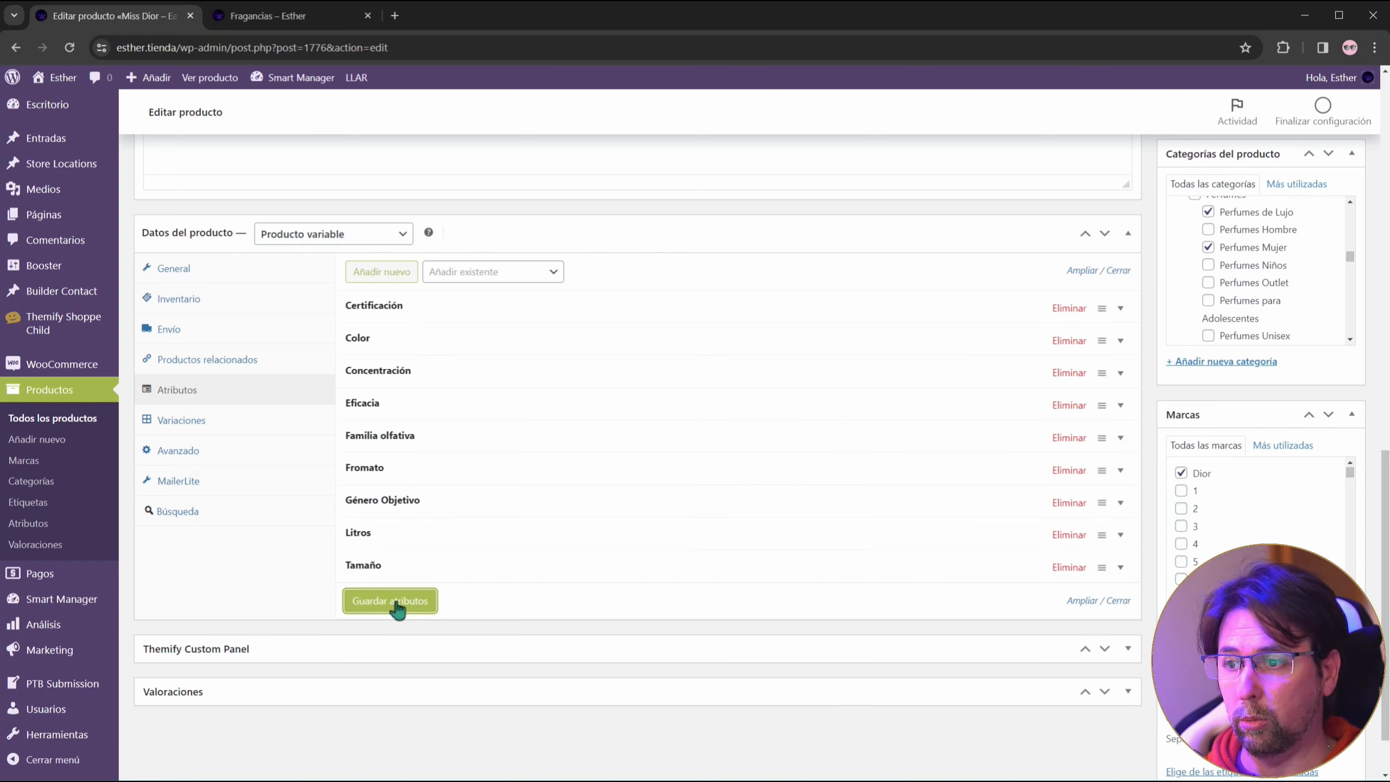
click(165, 430)
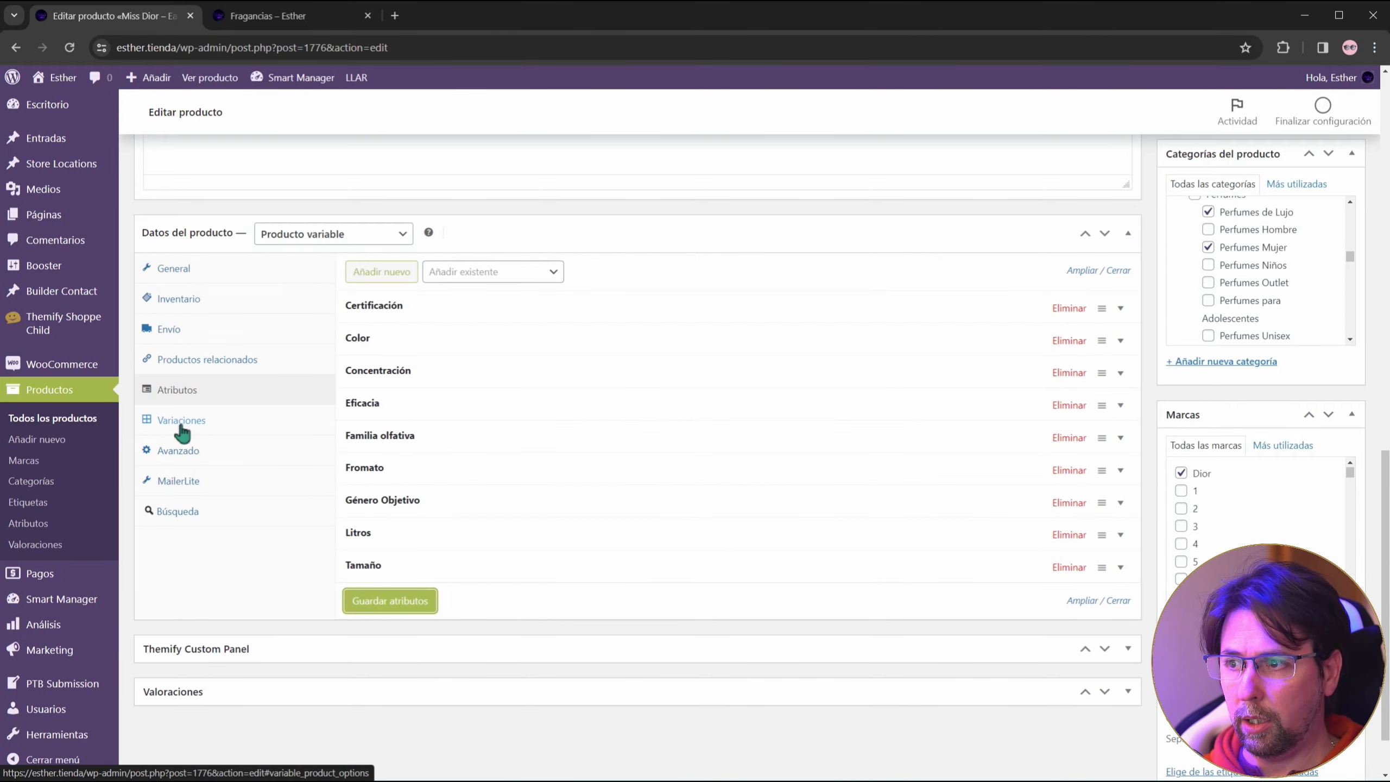
click(183, 432)
scroll(999, 385, up, 10)
scroll(999, 387, down, 1)
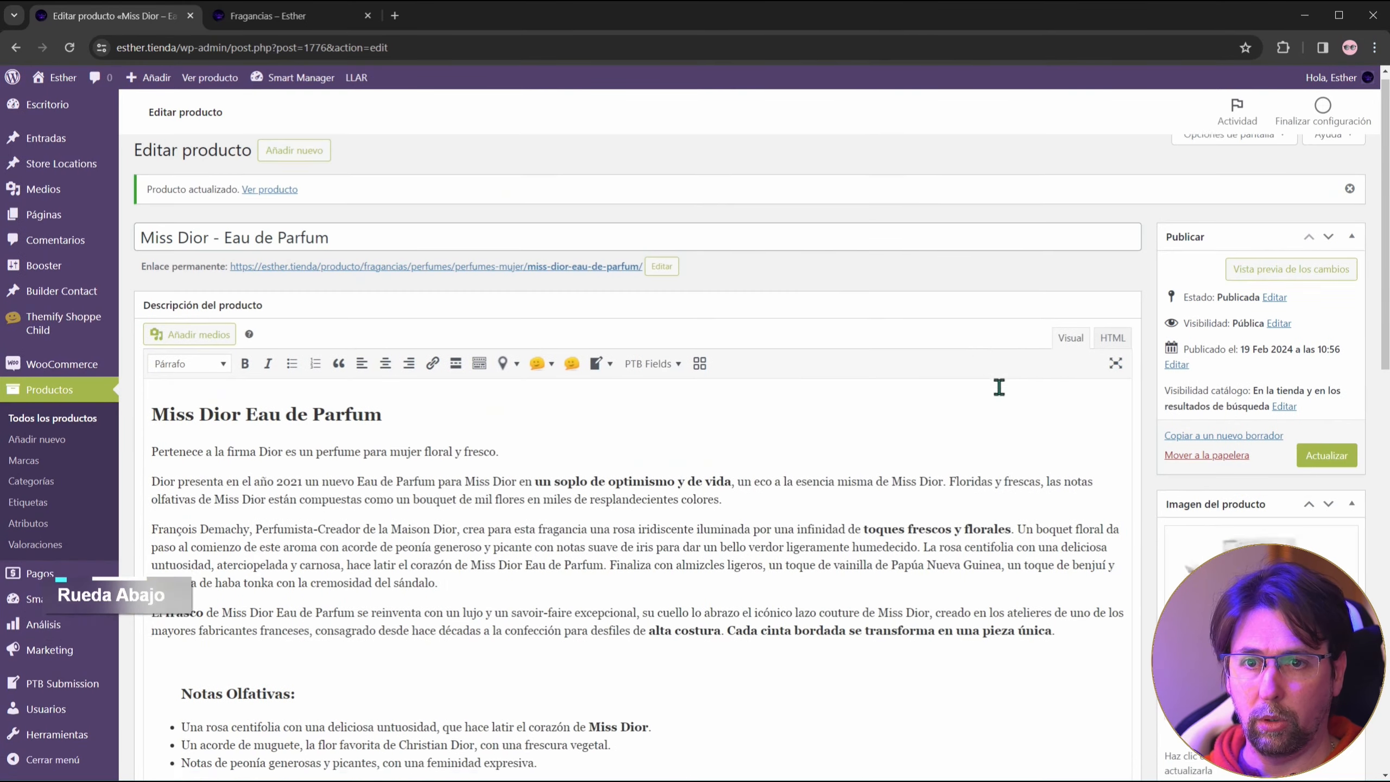
scroll(999, 387, down, 15)
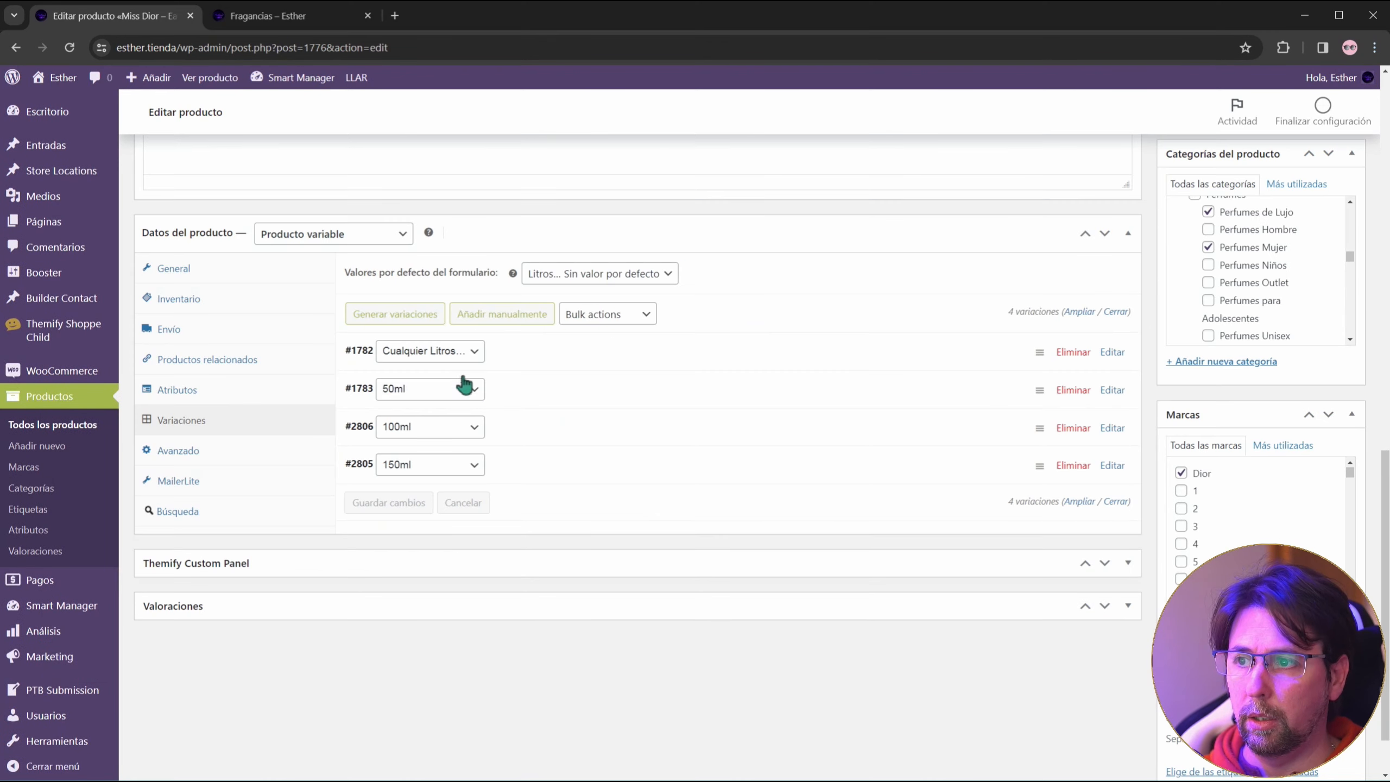
Step: Set the default form value for the Litros variation to 50ml
click(448, 355)
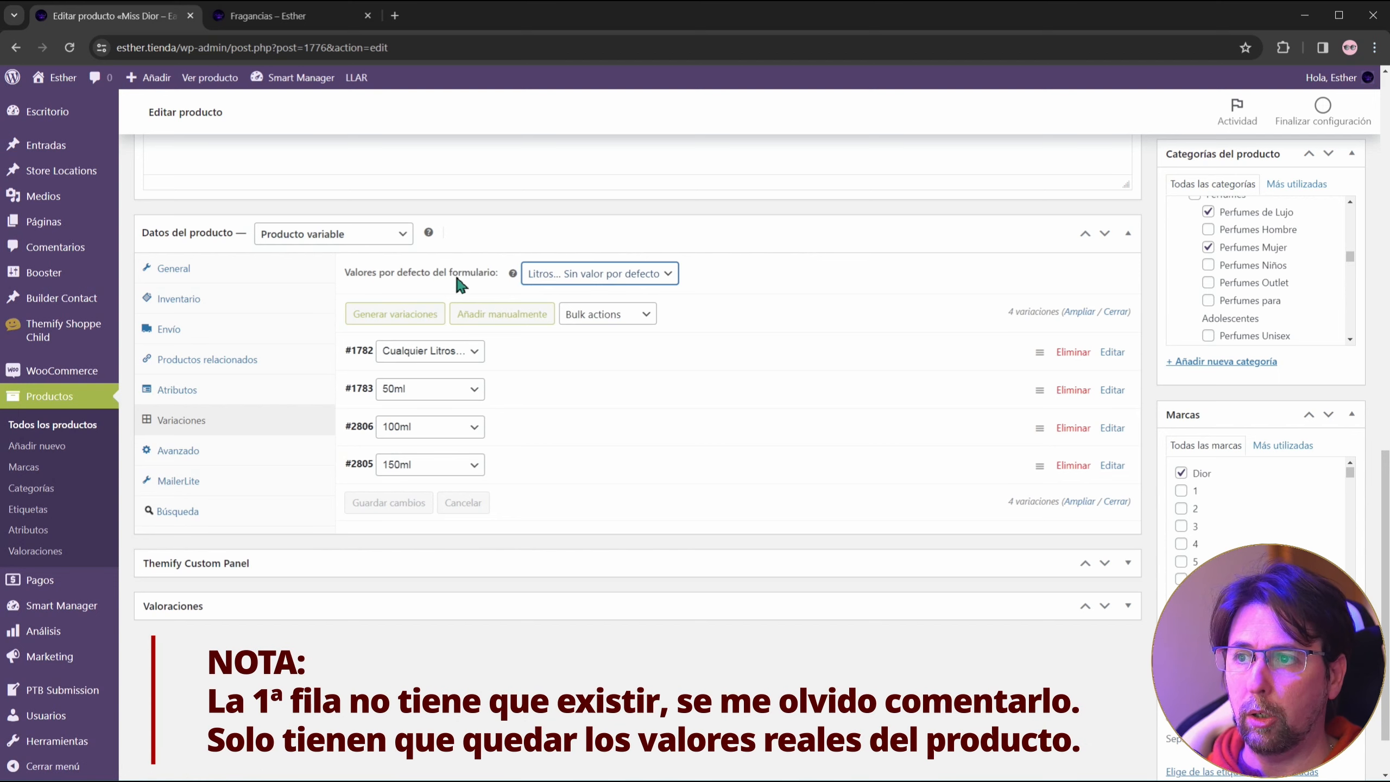
click(644, 275)
click(541, 311)
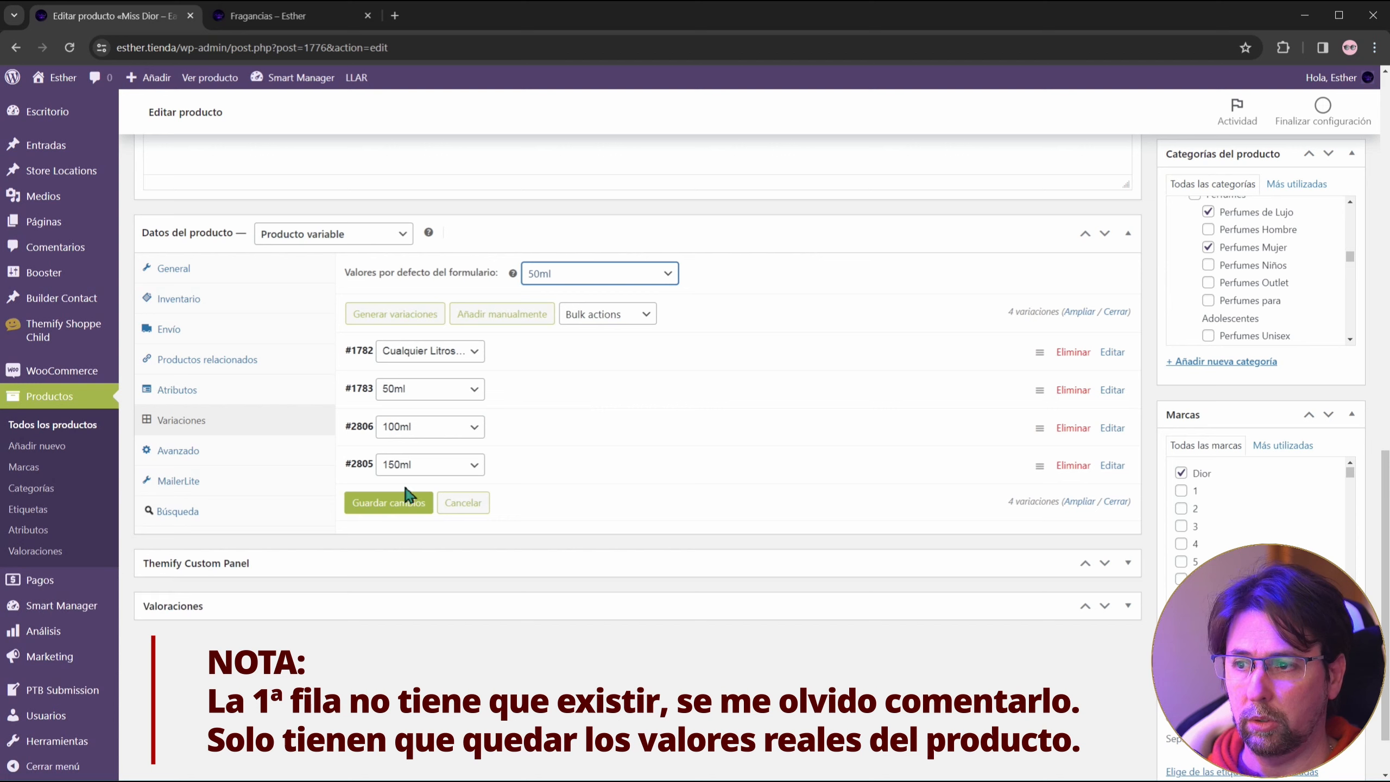
Step: Try 100ml and 150ml as the default Litros value and switch it back to 50ml
click(603, 276)
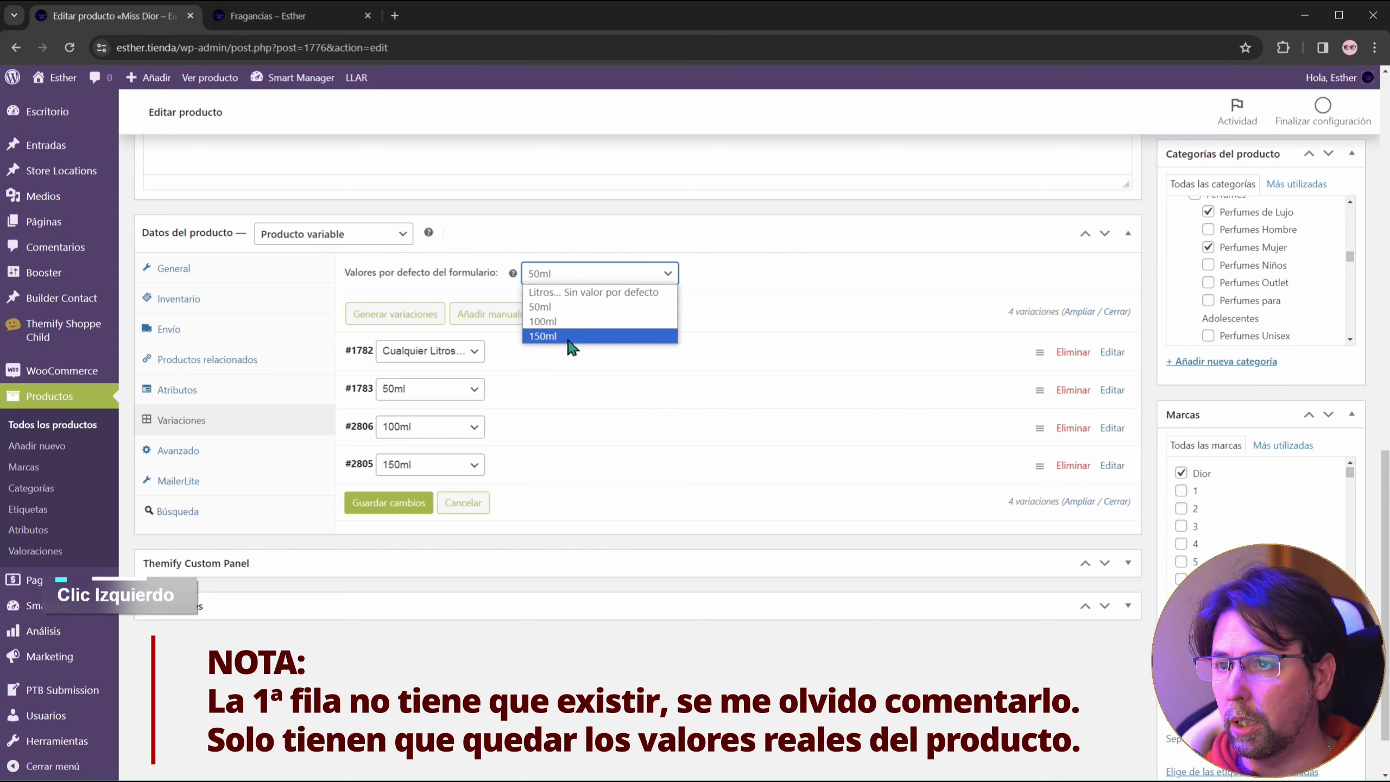
click(569, 322)
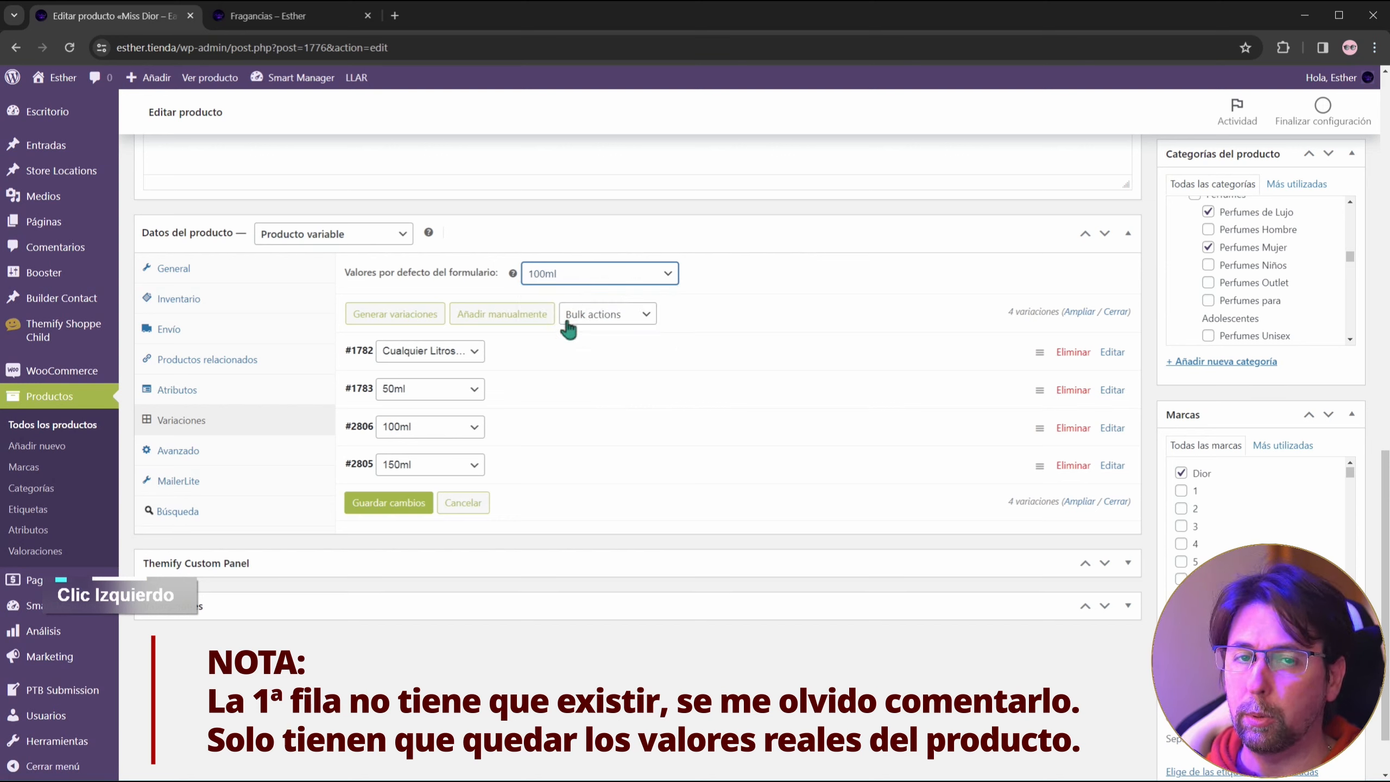
click(579, 276)
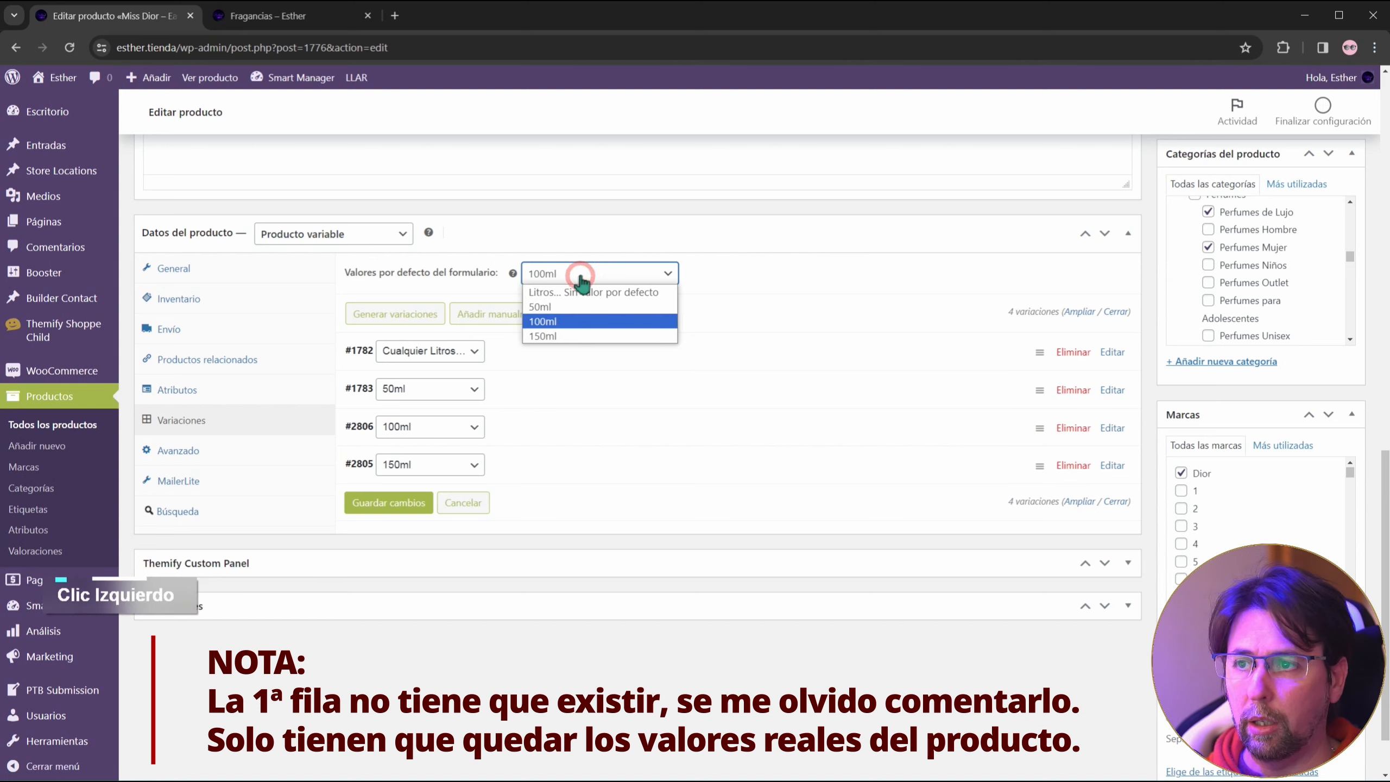
click(565, 336)
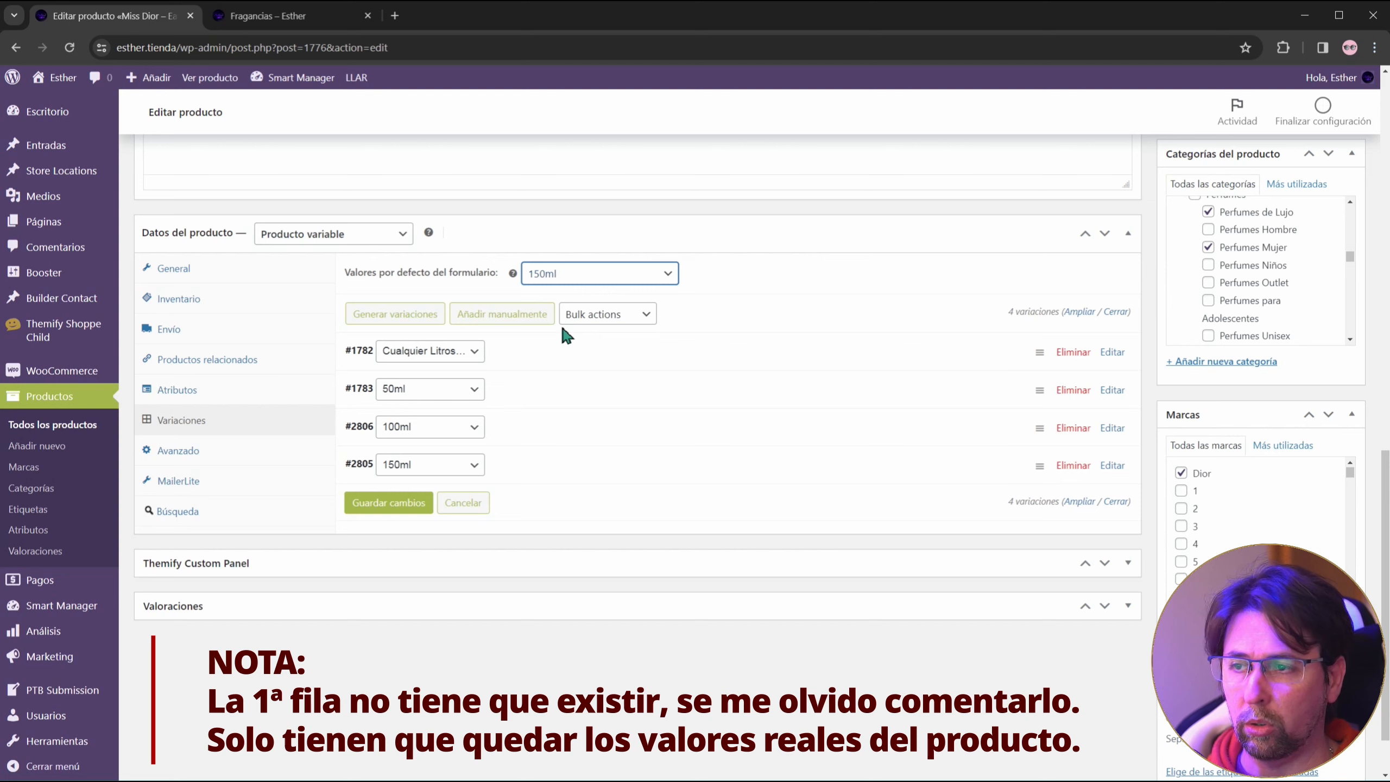
click(596, 283)
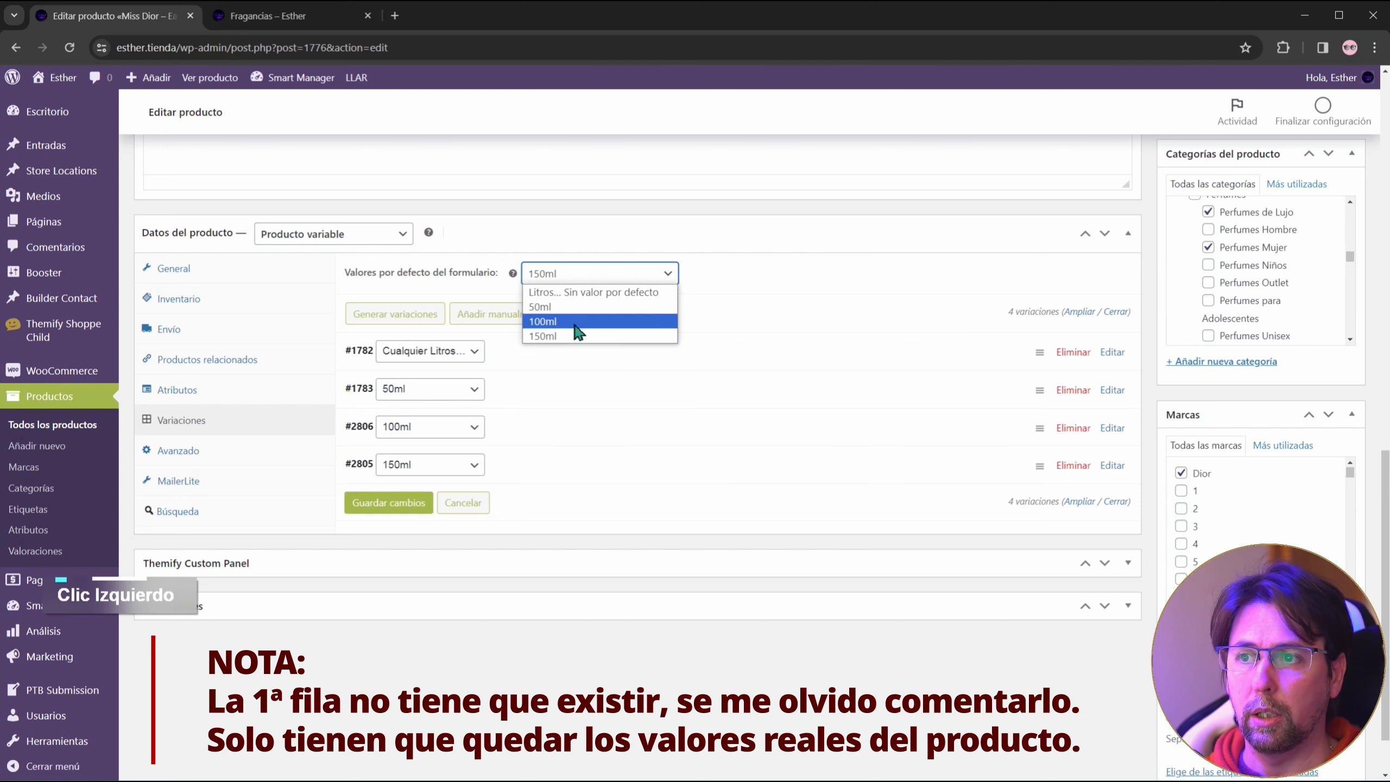
click(566, 308)
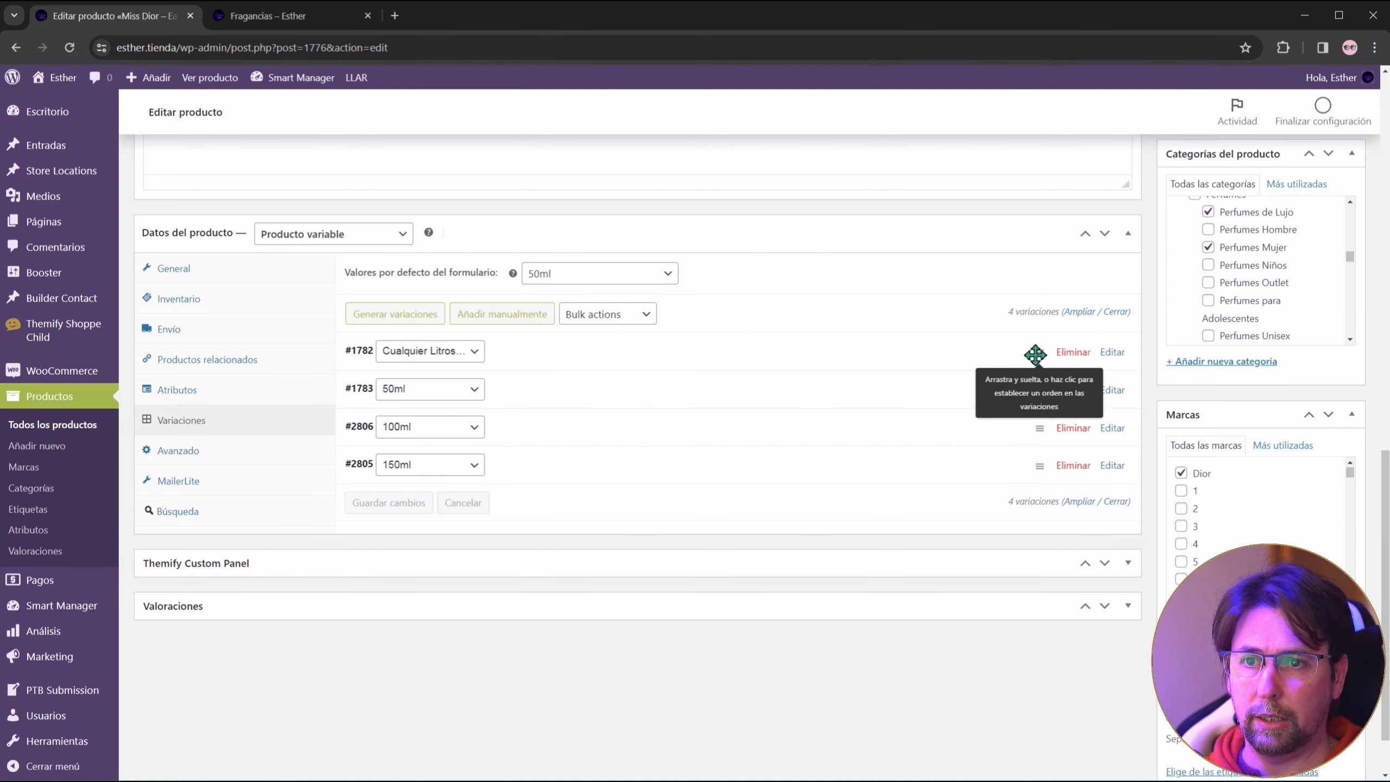
Step: Try to reorder the 50ml variation within the list of variations
mouse_move(1039, 388)
mouse_down()
mouse_move(1040, 335)
mouse_move(1037, 414)
mouse_move(1042, 336)
mouse_move(1050, 400)
mouse_move(1042, 387)
mouse_up()
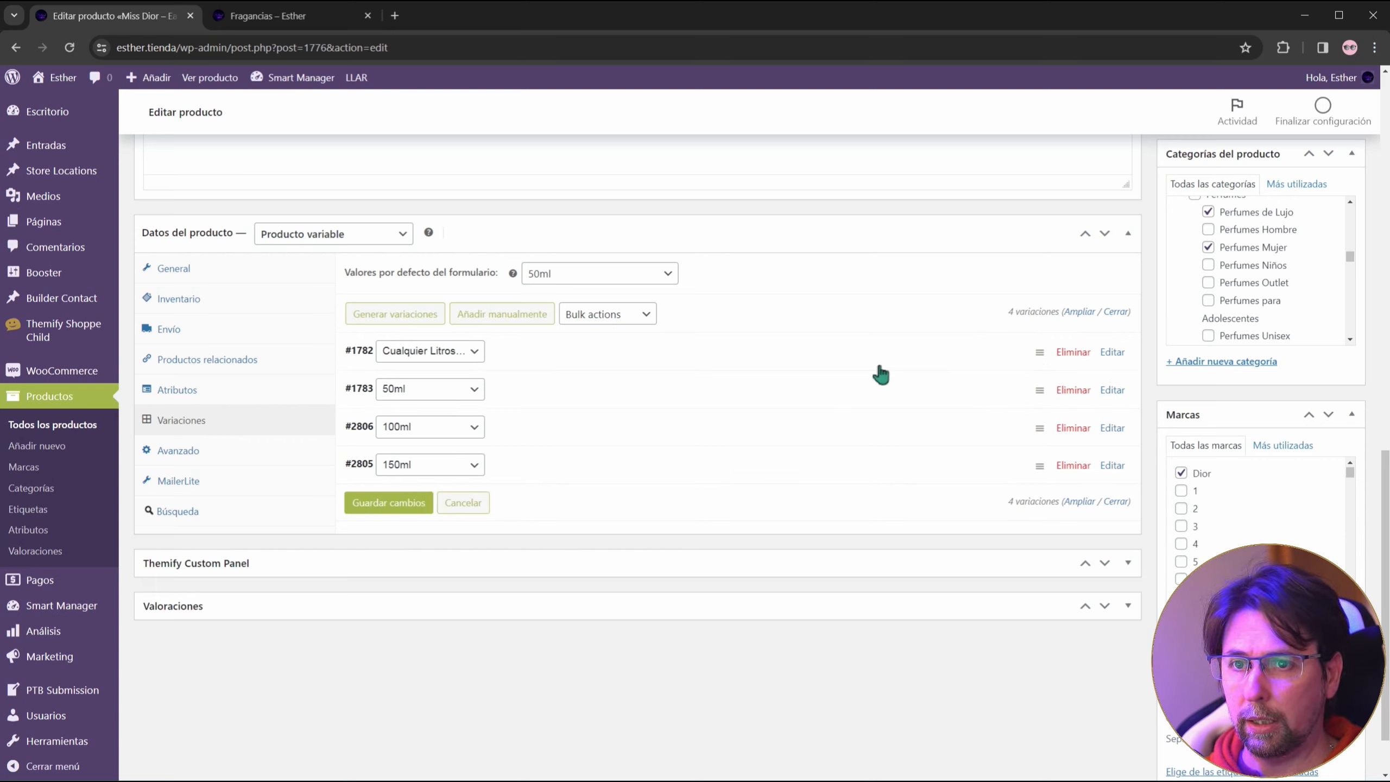
Step: Expand the Cualquier Litros variation and compare its image setting with the product's main image
click(687, 356)
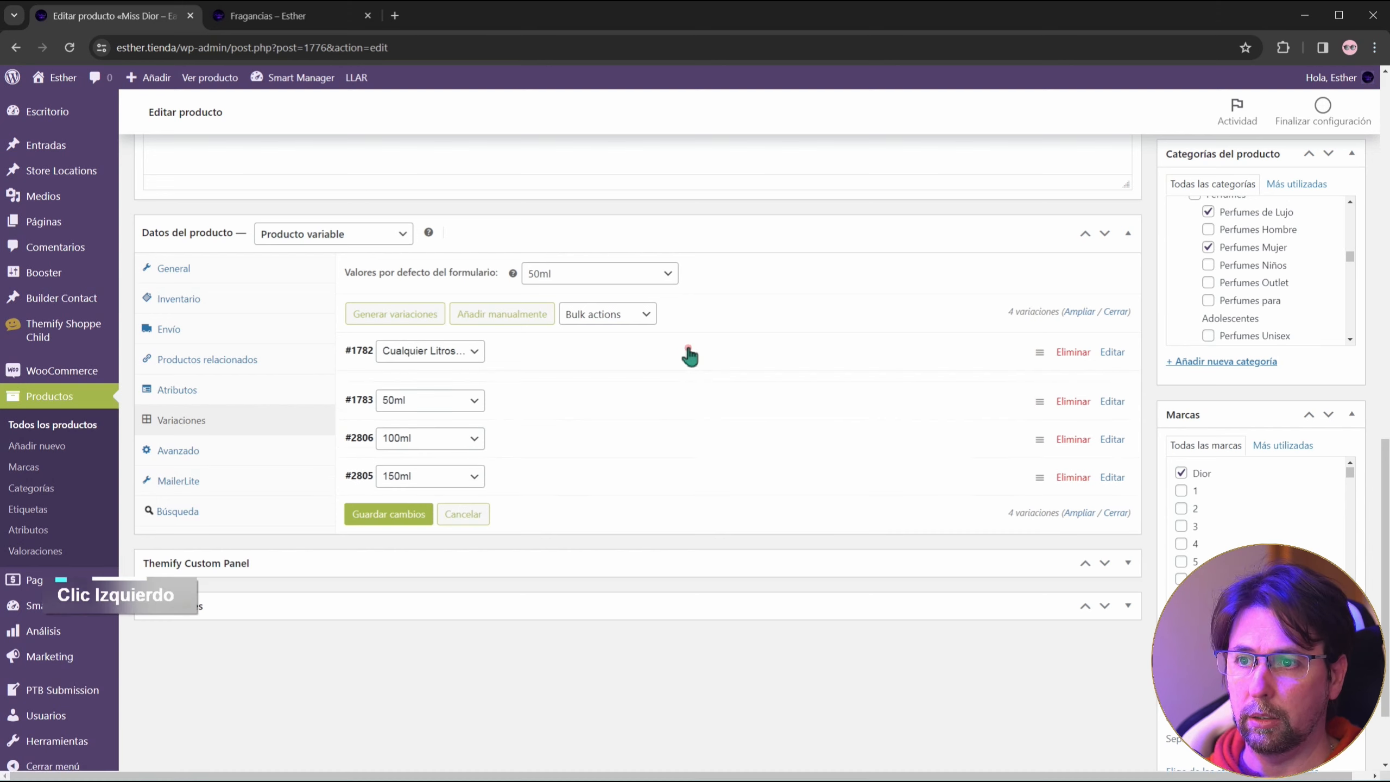
scroll(689, 355, down, 3)
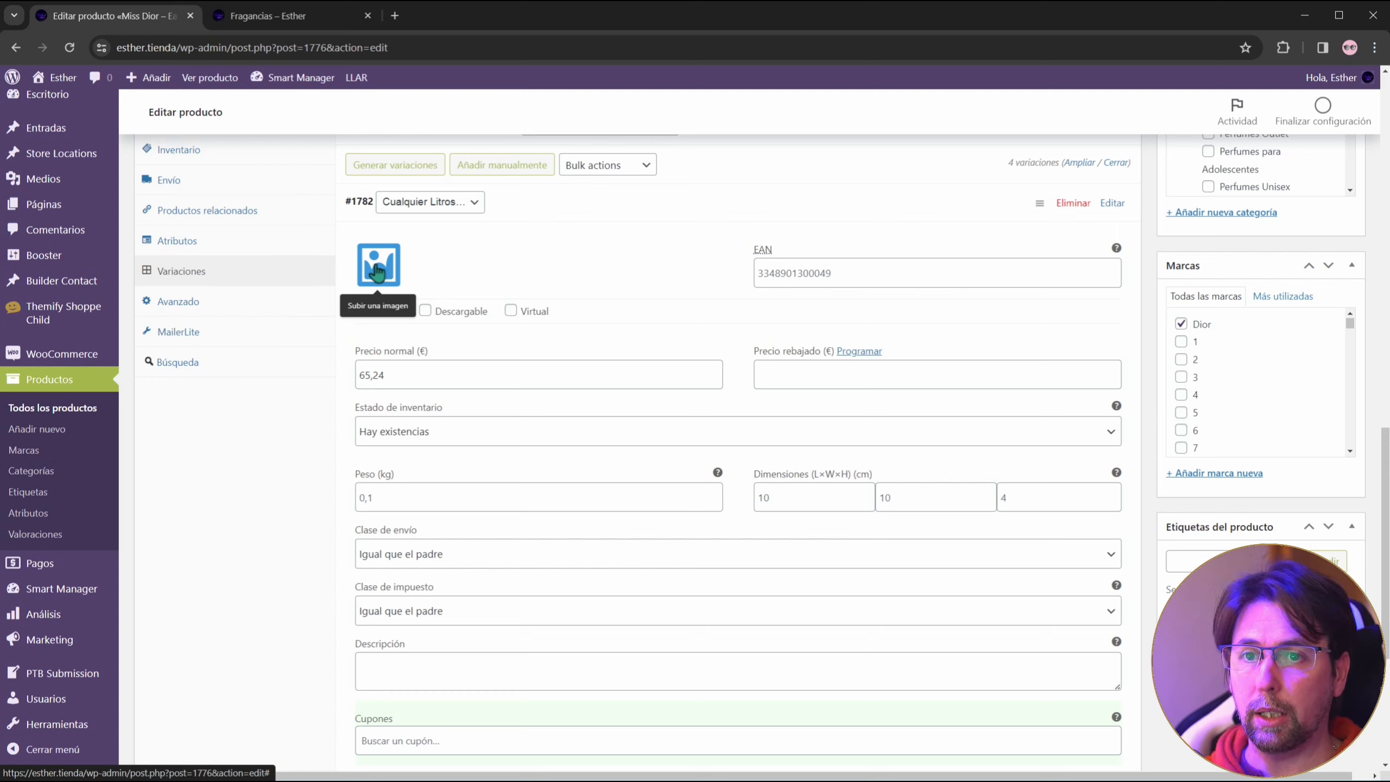
scroll(1271, 386, up, 1)
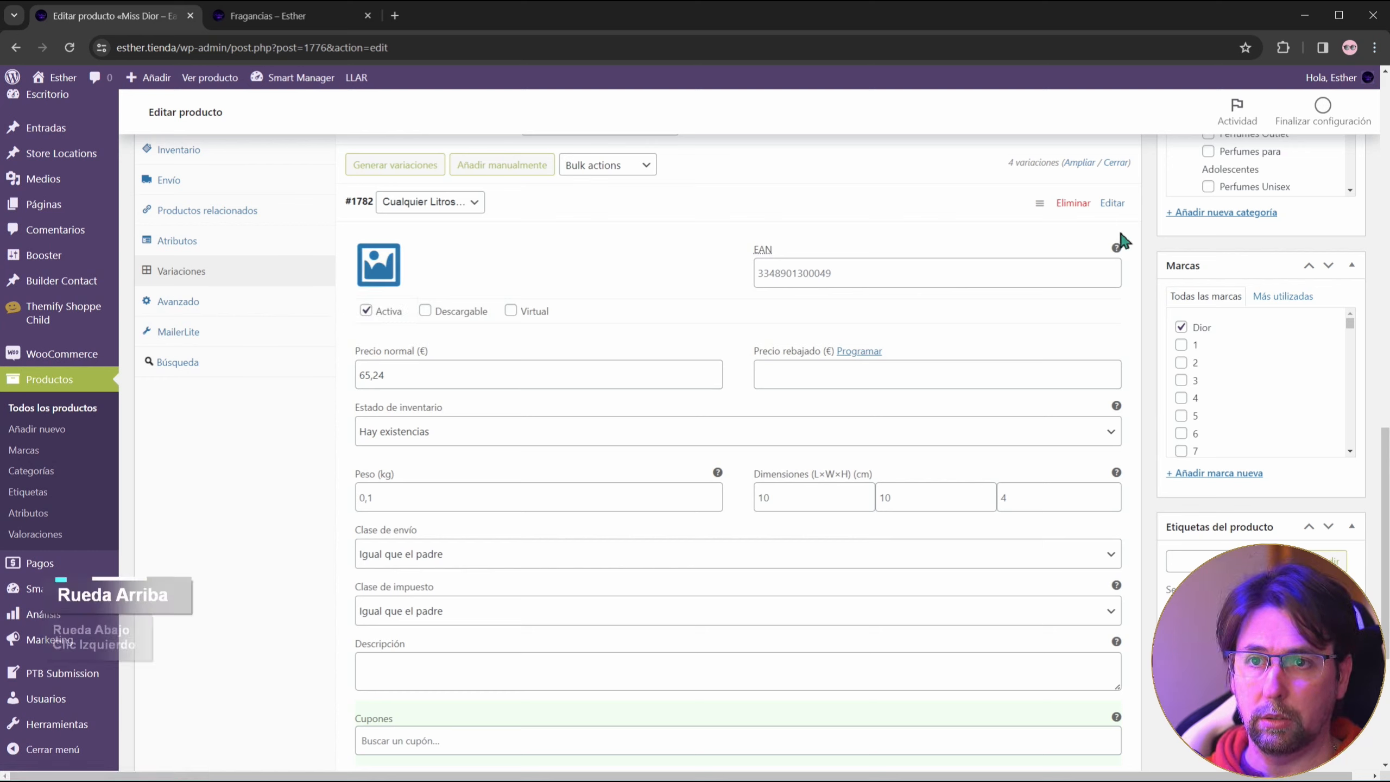
scroll(1040, 241, up, 9)
scroll(1288, 261, up, 5)
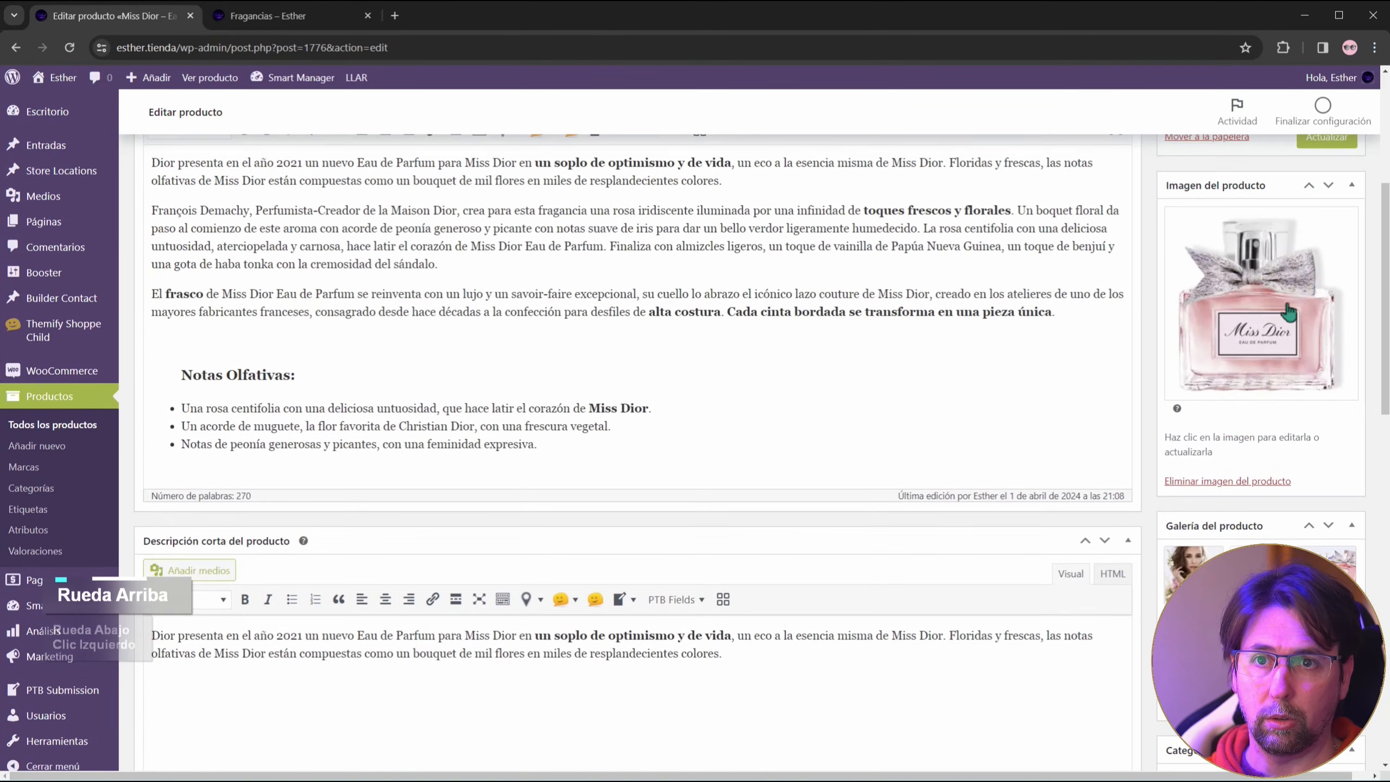
scroll(807, 435, down, 14)
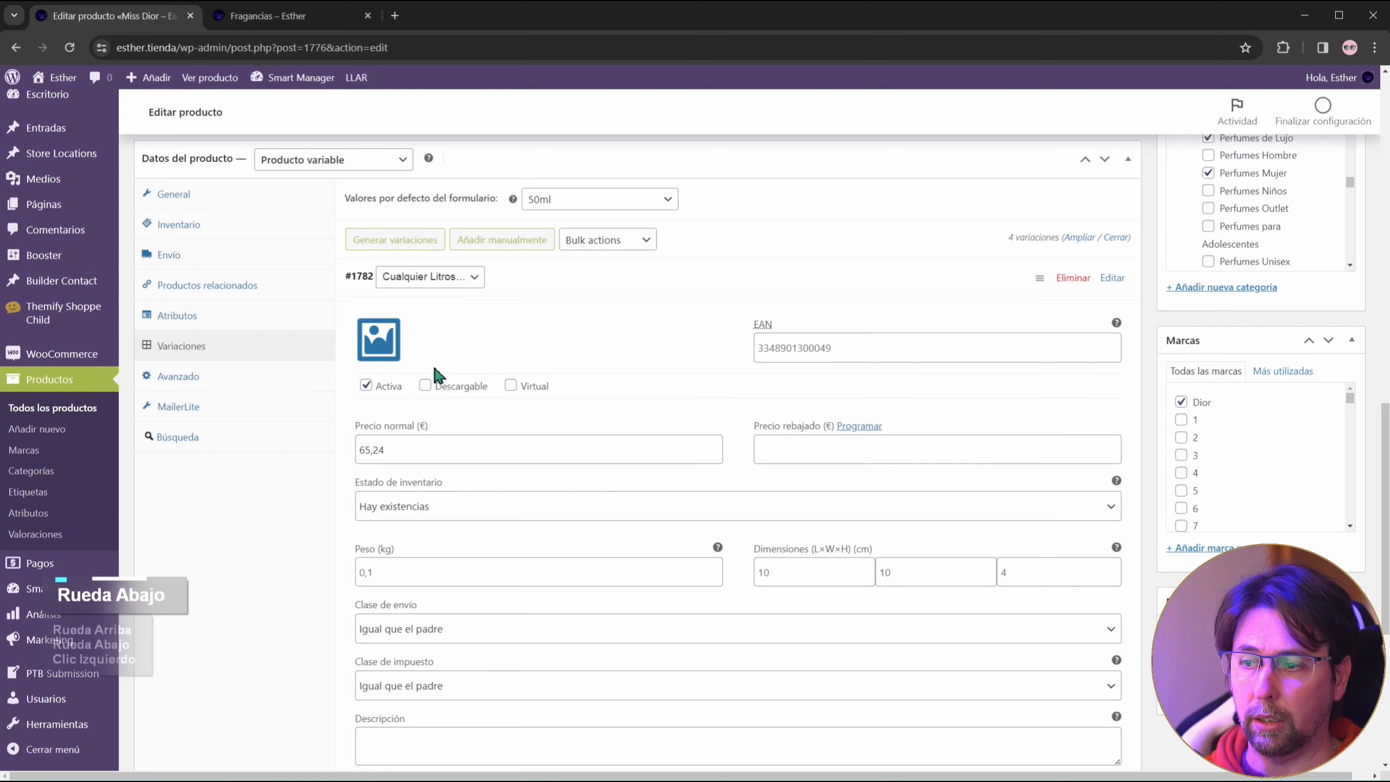
Step: Expand the 50ml variation and examine its image setting
scroll(438, 365, down, 4)
click(596, 642)
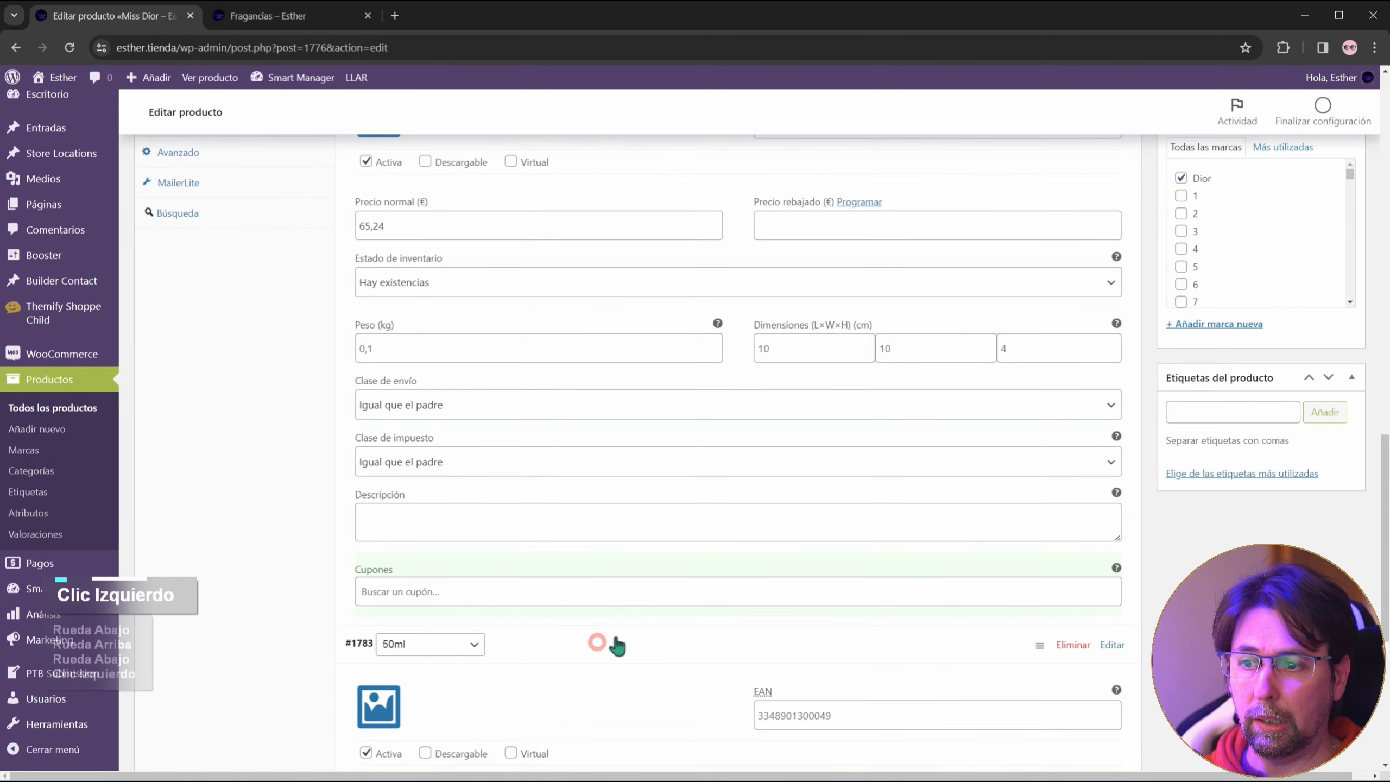
scroll(921, 574, down, 5)
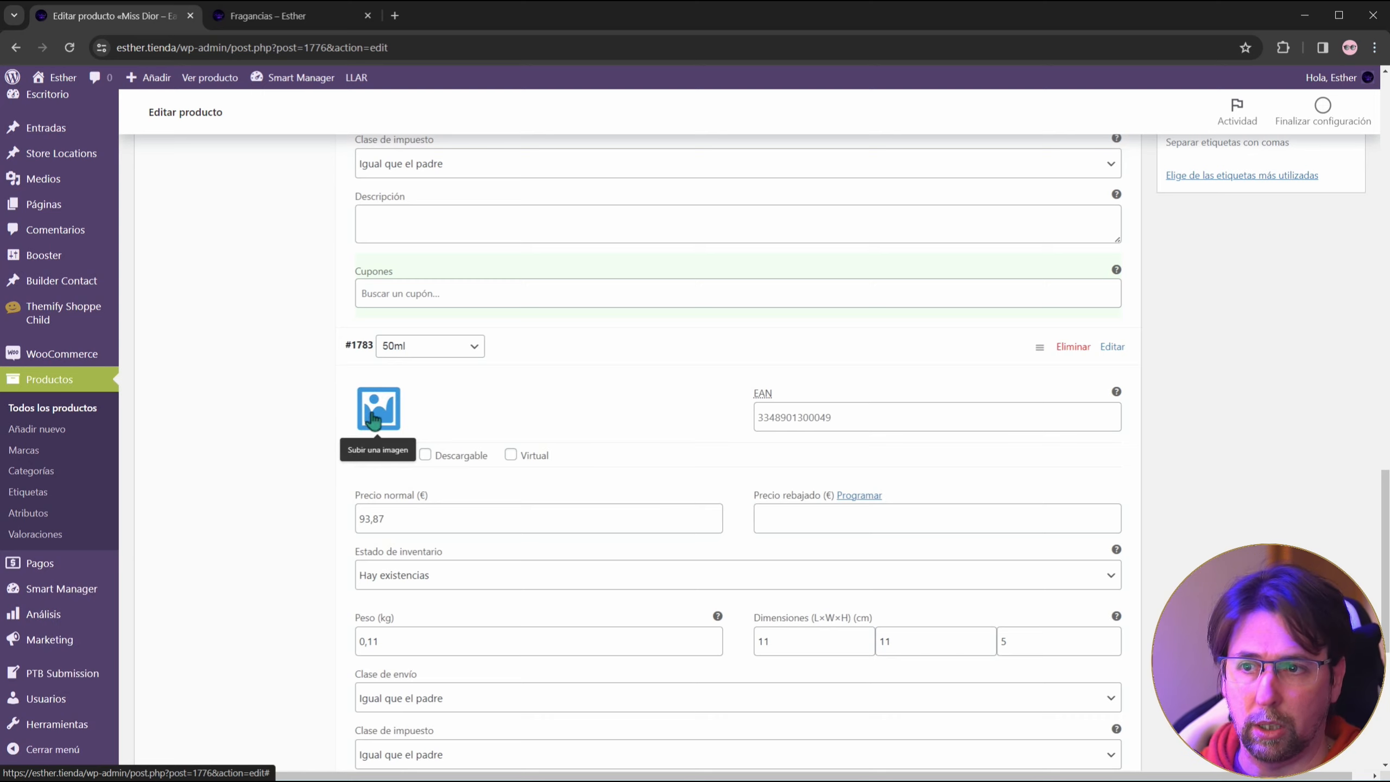
Step: Examine the EAN fields of the Cualquier Litros and 50ml variations
scroll(666, 439, up, 7)
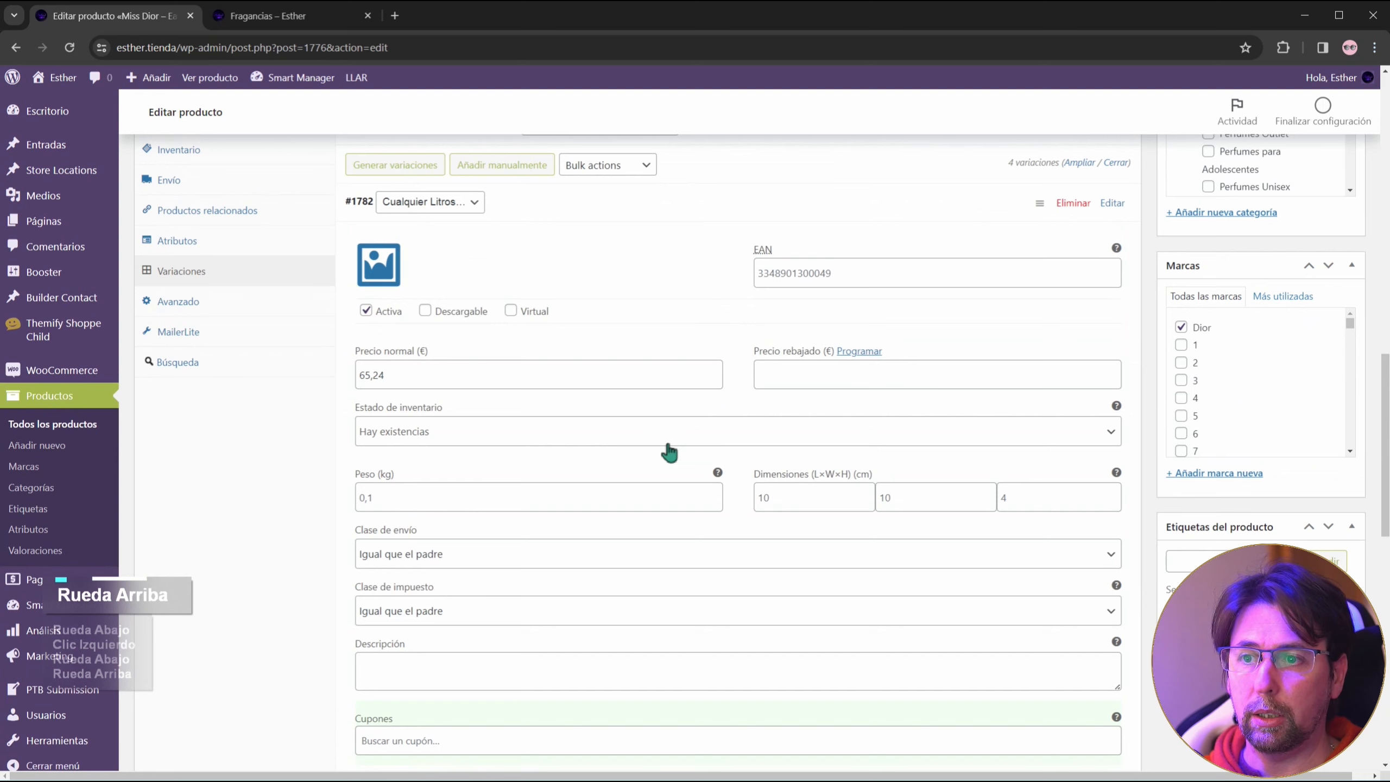
scroll(669, 452, up, 1)
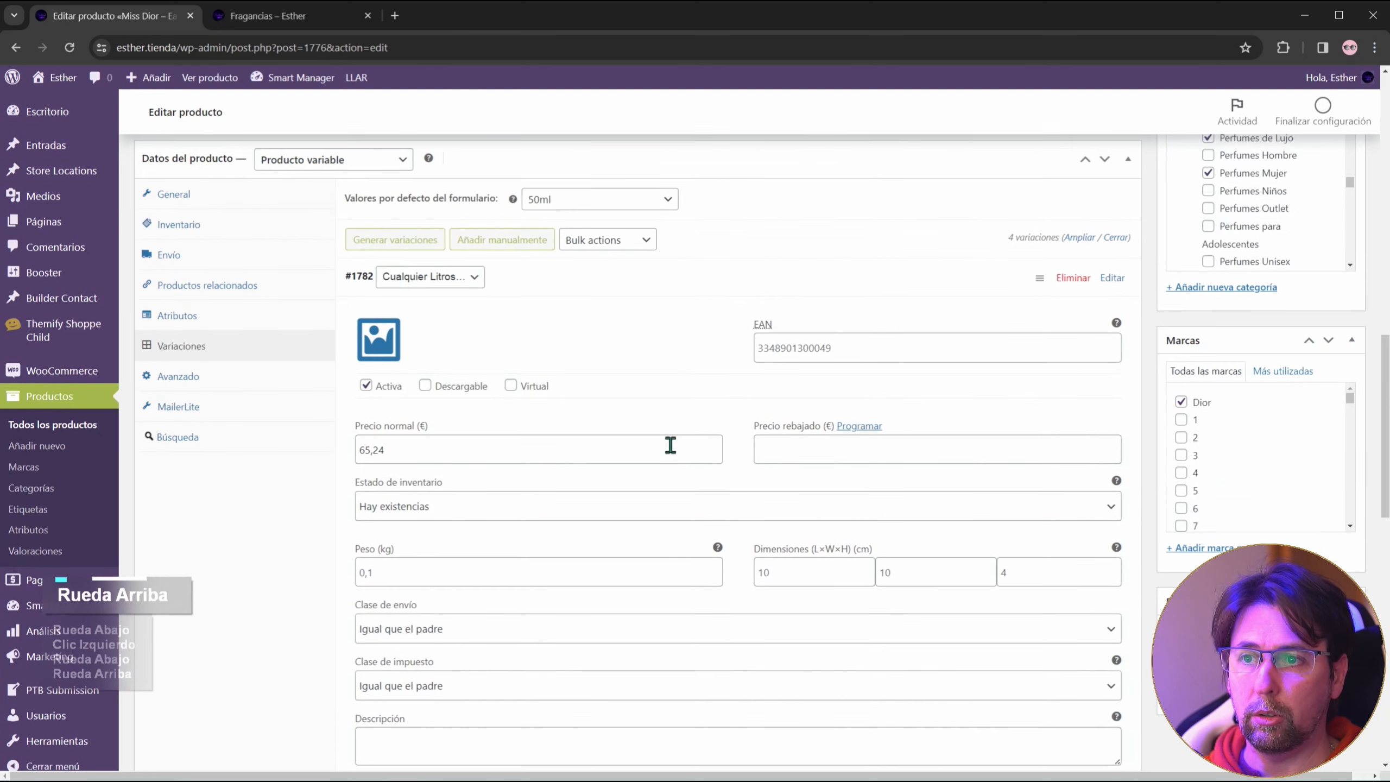
click(873, 348)
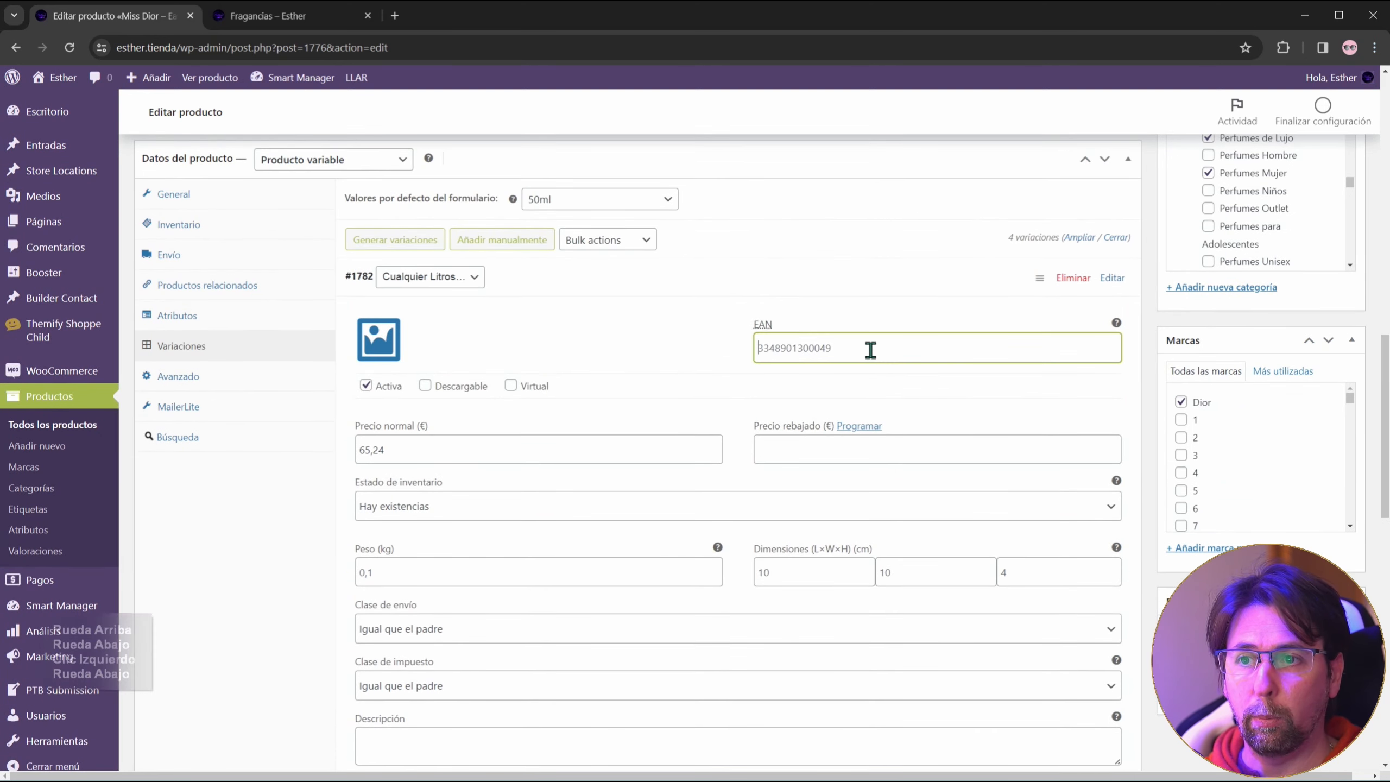
click(761, 348)
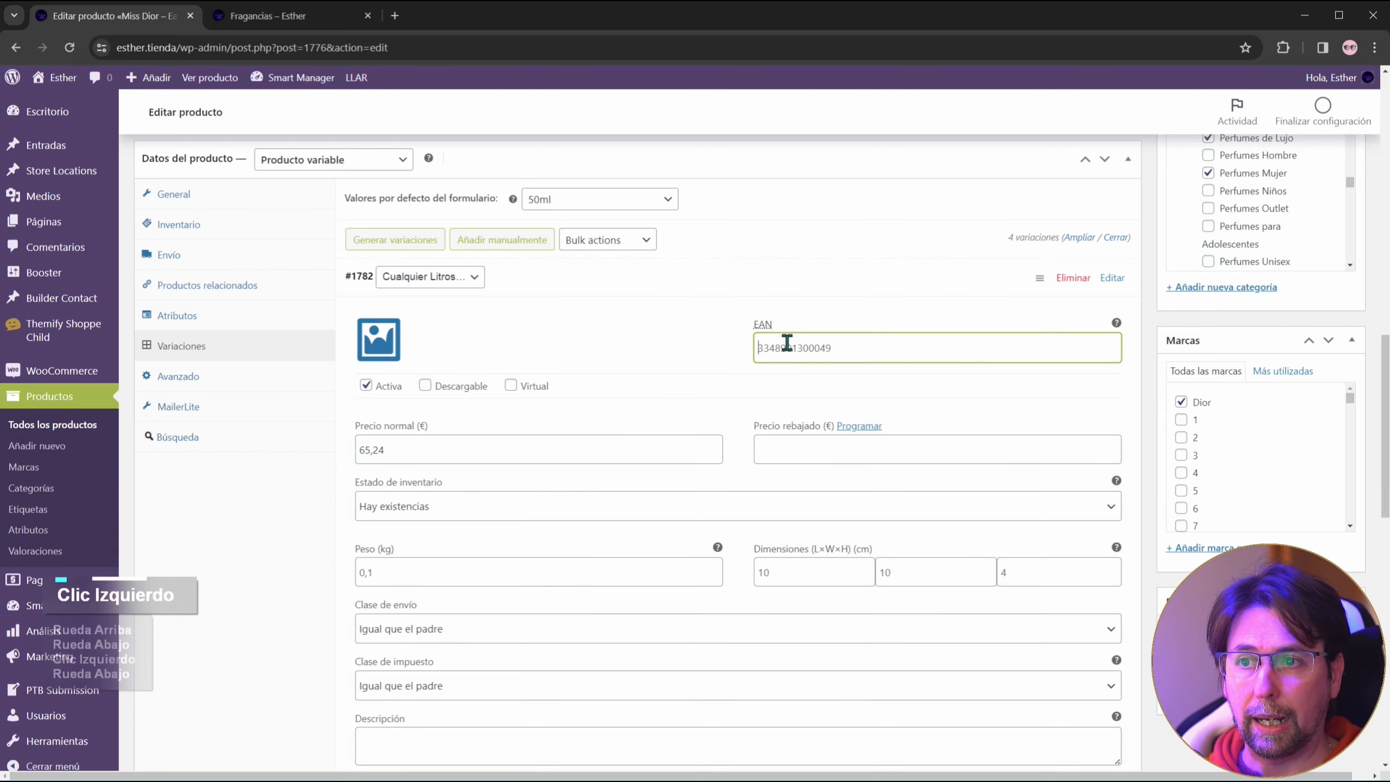
scroll(787, 342, down, 10)
click(797, 188)
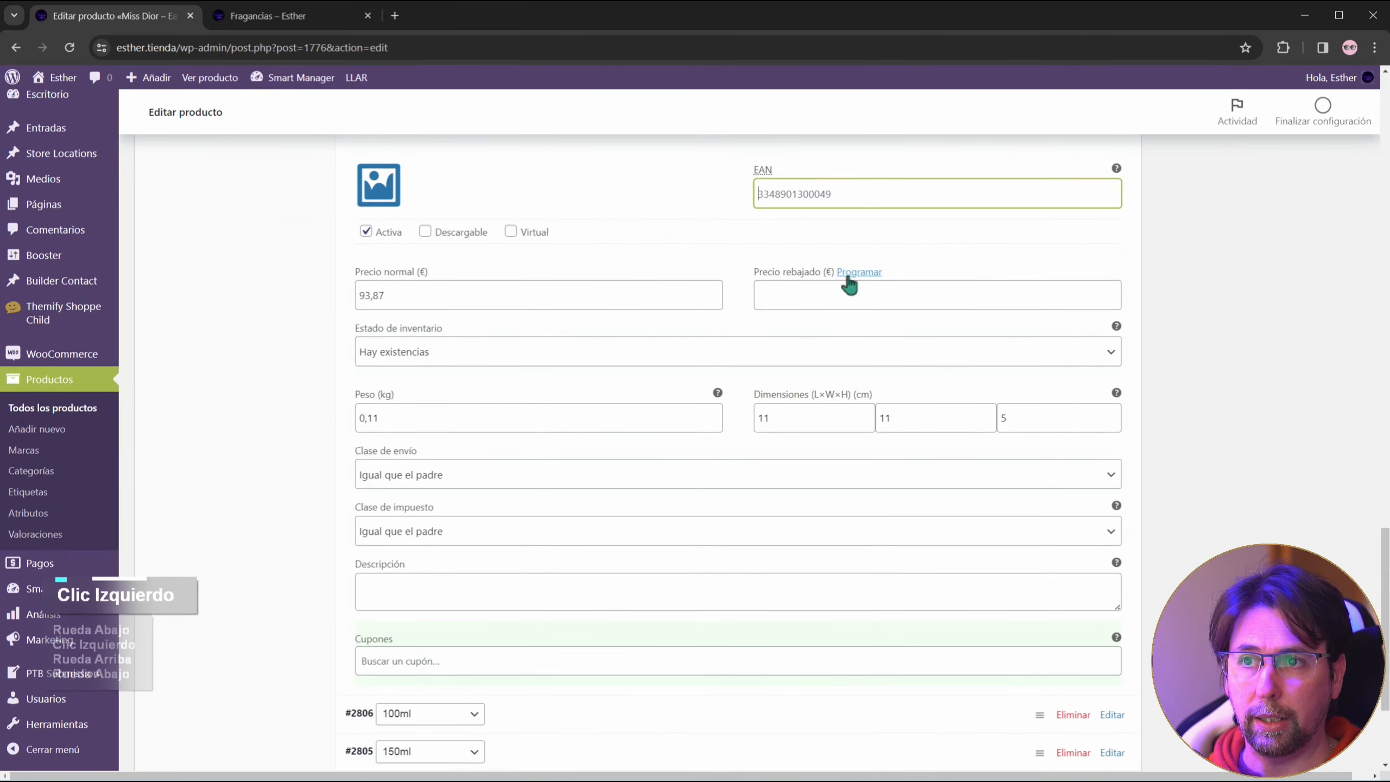
scroll(849, 284, up, 10)
click(790, 198)
scroll(444, 345, up, 3)
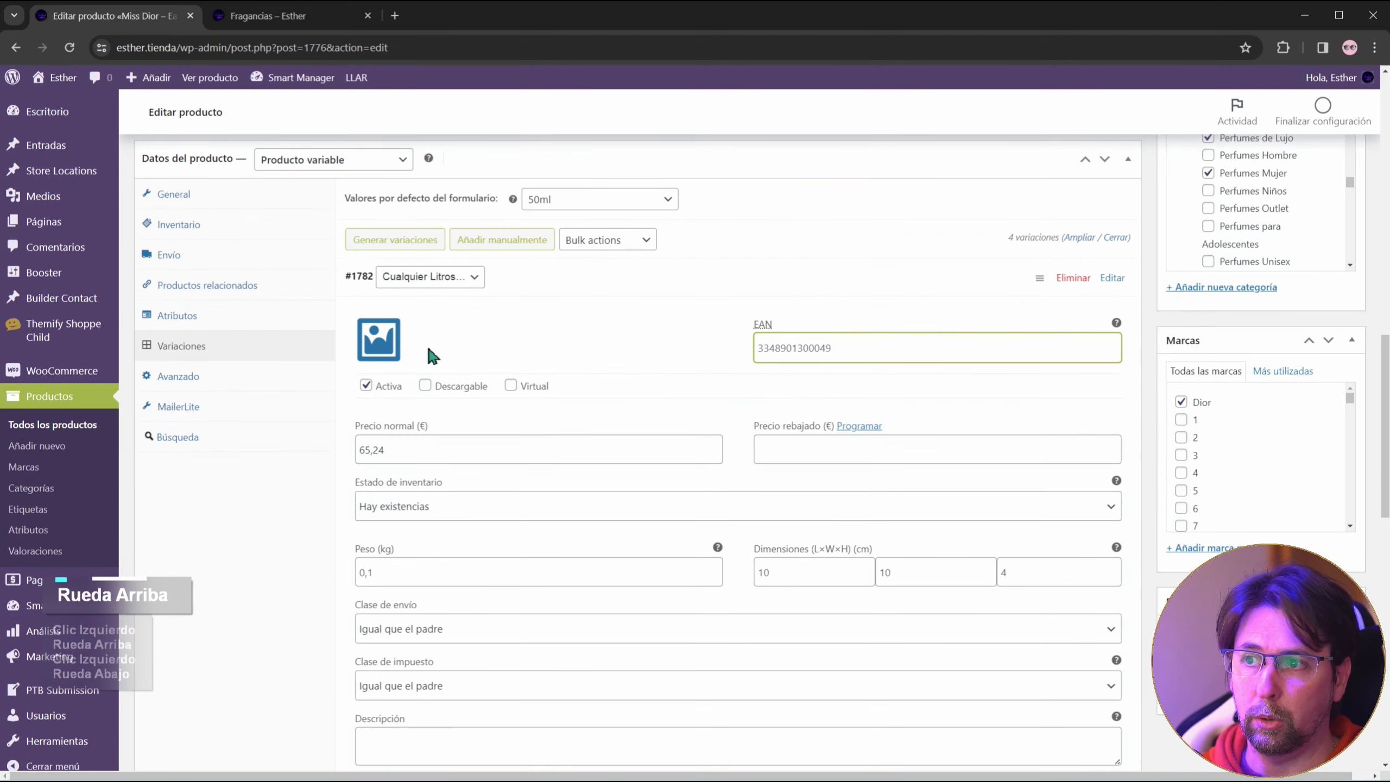
Step: Expand the 100ml and 150ml variations and examine their EAN fields
scroll(767, 361, down, 1)
scroll(792, 381, down, 10)
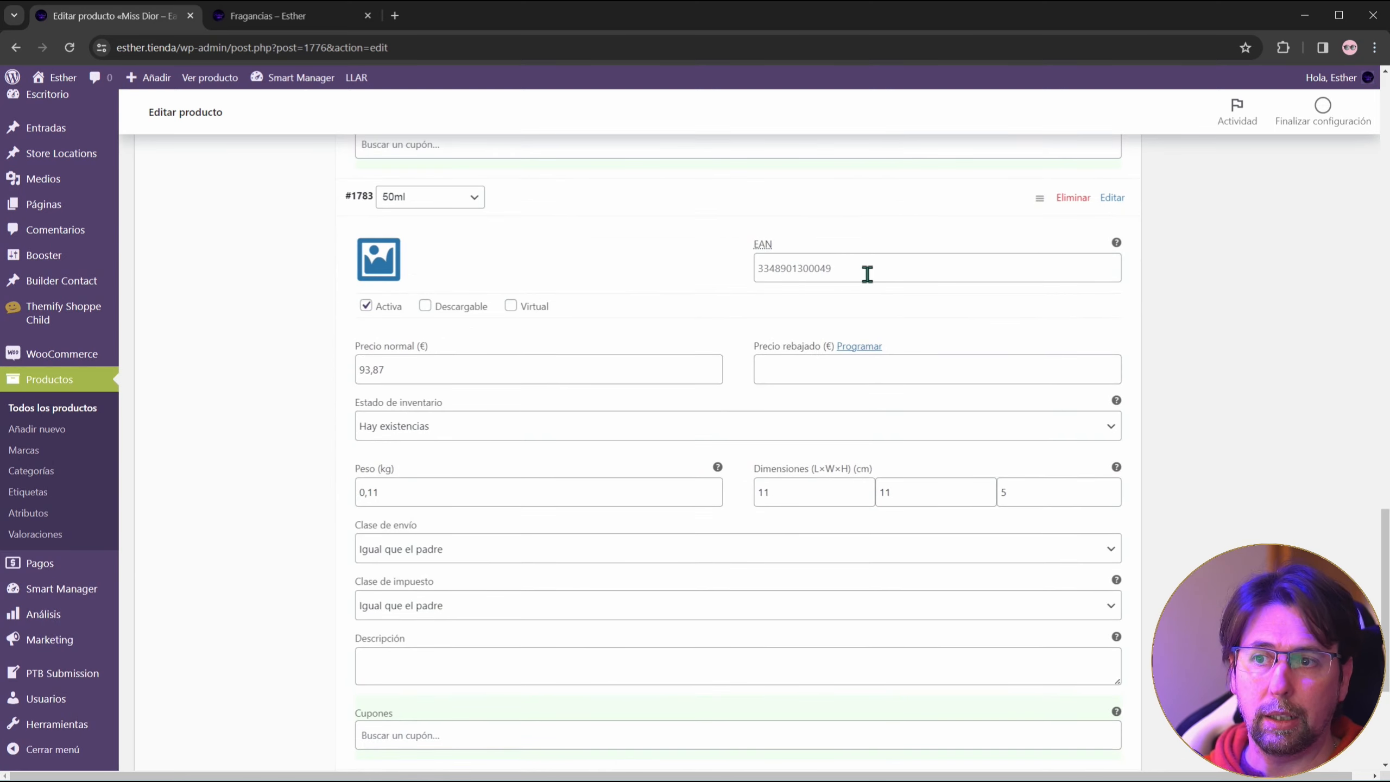
scroll(866, 277, down, 5)
click(661, 527)
scroll(872, 515, down, 5)
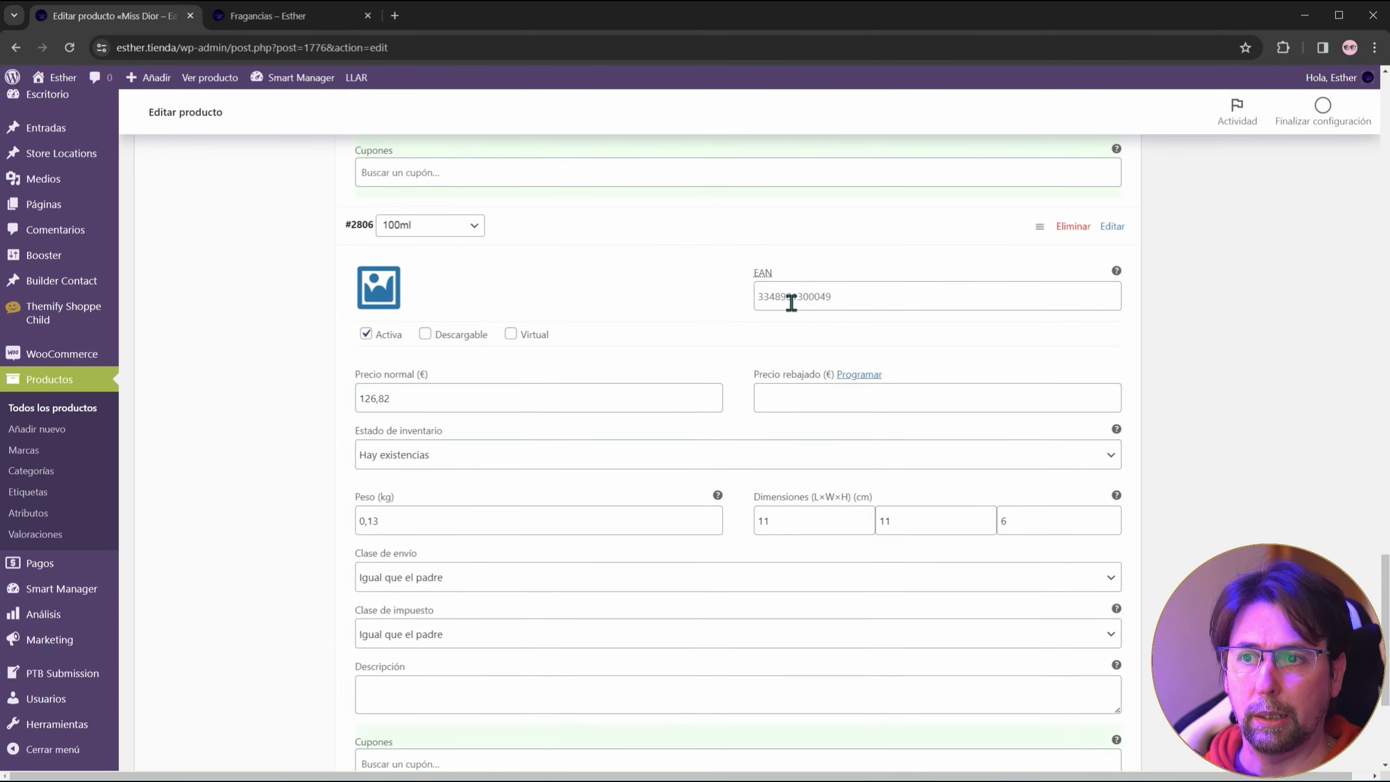
scroll(804, 405, down, 5)
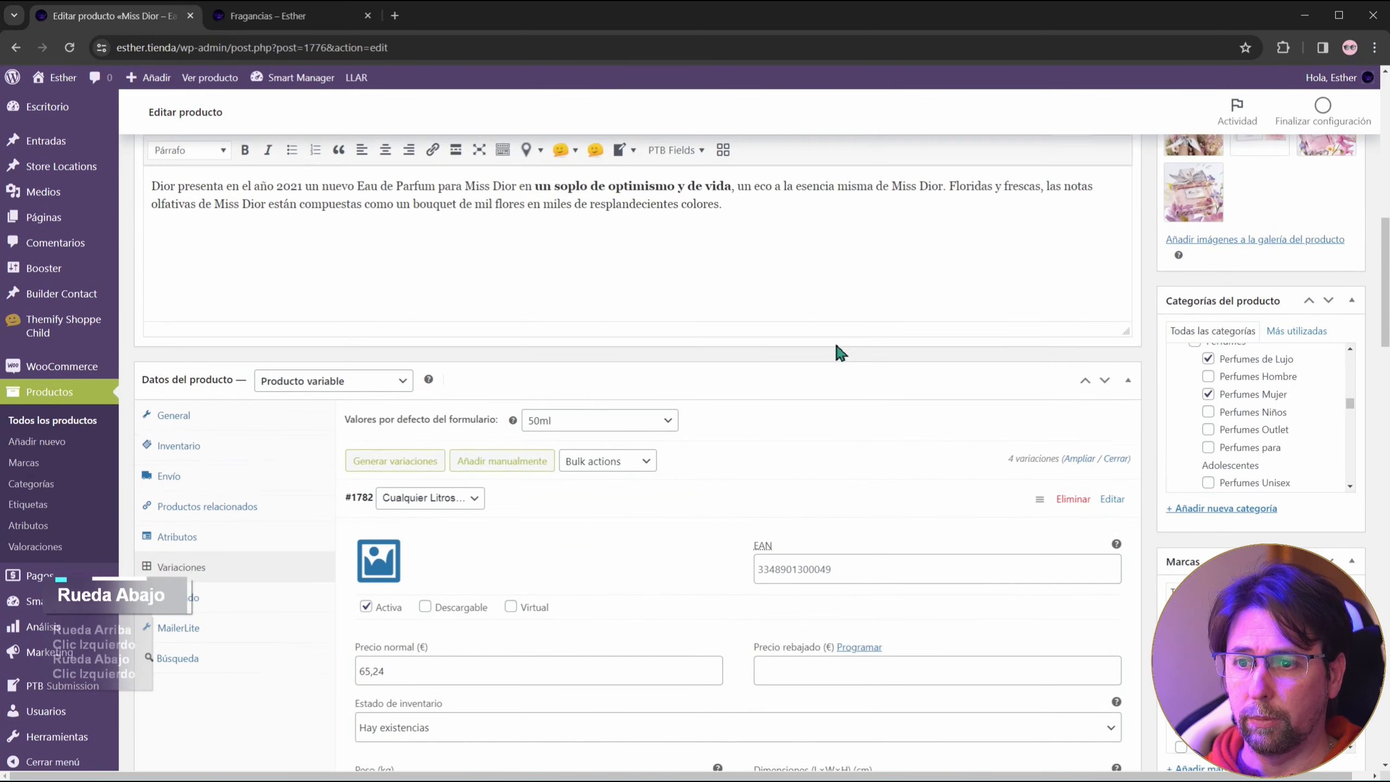
Step: Compare the regular prices of all four variations
scroll(837, 345, down, 5)
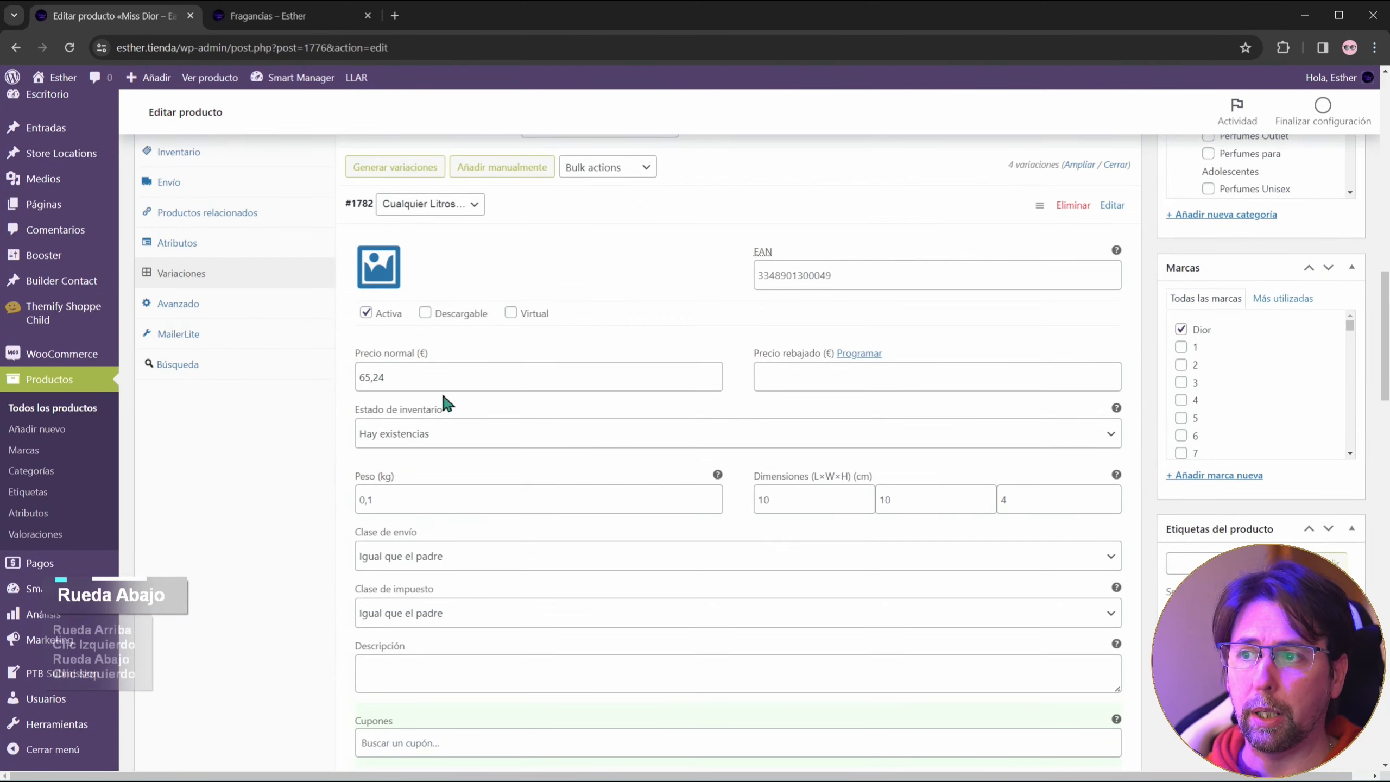
scroll(480, 363, down, 5)
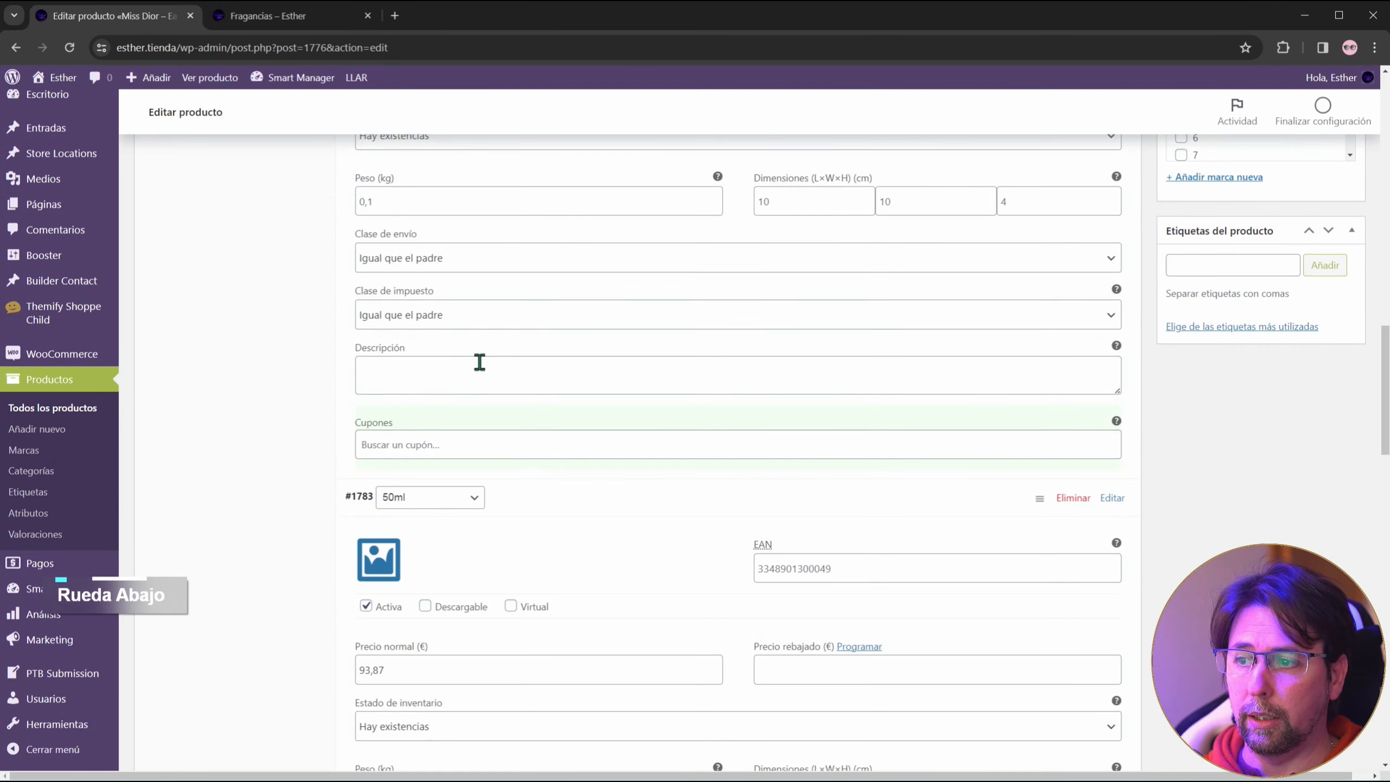
scroll(480, 362, down, 5)
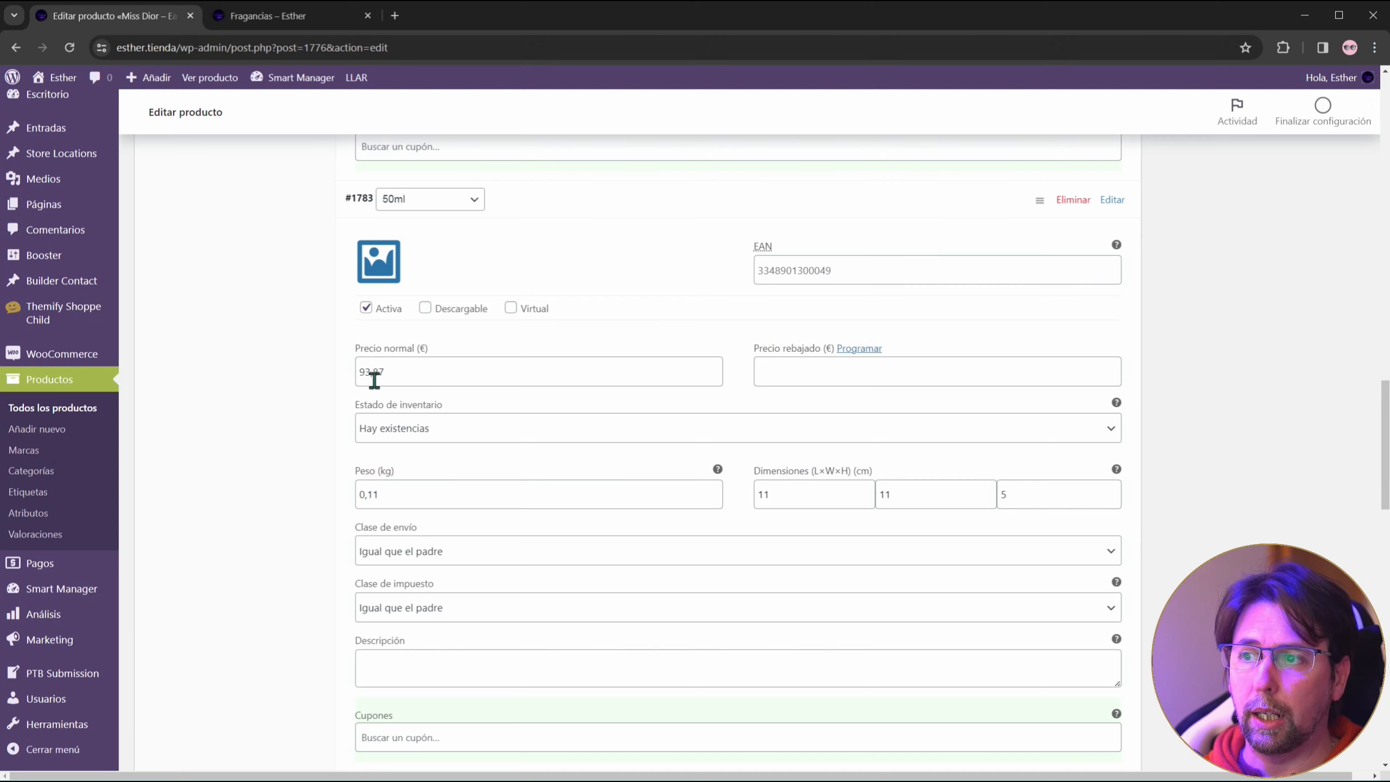
scroll(438, 377, down, 9)
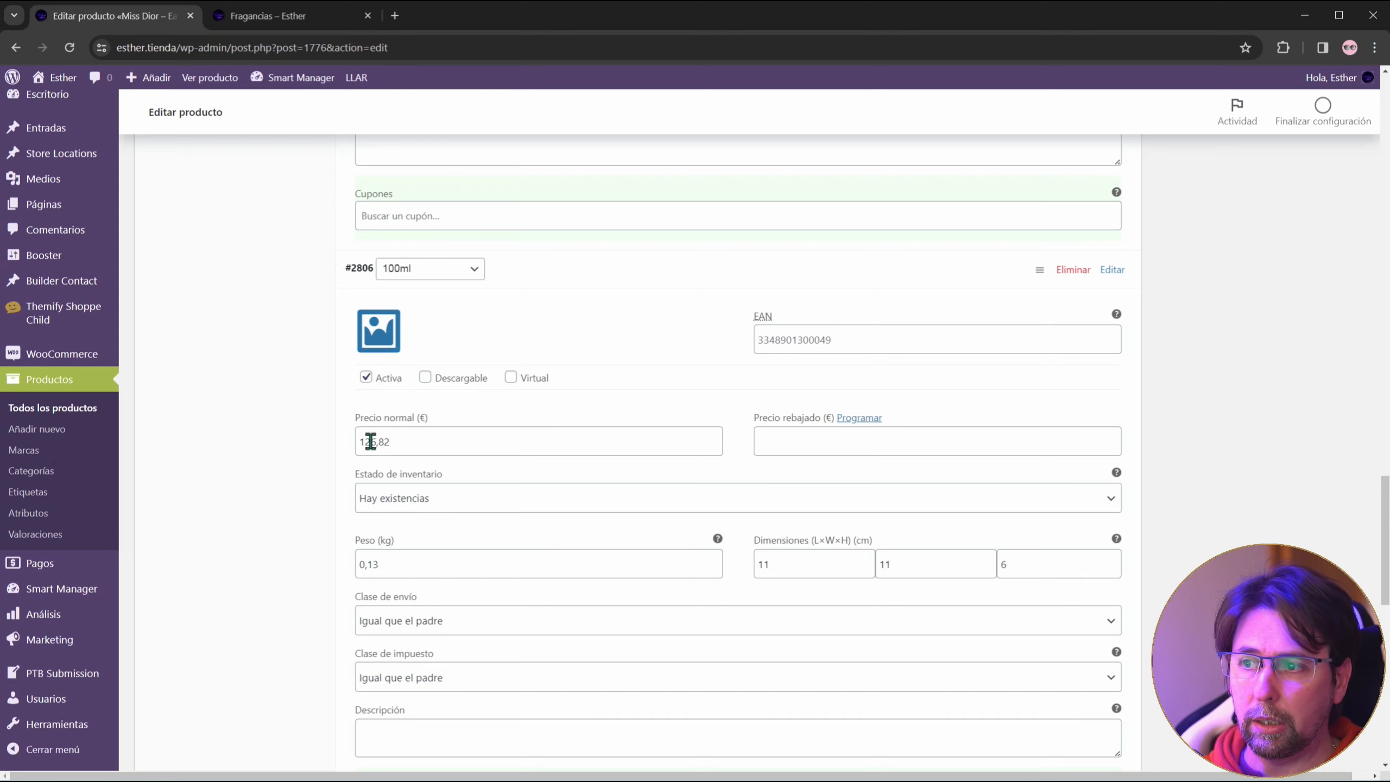
scroll(410, 454, down, 12)
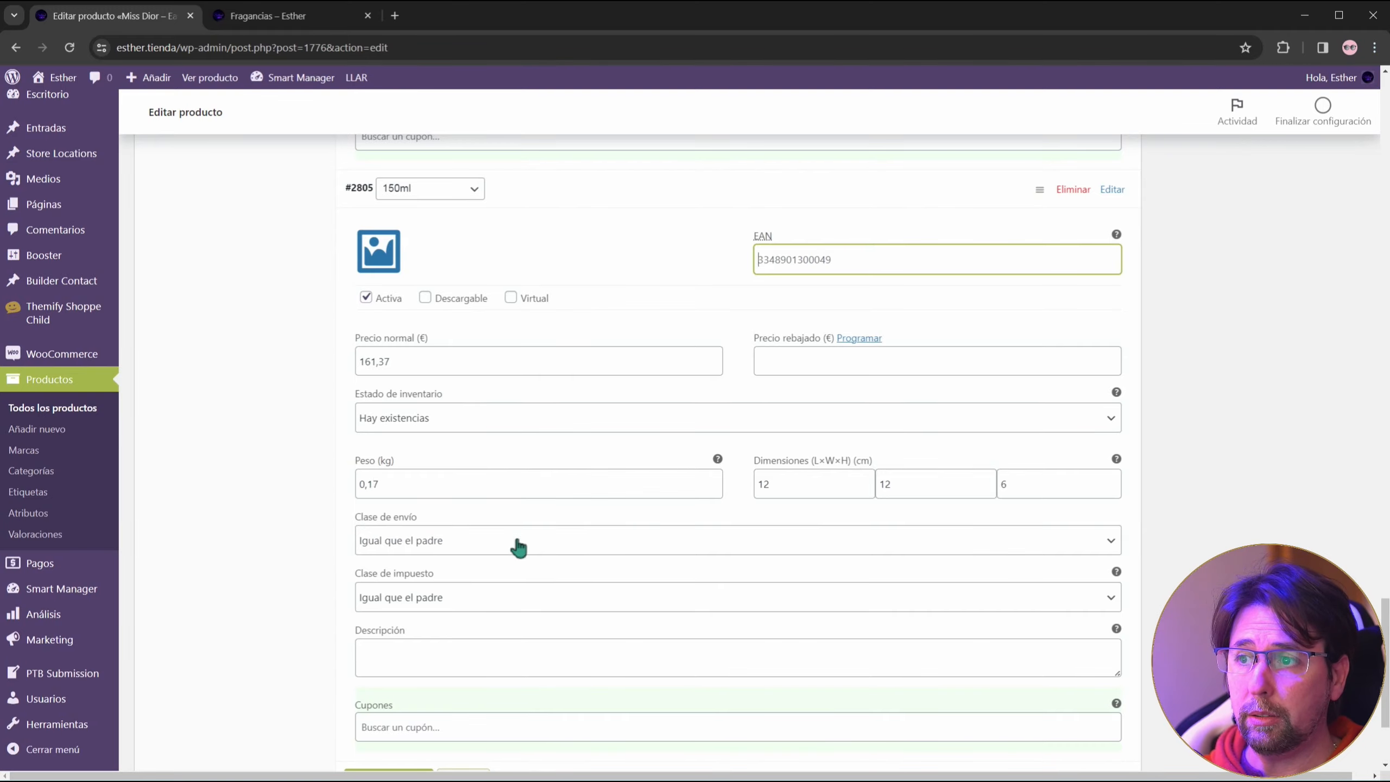
Step: Compare the weight and dimensions of each variation from Cualquier Litros through 150ml
scroll(518, 546, up, 10)
scroll(518, 546, down, 10)
scroll(522, 540, up, 3)
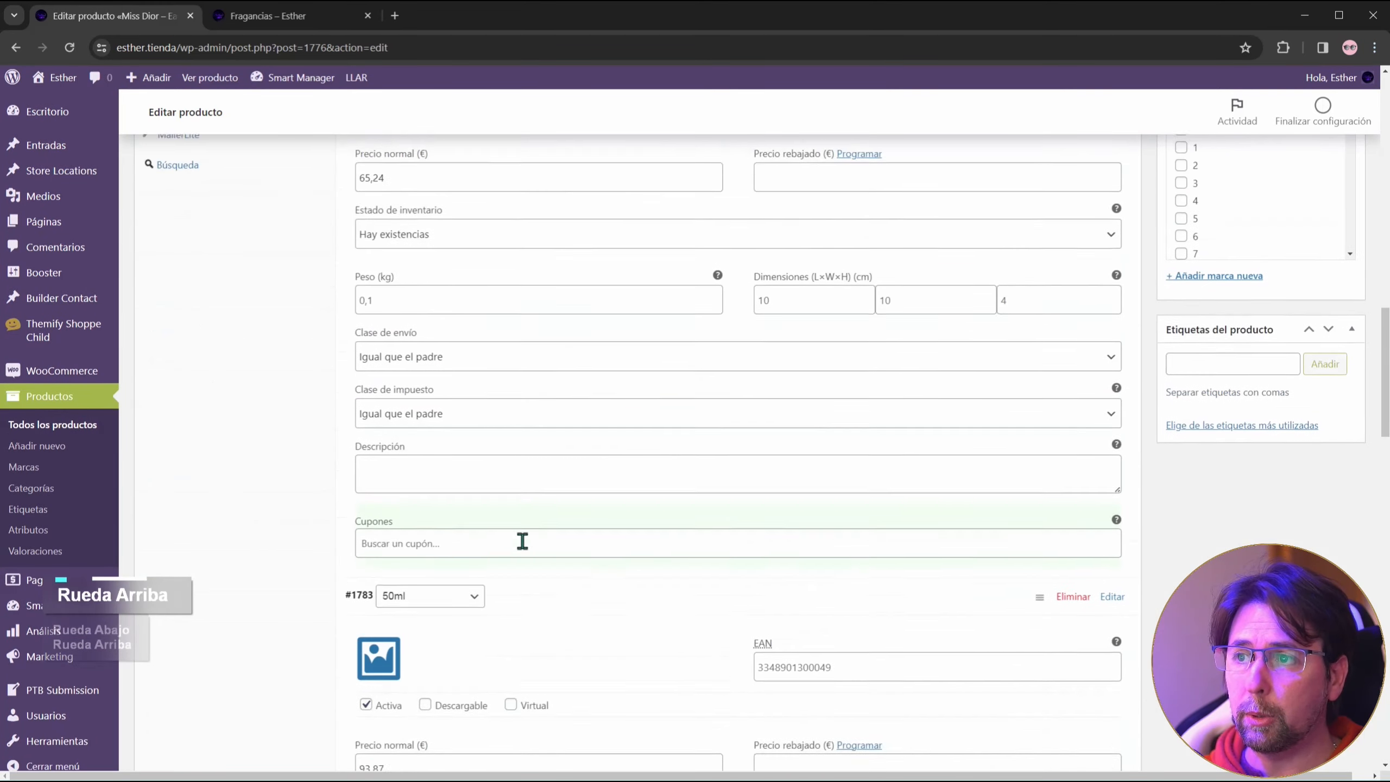
scroll(521, 539, up, 4)
scroll(514, 528, down, 1)
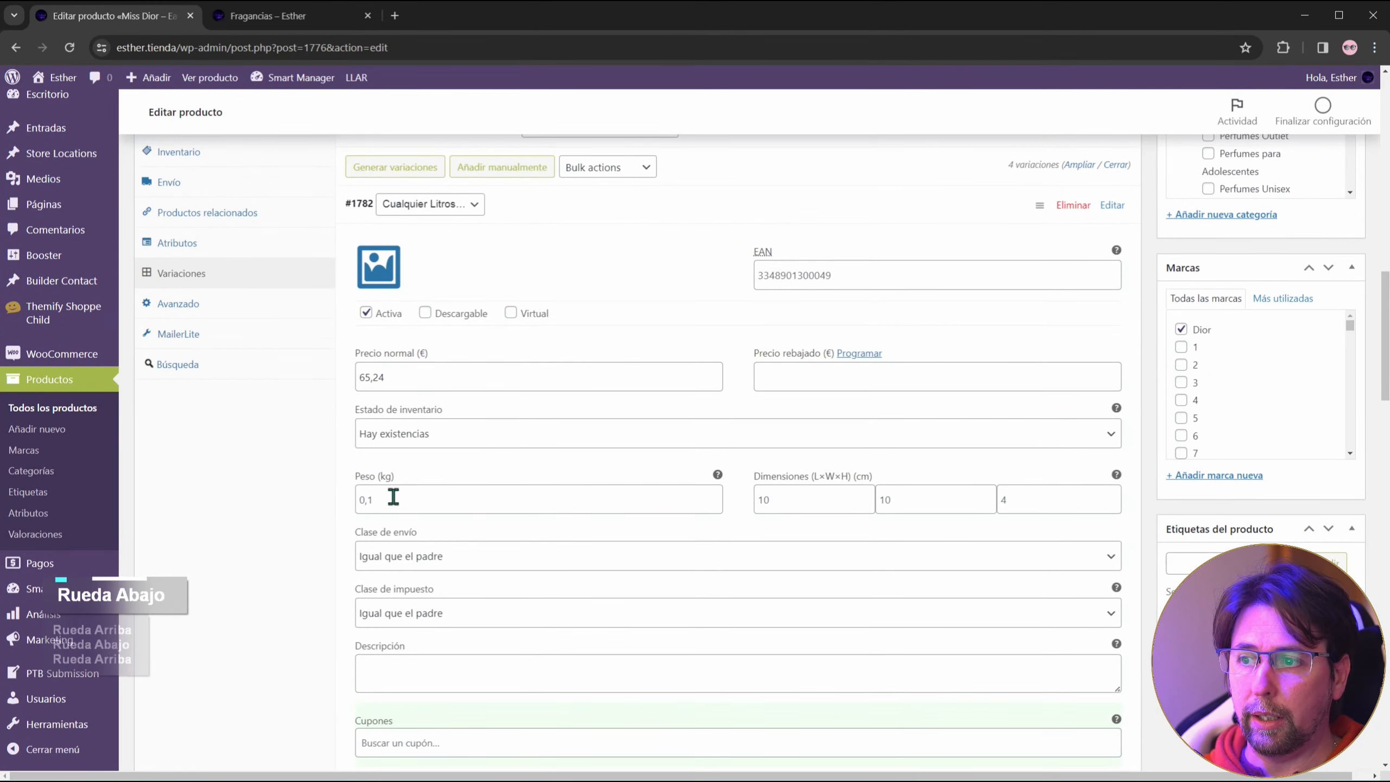
scroll(481, 306, down, 1)
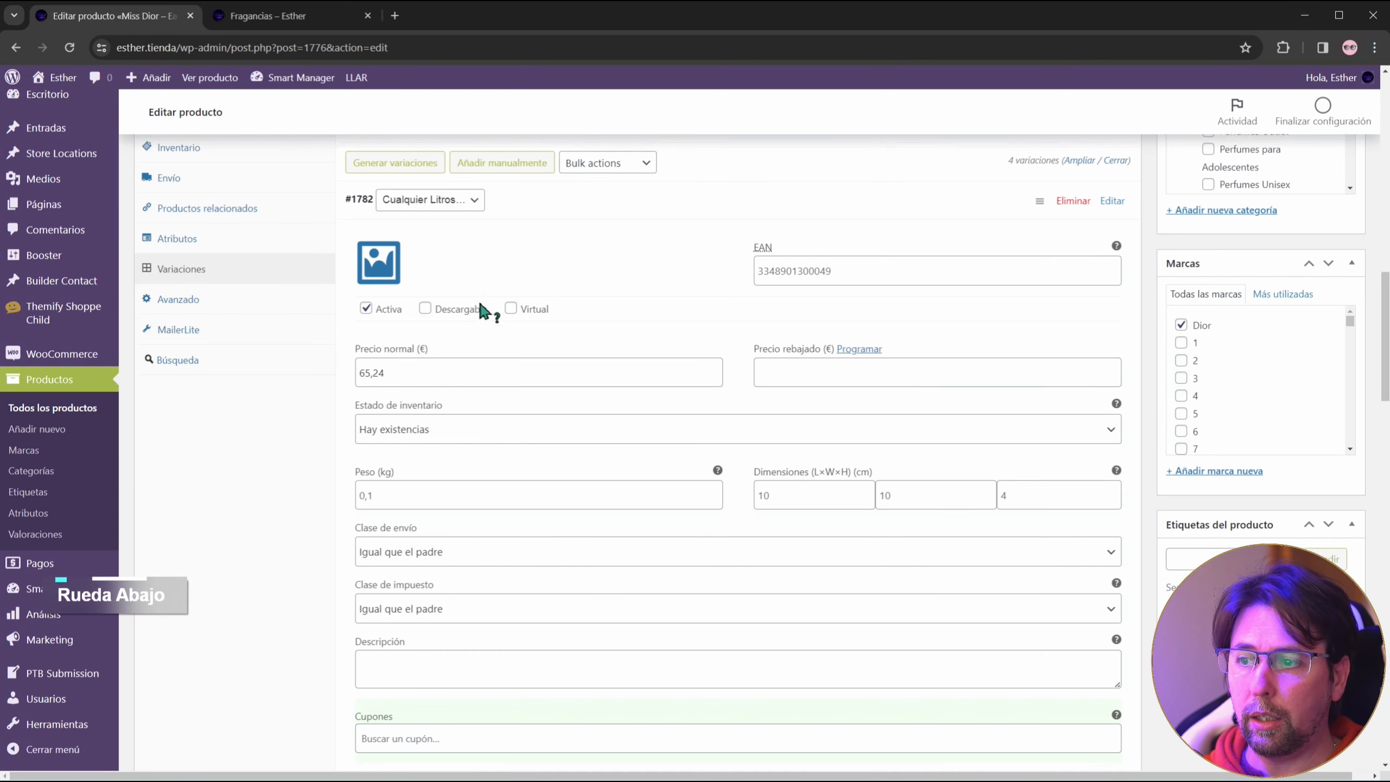
scroll(481, 309, down, 8)
scroll(474, 276, up, 1)
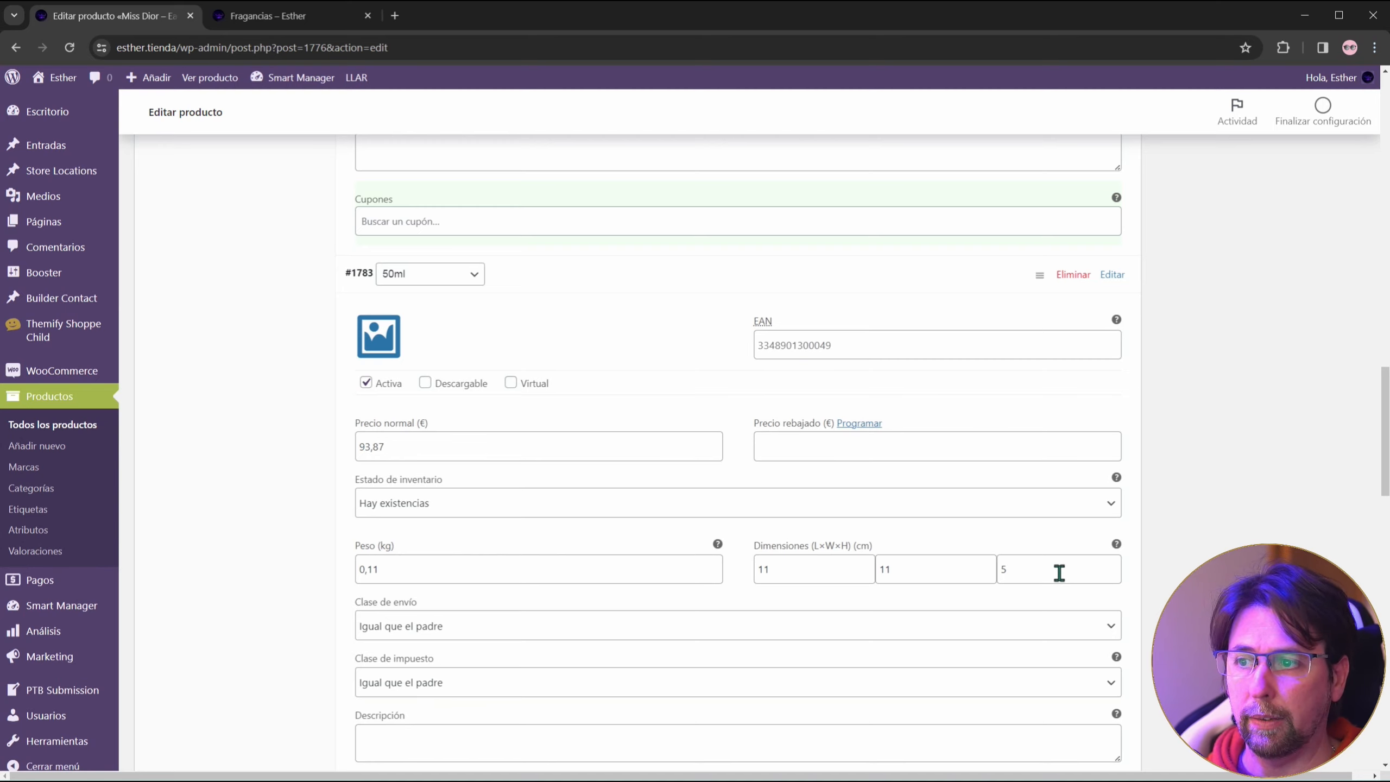
scroll(1030, 562, down, 10)
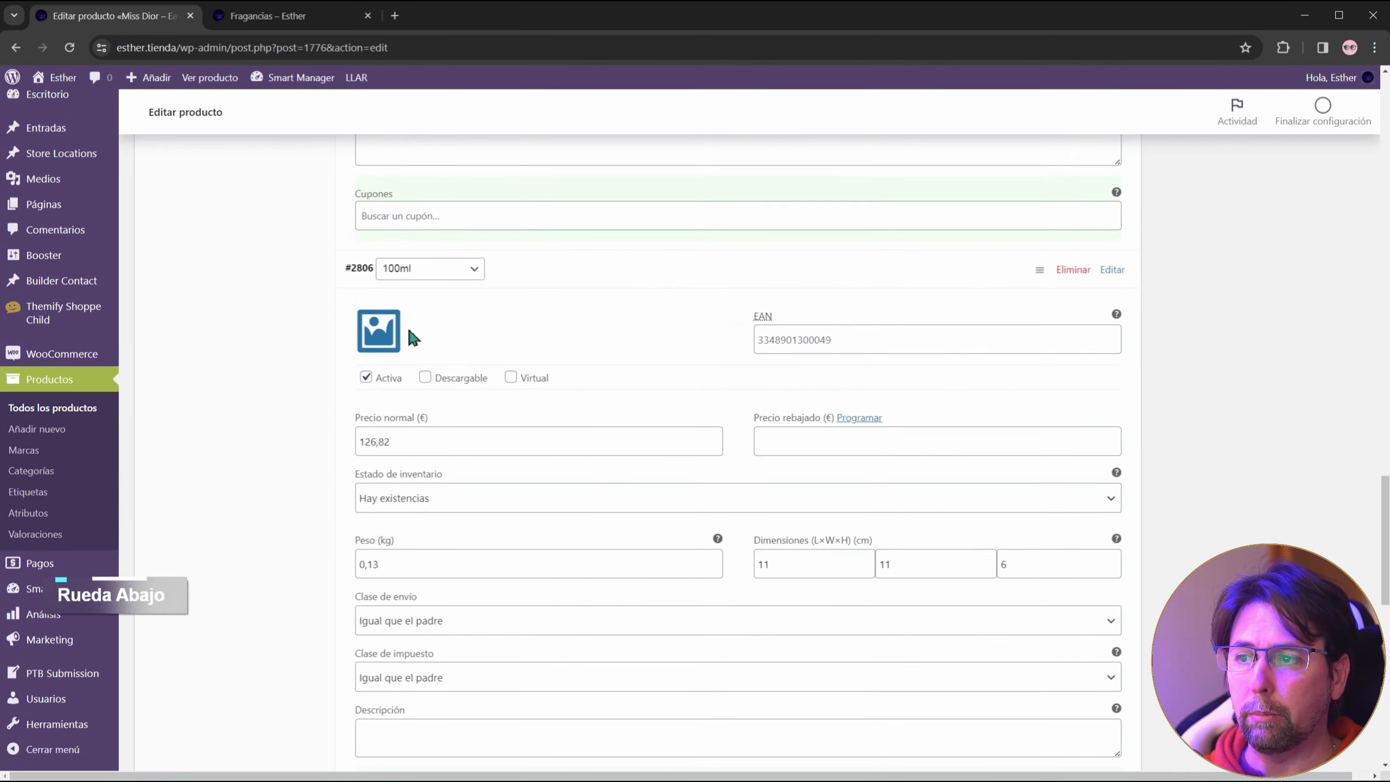
scroll(575, 501, down, 3)
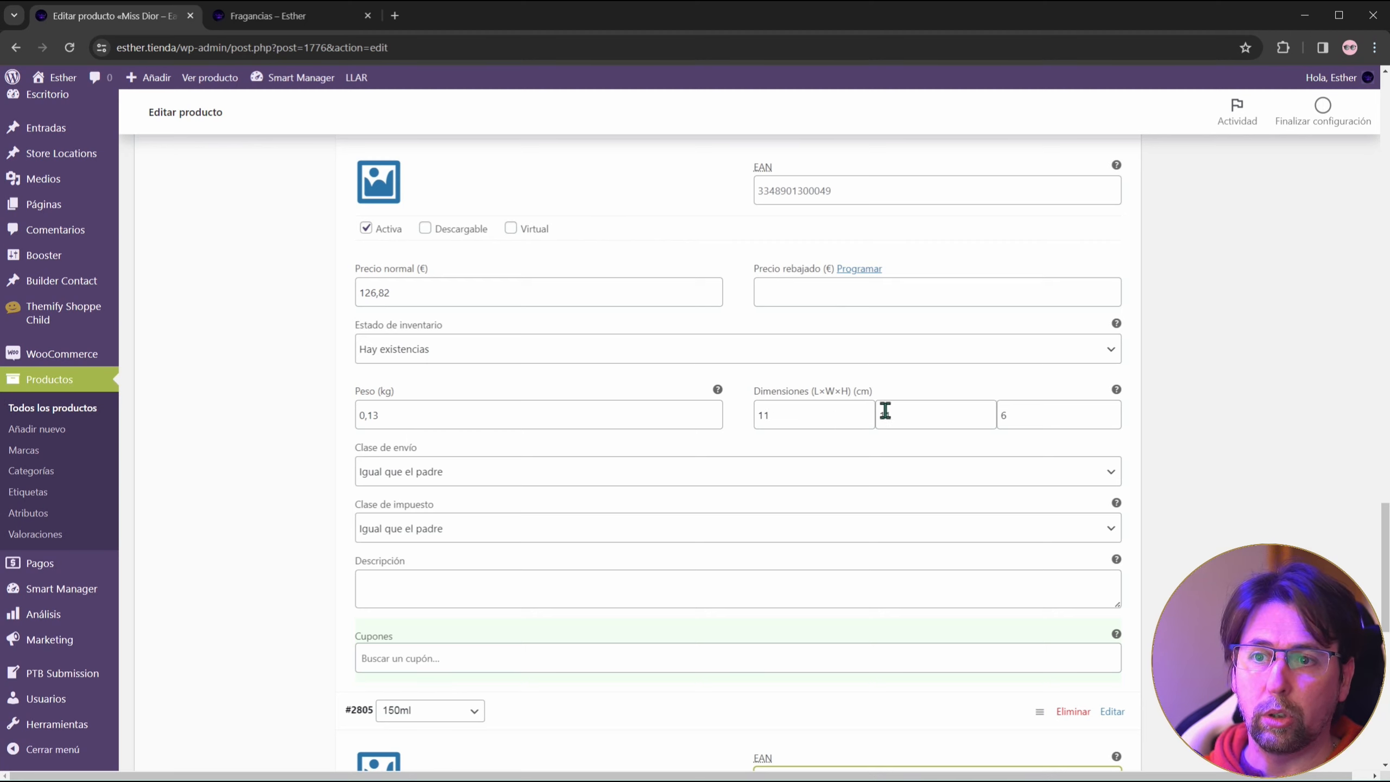
scroll(483, 484, down, 8)
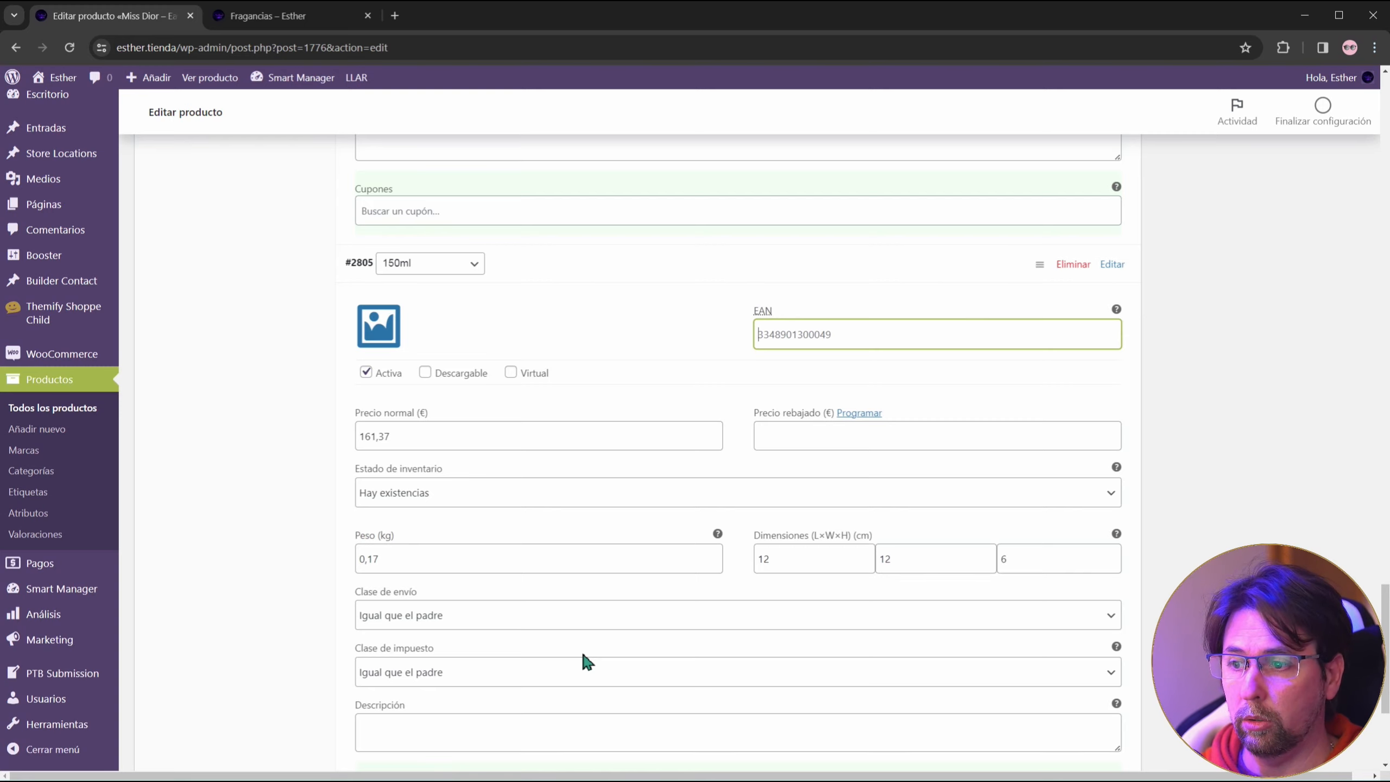
Step: Review the shipping class options of the 50ml variation, keeping Igual que el padre
scroll(602, 614, up, 10)
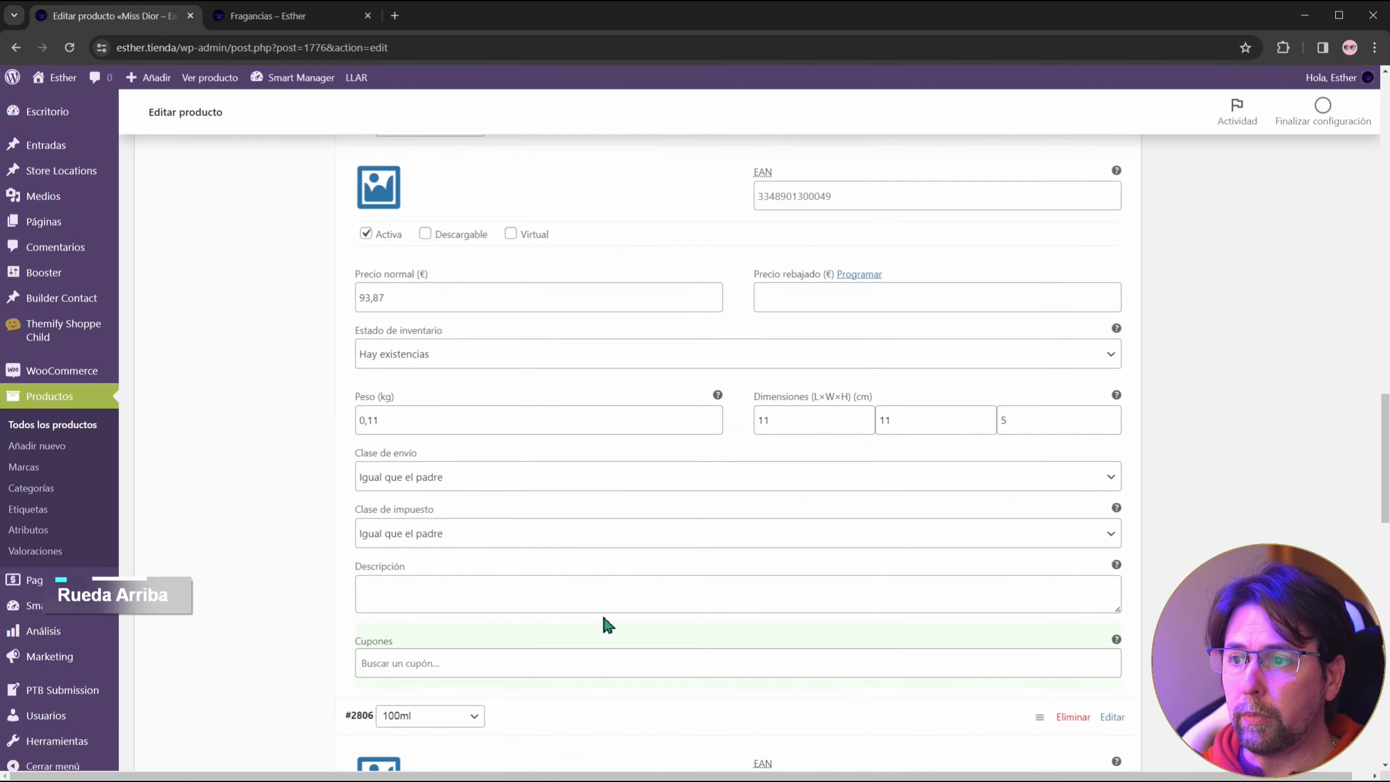
scroll(605, 624, down, 5)
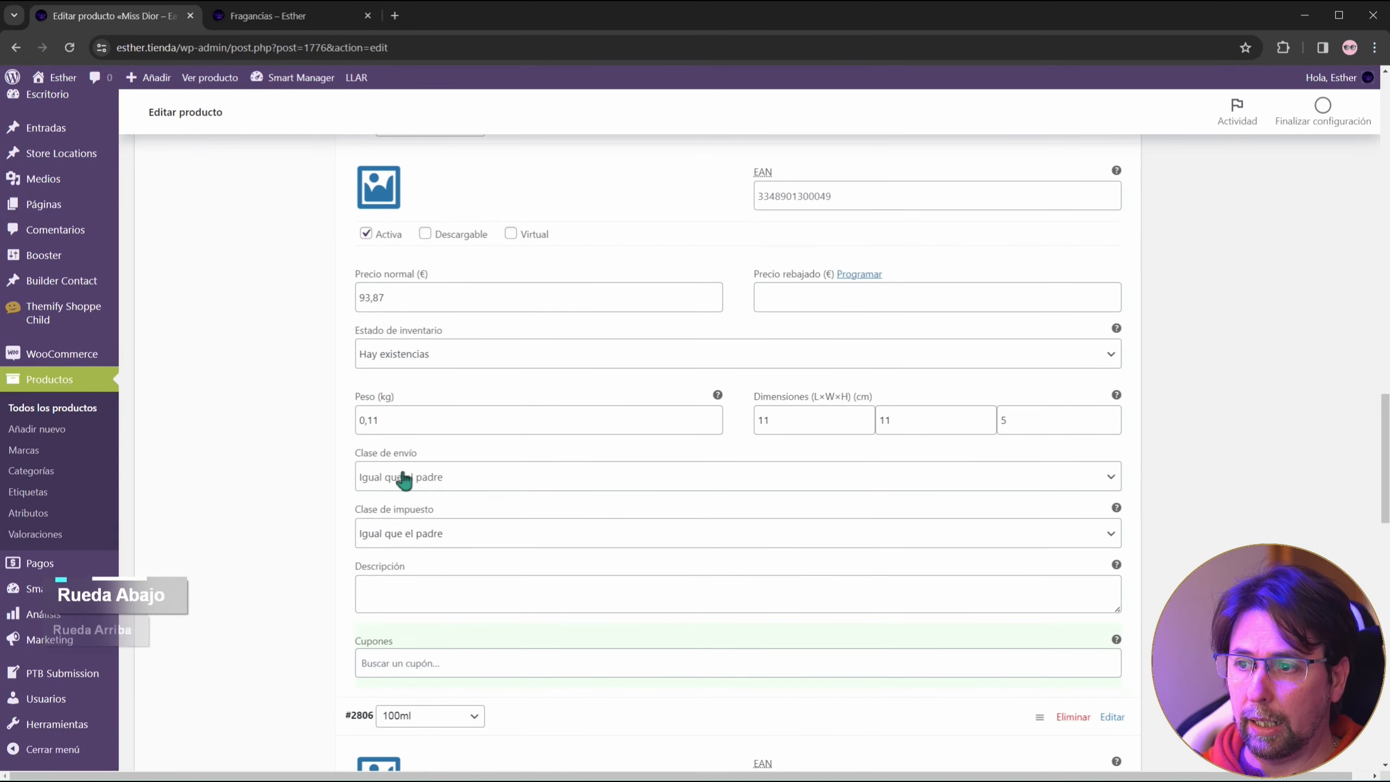
click(500, 486)
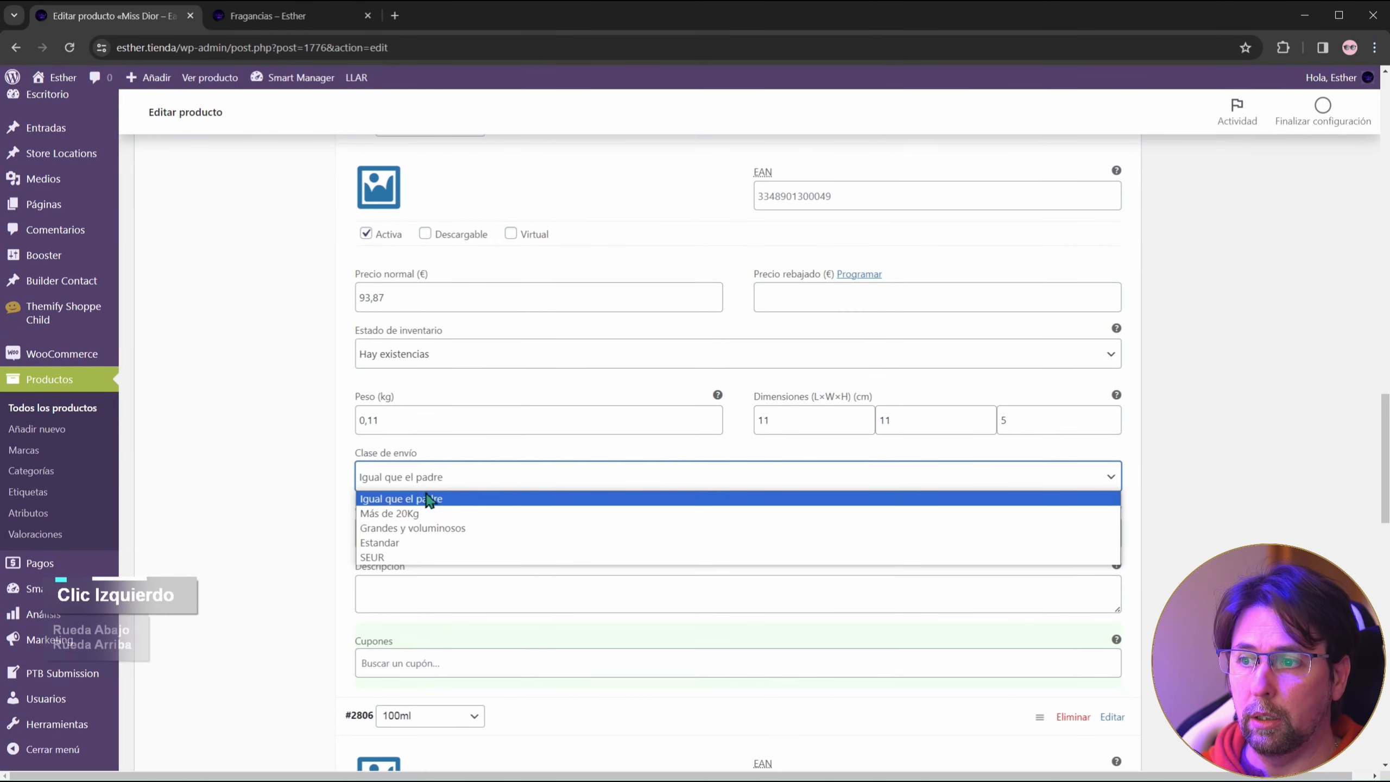
click(512, 482)
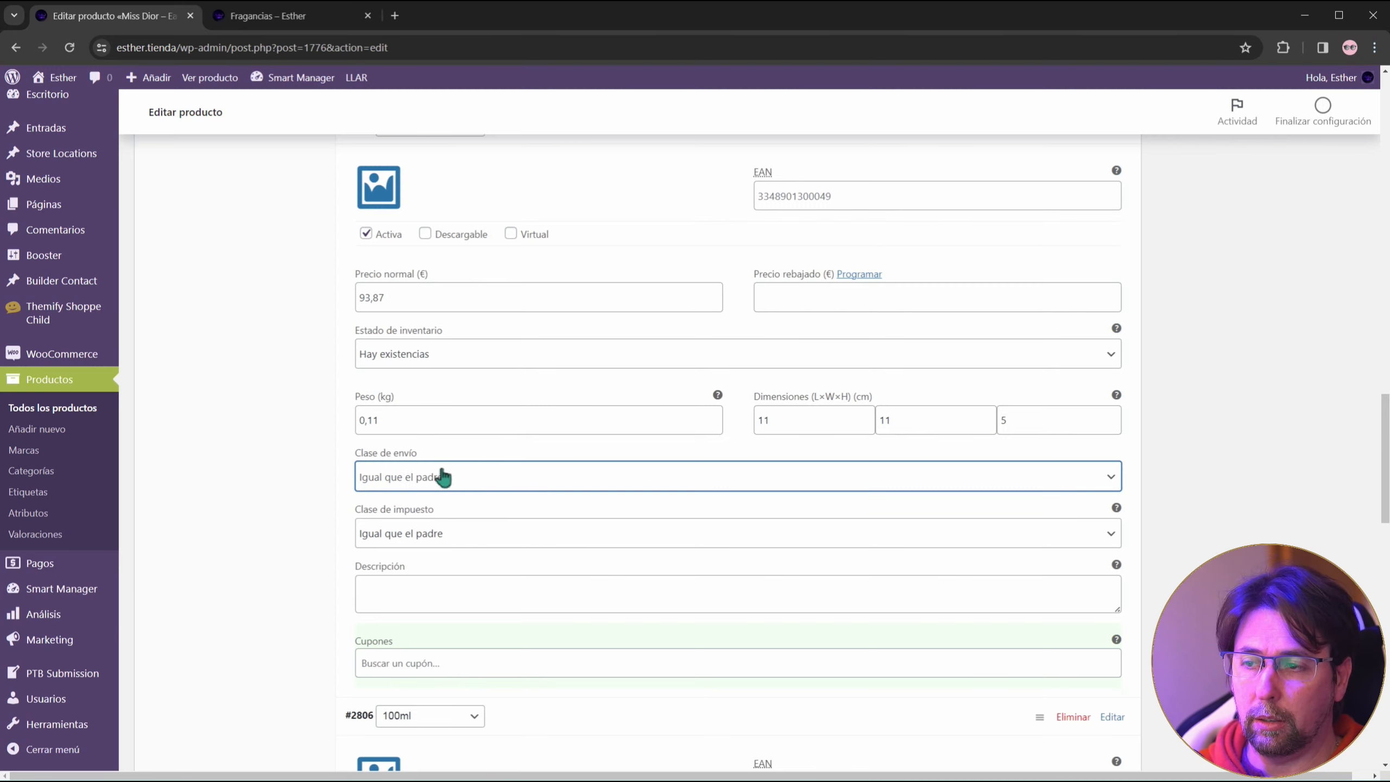
scroll(493, 493, down, 1)
scroll(522, 510, up, 1)
scroll(523, 510, up, 8)
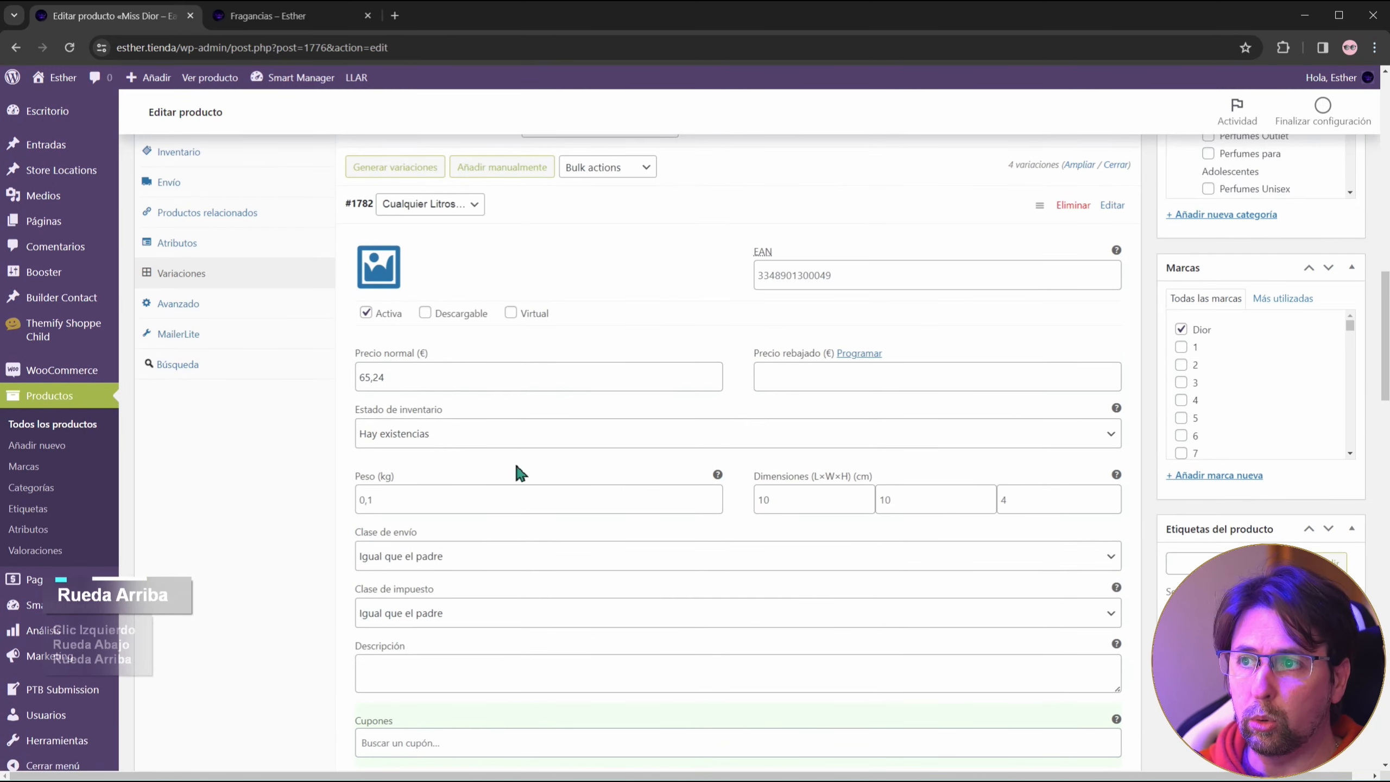
Step: Enter the sample text "haldkfjha" as the description of the 50ml variation
scroll(487, 476, down, 10)
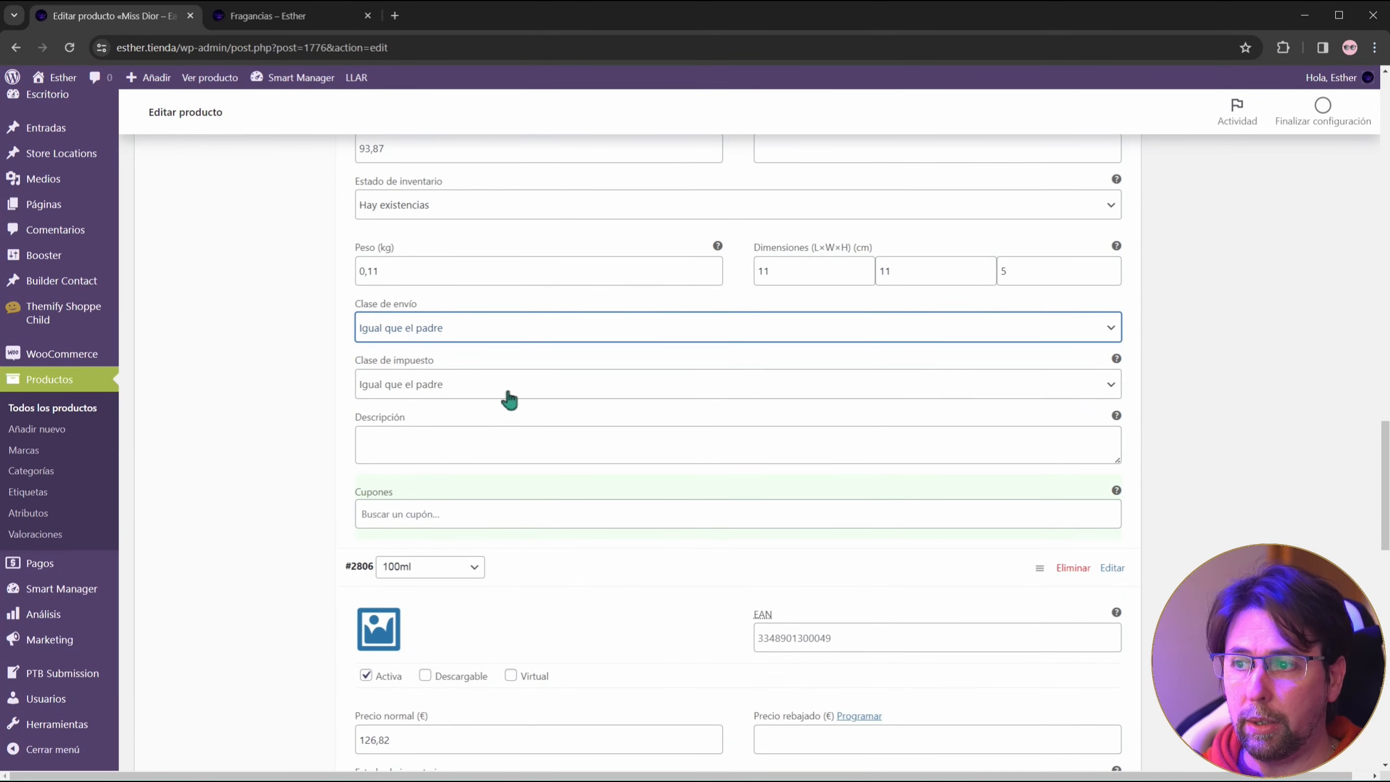
click(427, 450)
text(haldkfjha)
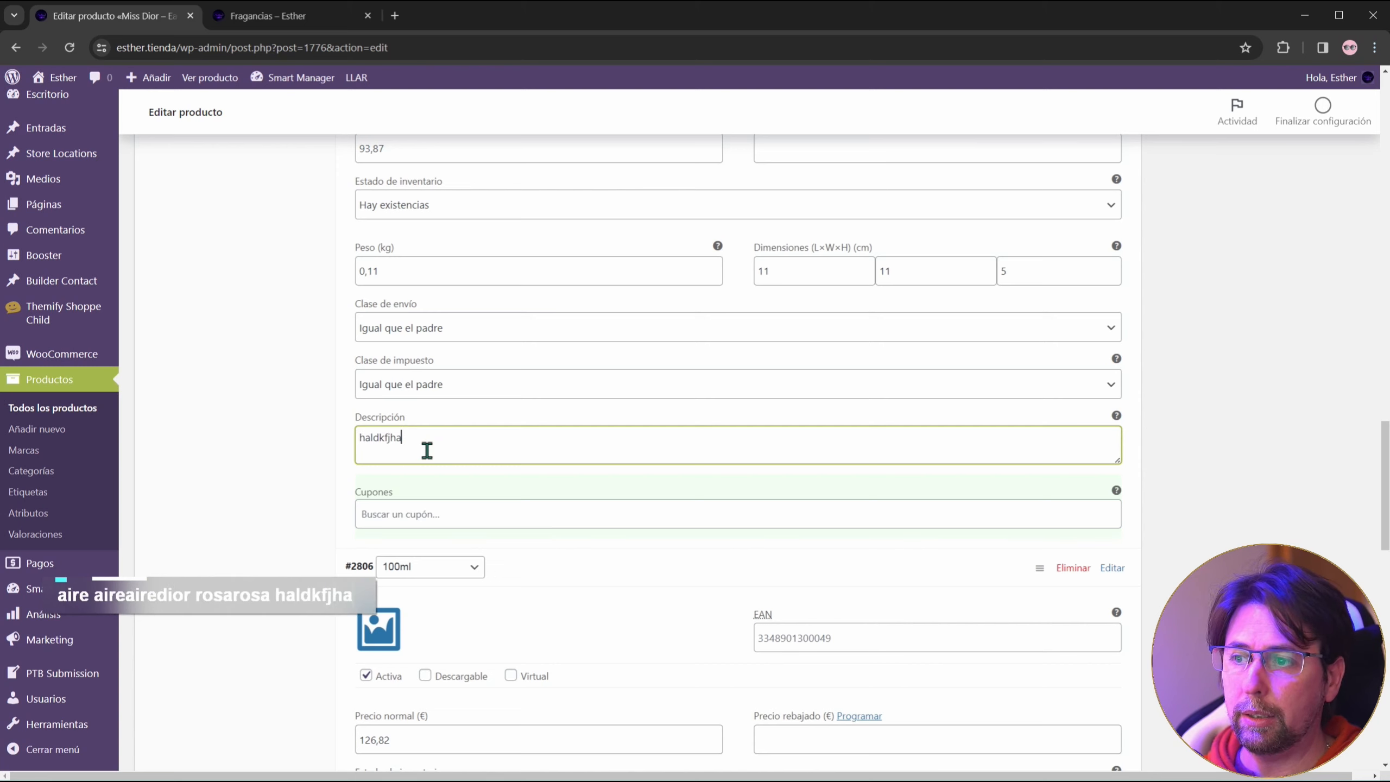
Step: Extend the sample text in the 50ml variation's description and clear the whole field
text(kl adhfklaj ajkdshflkahfdaljhf)
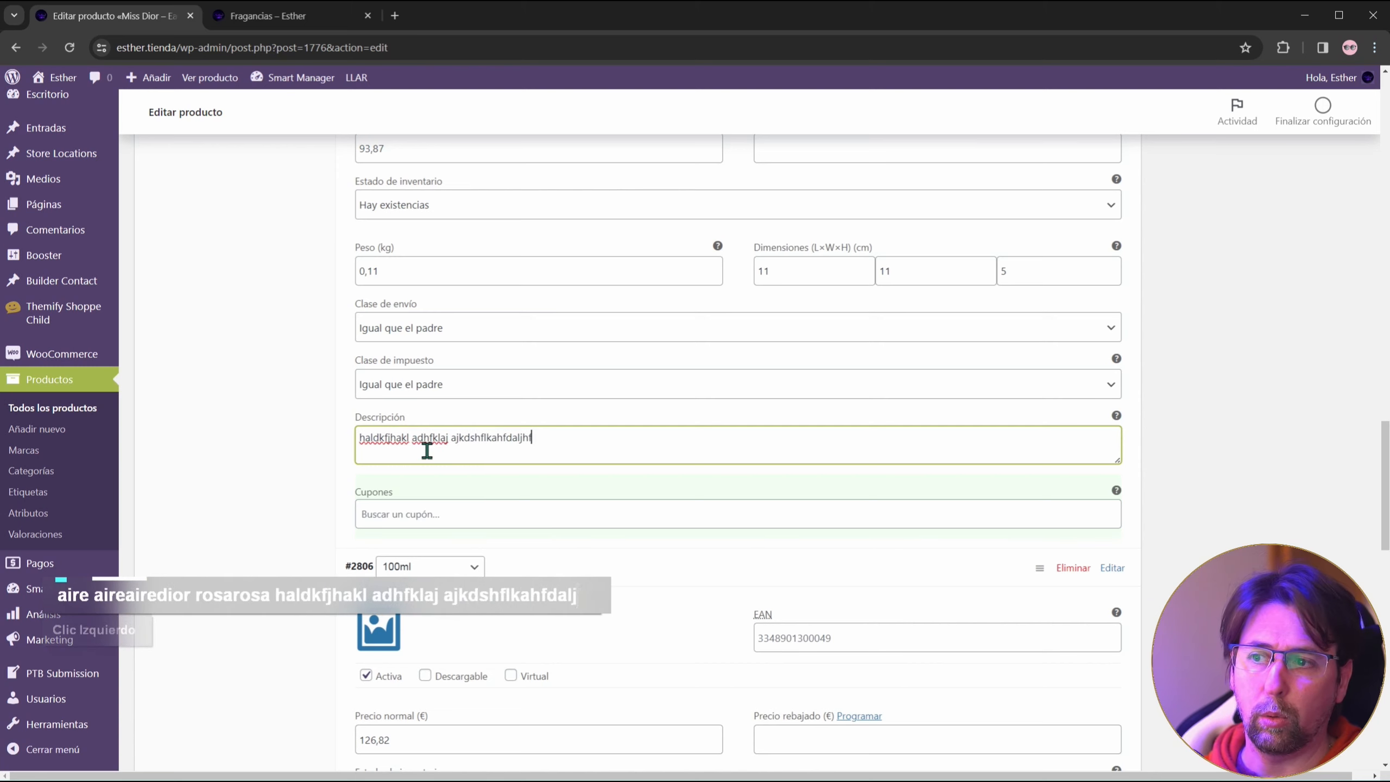
drag(579, 448, 321, 433)
key(BackSpace)
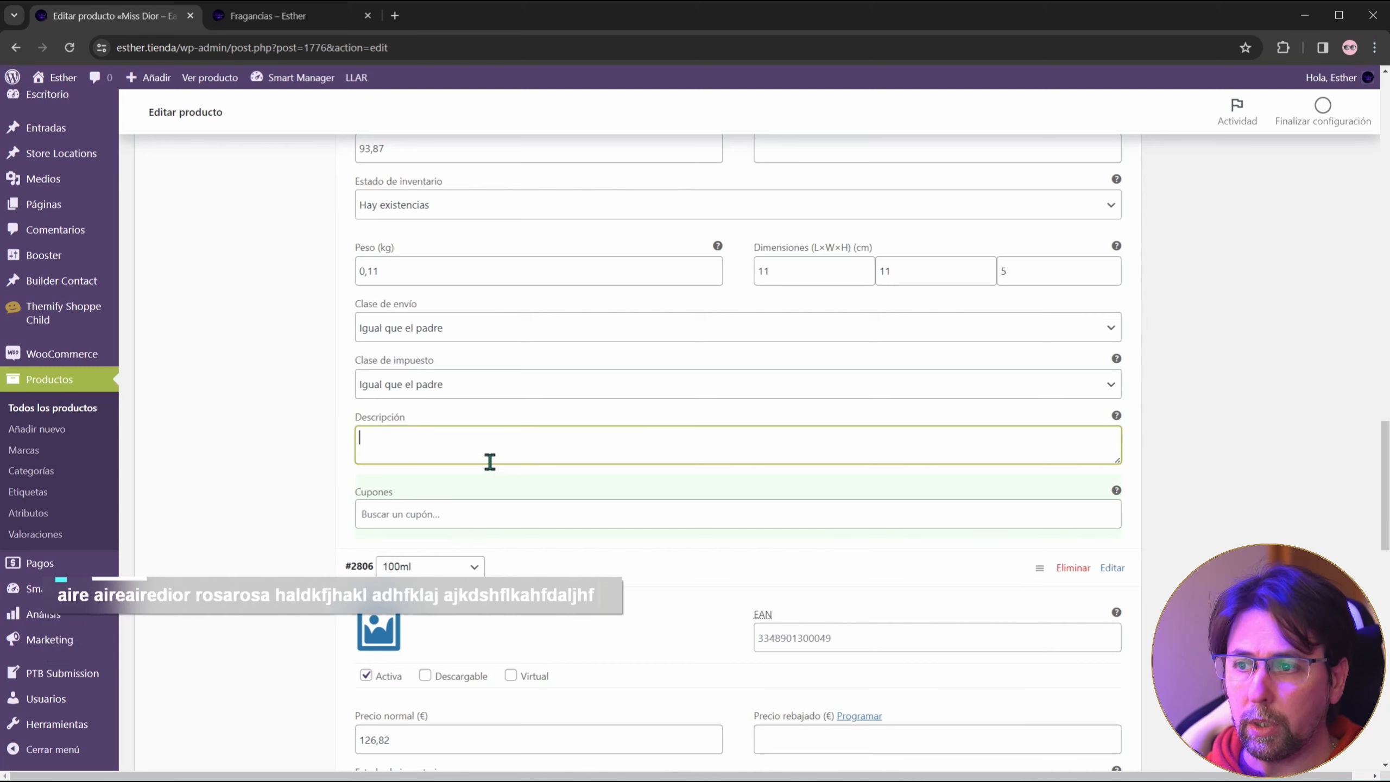
Step: Collapse the expanded Litros variations from Cualquier Litros through 150ml and save the variation changes
scroll(881, 456, down, 3)
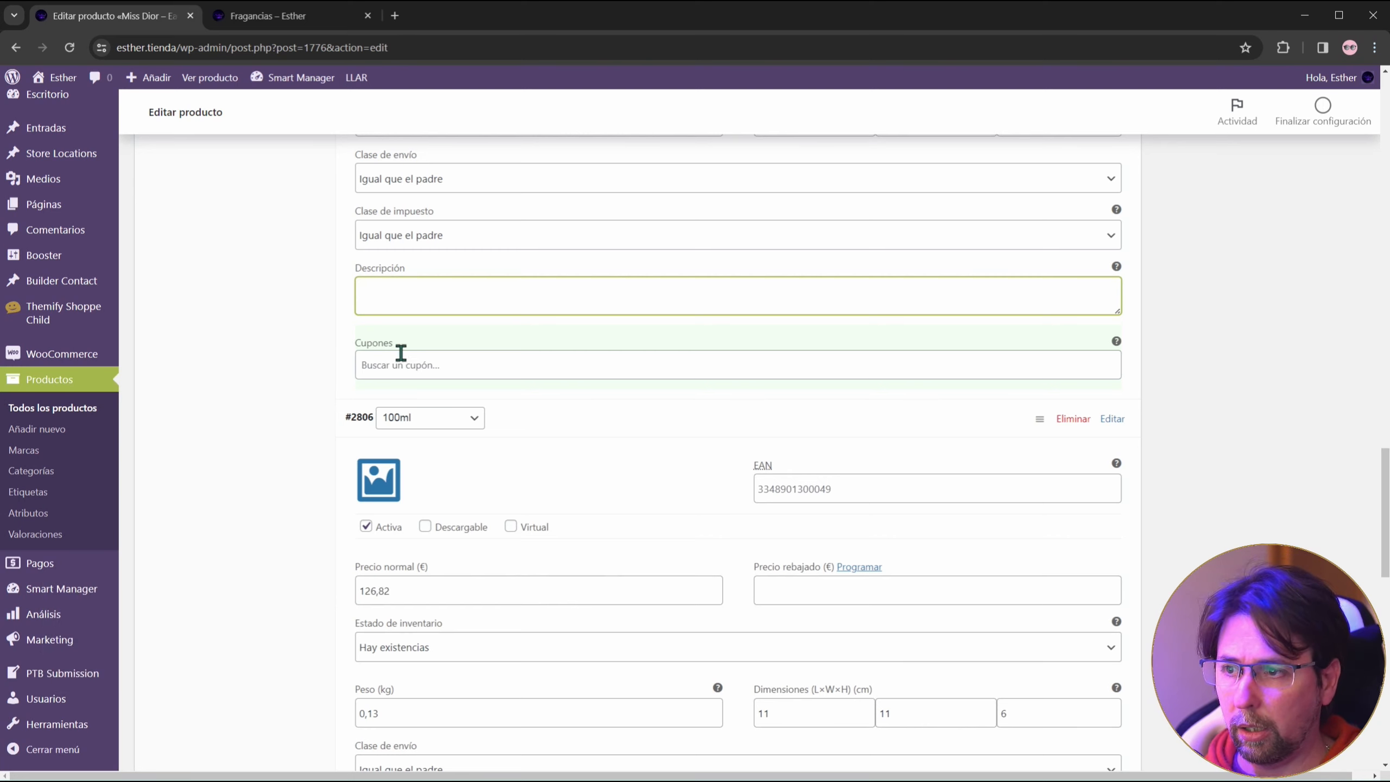
scroll(736, 581, down, 10)
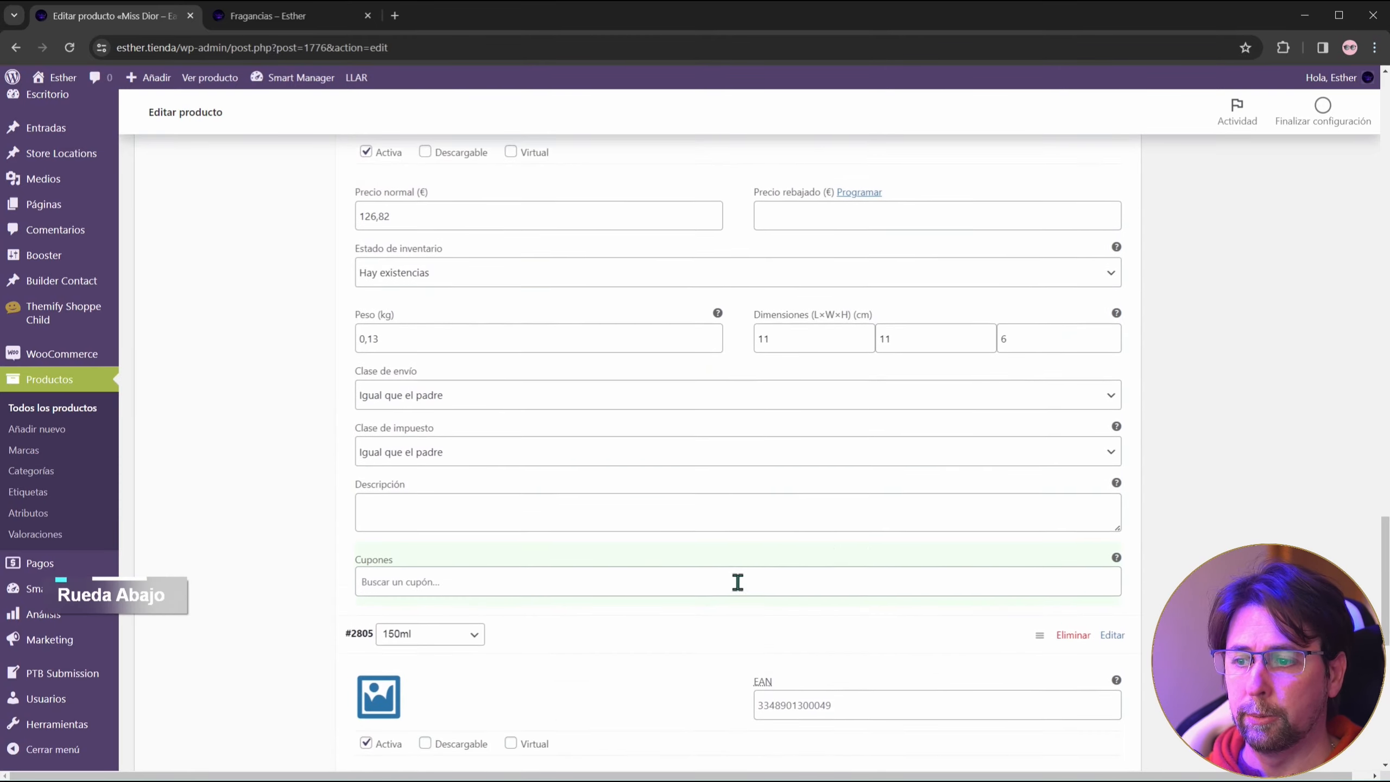
scroll(725, 591, up, 10)
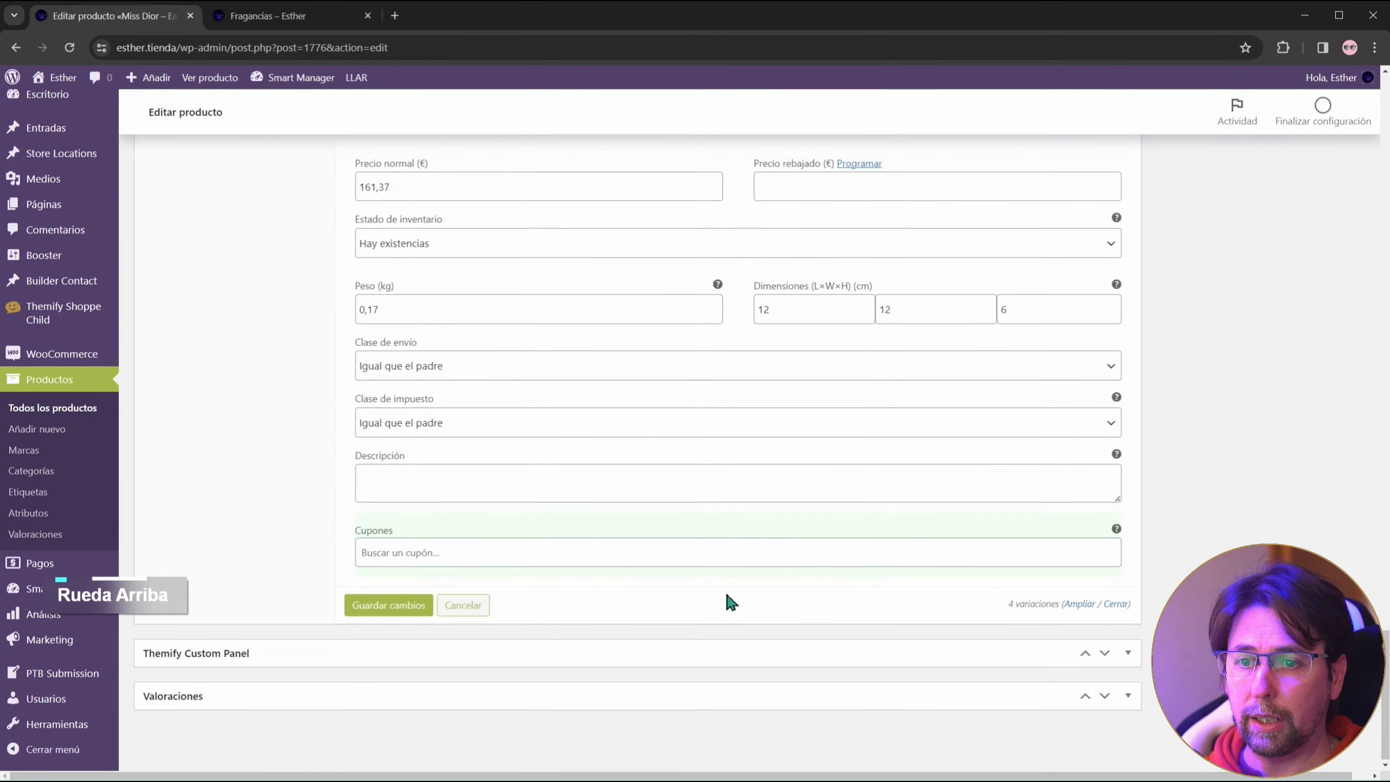
scroll(733, 602, down, 7)
scroll(1036, 344, up, 4)
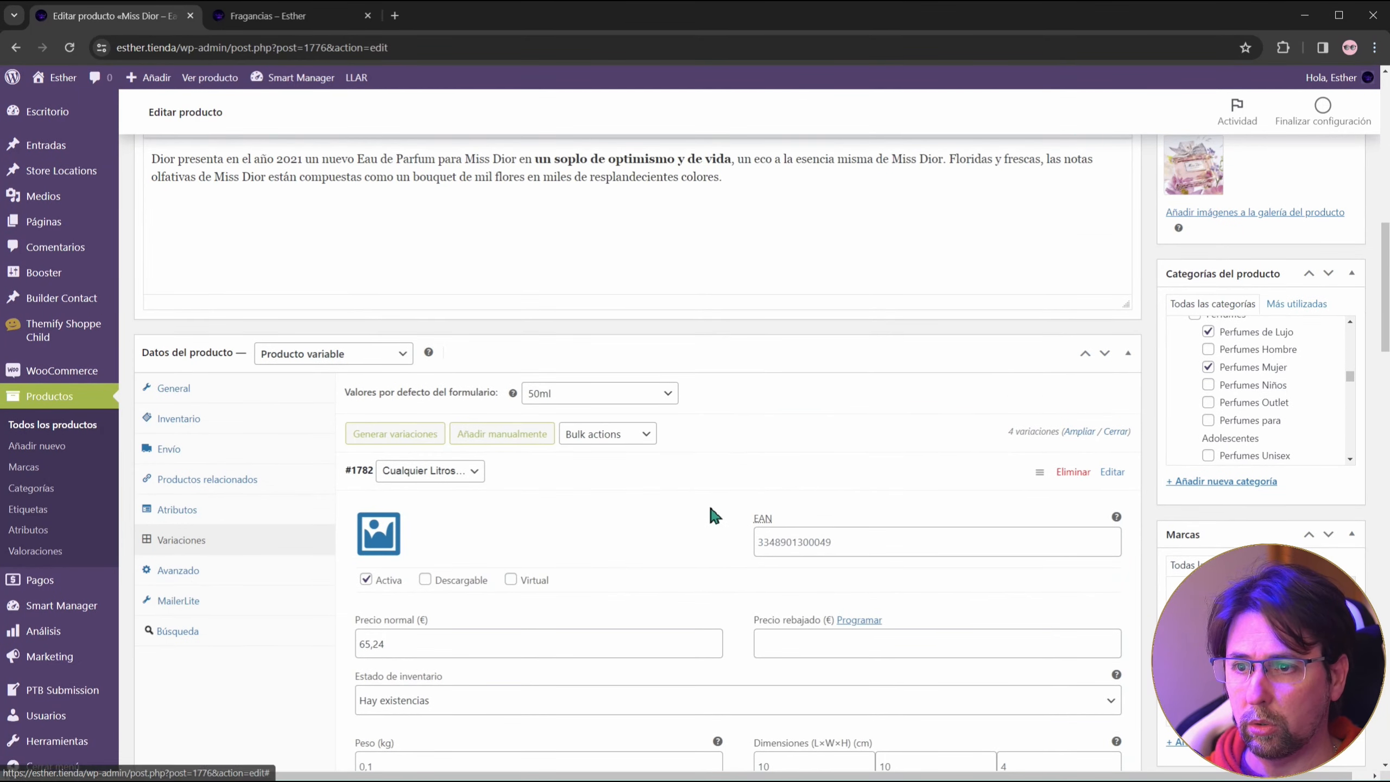
click(725, 475)
scroll(731, 517, down, 3)
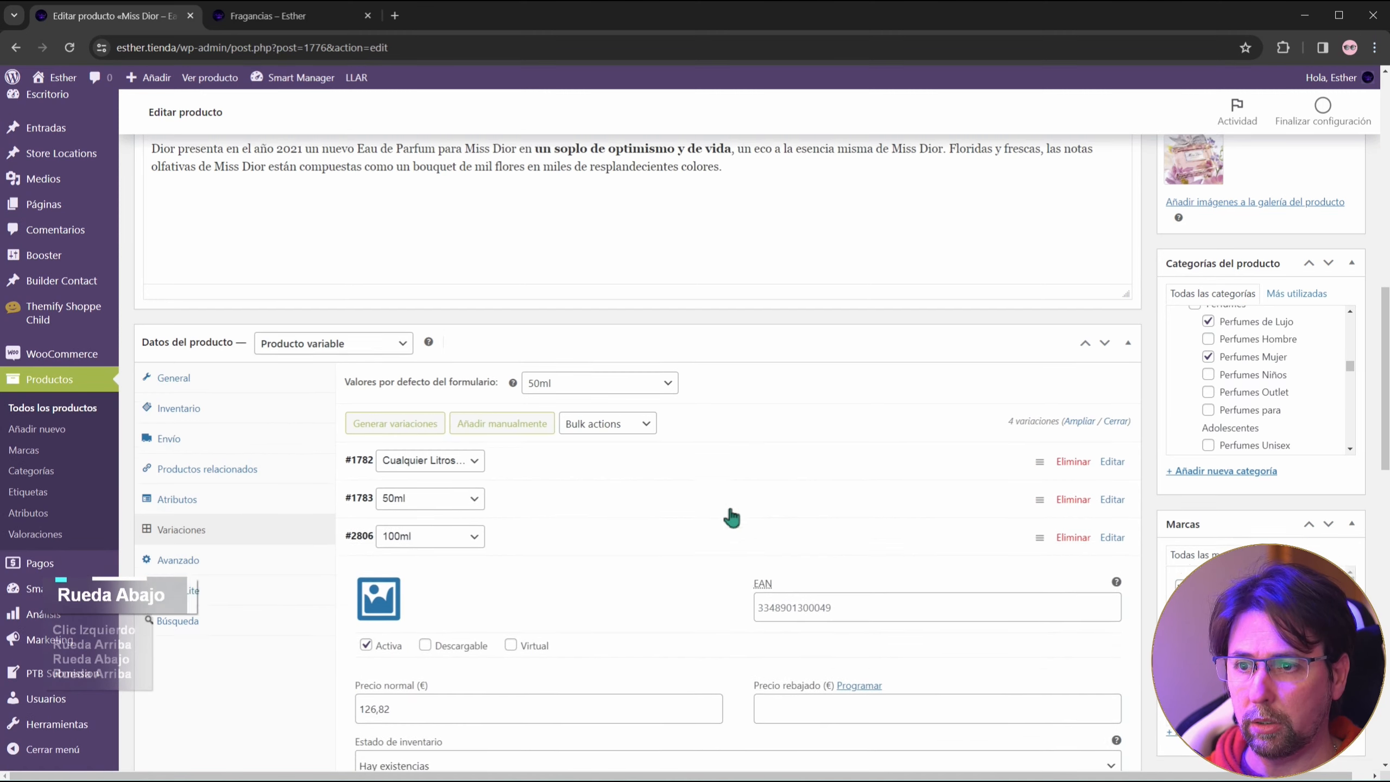
click(739, 323)
scroll(740, 323, down, 3)
click(740, 217)
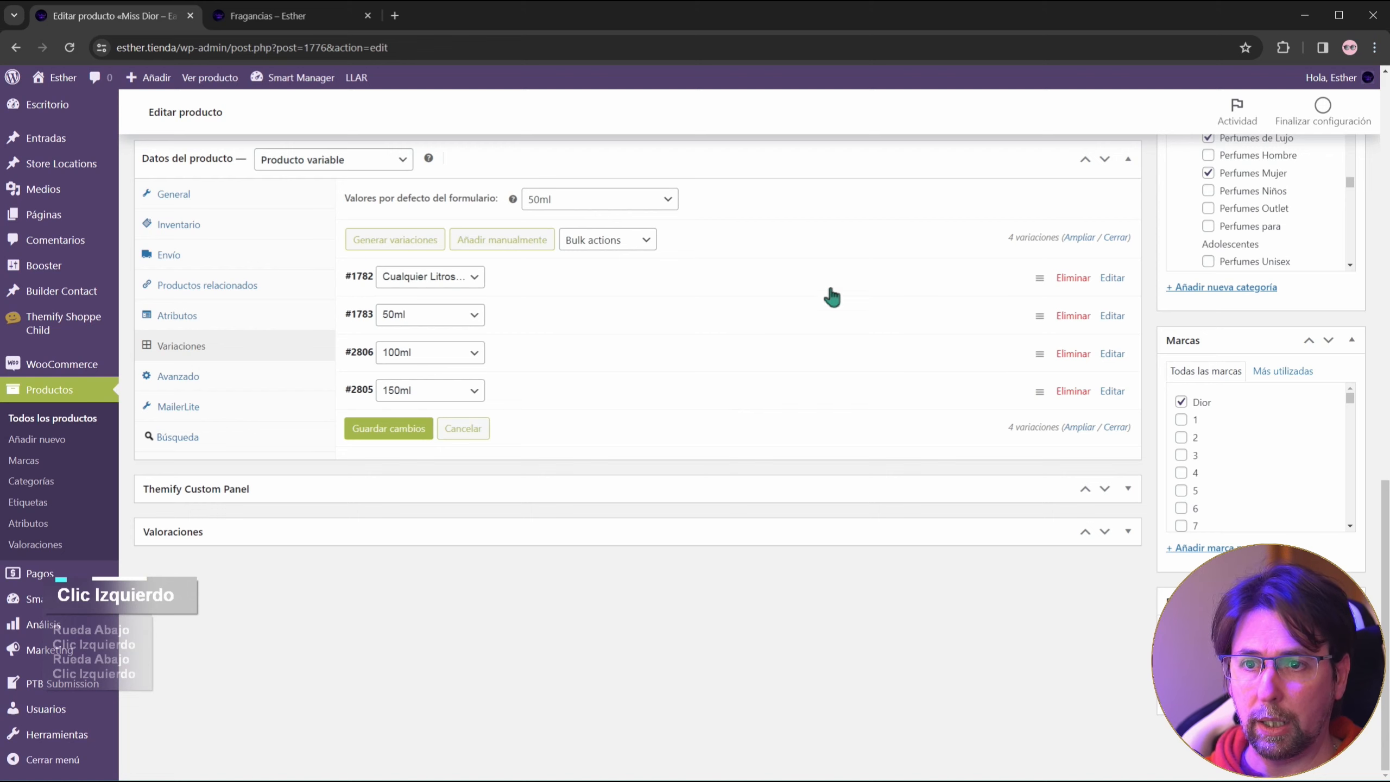
click(403, 431)
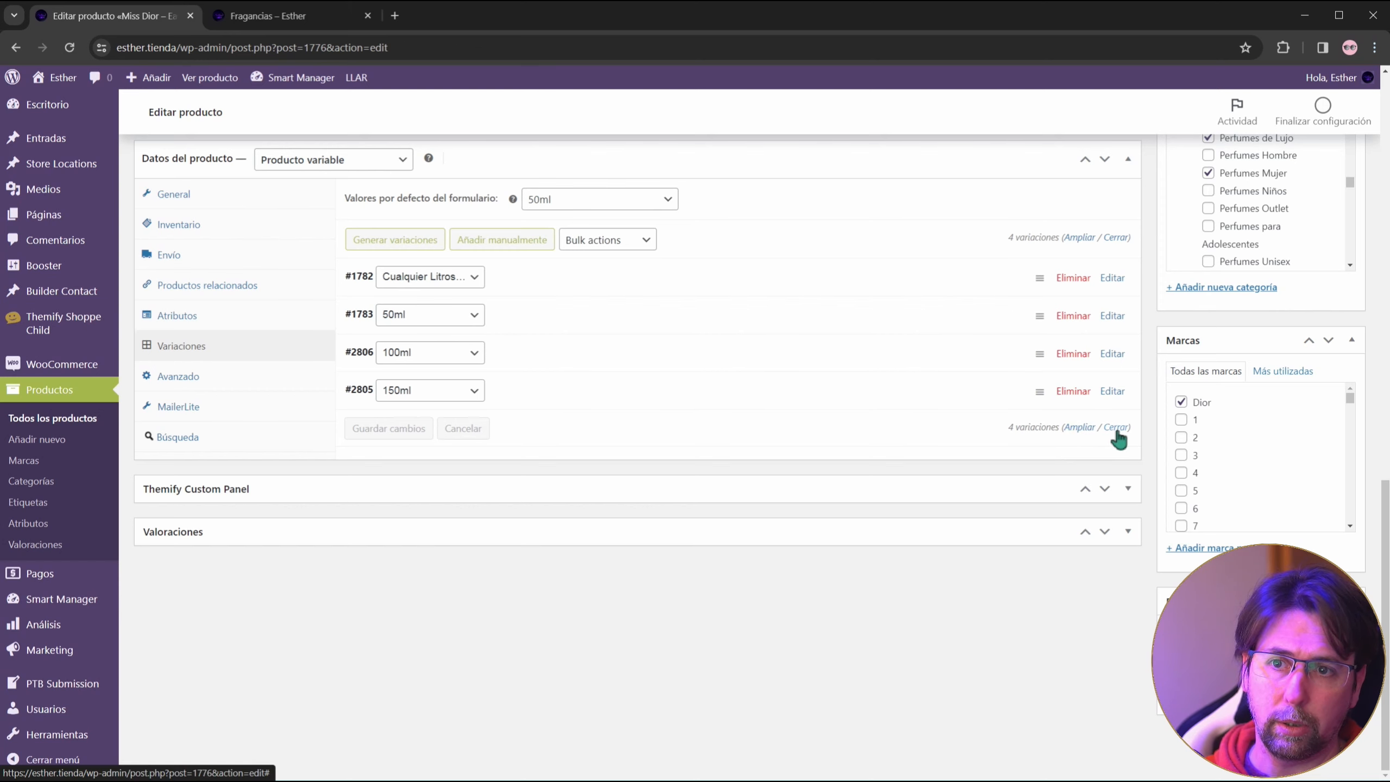
Step: Review the product's advanced settings, including the help for the Nota de compra field
scroll(858, 445, up, 3)
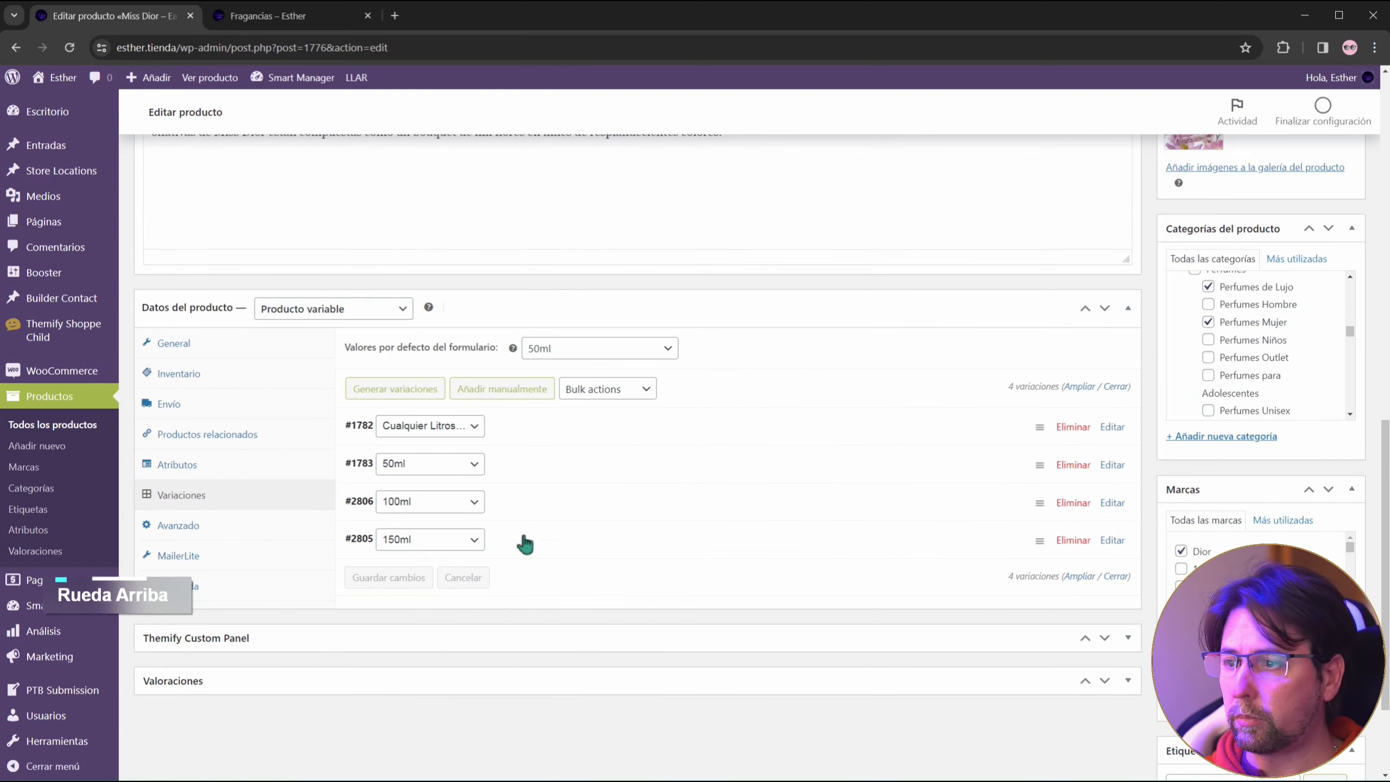
scroll(682, 474, down, 3)
click(187, 384)
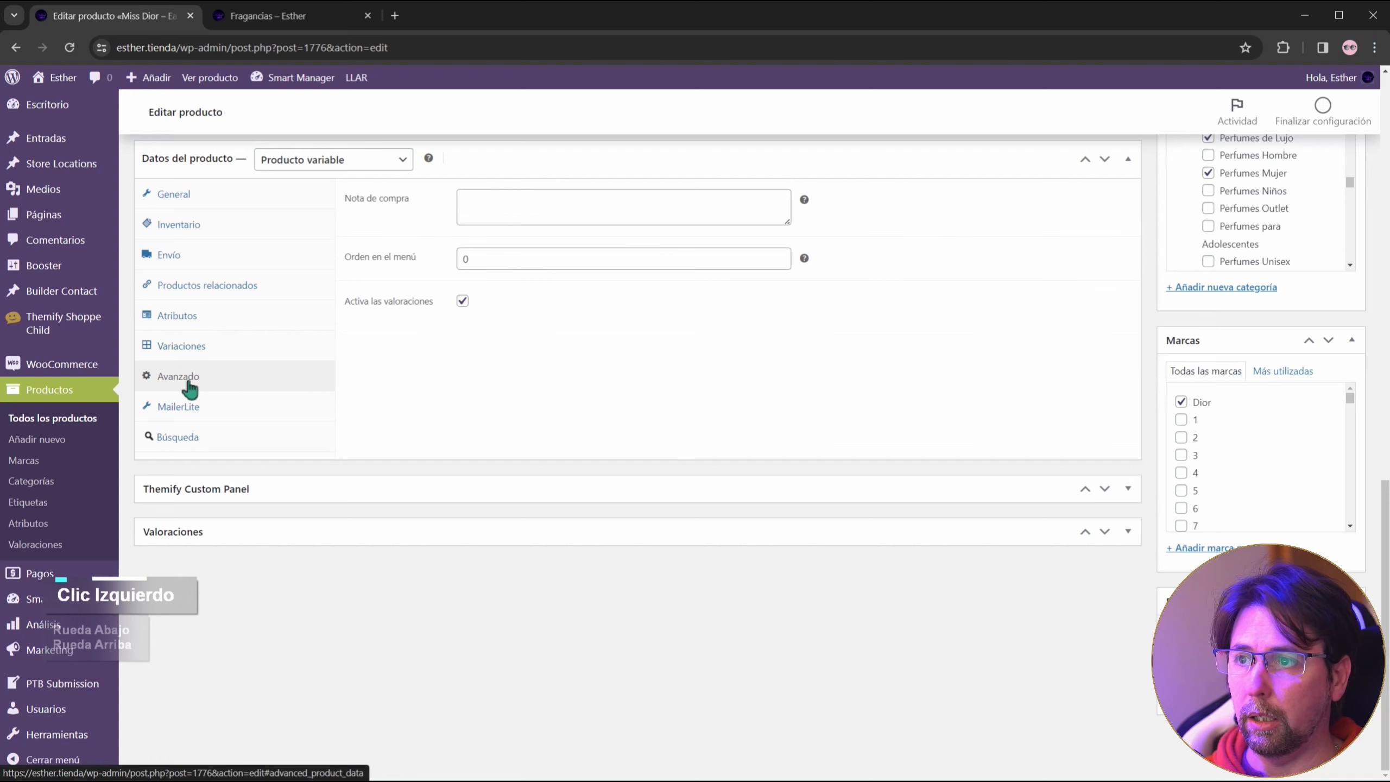
scroll(569, 423, up, 2)
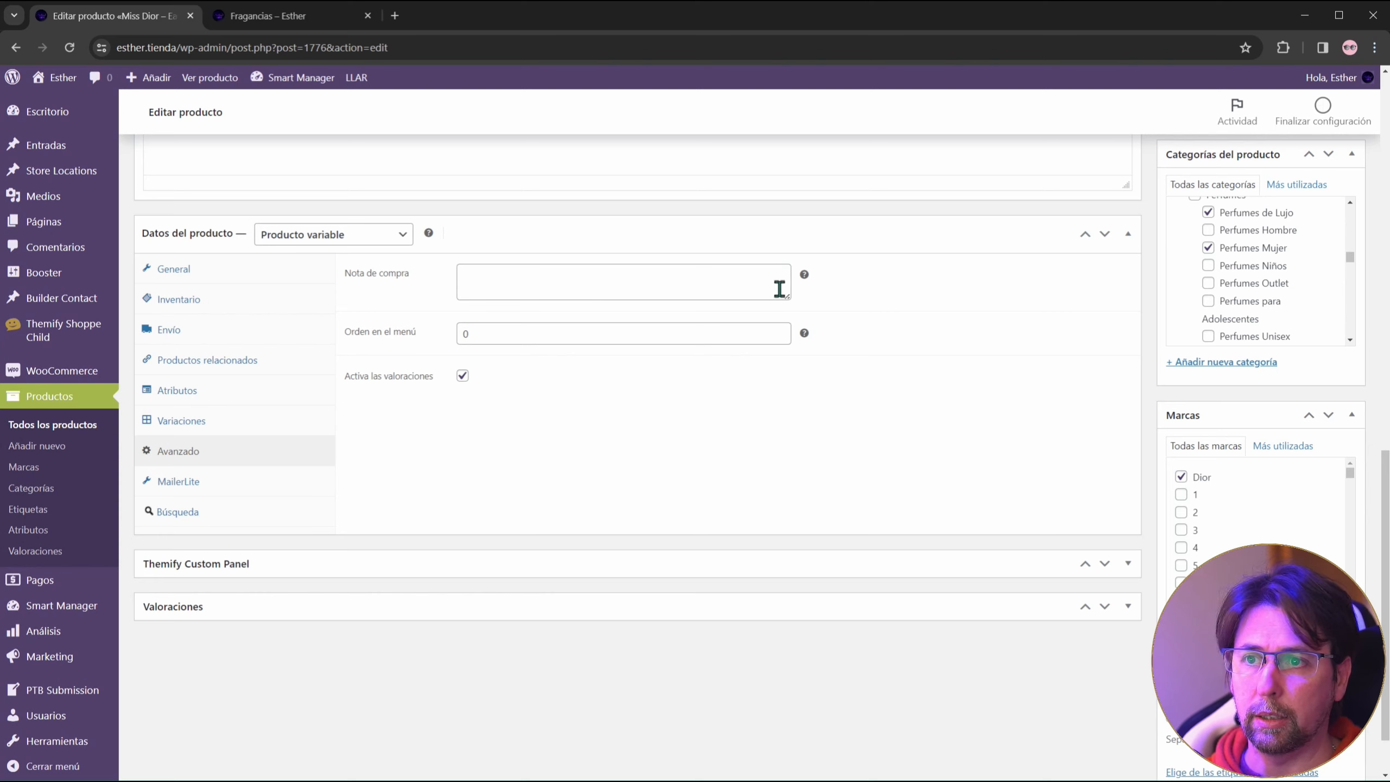
mouse_move(803, 273)
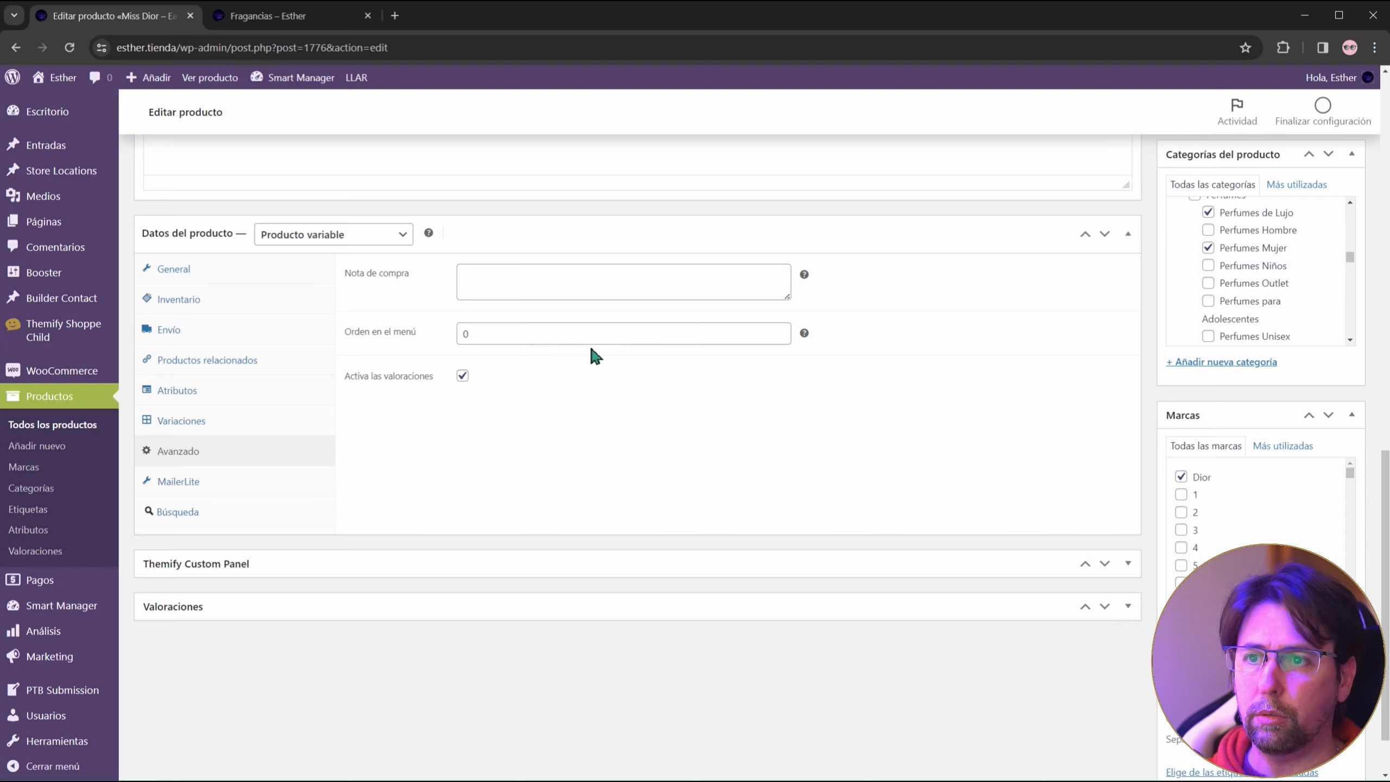
Step: Review the product's MailerLite option Ignorar producto and the Peso de Búsqueda setting
click(170, 486)
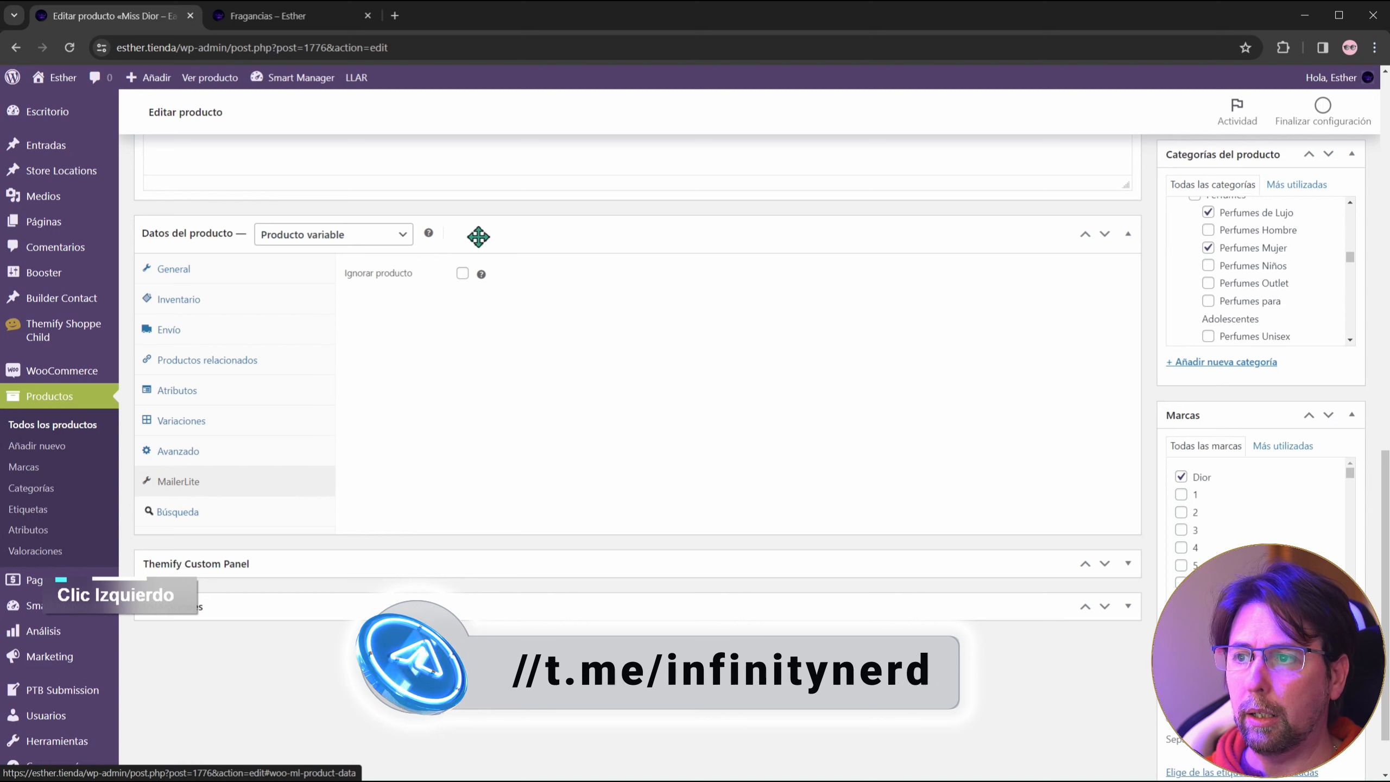
click(183, 513)
click(599, 288)
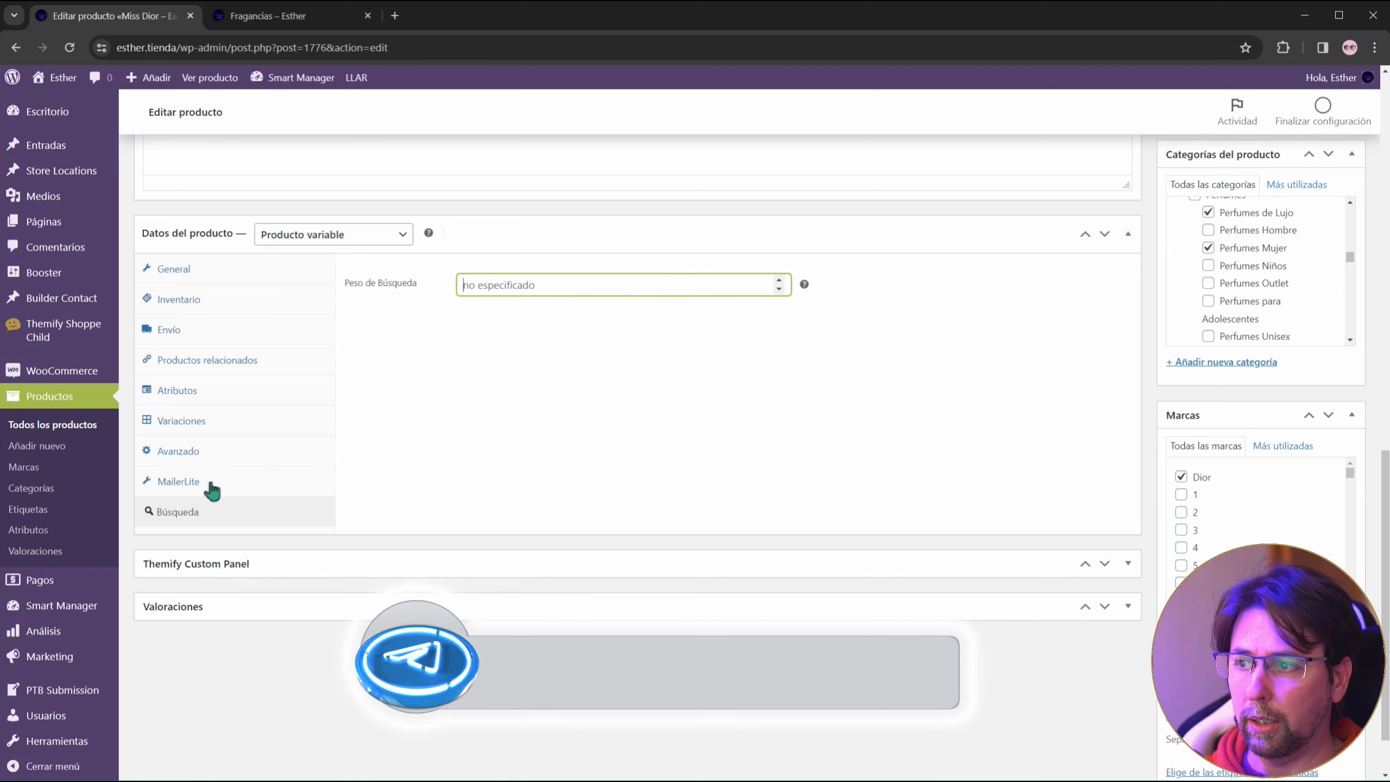
Step: Examine the product's categories and brands, and search the page for "dior"
scroll(1288, 373, up, 3)
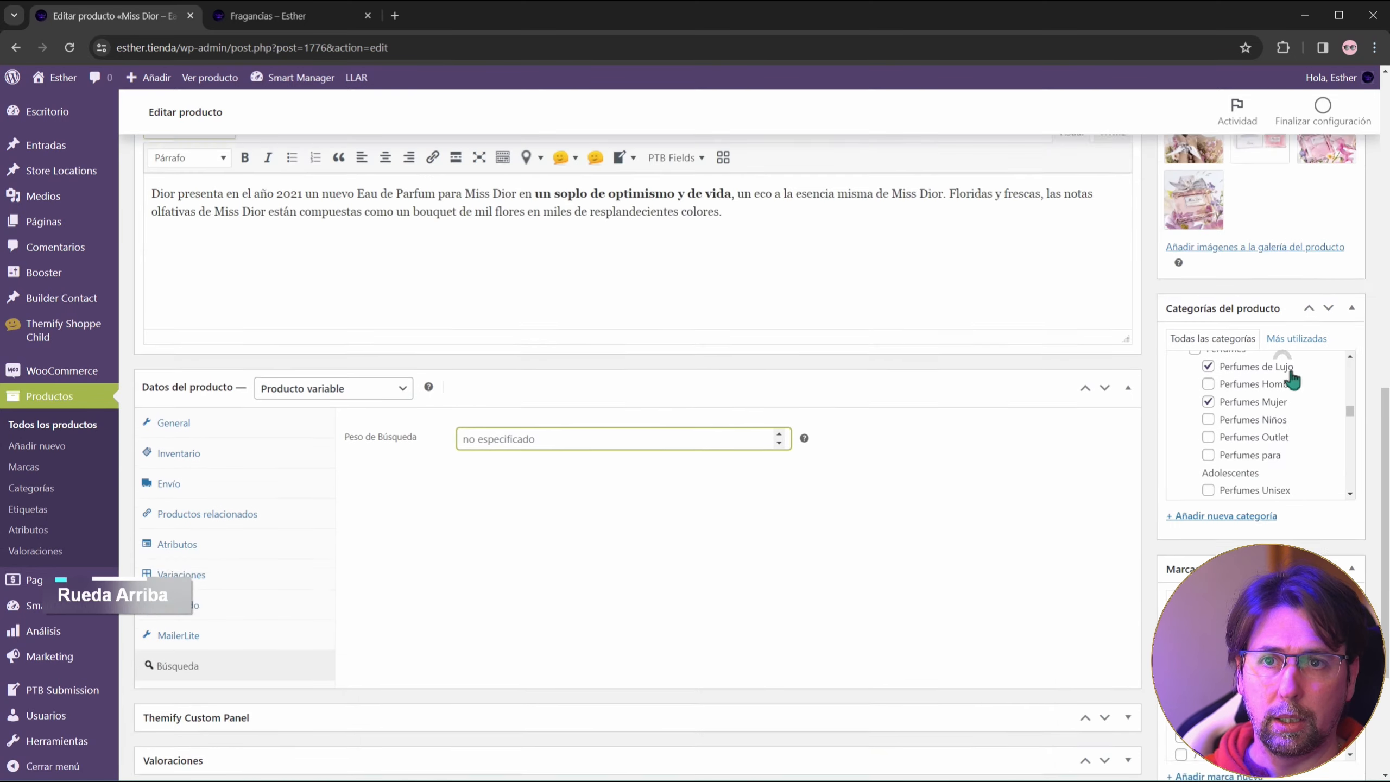
scroll(1291, 379, down, 4)
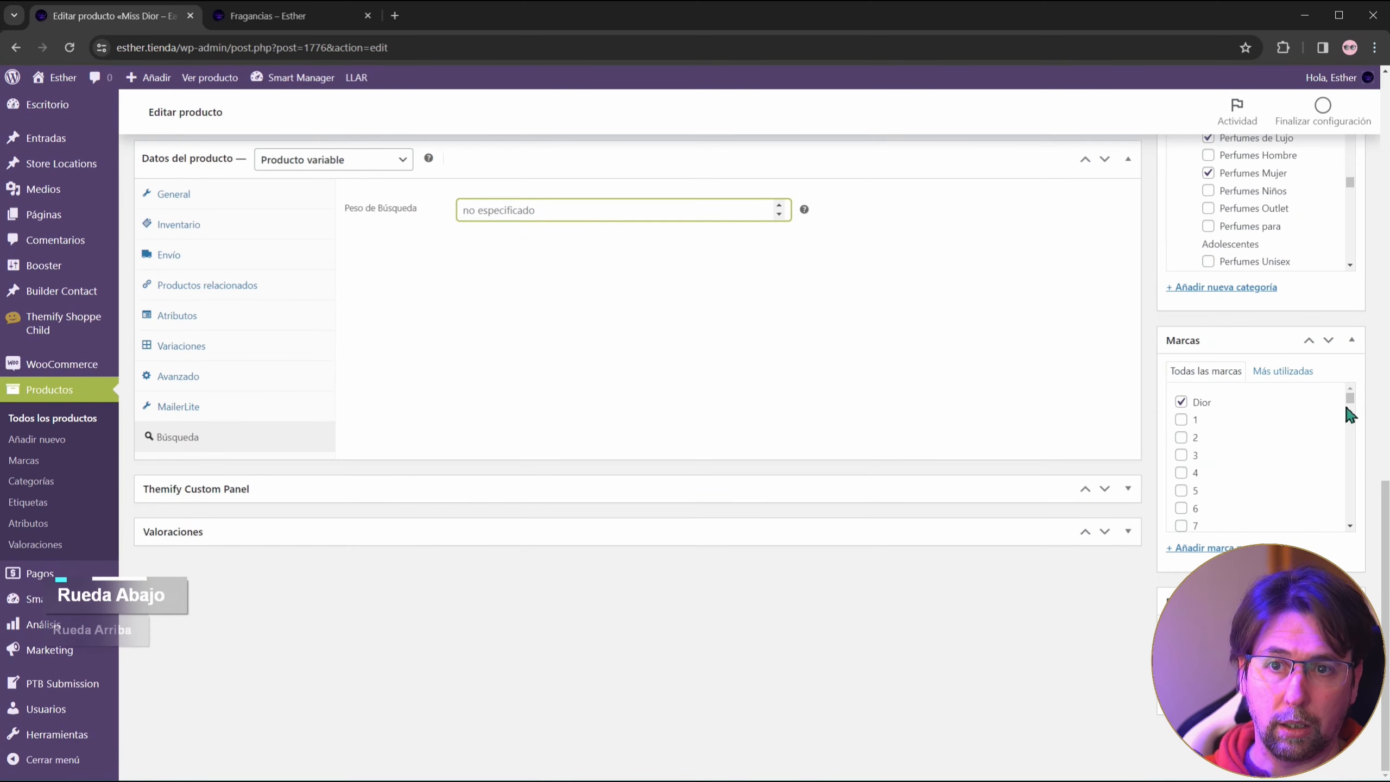
mouse_move(1350, 404)
mouse_down()
mouse_move(1336, 519)
mouse_move(1347, 383)
mouse_up()
key(ctrl+f)
text(dior)
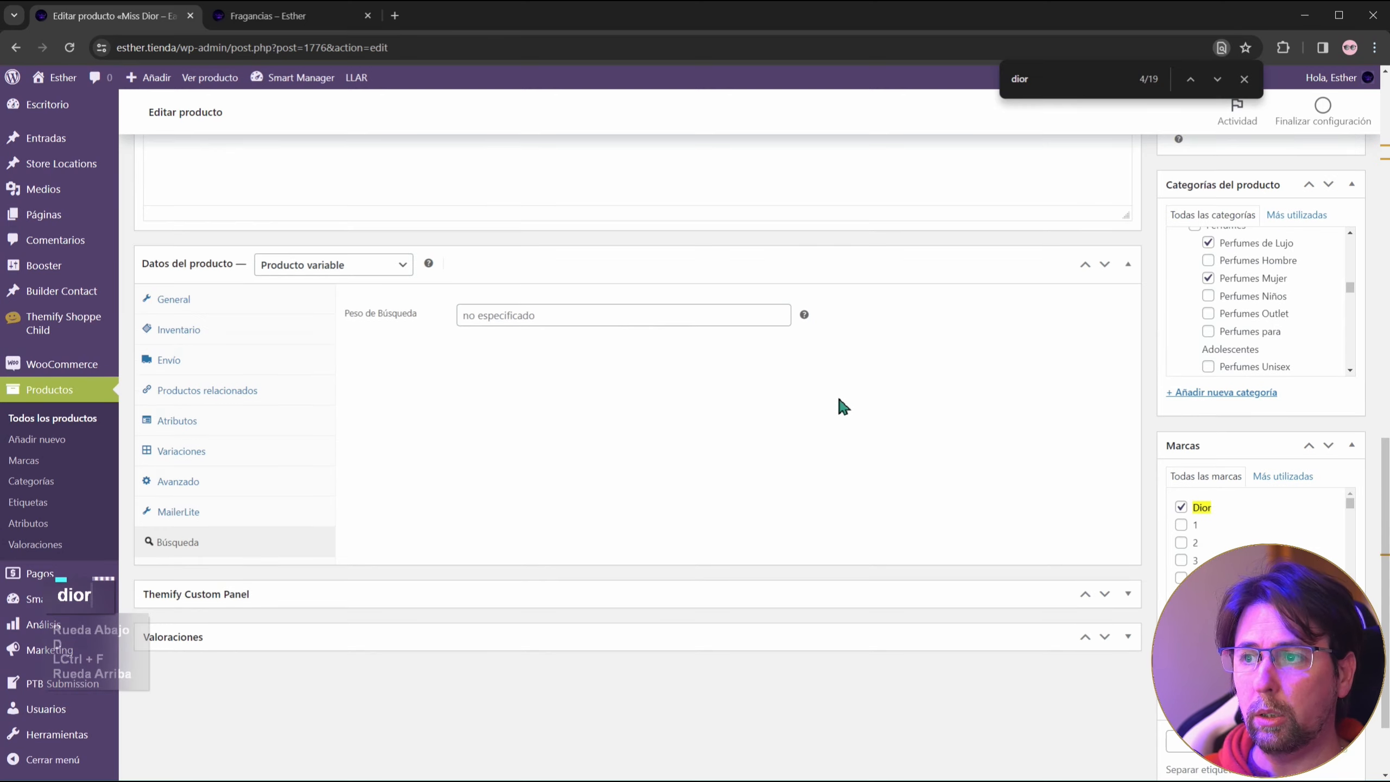
click(1244, 80)
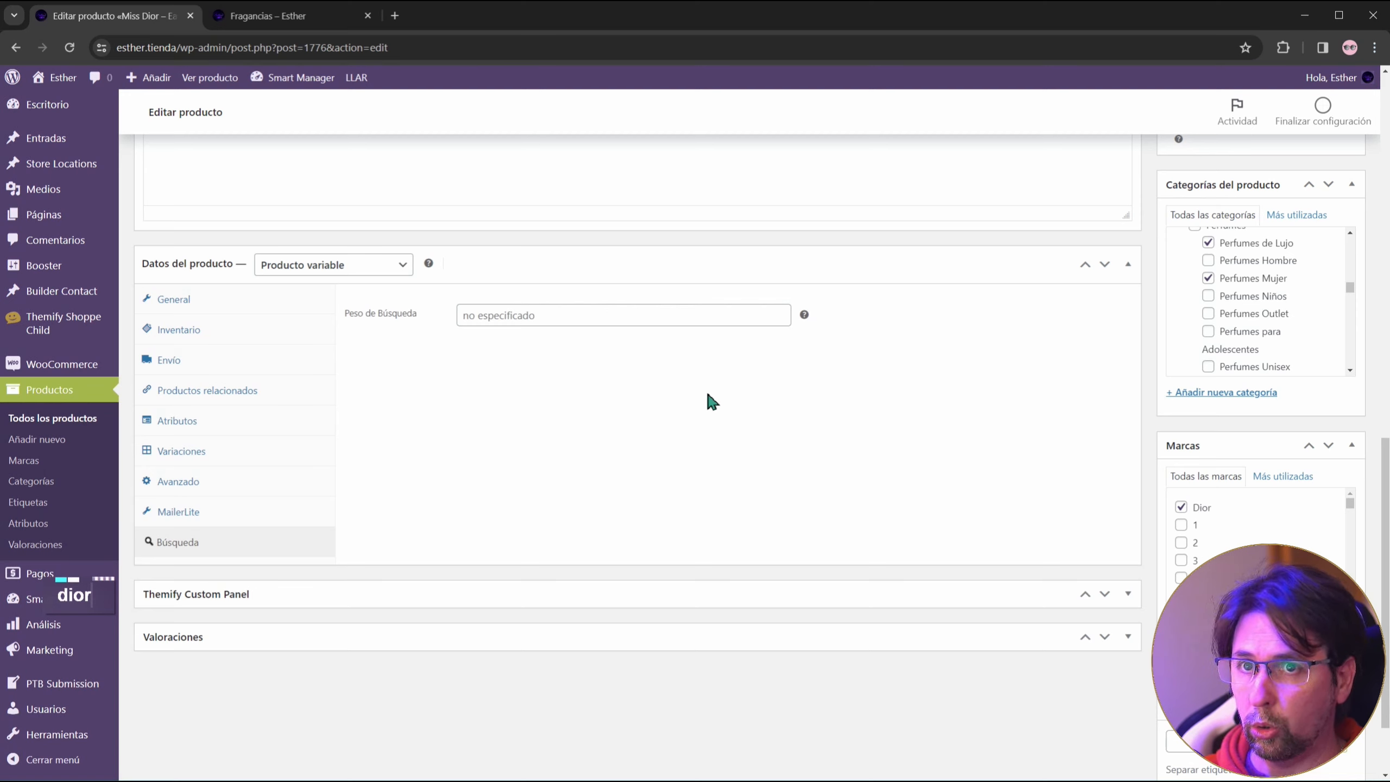
Step: Search the page for "sanex" to locate that brand in the Marcas list
key(ctrl+f)
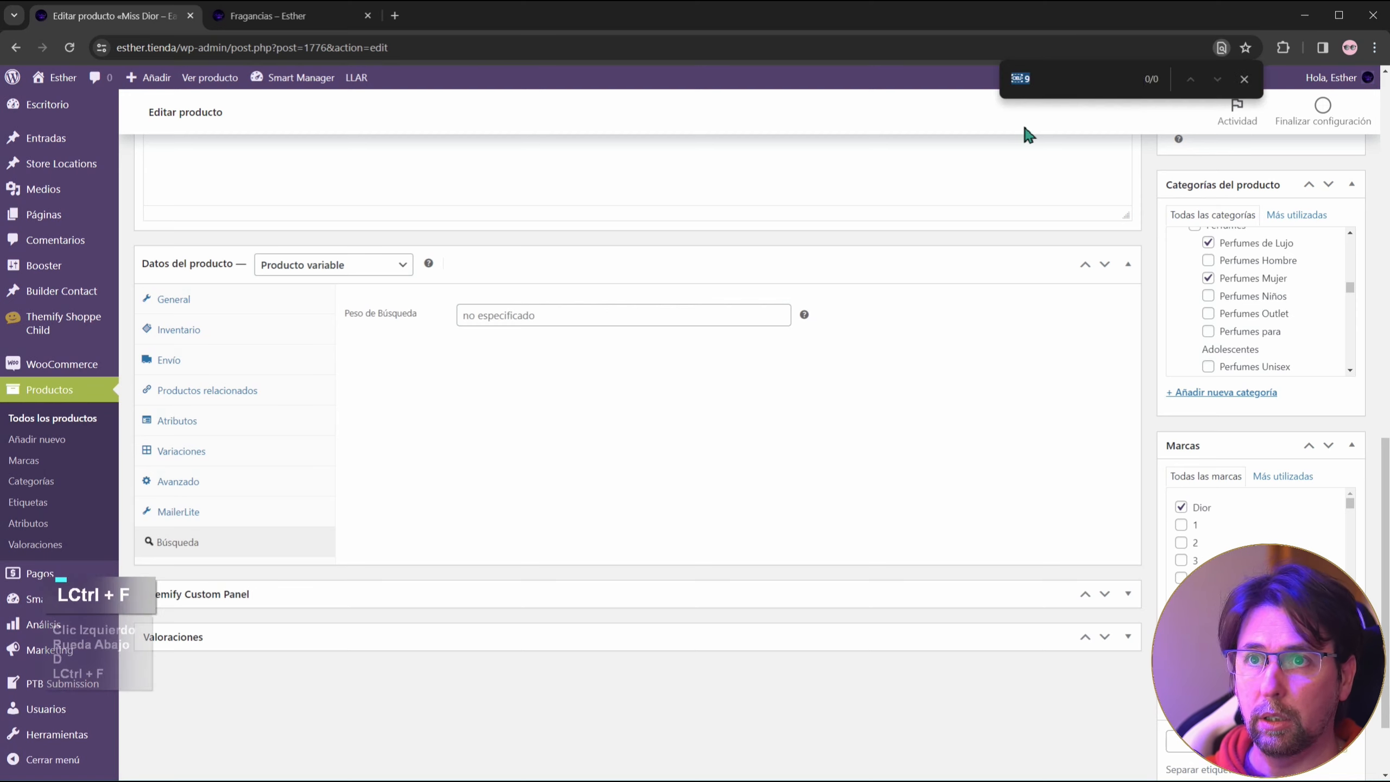
click(1055, 78)
double_click(1021, 78)
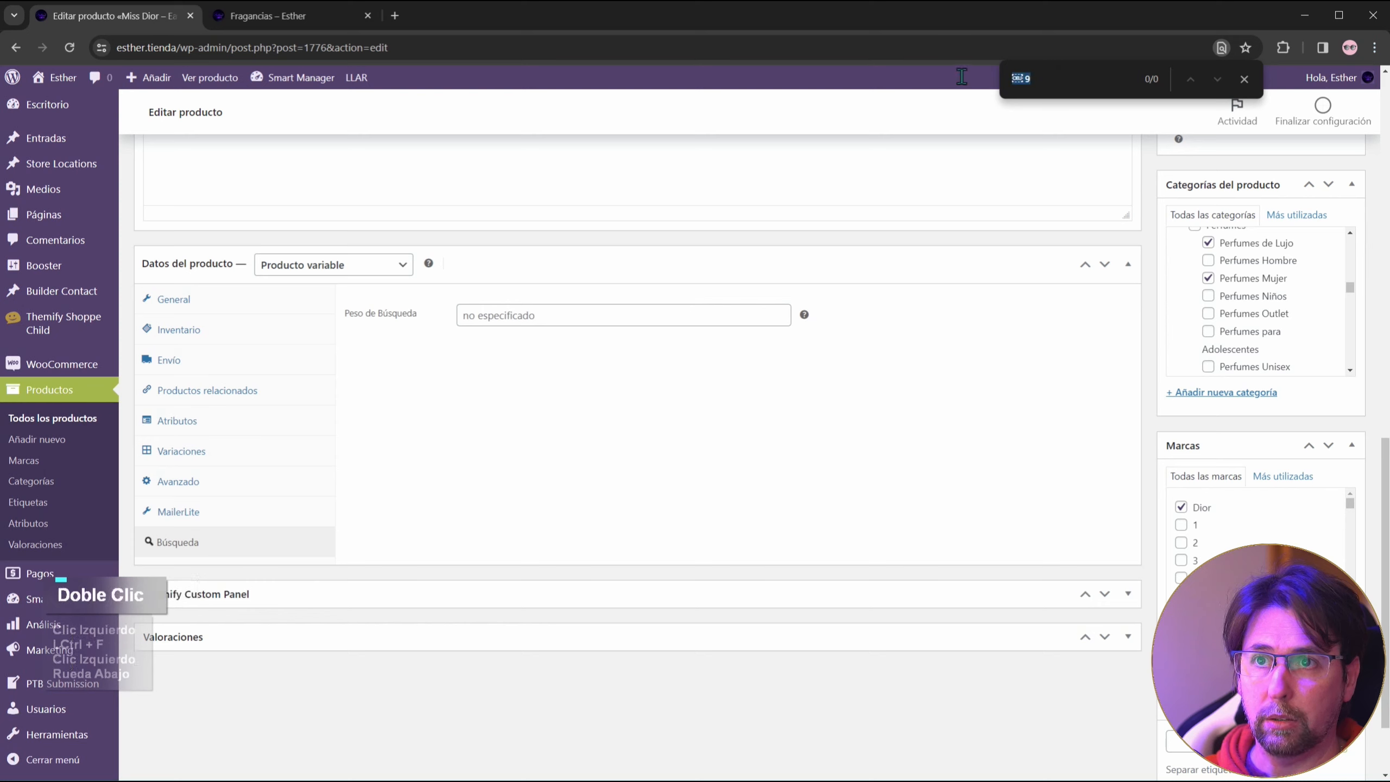
key(BackSpace)
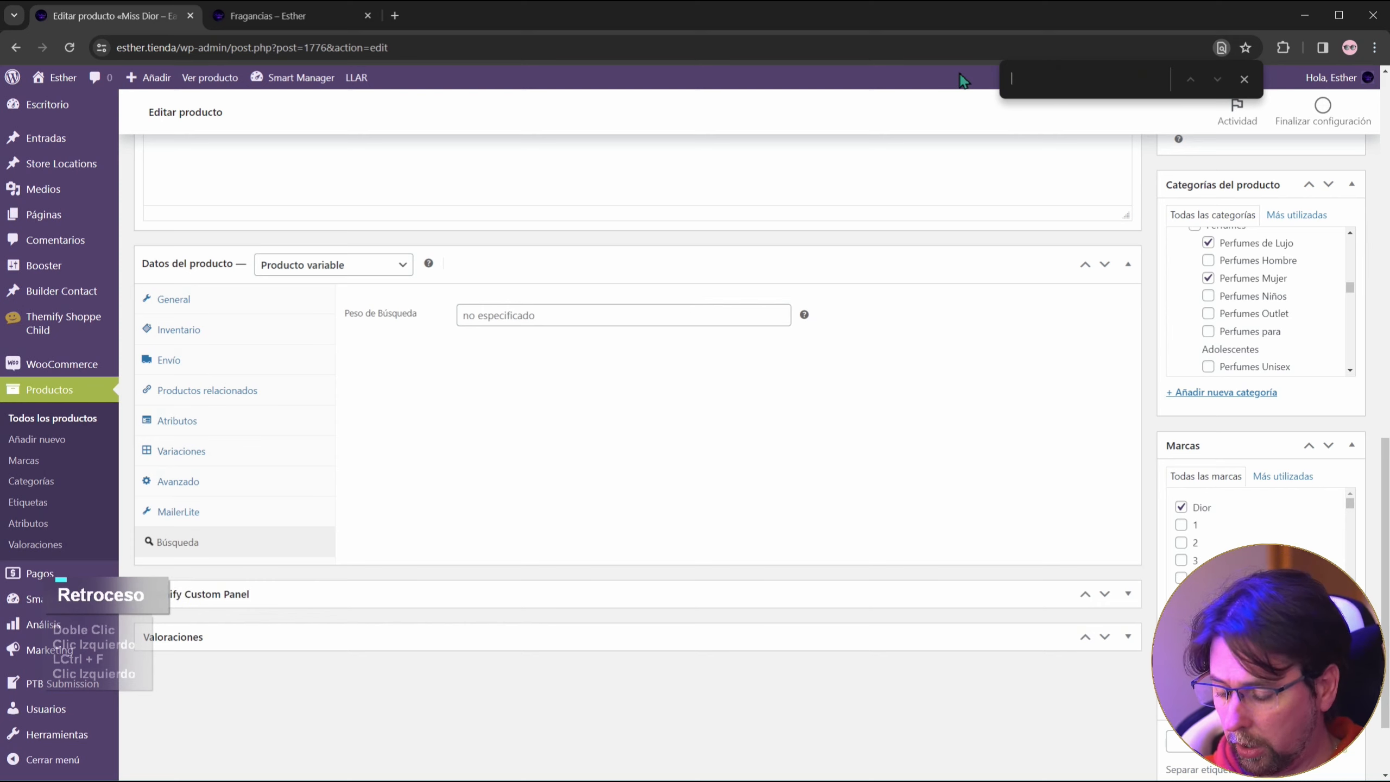
click(1101, 85)
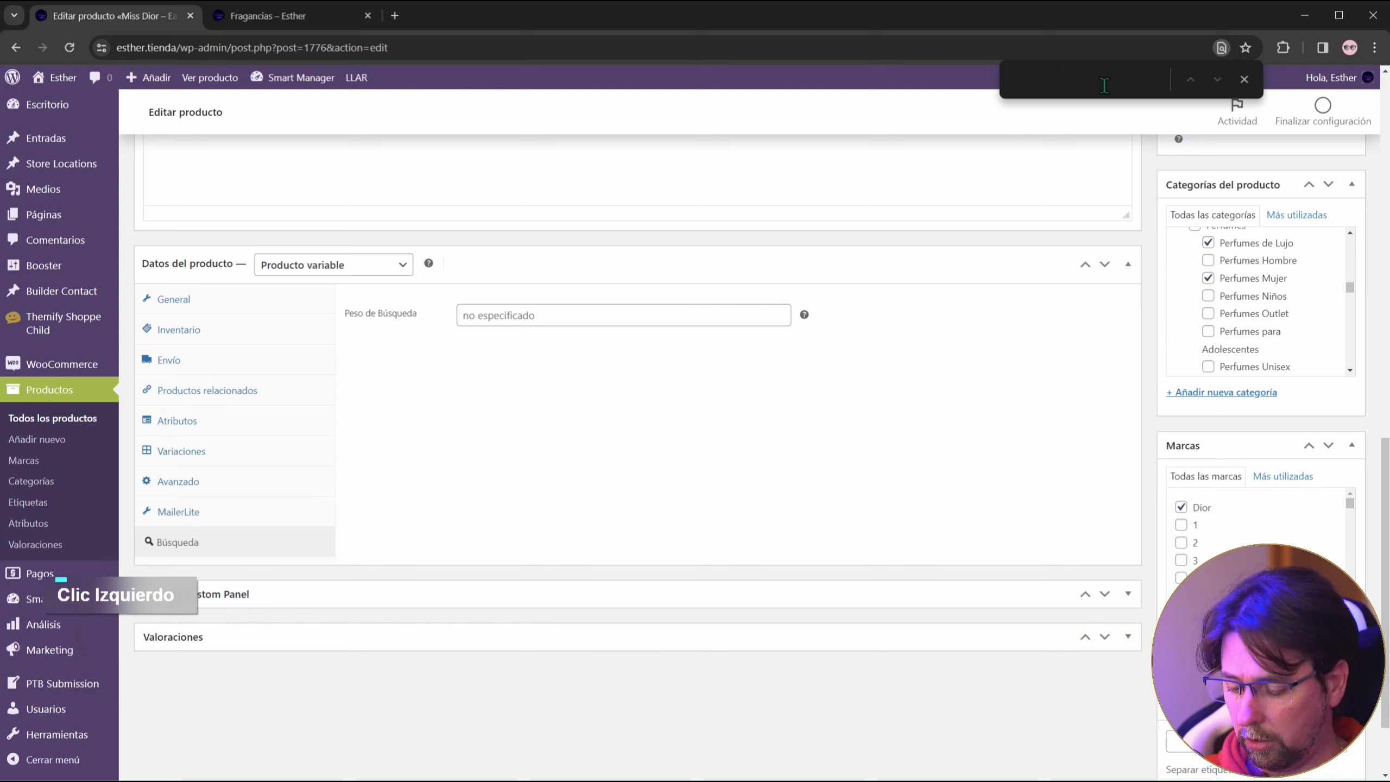
text(sanex)
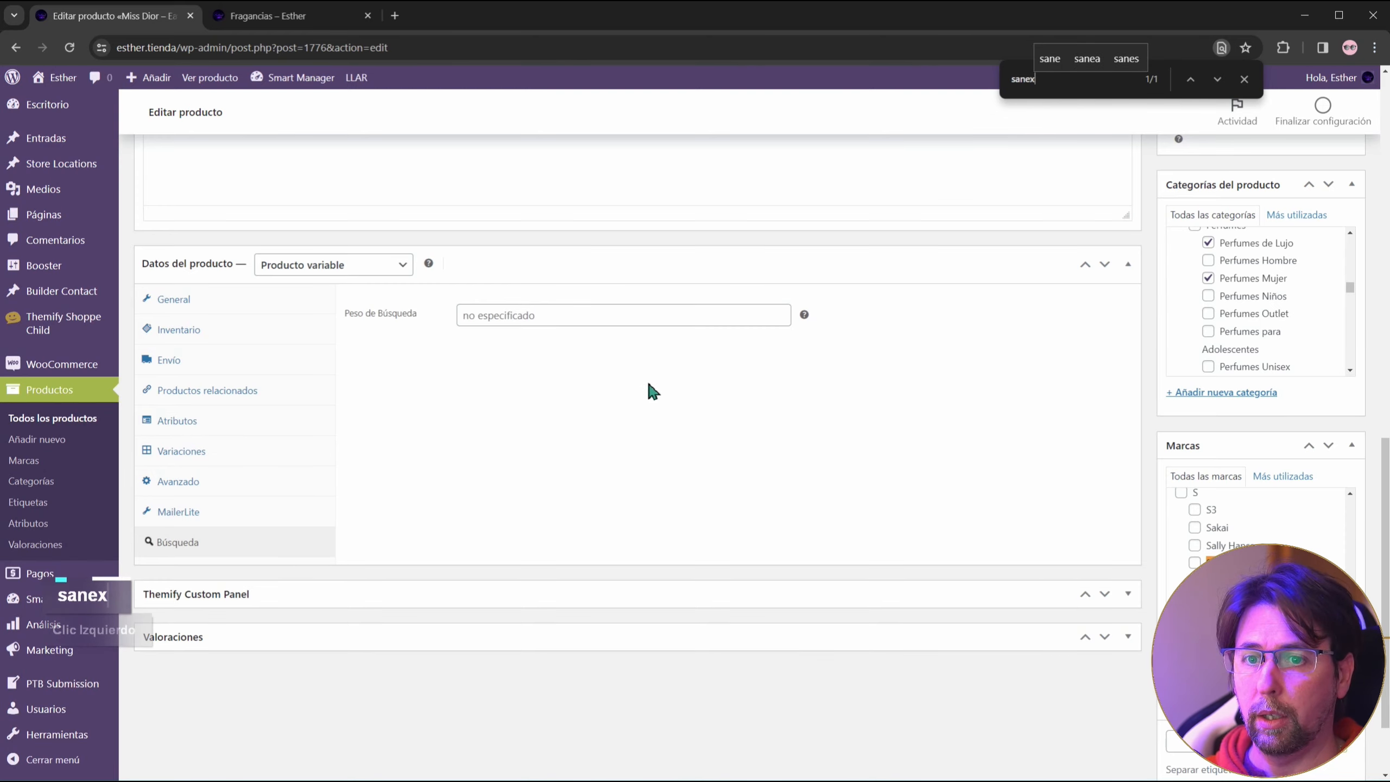
scroll(588, 452, up, 10)
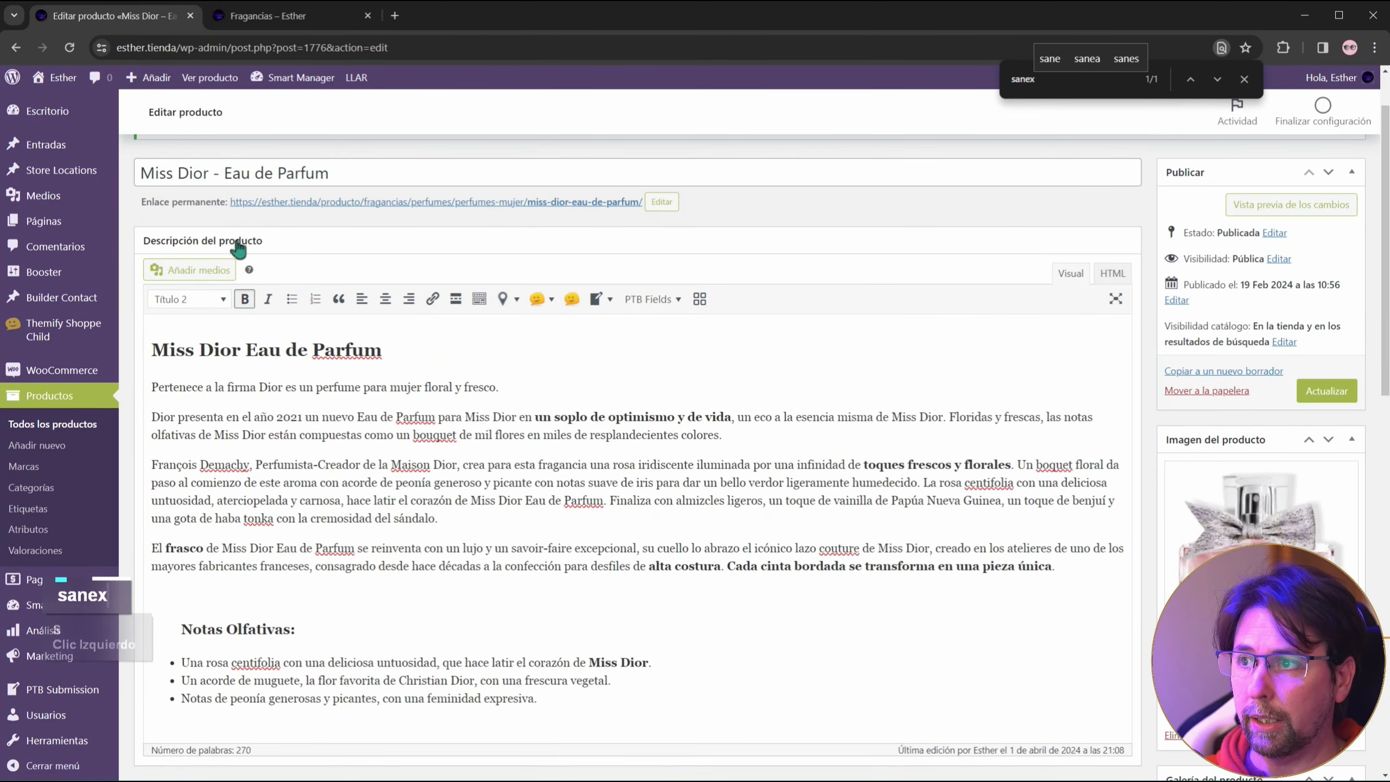
scroll(239, 236, up, 1)
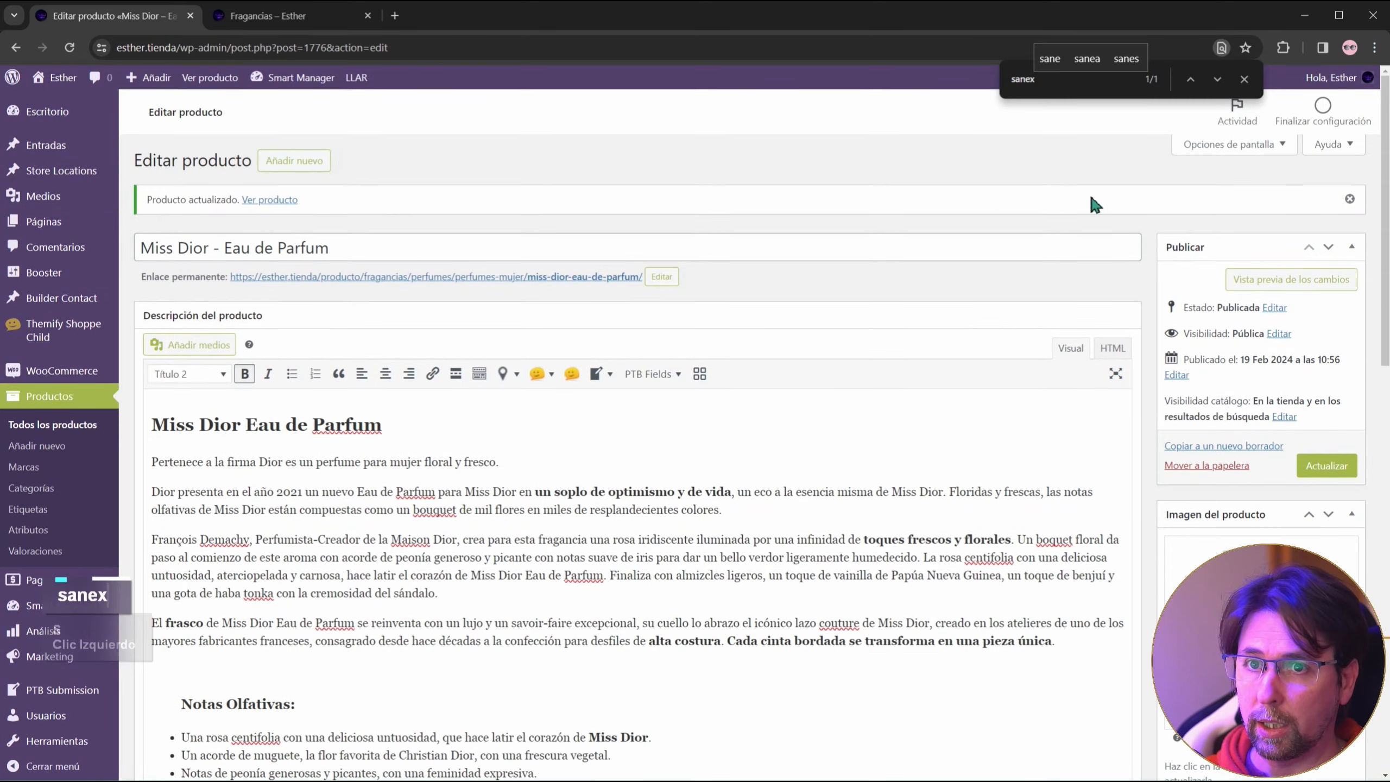
scroll(666, 520, down, 3)
scroll(665, 520, down, 6)
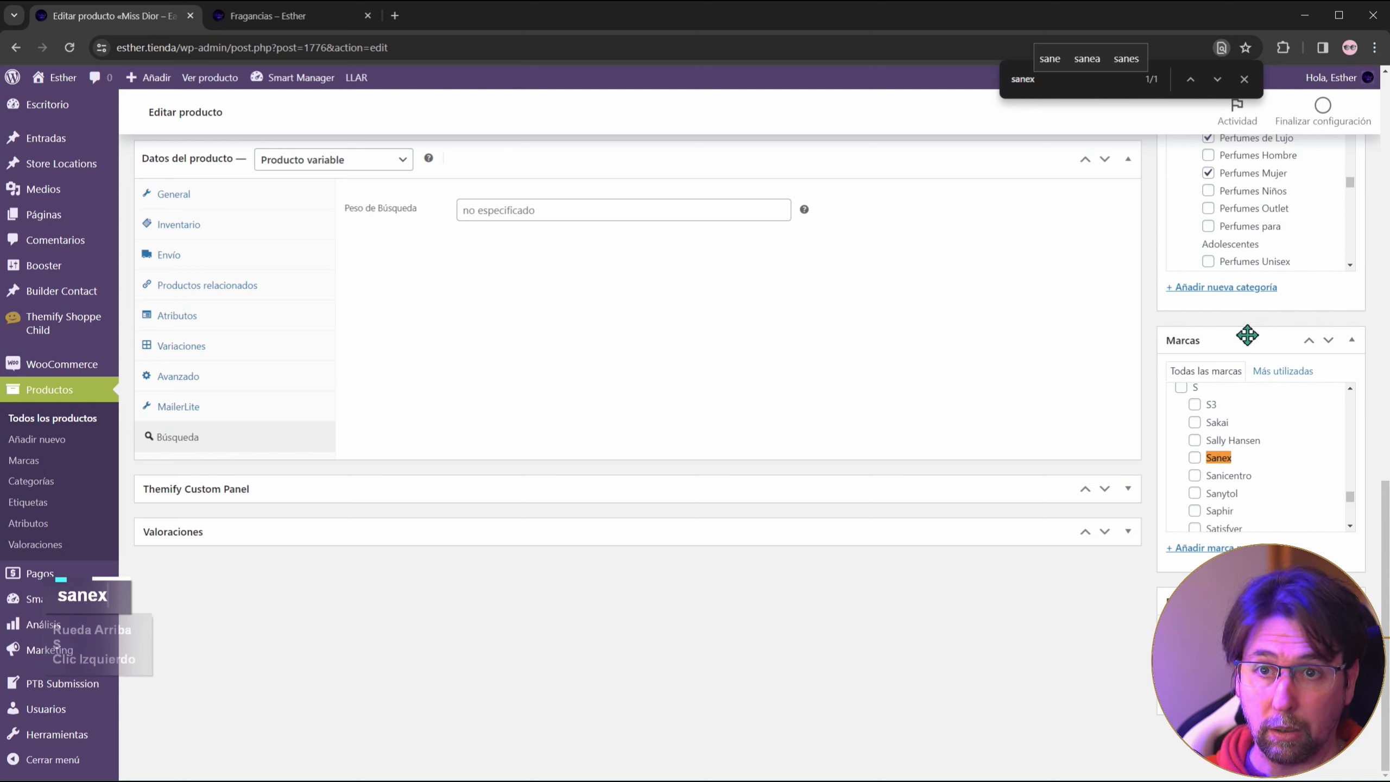
Step: Try assigning the Sanex brand to the product, and go back to the start of the brand list
click(1243, 82)
click(1194, 458)
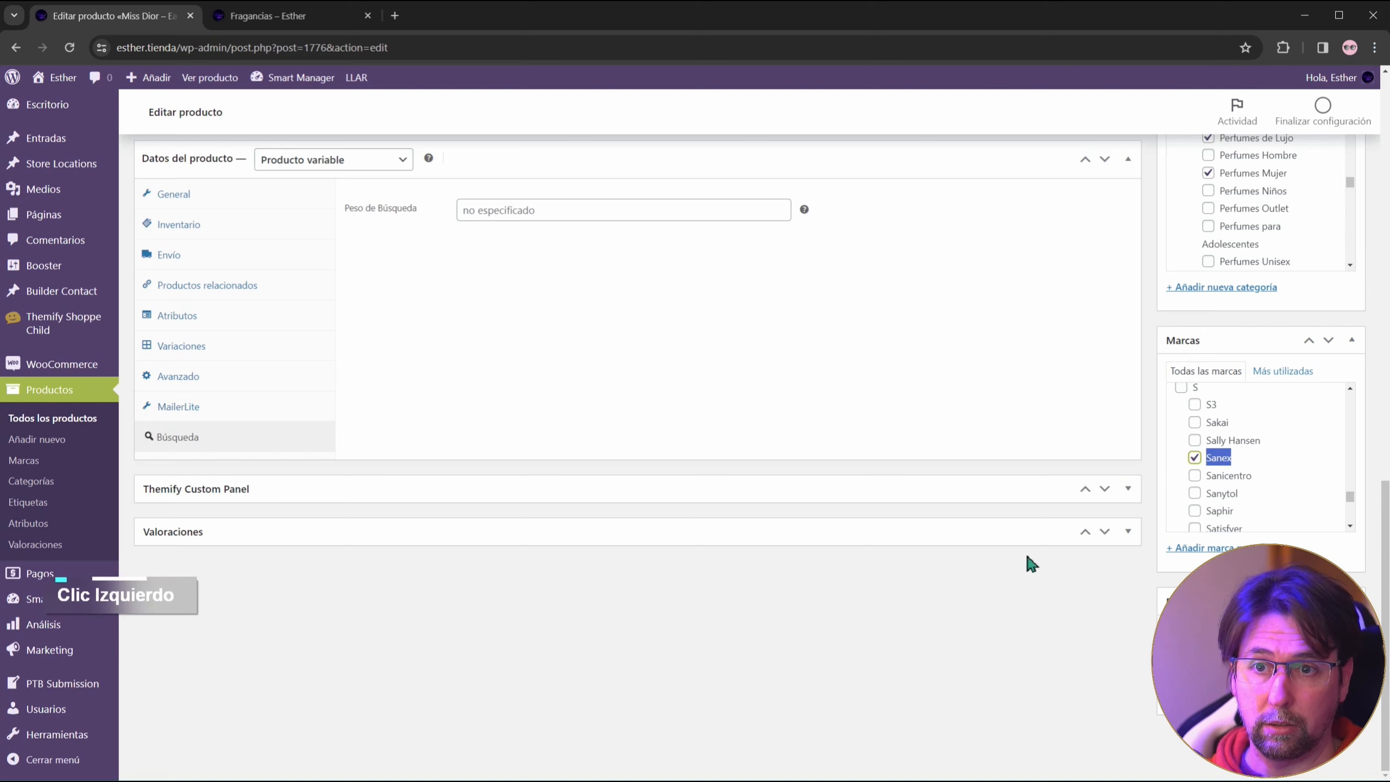
click(1195, 459)
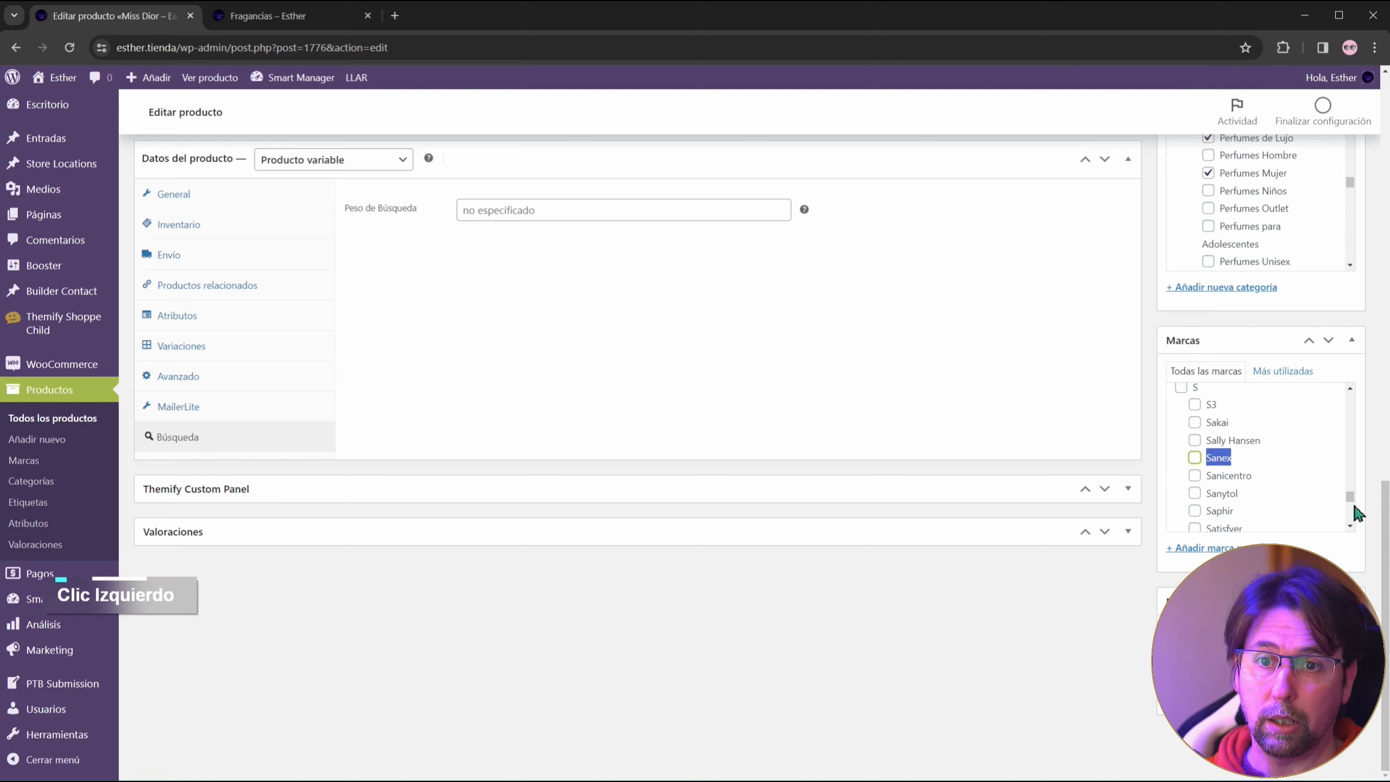
drag(1352, 507, 1349, 370)
Step: Search the page for "kello" to locate a matching brand, and close the search
scroll(955, 329, up, 2)
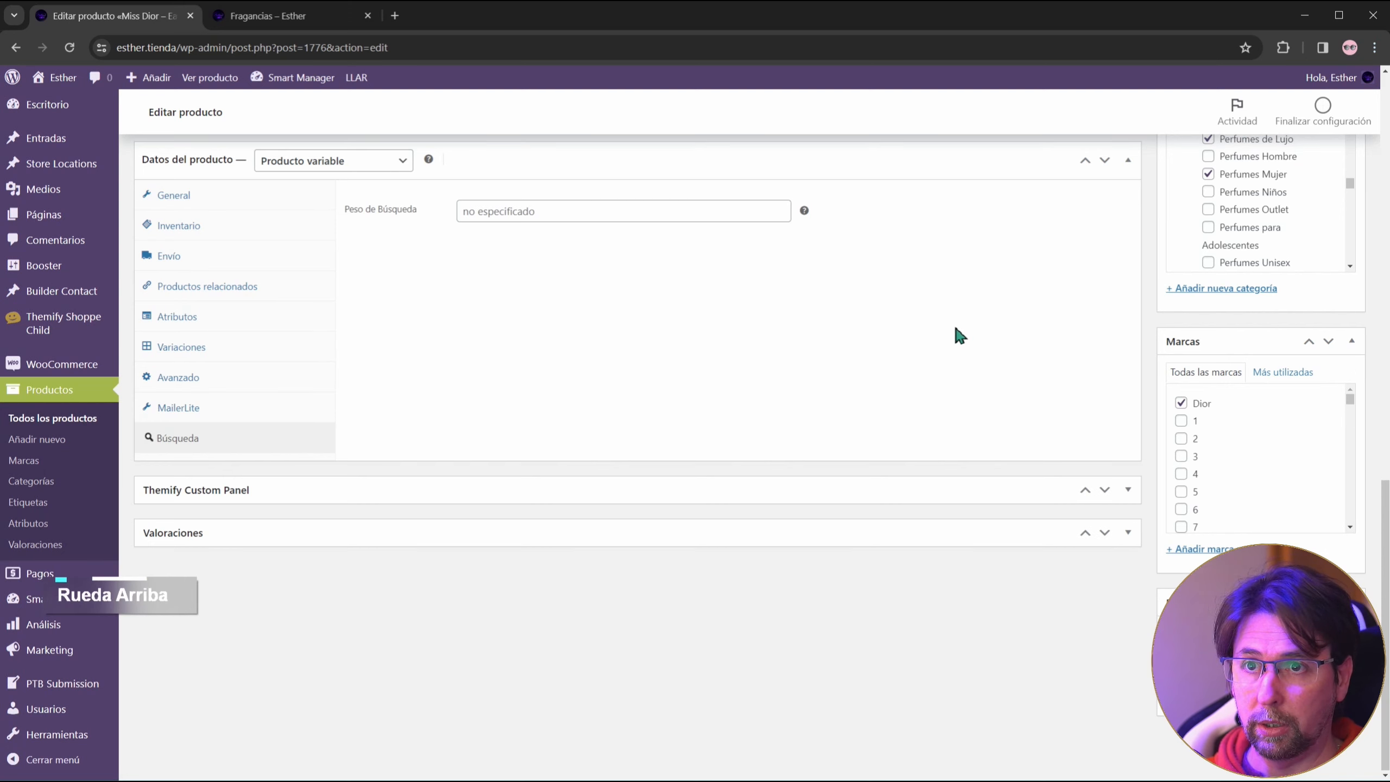
scroll(959, 334, up, 3)
key(ctrl+f)
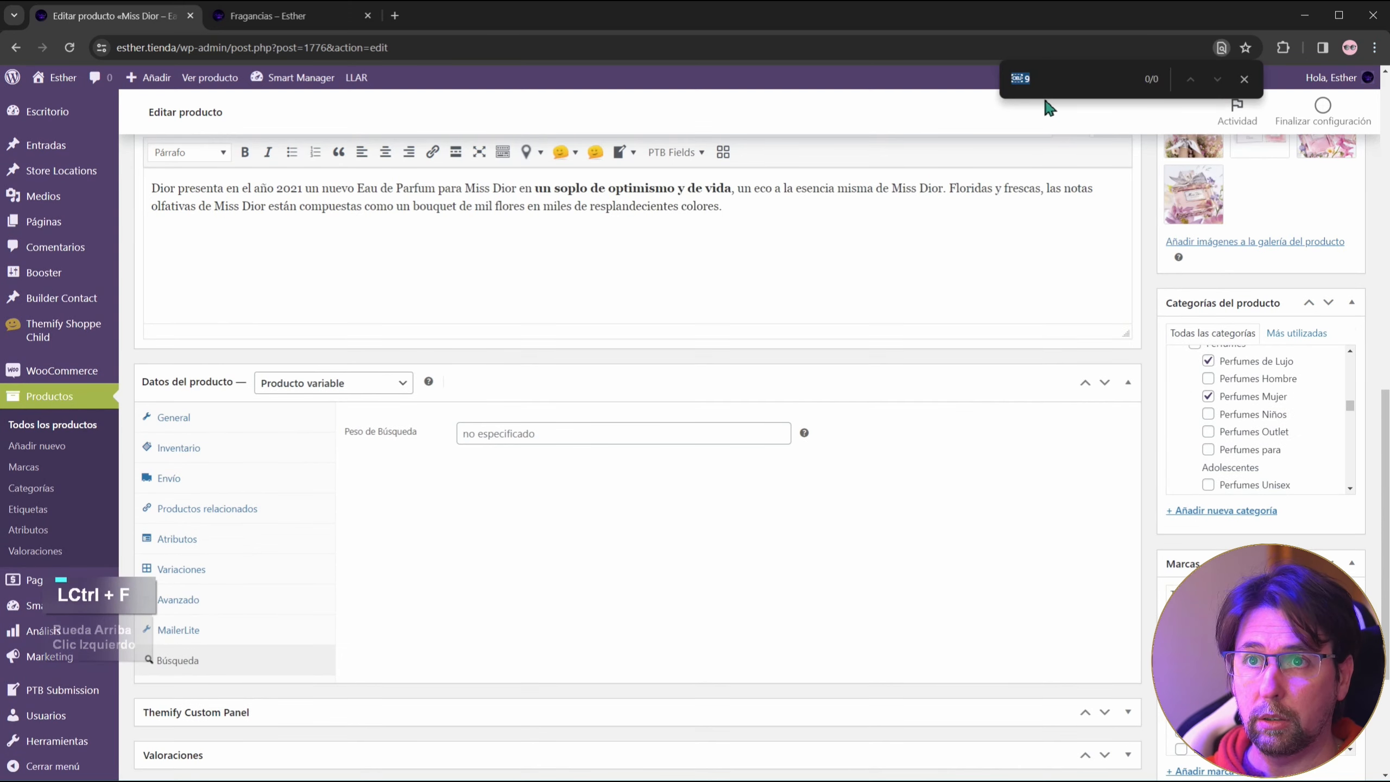
text(9)
double_click(1051, 84)
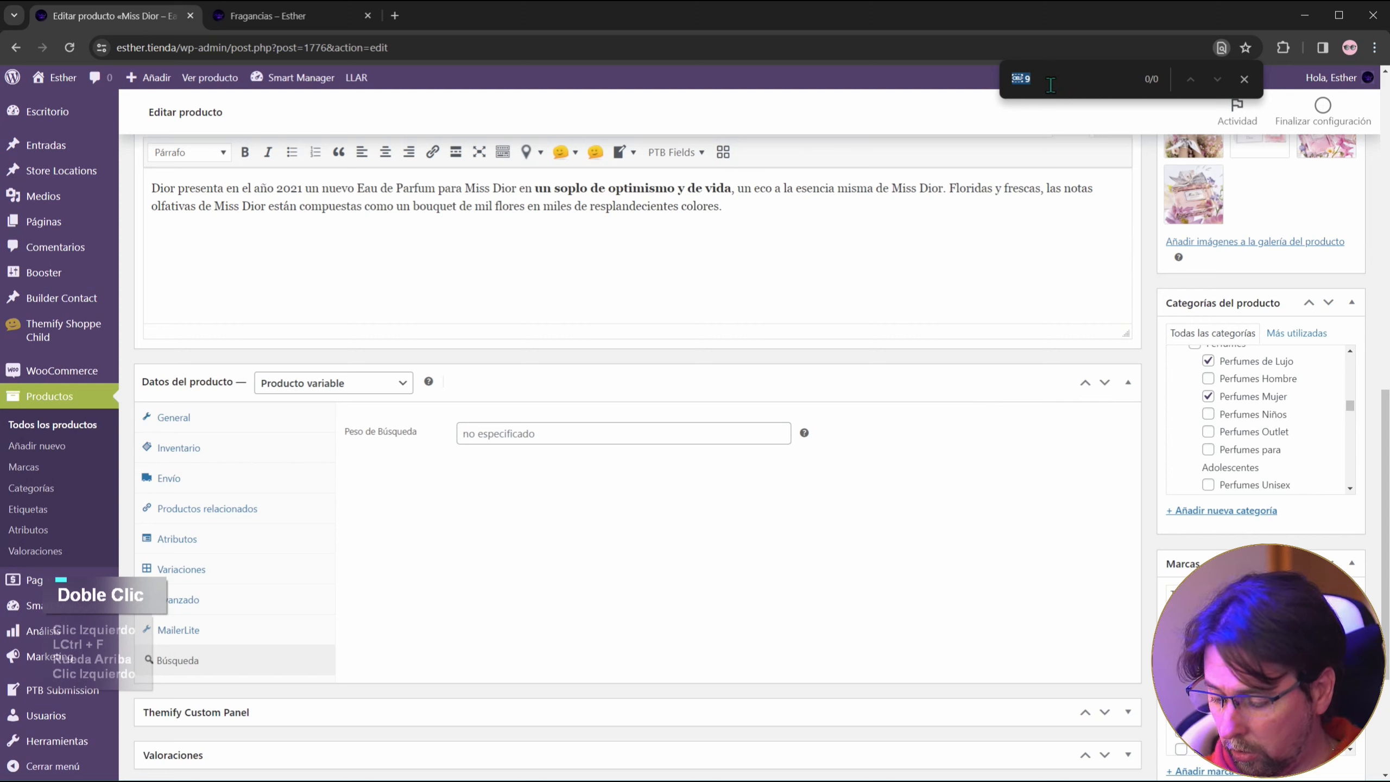
text(kello)
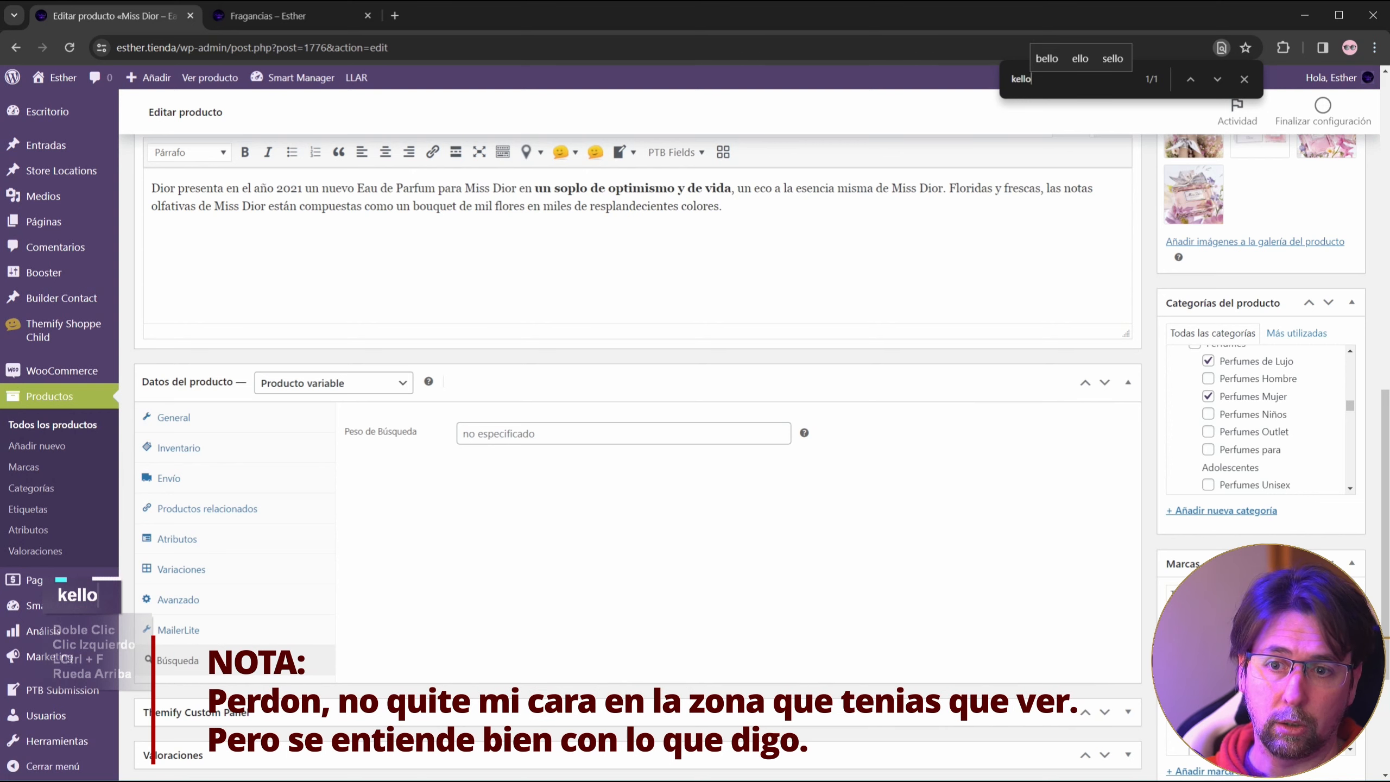
click(624, 547)
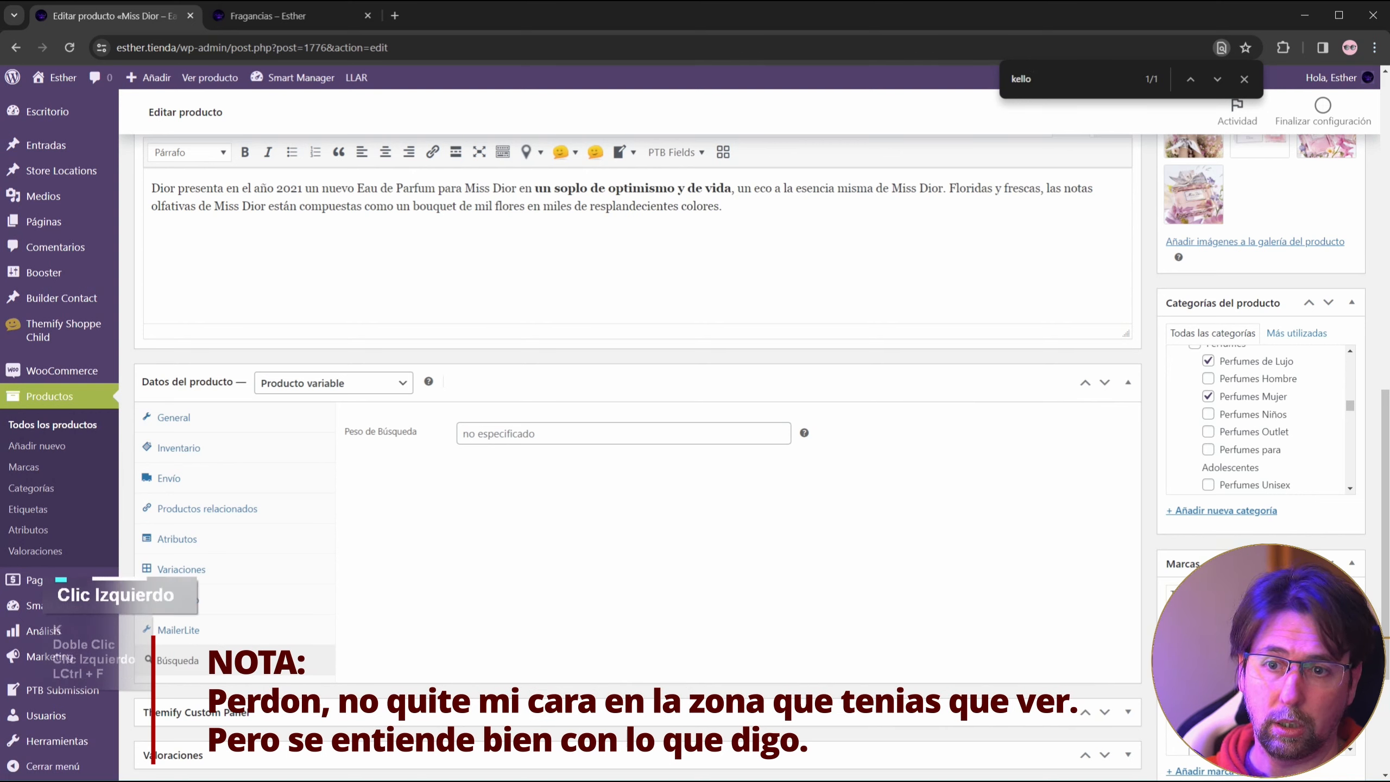
click(1244, 79)
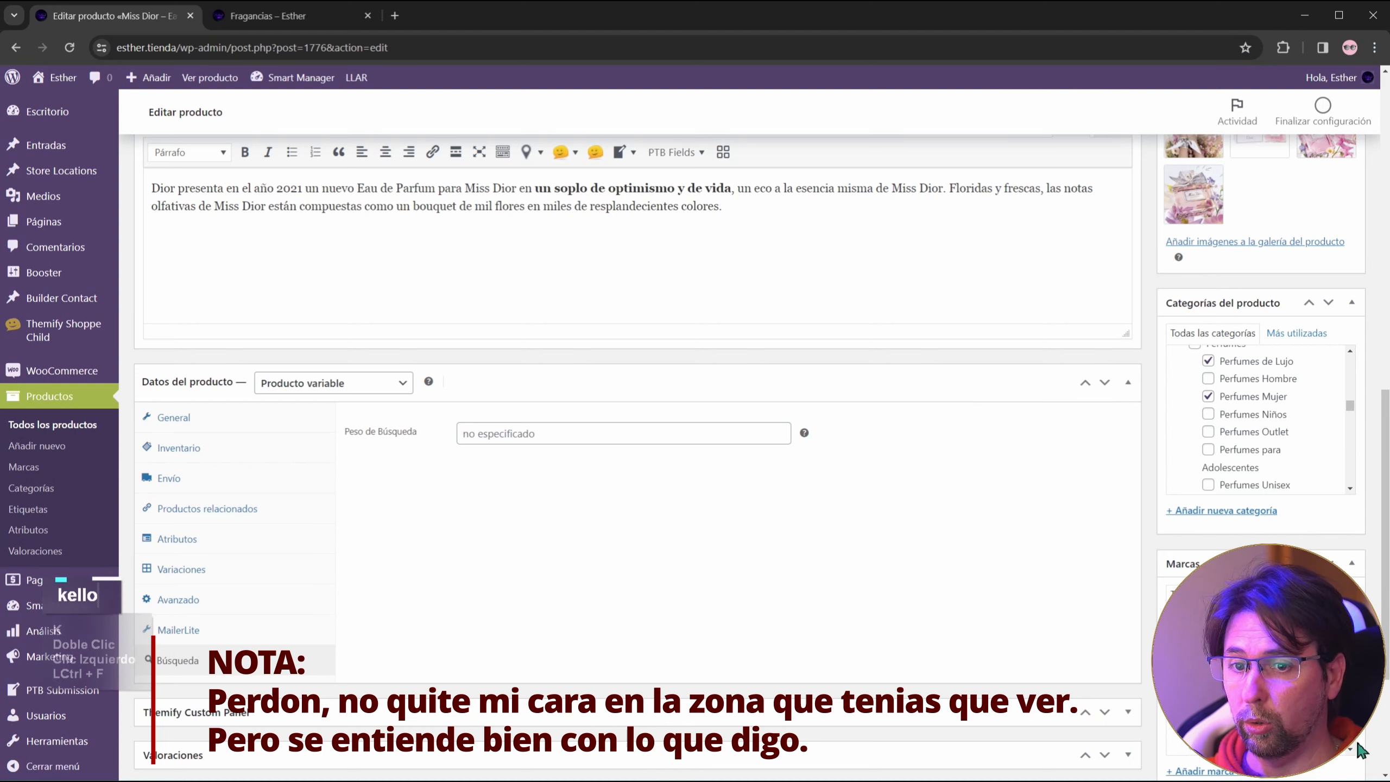
Step: Examine the product's Marcas assignment and the product tags section below it
scroll(638, 383, down, 4)
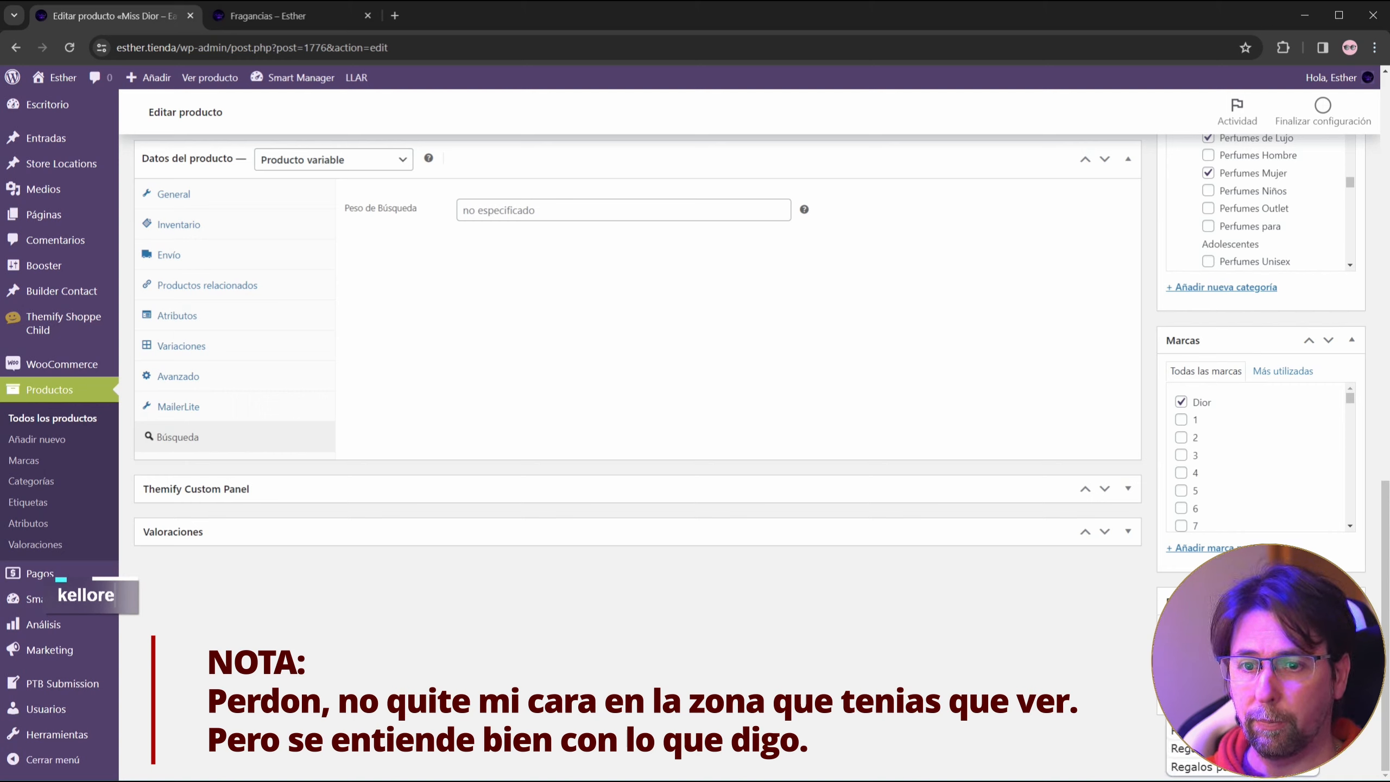
scroll(629, 383, down, 1)
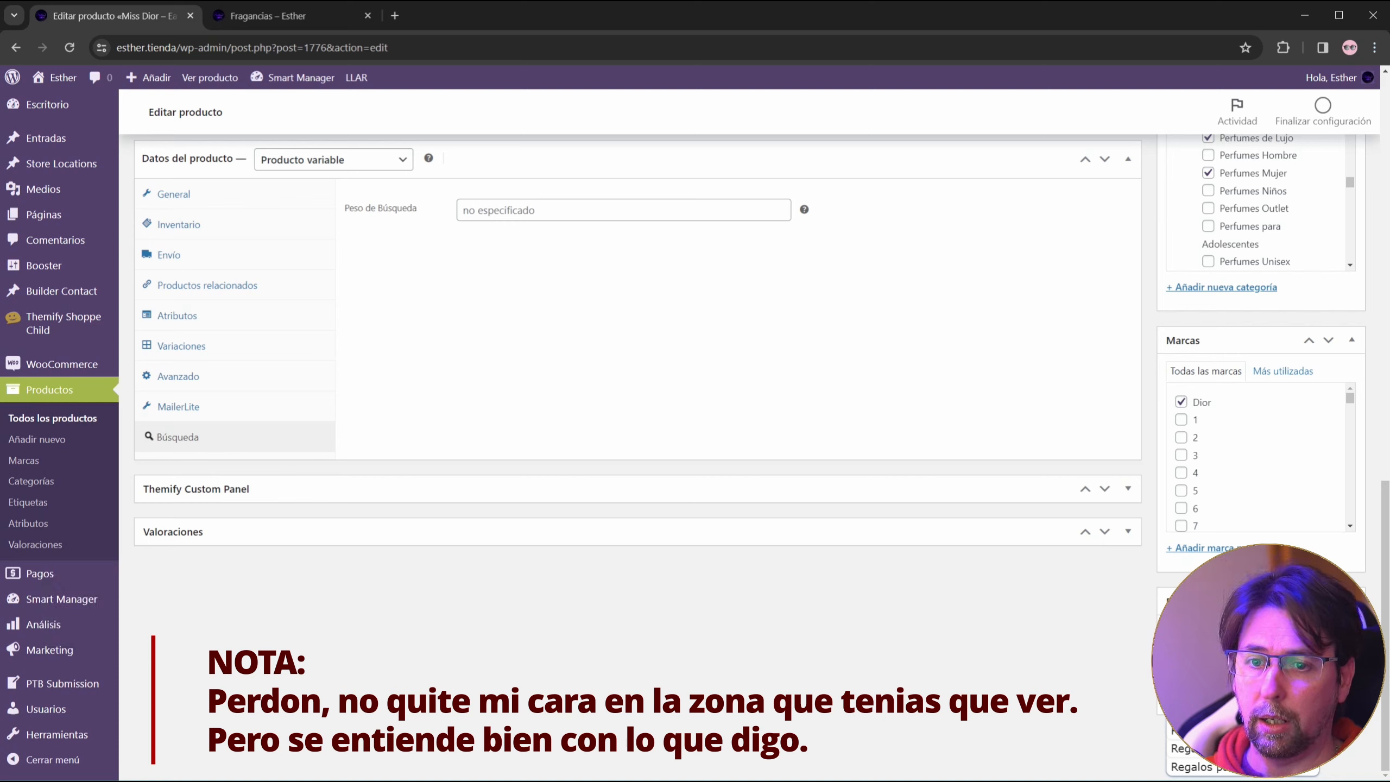
click(1127, 630)
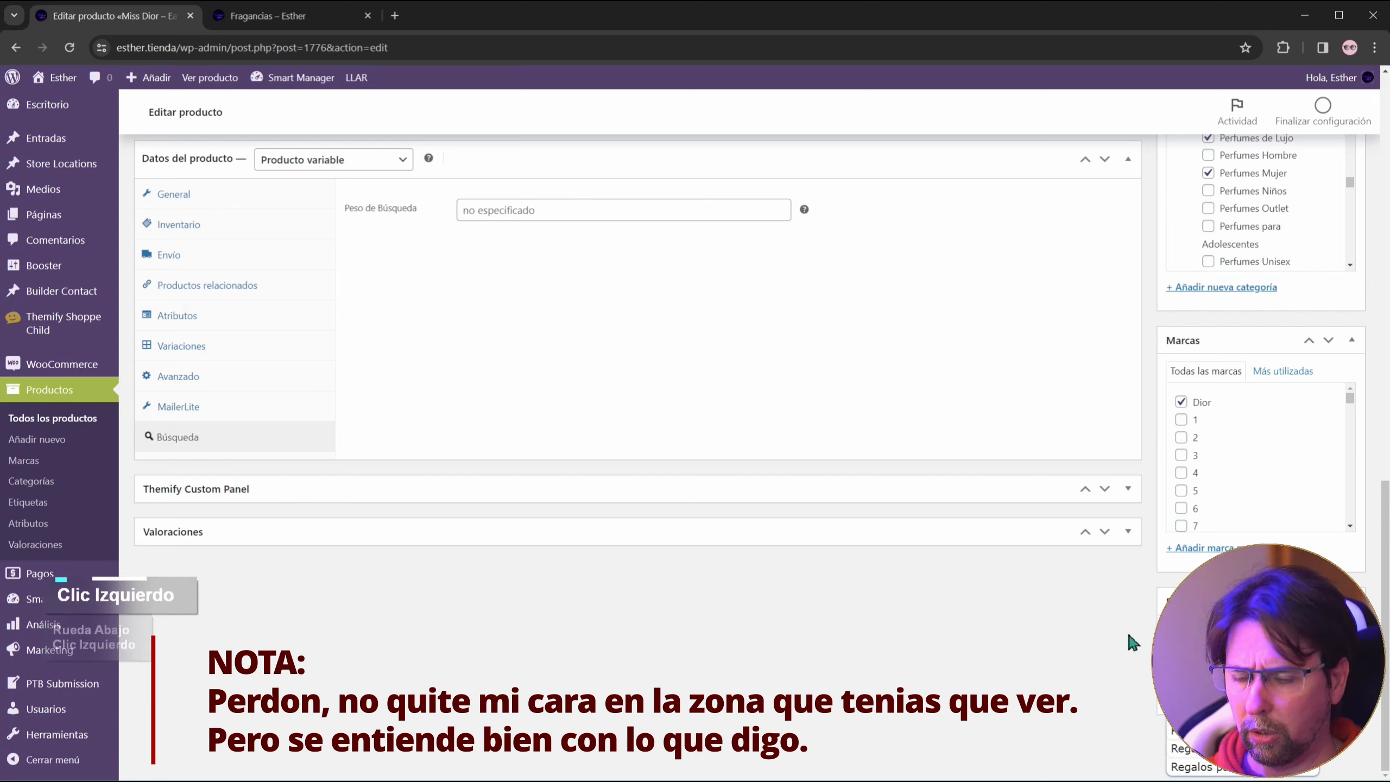
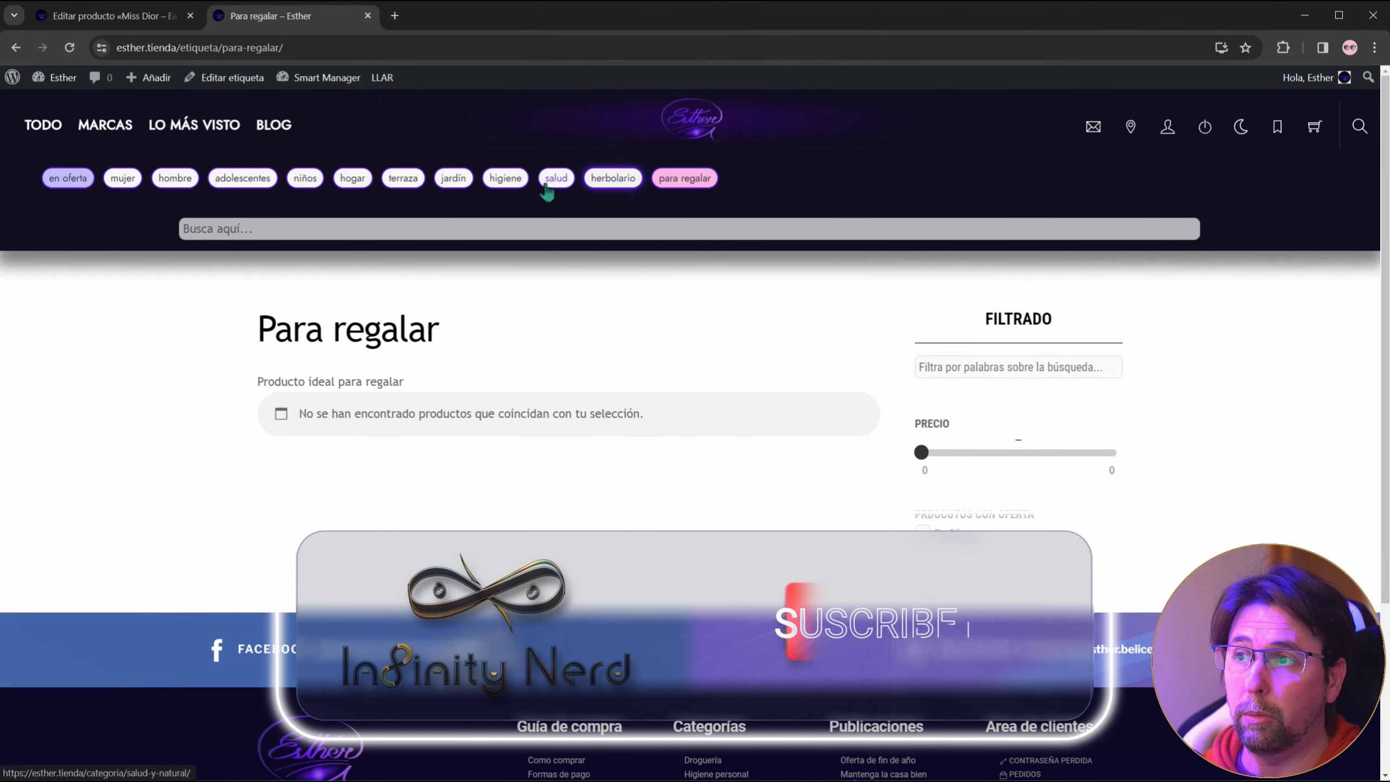
Step: Open the storefront's Mujer listing and look through its products for Miss Dior - Eau de Parfum
click(130, 184)
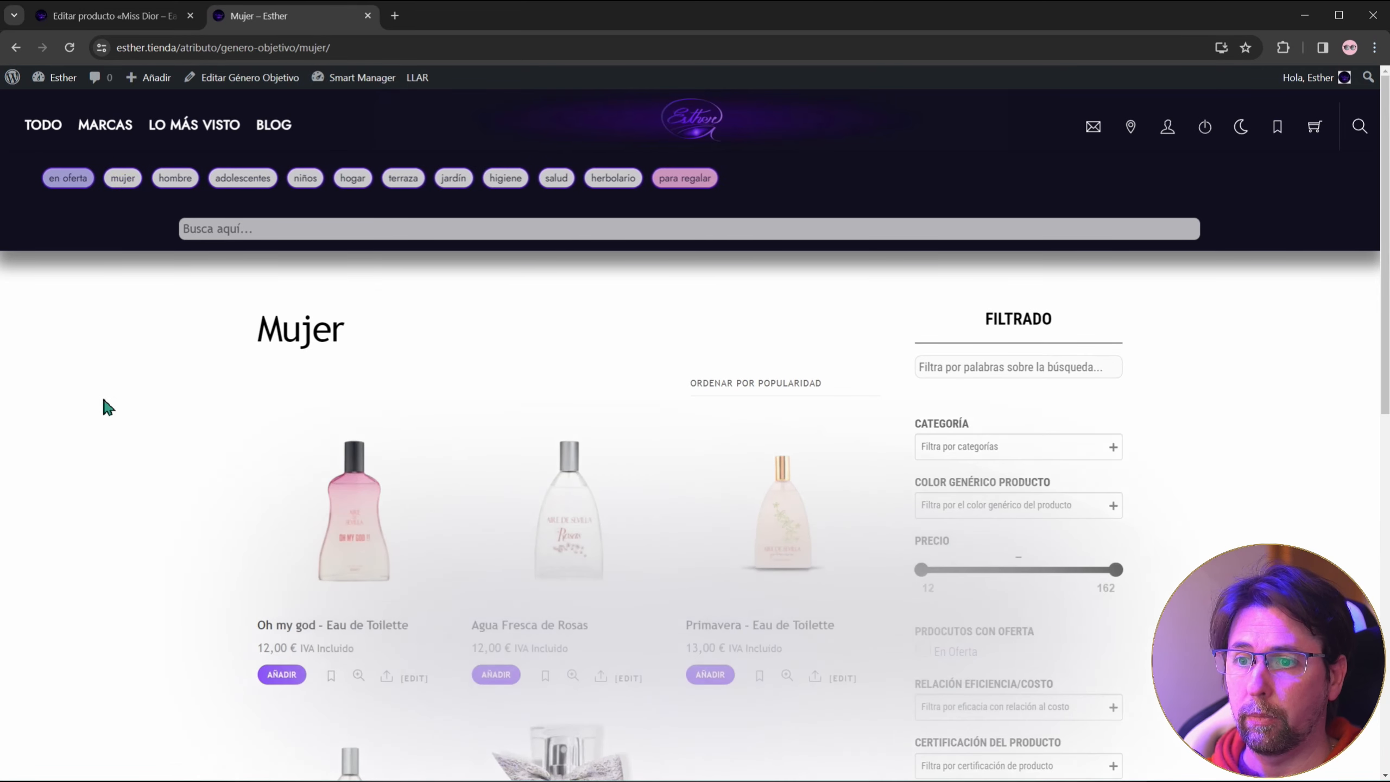
scroll(158, 454, down, 5)
scroll(159, 457, up, 3)
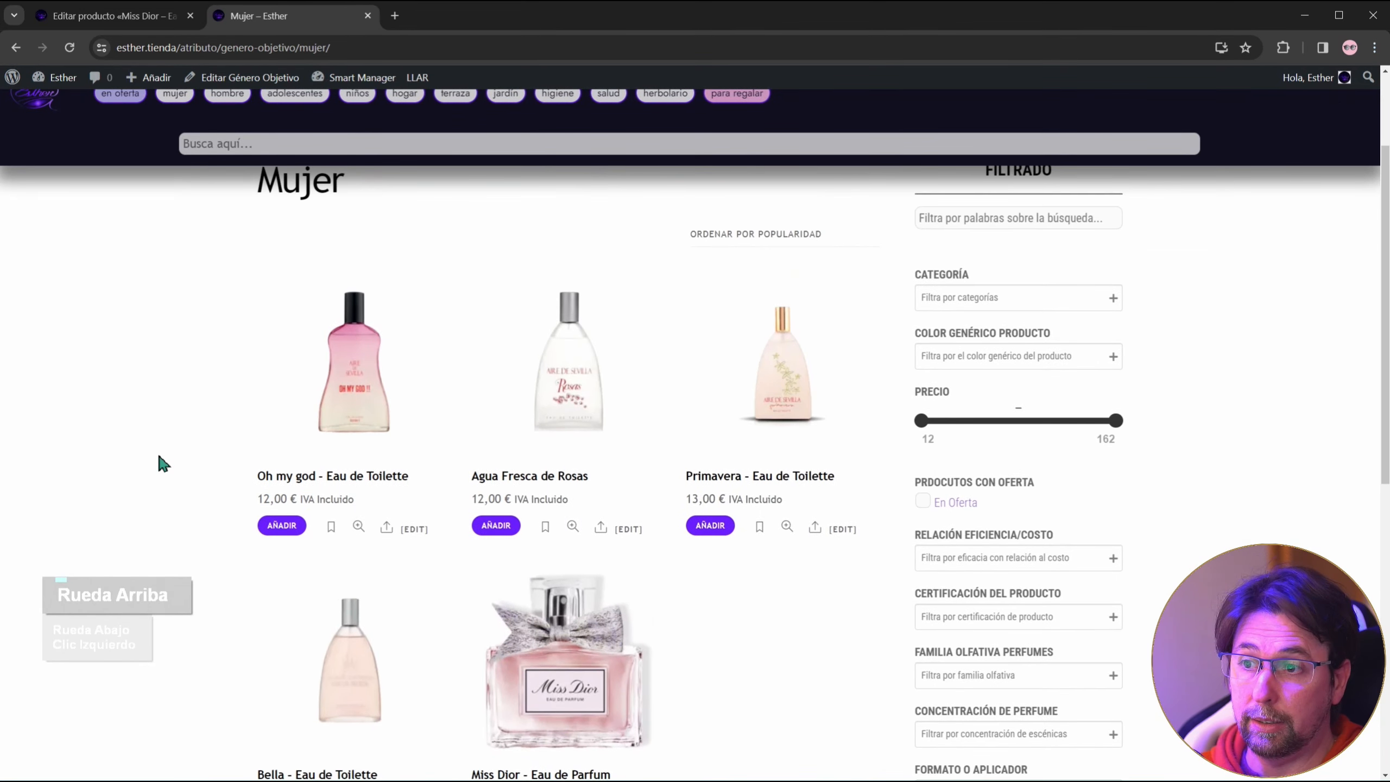
scroll(220, 501, down, 4)
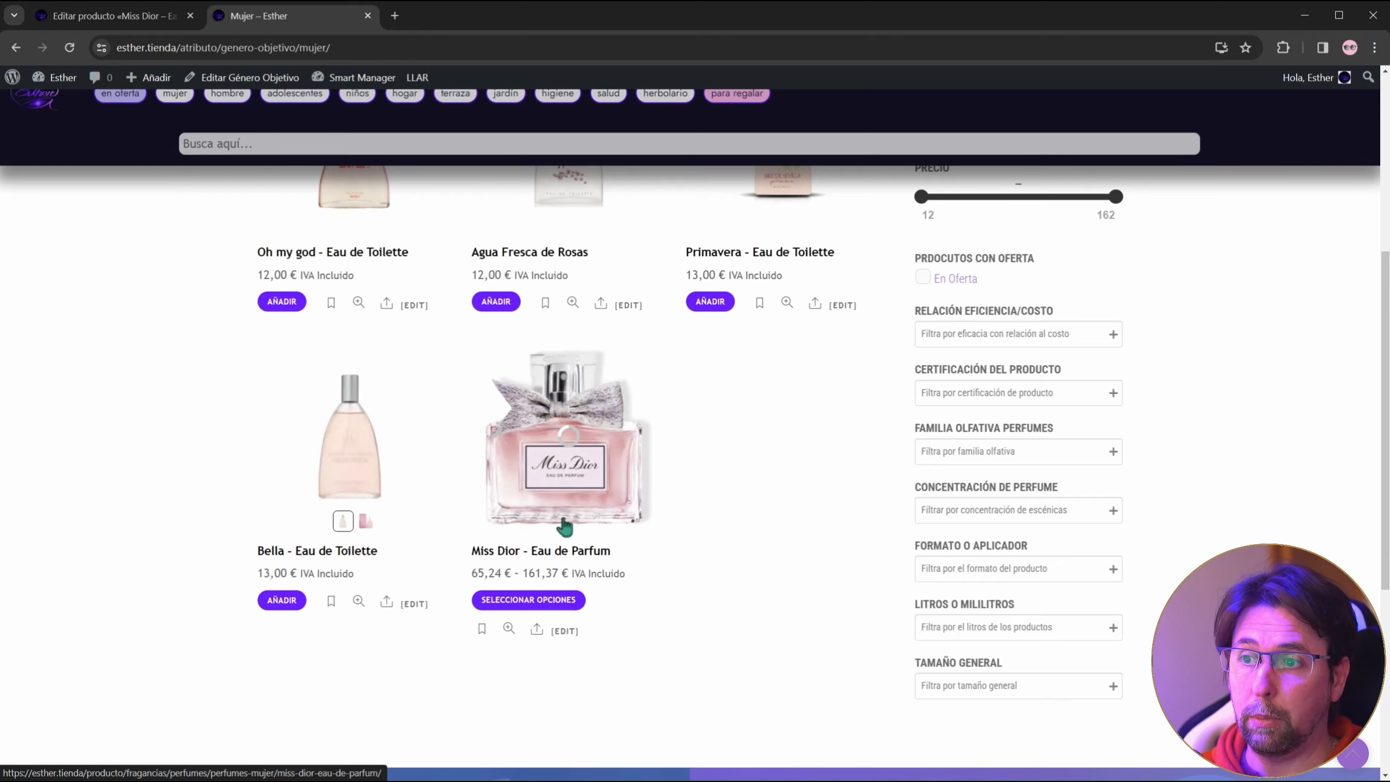
scroll(775, 471, up, 4)
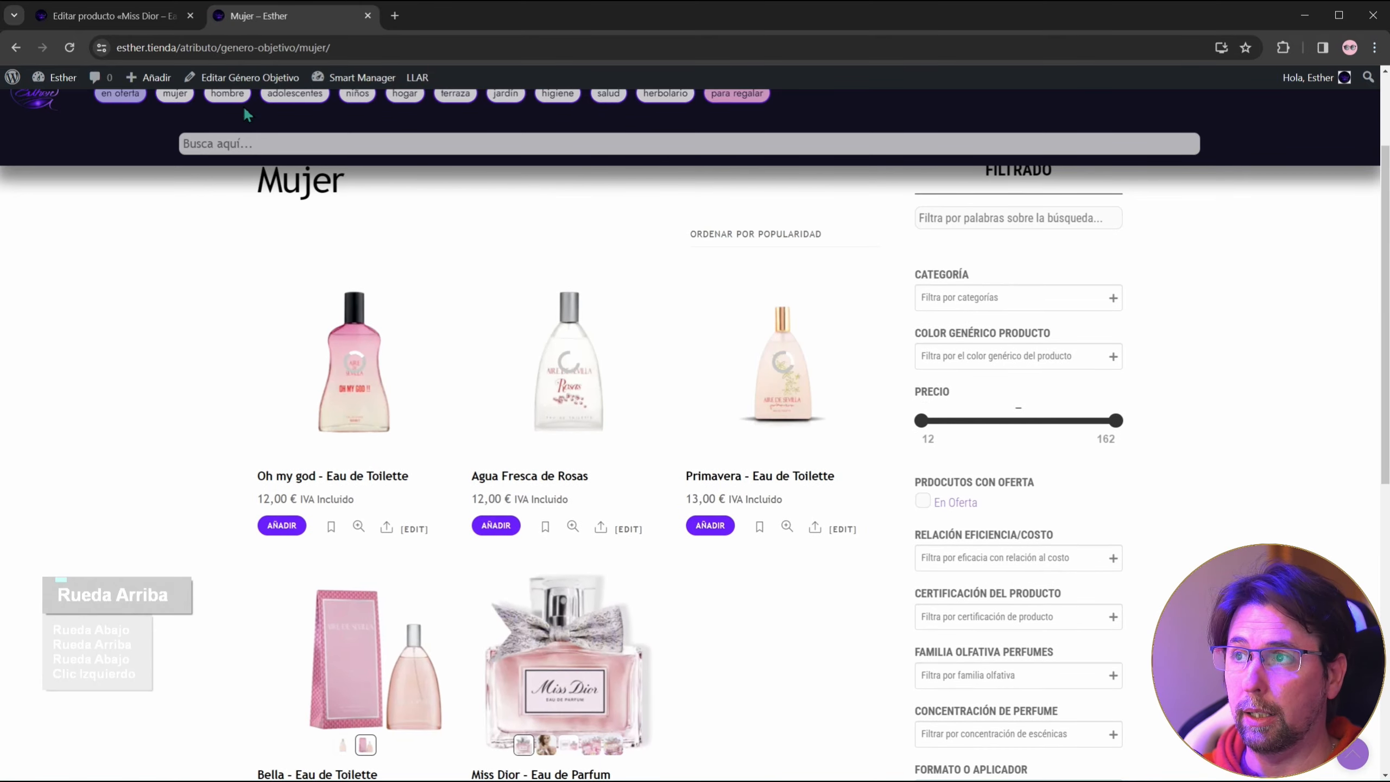
Step: Return to the Miss Dior product editor and inspect the values of its Género Objetivo attribute
click(125, 18)
scroll(346, 462, down, 15)
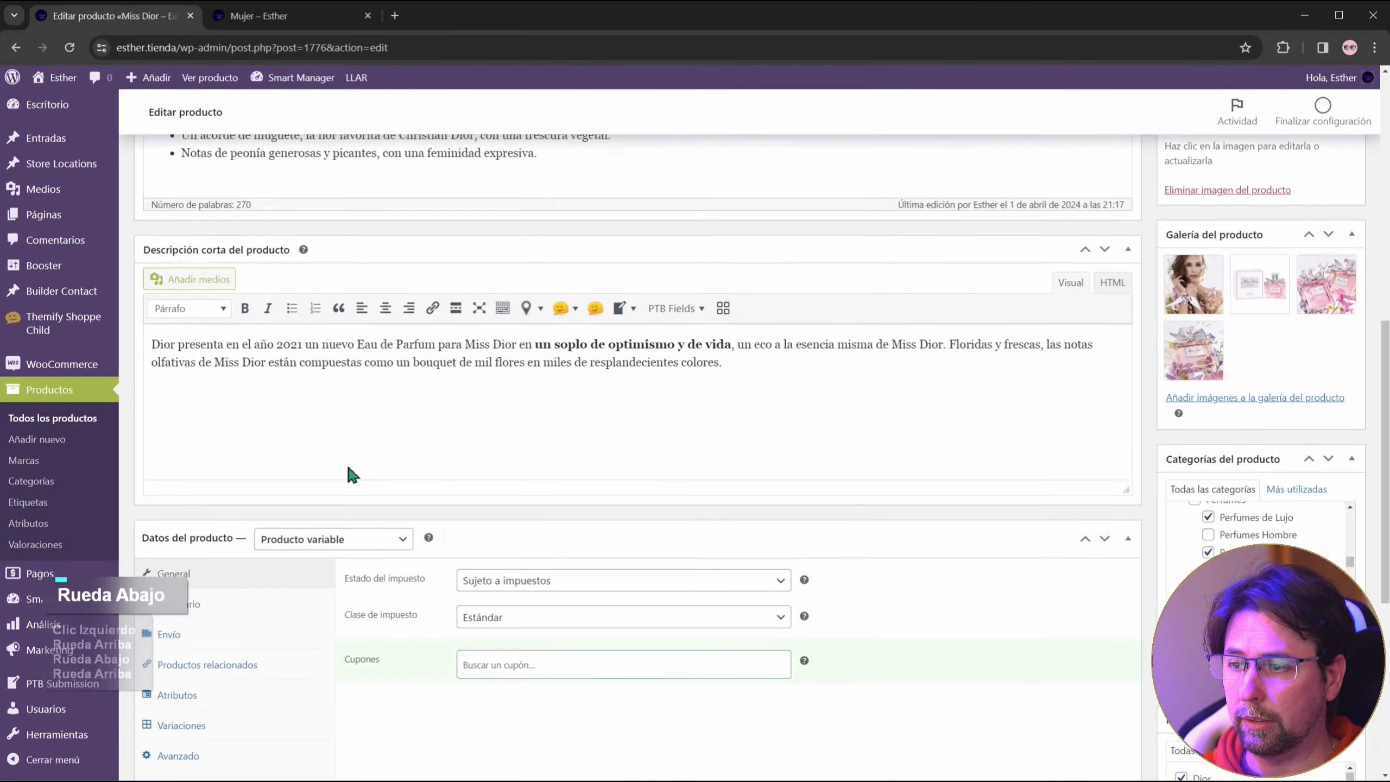
scroll(332, 481, up, 2)
click(174, 495)
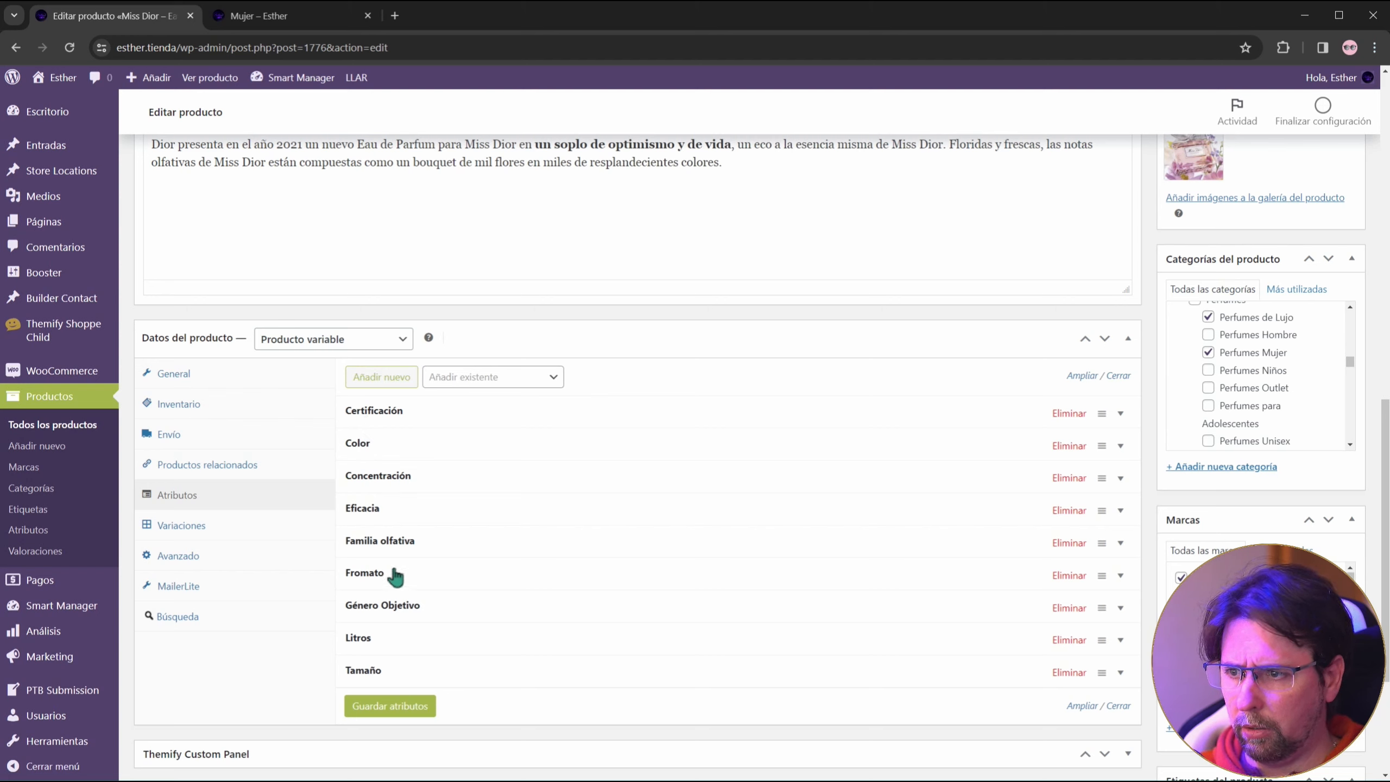
click(403, 608)
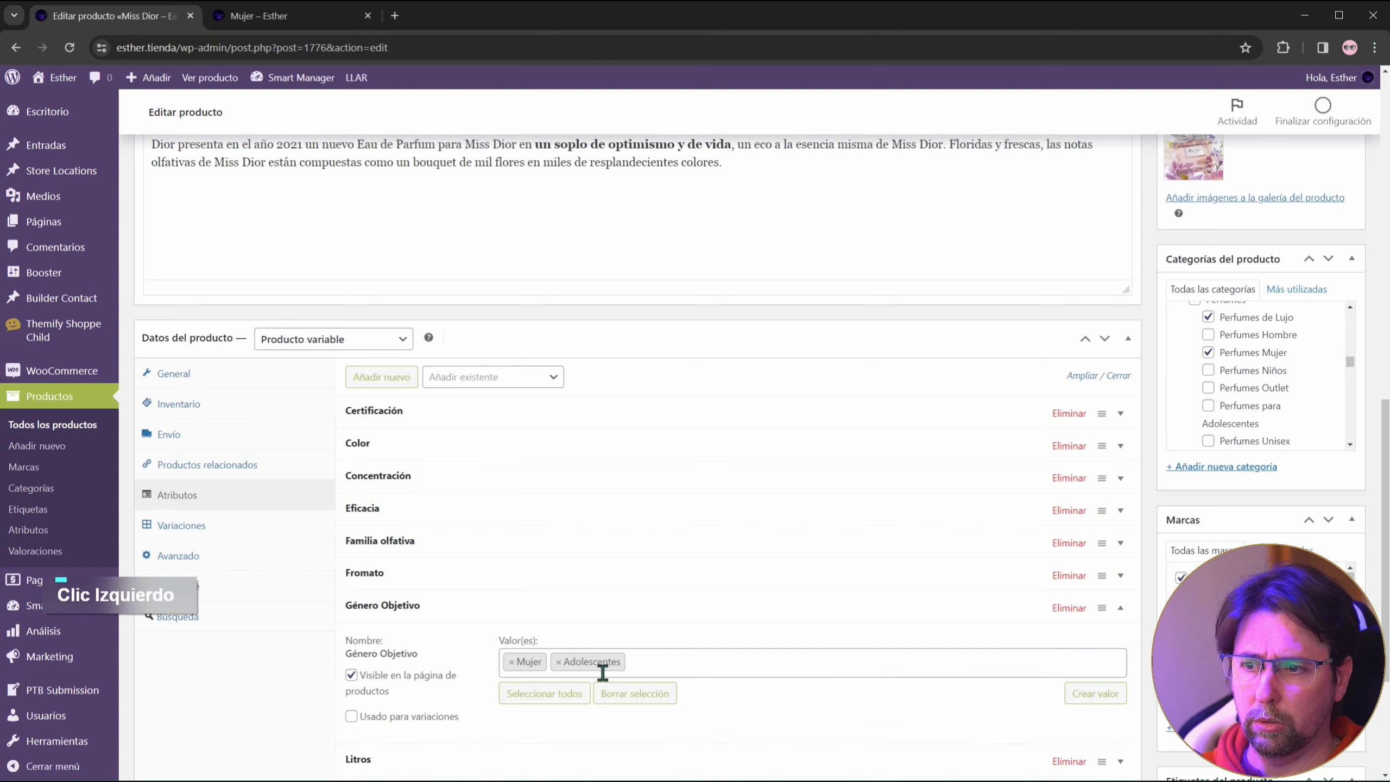
click(388, 608)
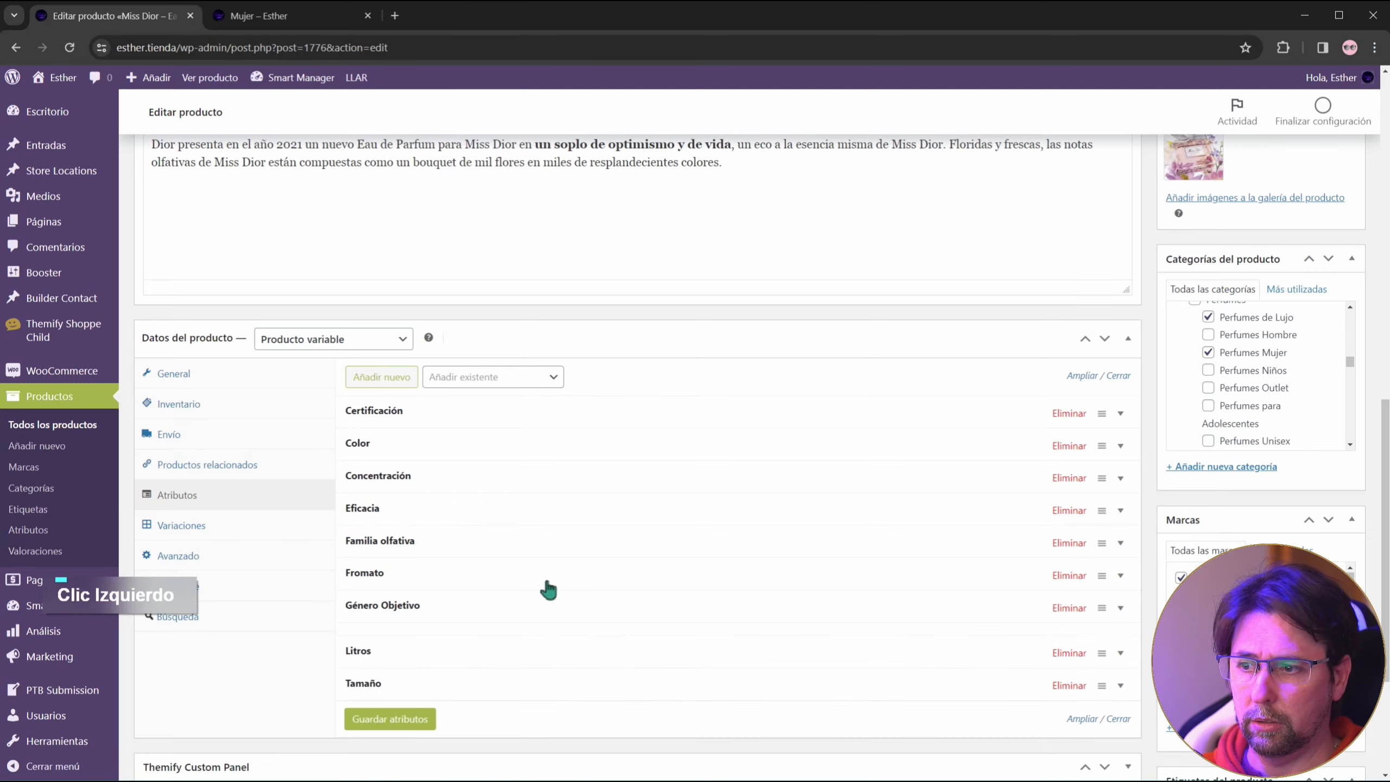
Step: Switch back to the storefront's Mujer page and review the listed products and available filters
scroll(499, 582, up, 5)
click(259, 16)
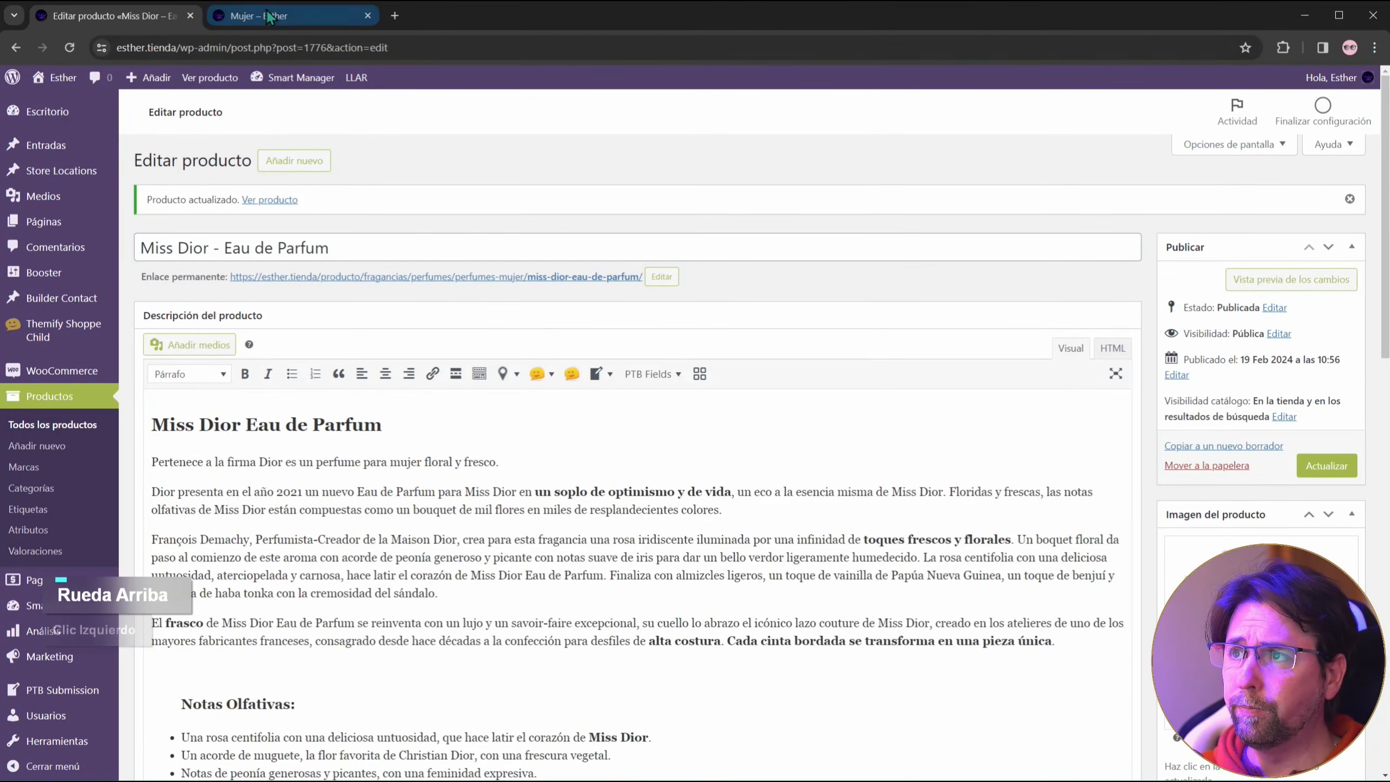
scroll(630, 456, down, 5)
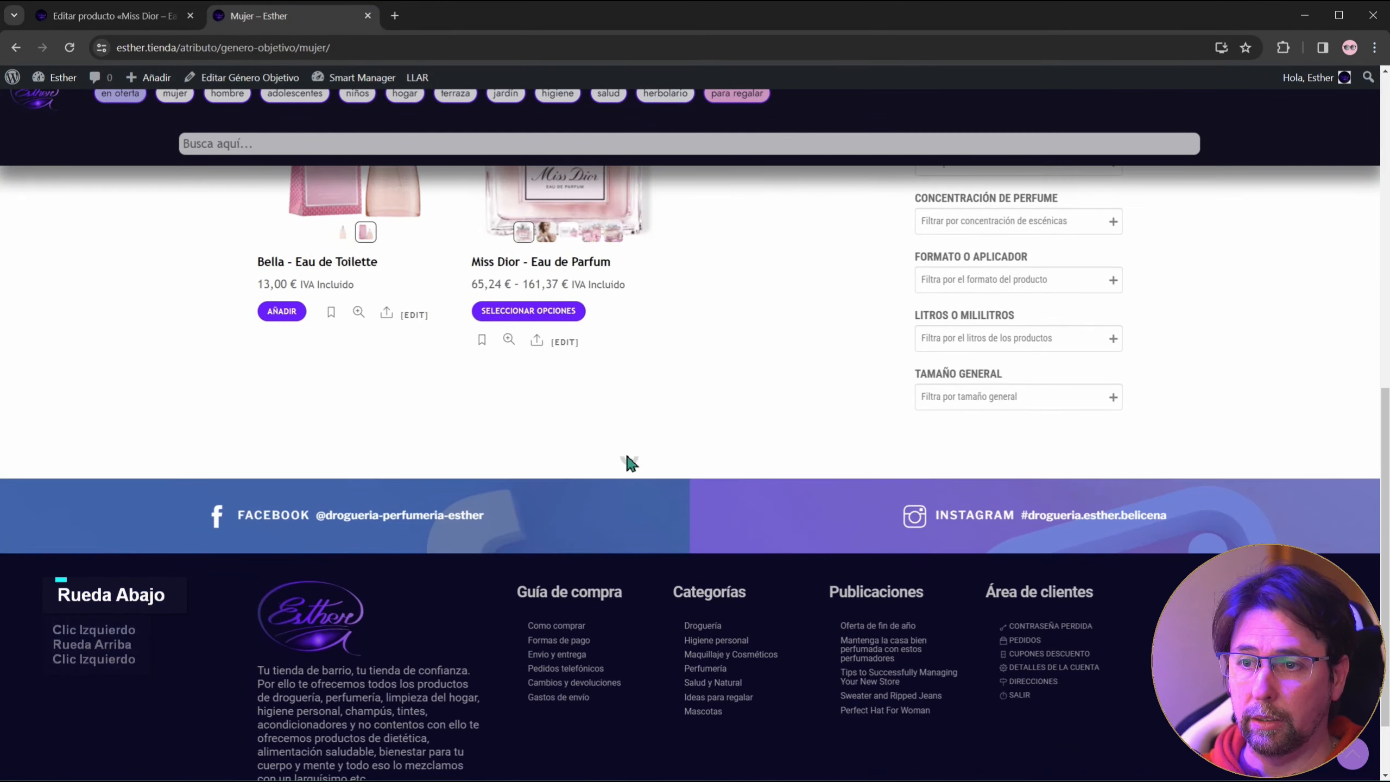
scroll(627, 456, up, 8)
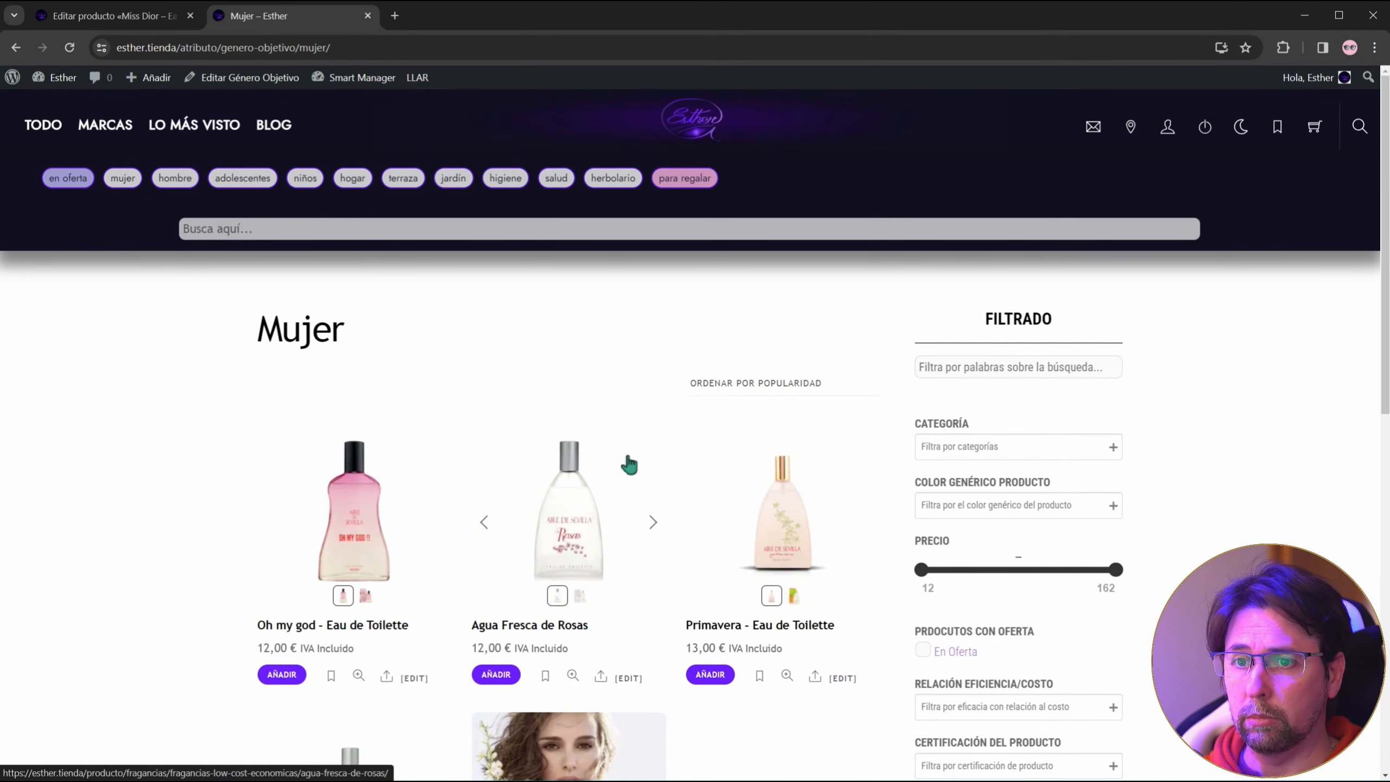
Step: Go back to the Miss Dior product editor and review its long and short descriptions
click(118, 15)
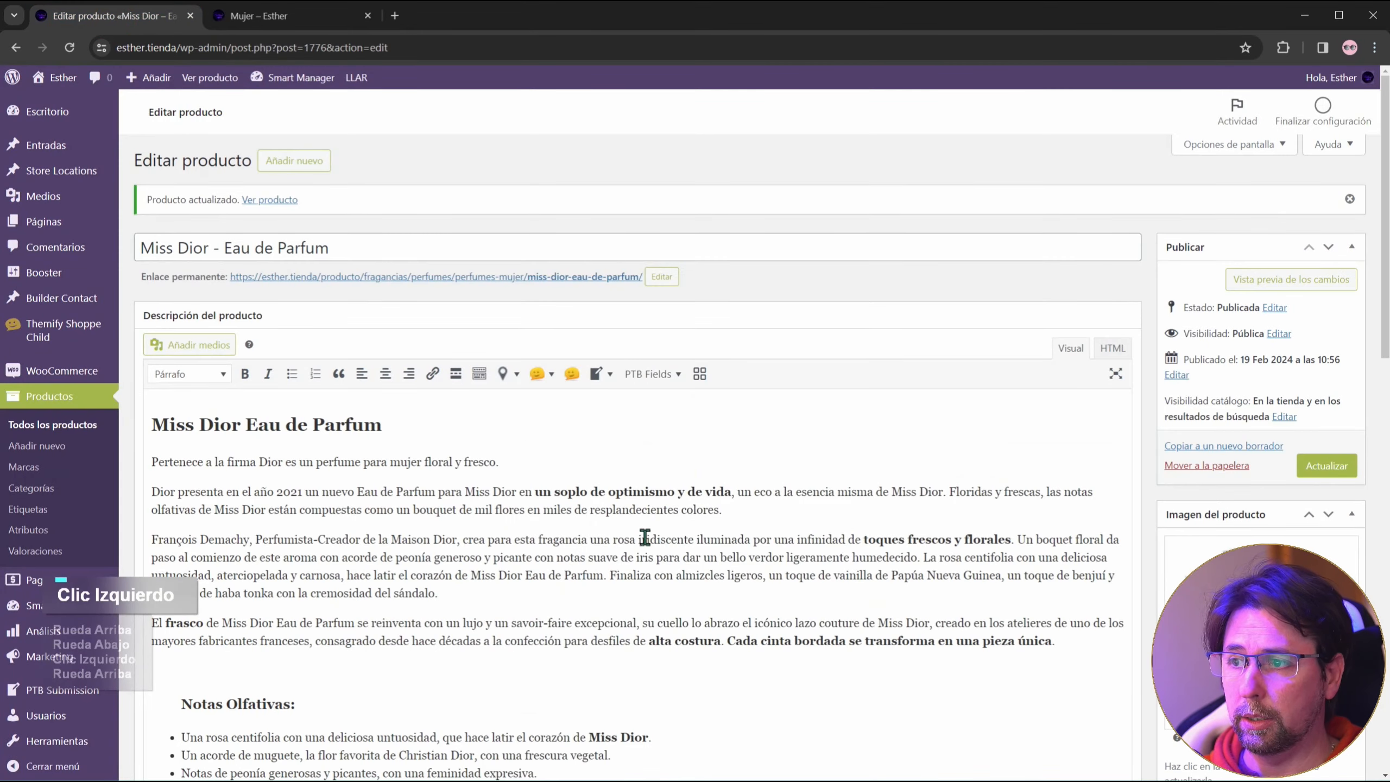
scroll(553, 548, down, 5)
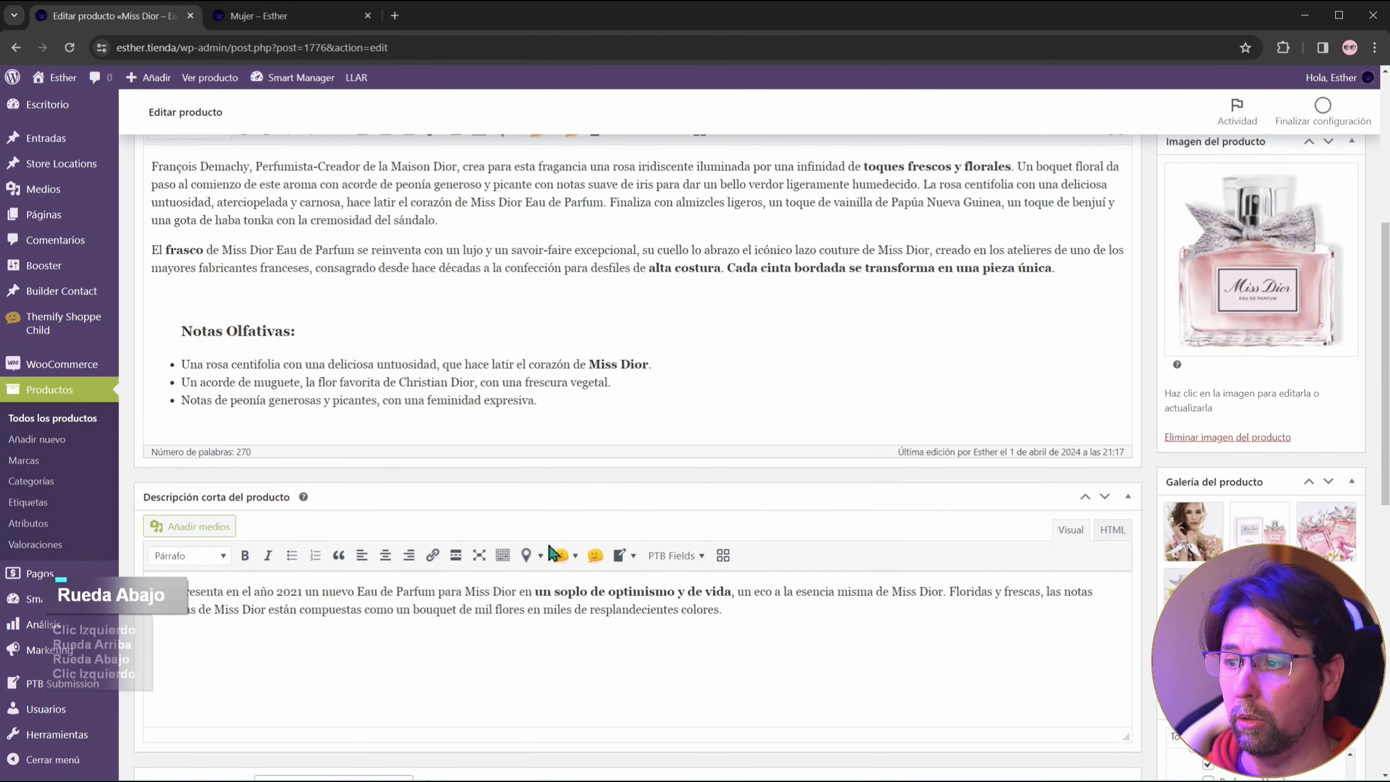
scroll(574, 531, up, 1)
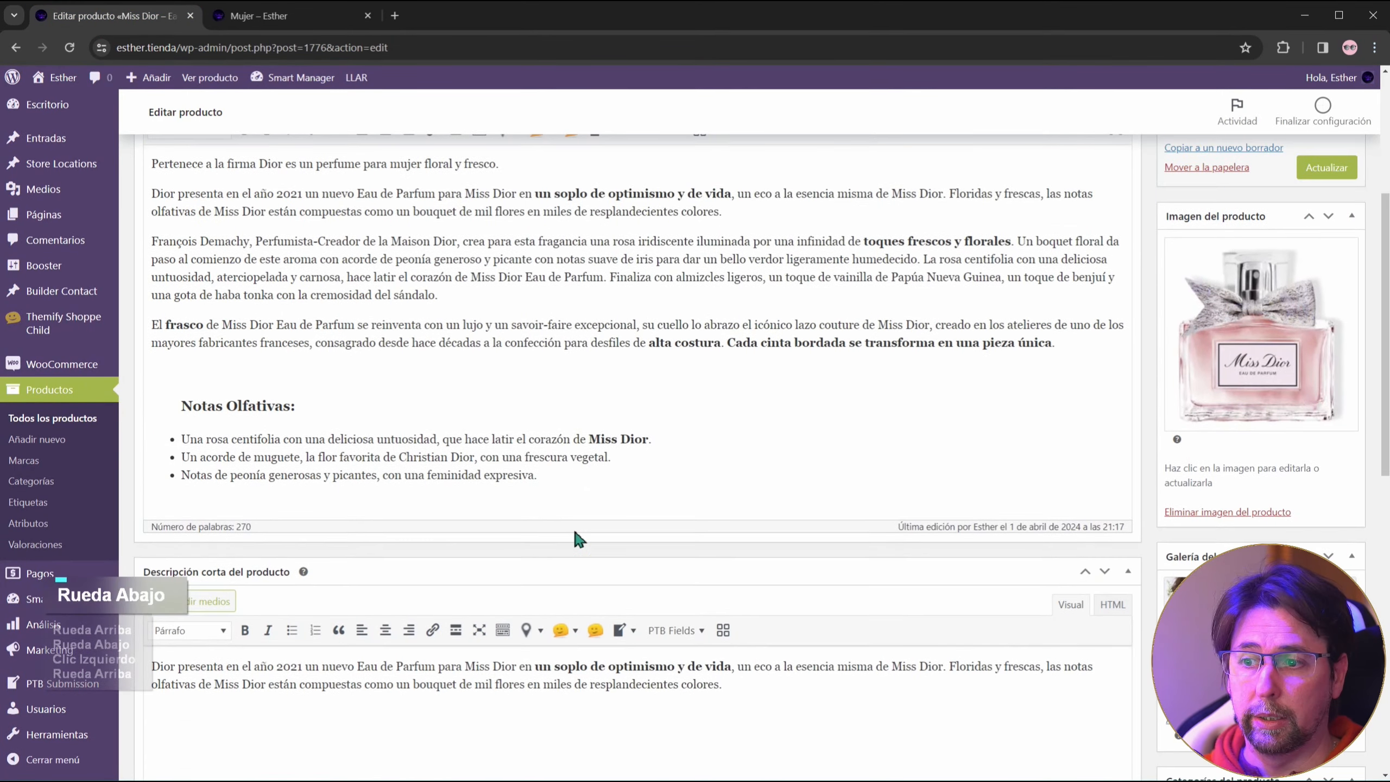